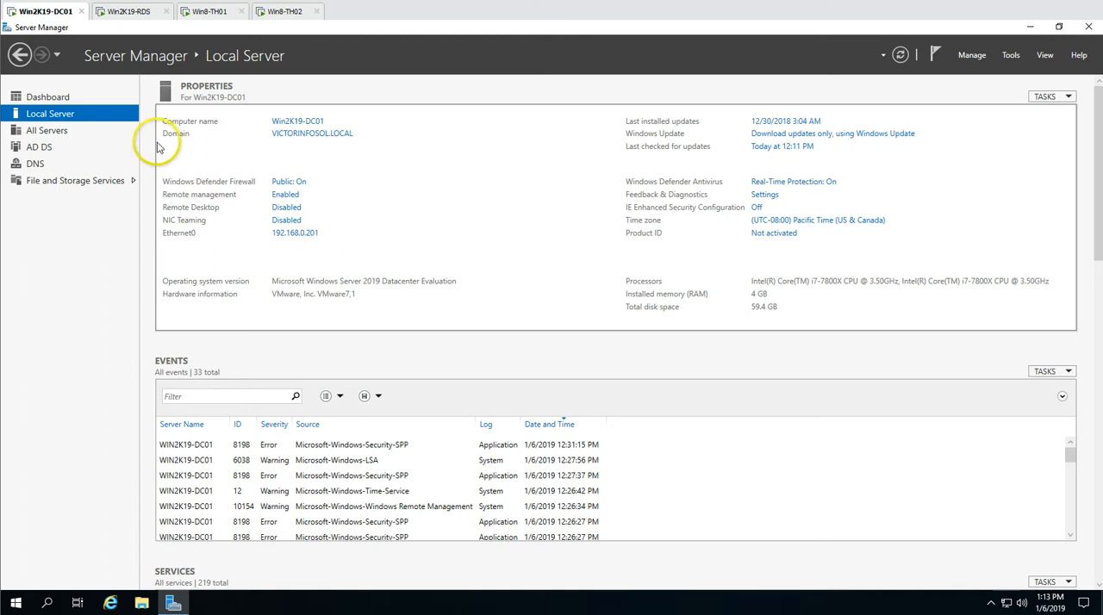
# Review the Server Manager dashboard on Win2K19-DC01, and the dashboard and local server properties on Win2K19-RDS
pyautogui.click(82, 97)
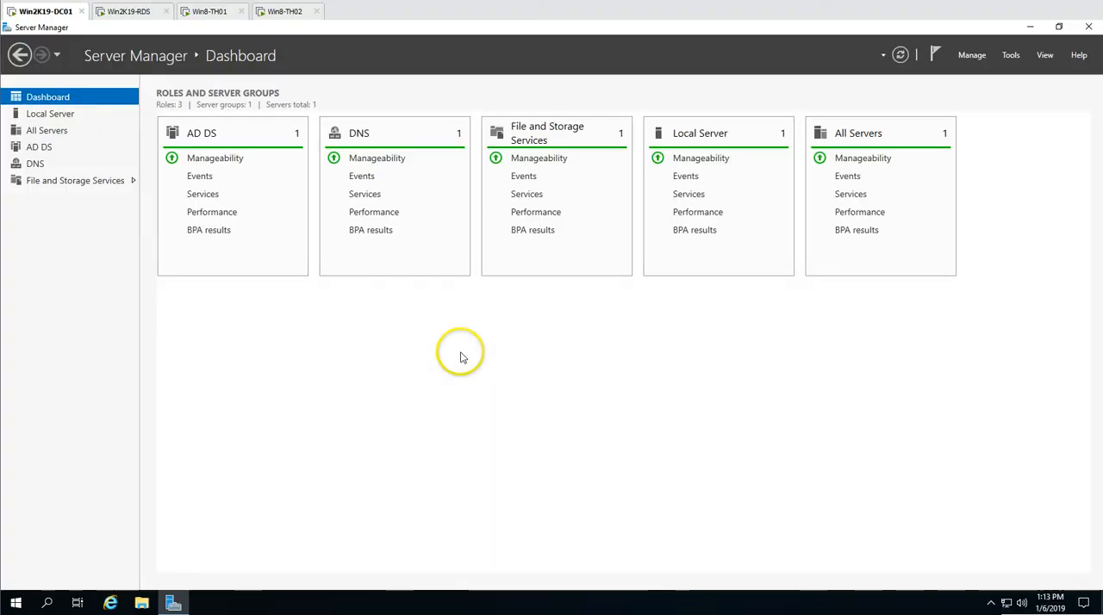
pyautogui.click(142, 12)
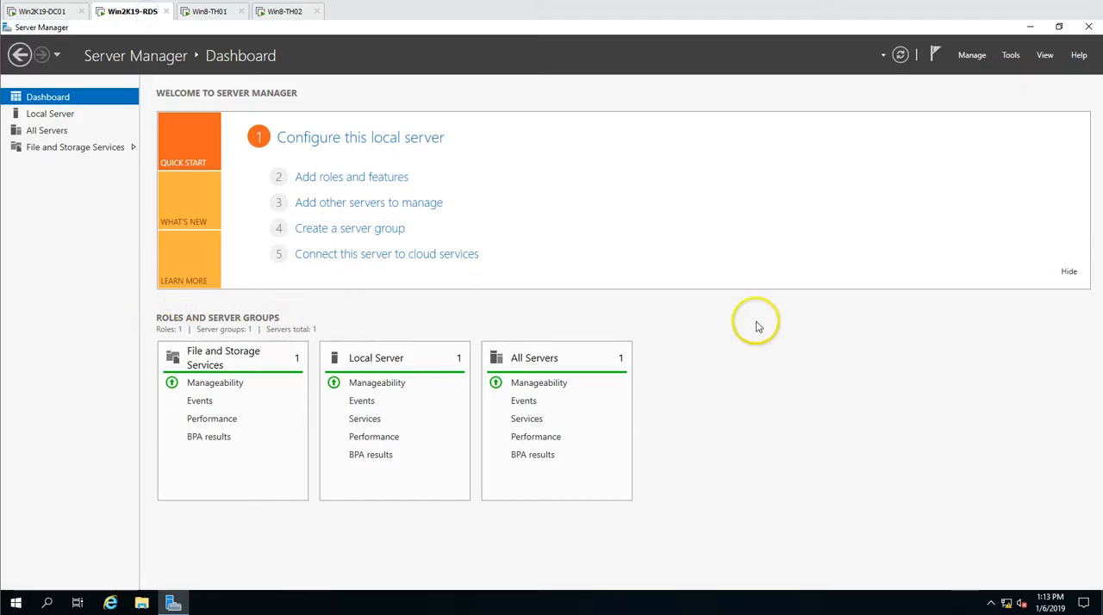
pyautogui.click(50, 114)
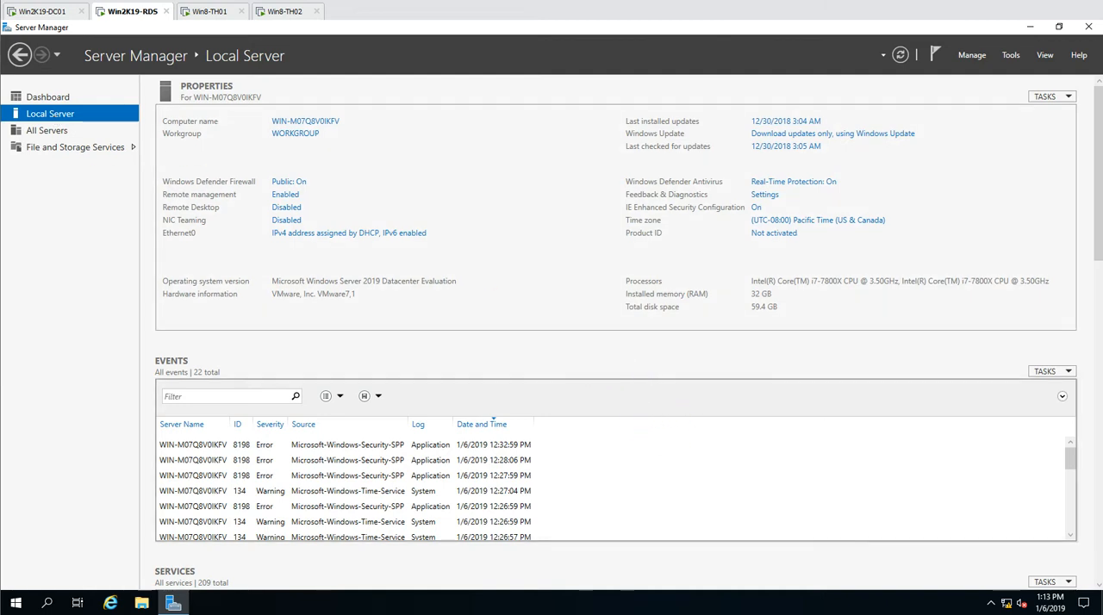
pyautogui.click(45, 97)
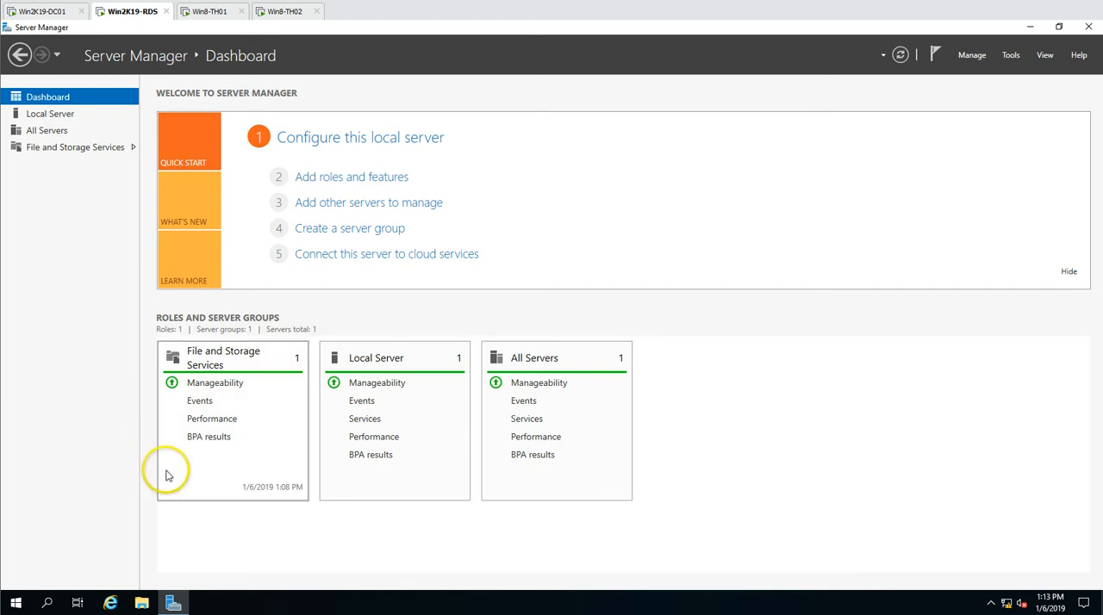
pyautogui.click(74, 117)
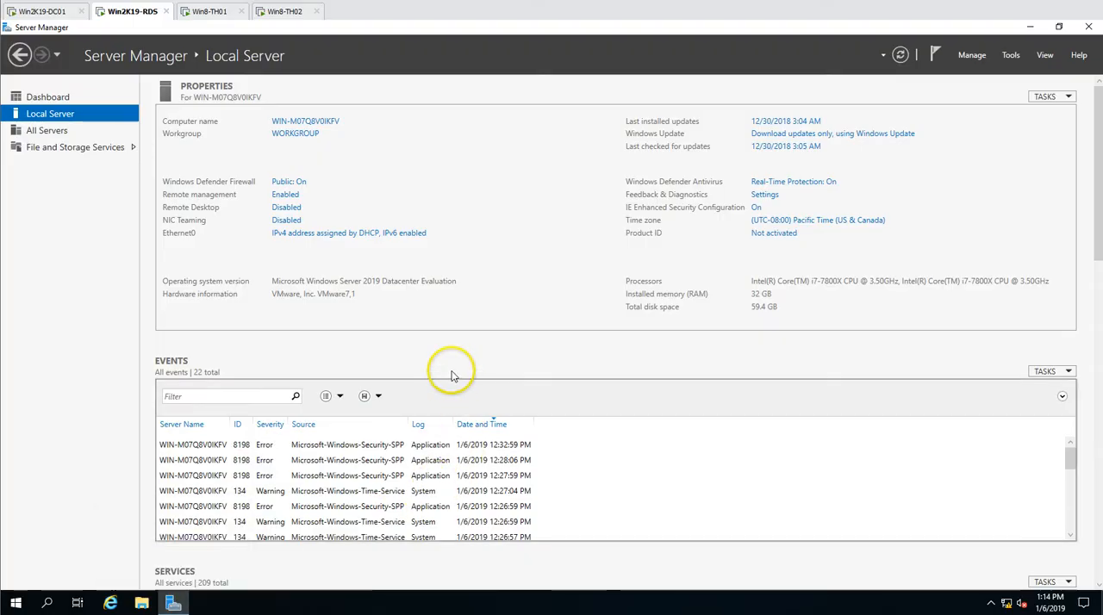
# Switch to the Win8-TH01 machine and check its computer name and domain in the system properties
pyautogui.click(209, 11)
pyautogui.rightClick(38, 111)
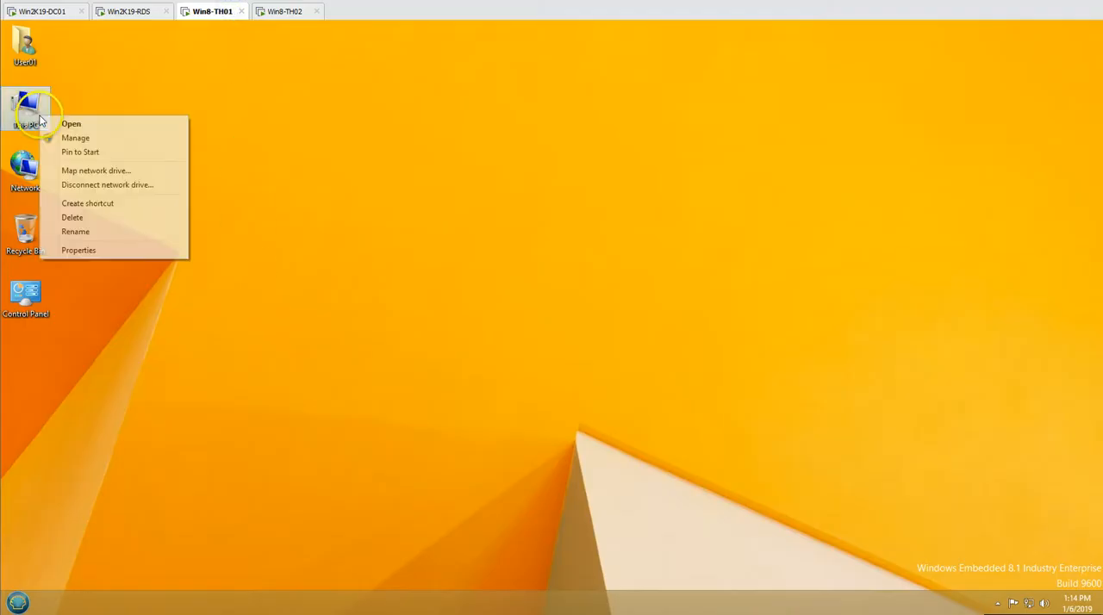
pyautogui.click(78, 248)
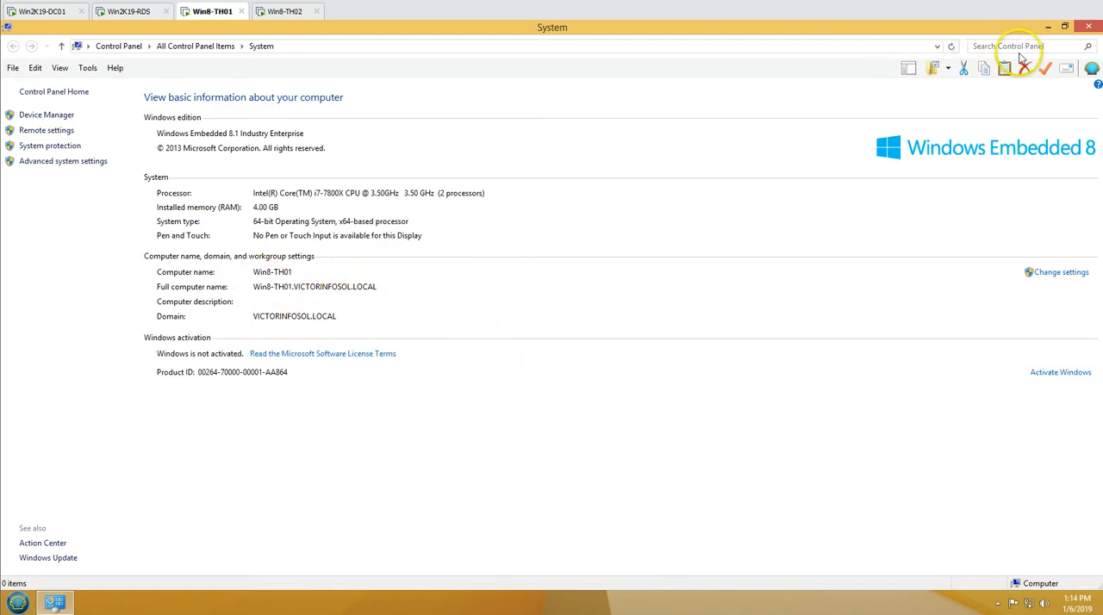
pyautogui.click(1088, 27)
# Switch to the Win8-TH02 machine and check its computer name and domain in the system properties
pyautogui.click(279, 12)
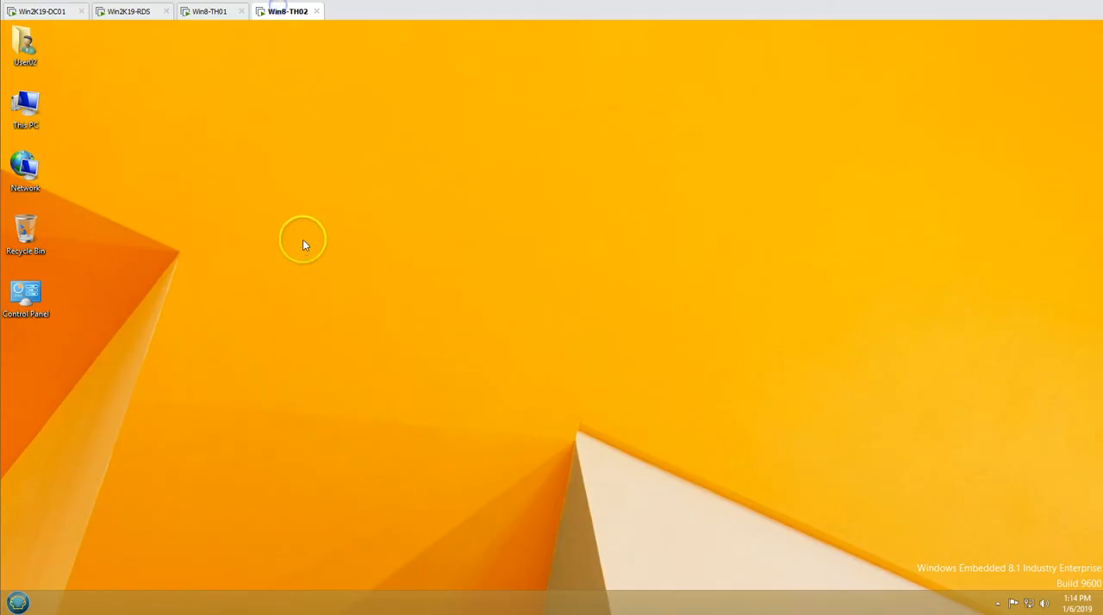
pyautogui.rightClick(37, 93)
pyautogui.click(91, 227)
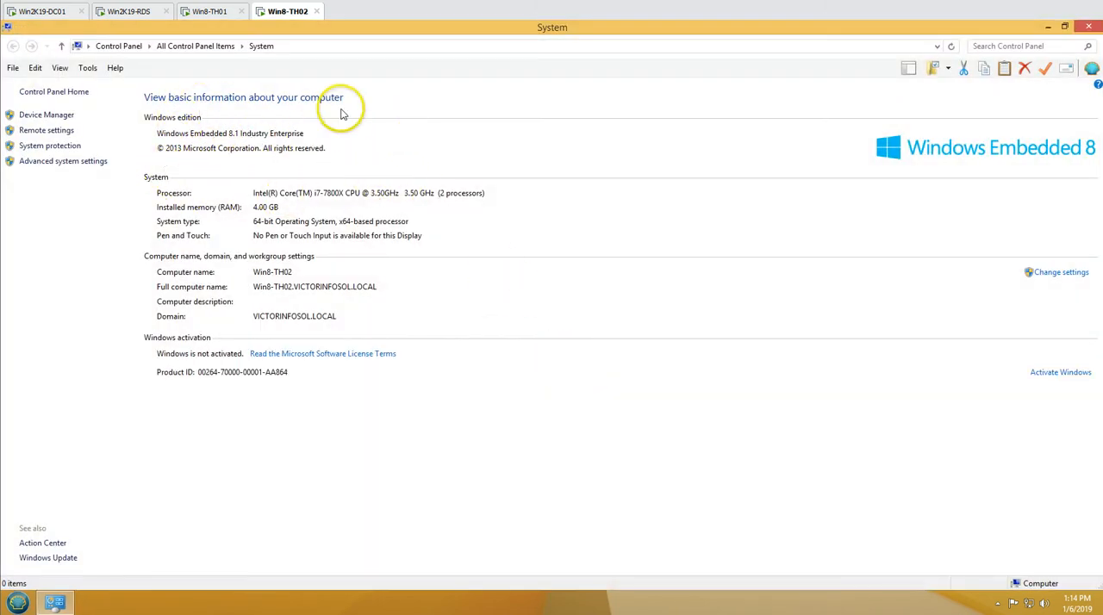
pyautogui.click(1089, 27)
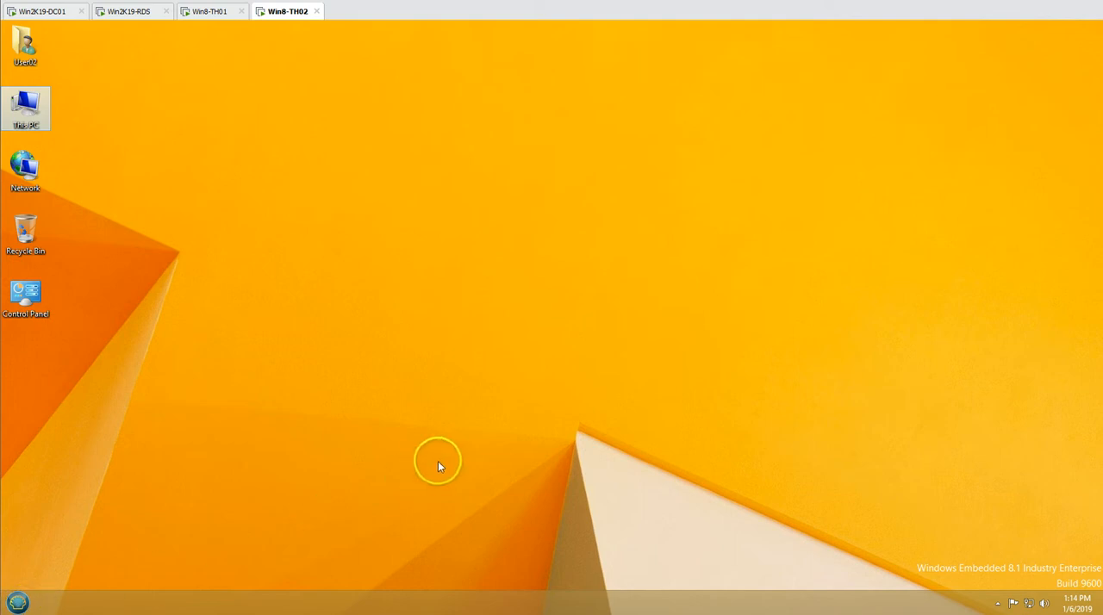
pyautogui.press('super')
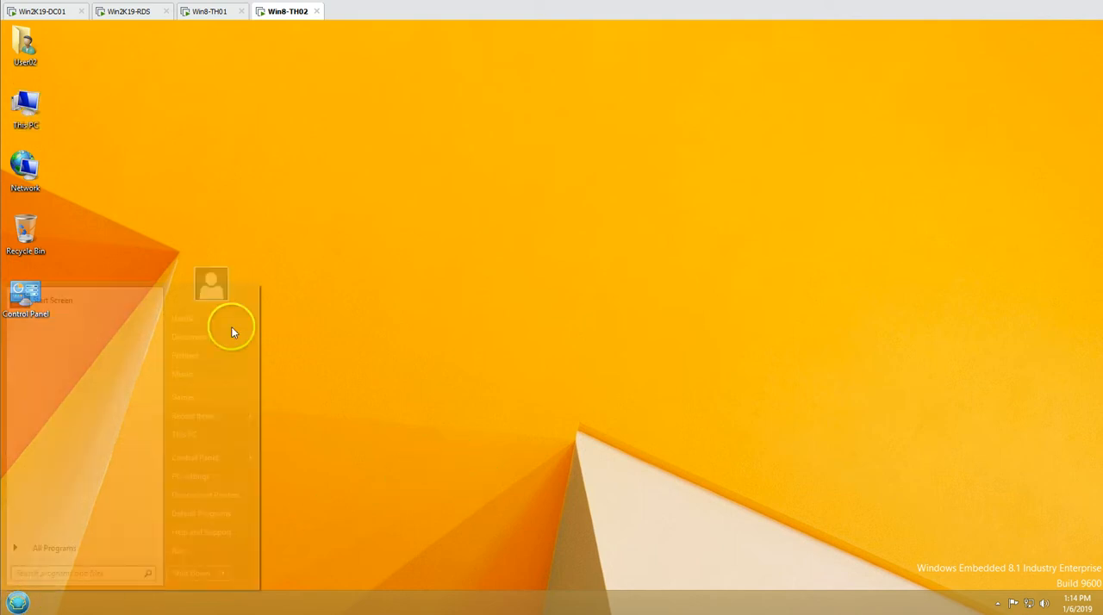
pyautogui.click(62, 547)
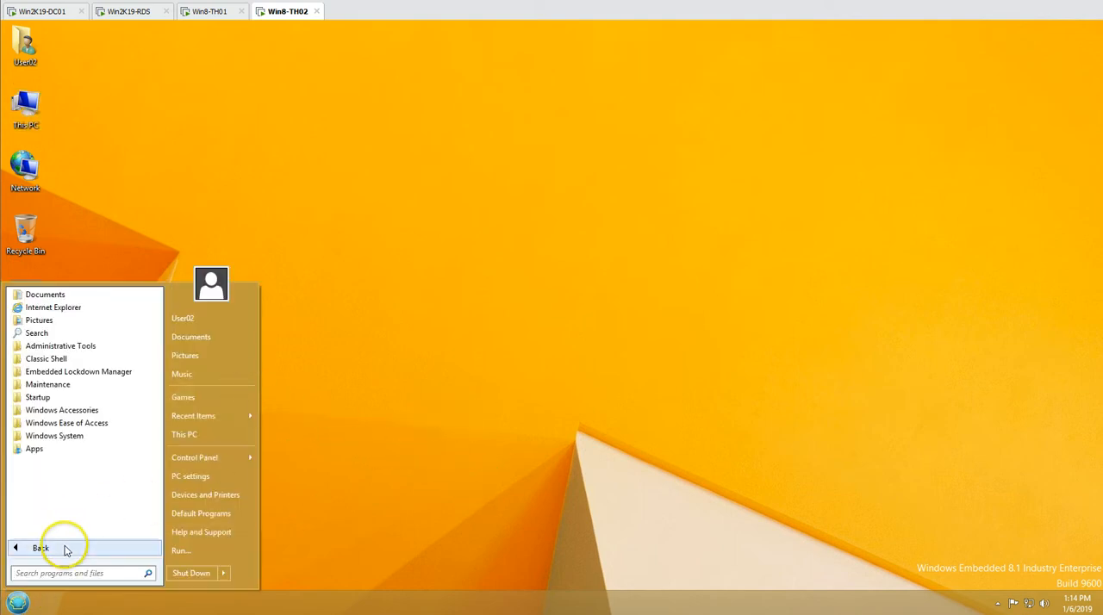
pyautogui.click(376, 375)
# Run the set command in a Command Prompt on Win8-TH02 to examine the logon server, domain and user variables
pyautogui.click(17, 603)
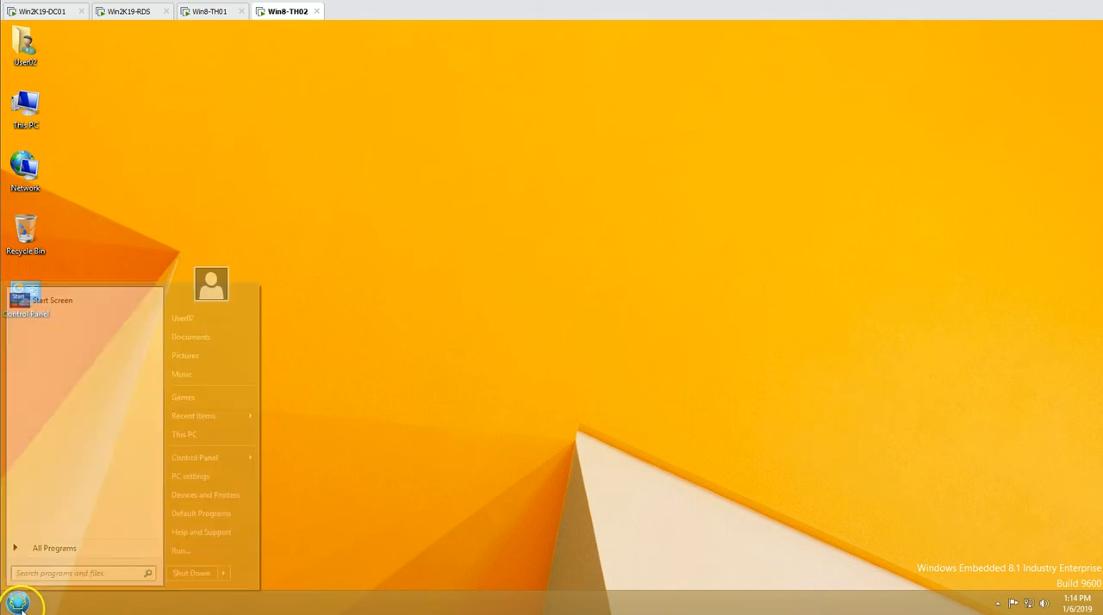
pyautogui.write('cmd')
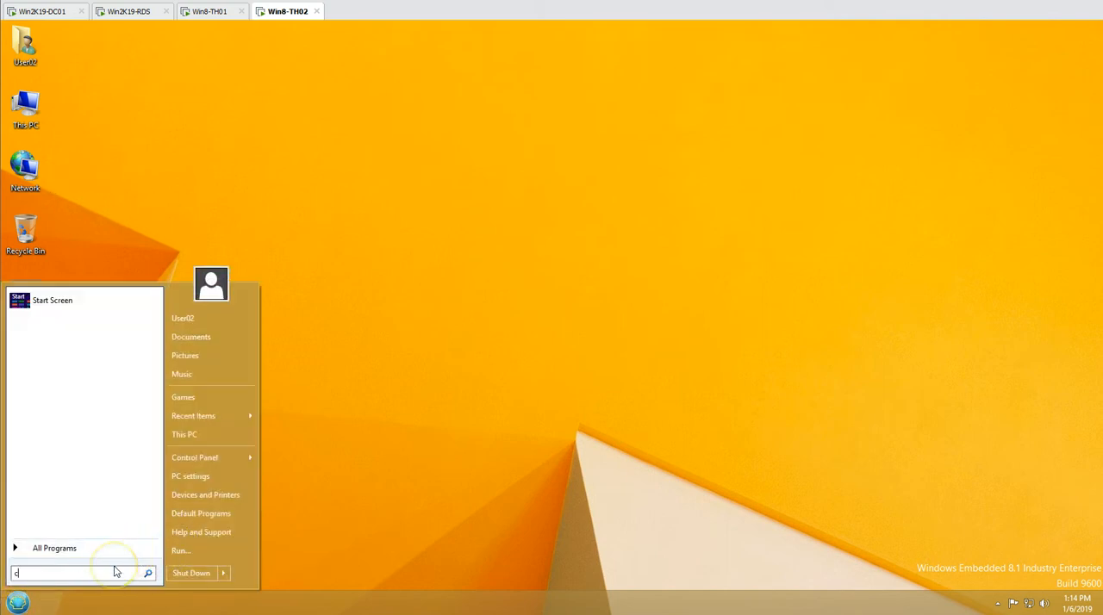
pyautogui.press('Return')
pyautogui.write('set')
pyautogui.press('Return')
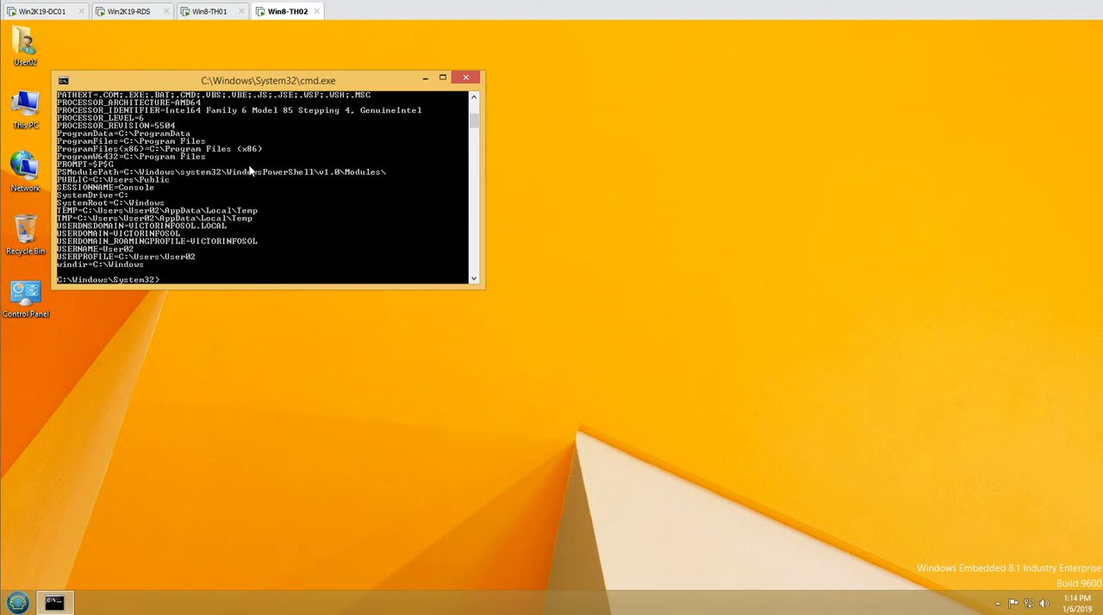
pyautogui.doubleClick(312, 82)
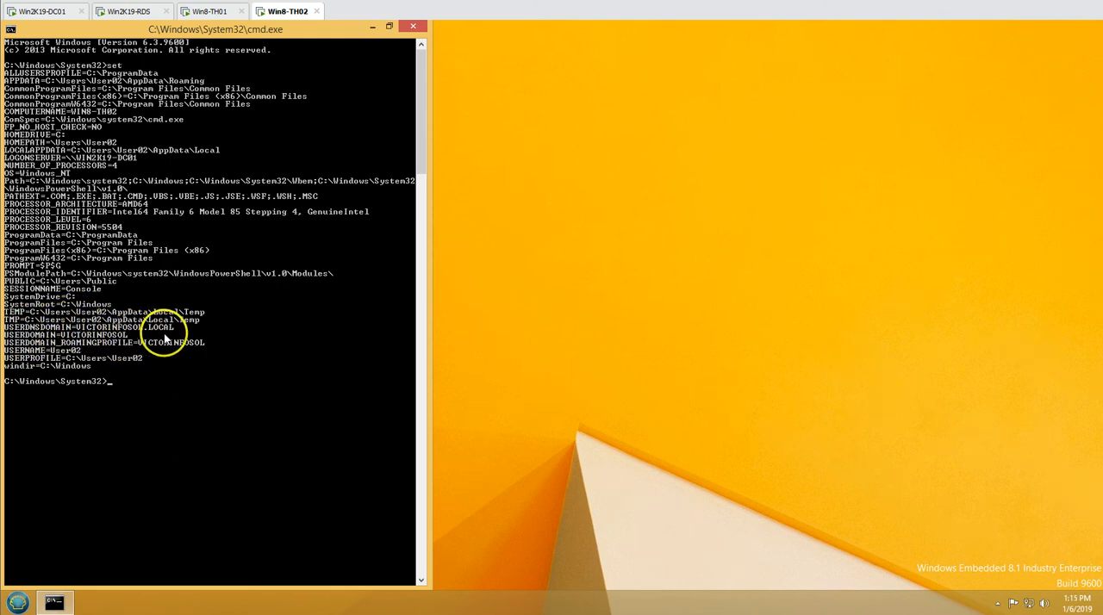
pyautogui.click(412, 26)
# Switch to Win2K19-DC01, open Active Directory Users and Computers, and examine the two Win8 computers in the INDIA Workstations unit
pyautogui.click(205, 12)
pyautogui.click(124, 13)
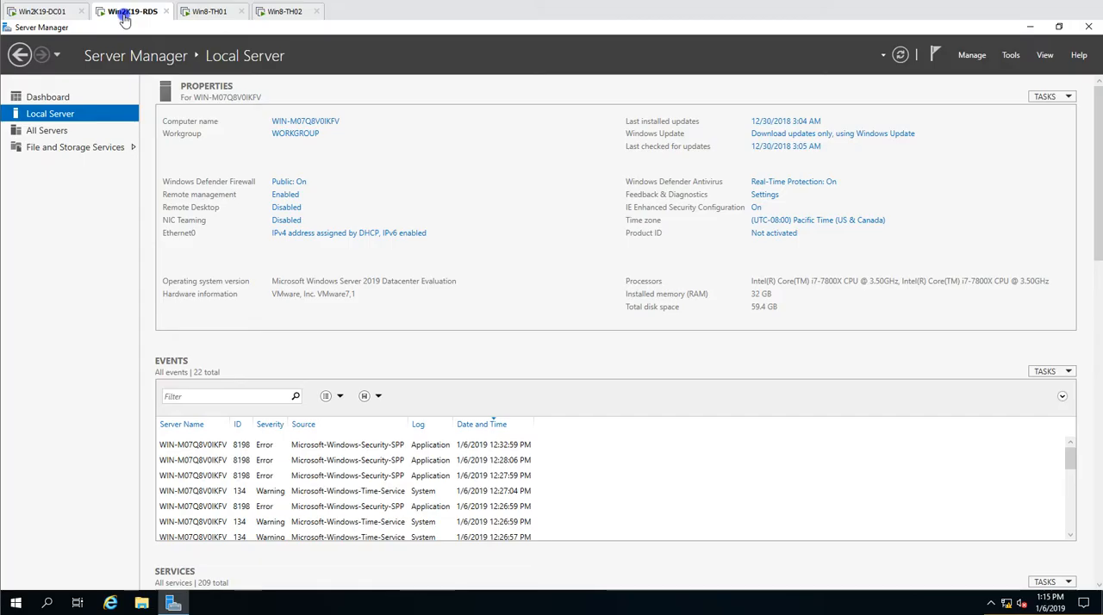
pyautogui.click(39, 12)
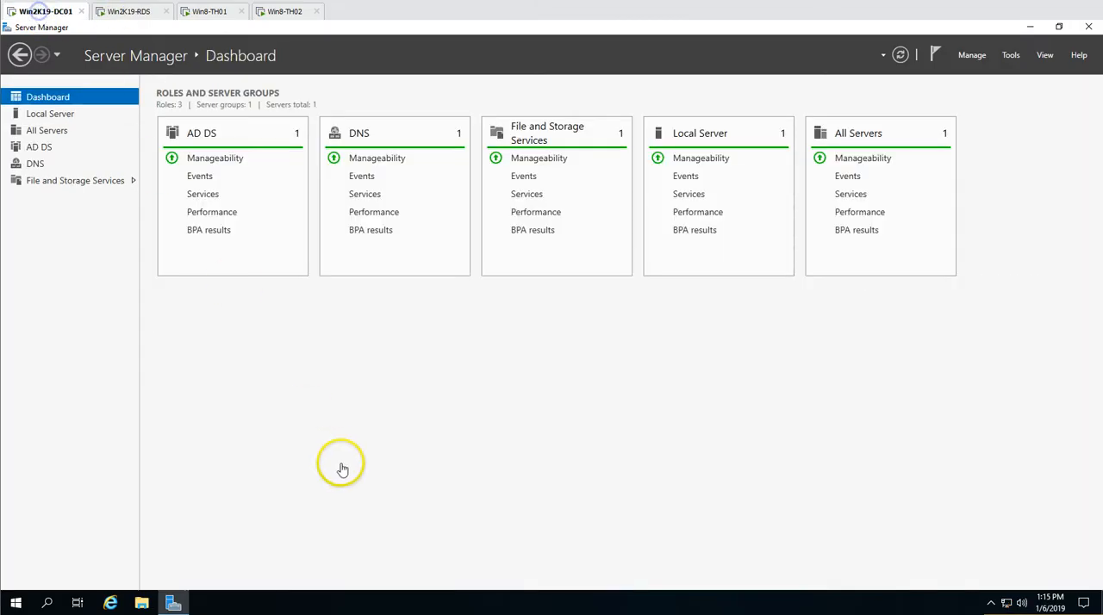
pyautogui.click(1010, 52)
pyautogui.click(981, 128)
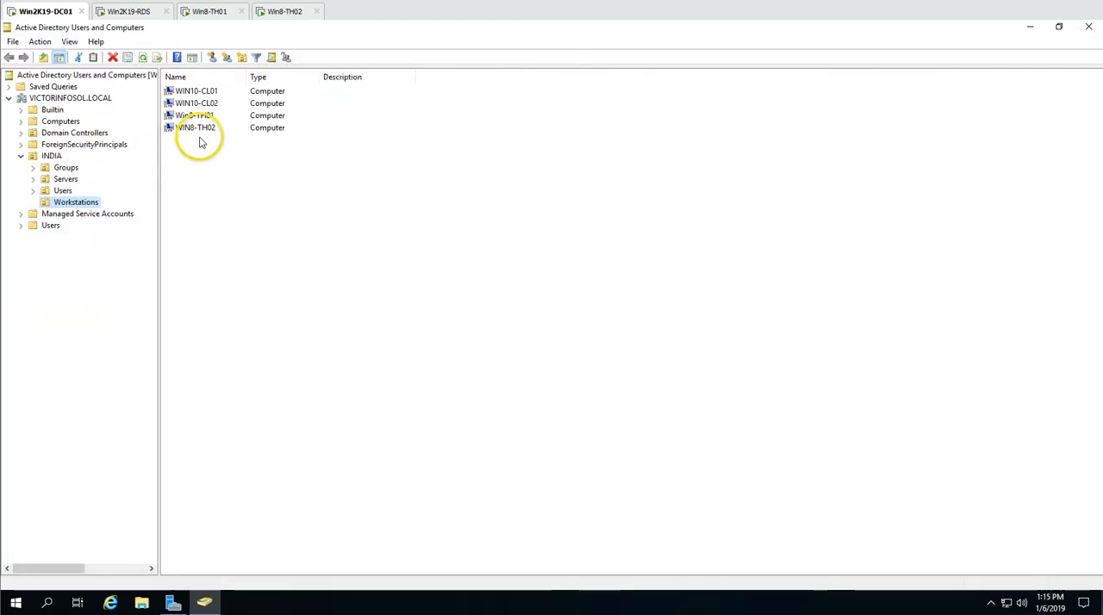
pyautogui.click(200, 118)
pyautogui.click(206, 128)
pyautogui.click(209, 117)
# Examine the user accounts in the End-Users unit under INDIA, and return to the INDIA organizational unit
pyautogui.click(67, 192)
pyautogui.click(81, 213)
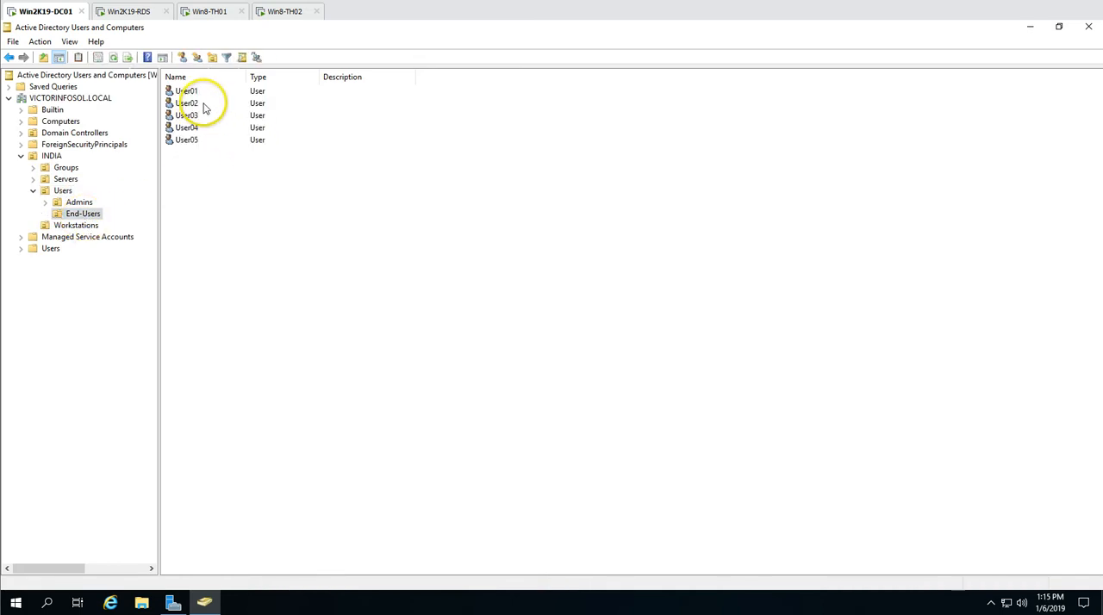
pyautogui.click(199, 93)
pyautogui.click(200, 140)
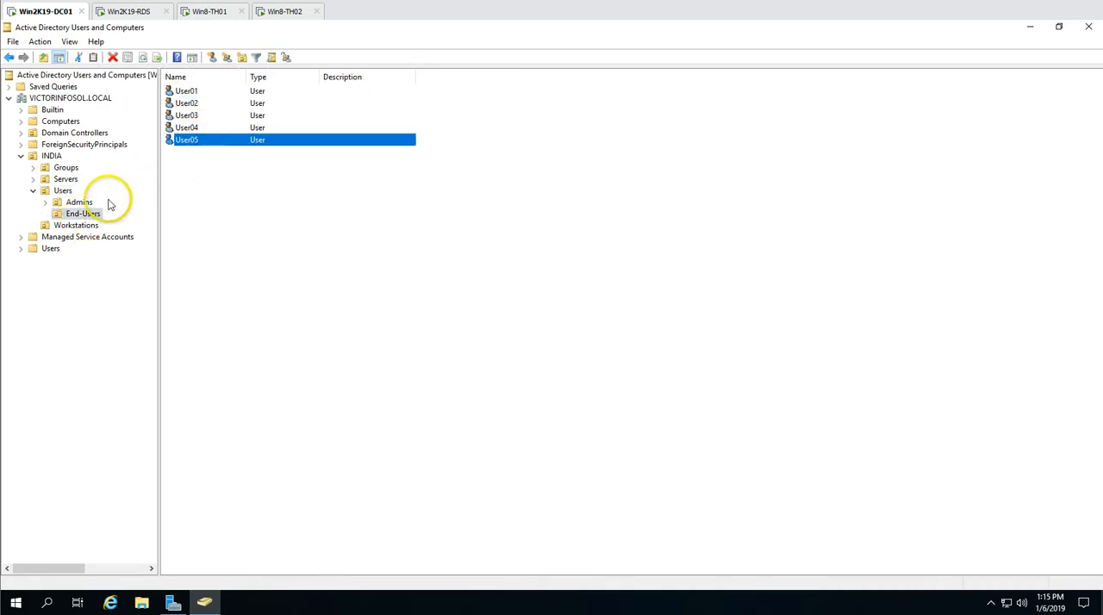
pyautogui.click(321, 231)
pyautogui.click(51, 156)
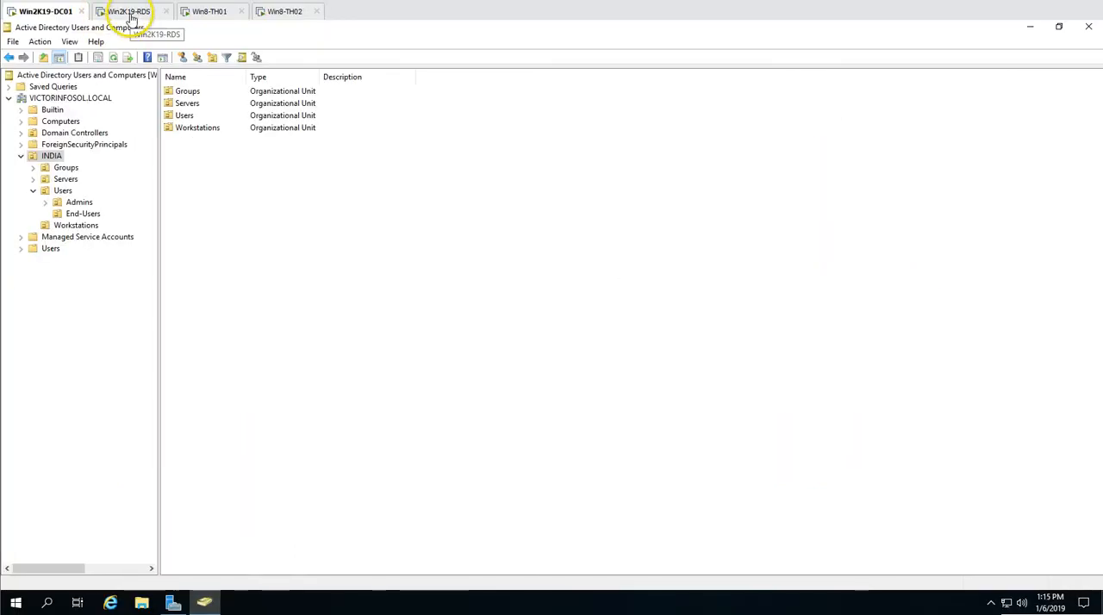
# On Win2K19-RDS, turn off Internet Explorer Enhanced Security Configuration for administrators
pyautogui.click(131, 12)
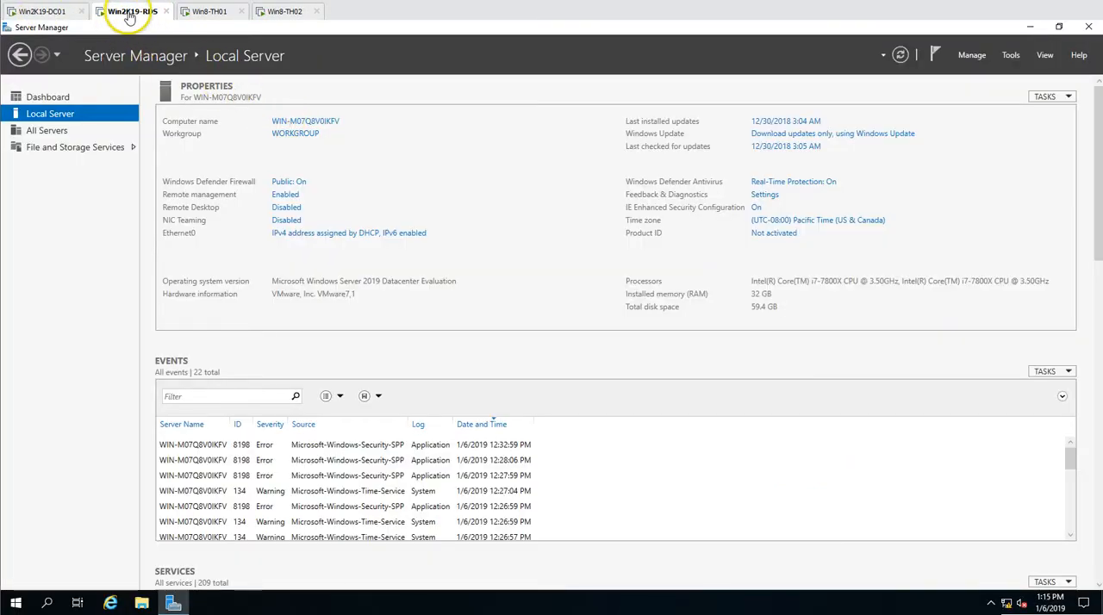
pyautogui.click(756, 208)
pyautogui.click(476, 294)
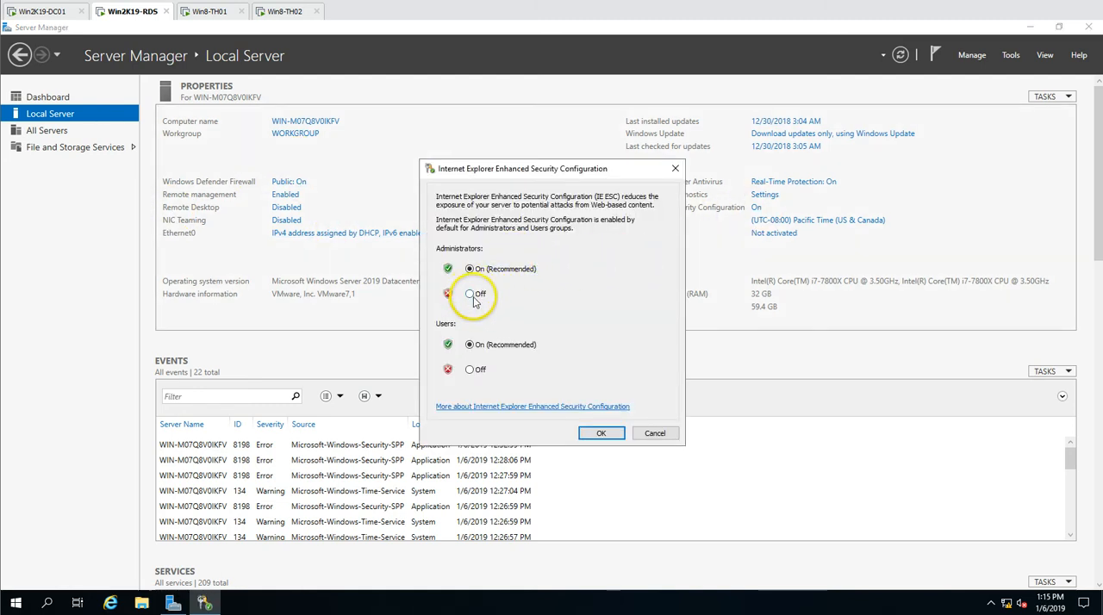
pyautogui.click(617, 440)
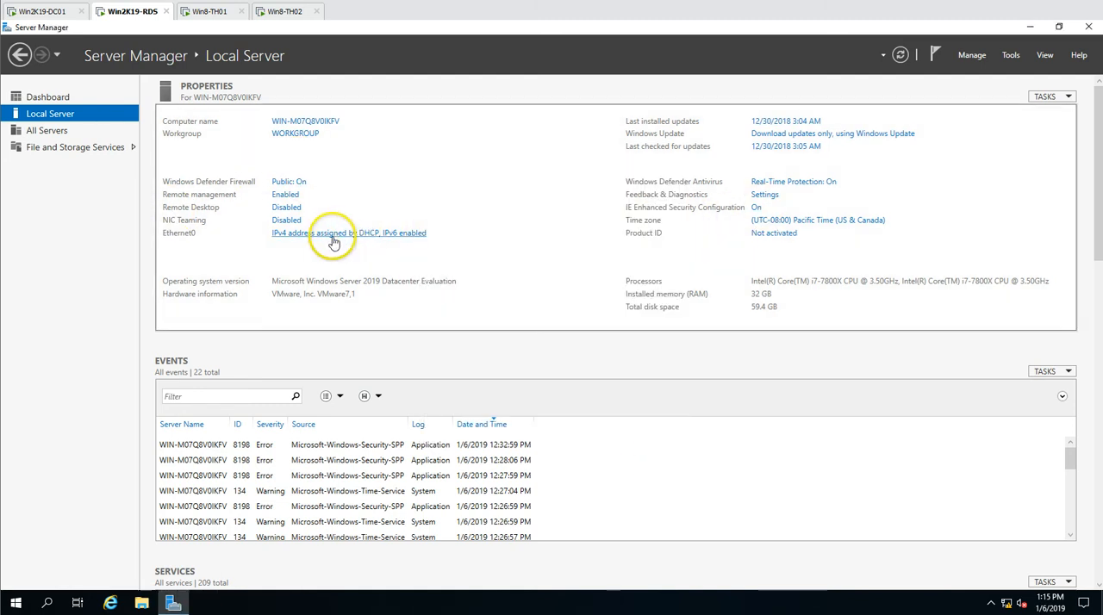
# Configure Ethernet0 with IP 192.168.0.202, mask 255.255.255.0, gateway 192.168.0.1, DNS servers 192.168.0.201 and 192.168.0.1, and refresh the server properties
pyautogui.click(335, 241)
pyautogui.doubleClick(254, 198)
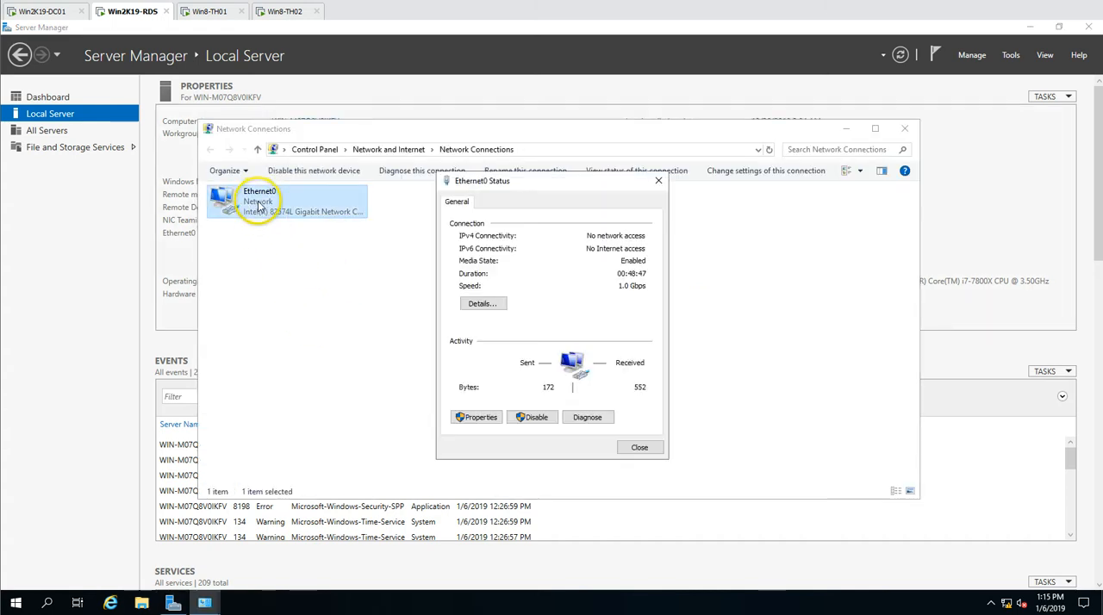
pyautogui.click(487, 419)
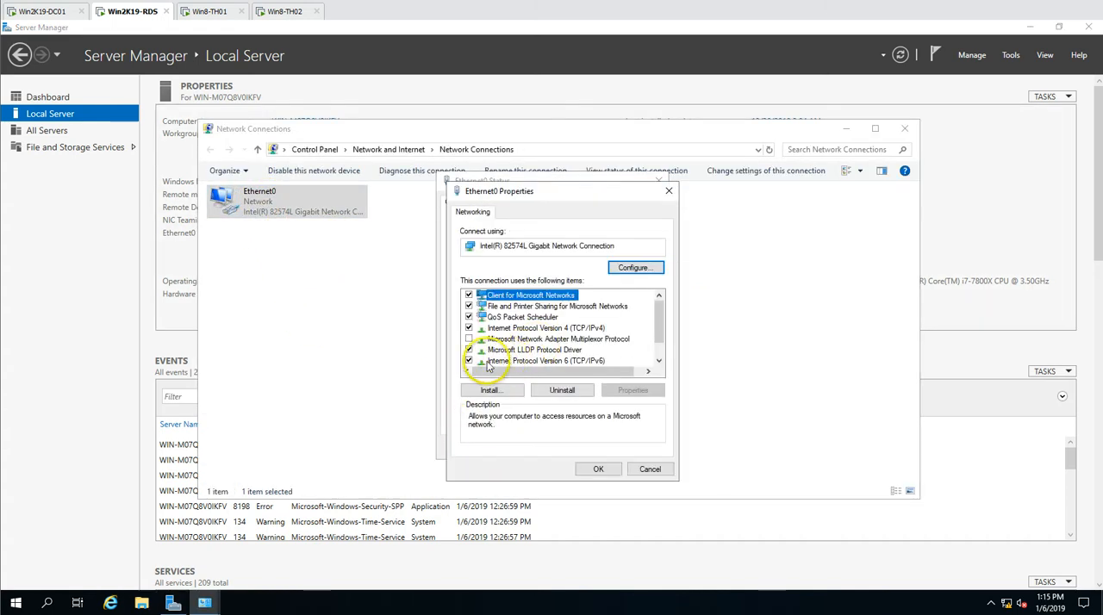
pyautogui.click(498, 362)
pyautogui.click(556, 328)
pyautogui.click(633, 390)
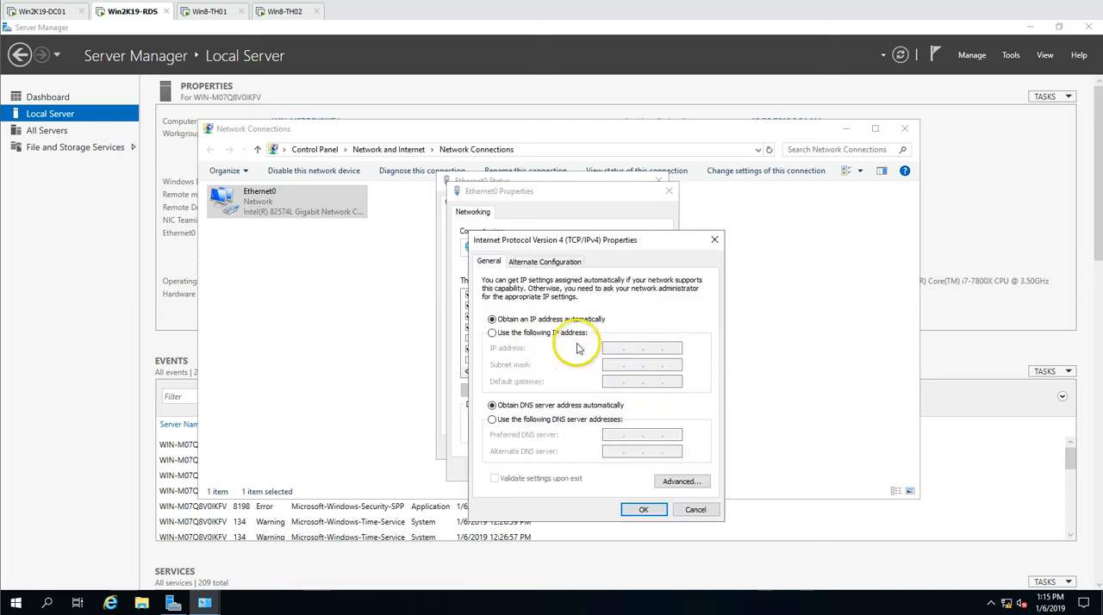
pyautogui.click(543, 332)
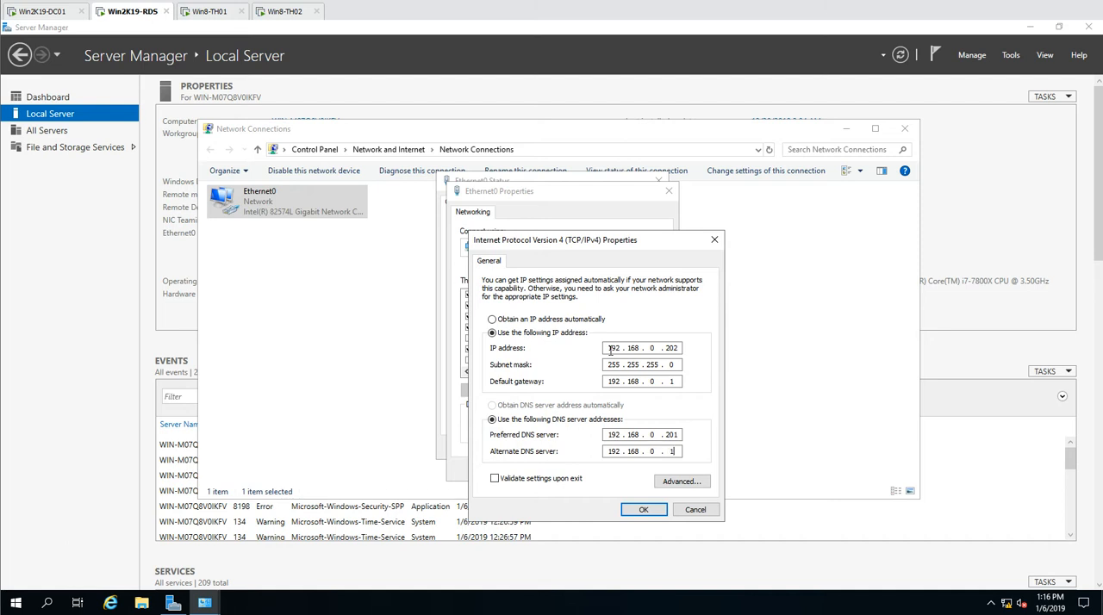
pyautogui.click(638, 510)
pyautogui.click(601, 470)
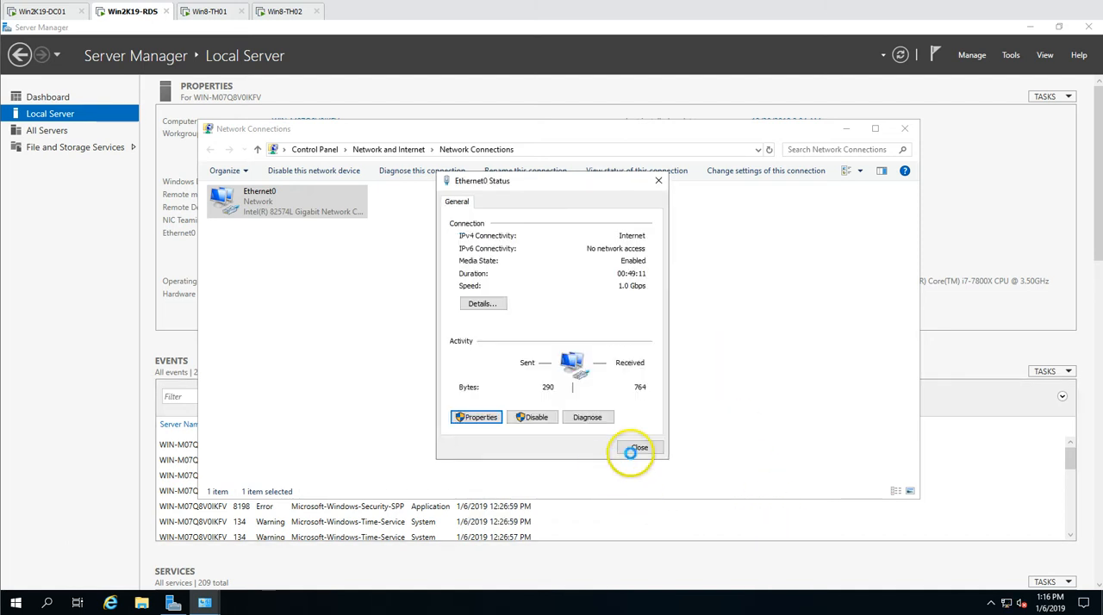
pyautogui.click(639, 448)
pyautogui.click(905, 128)
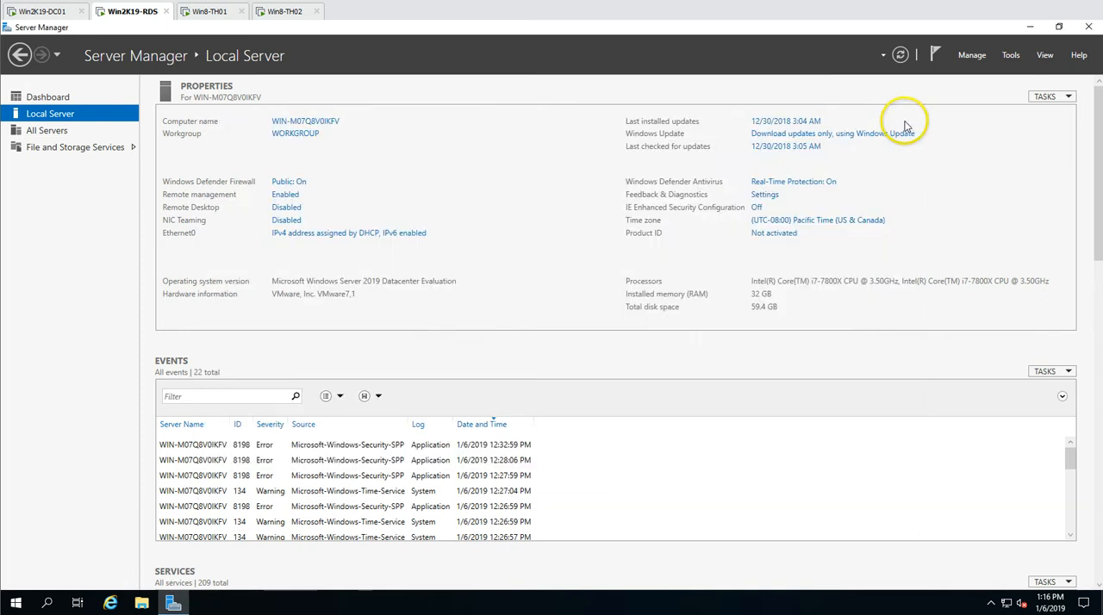
pyautogui.click(900, 55)
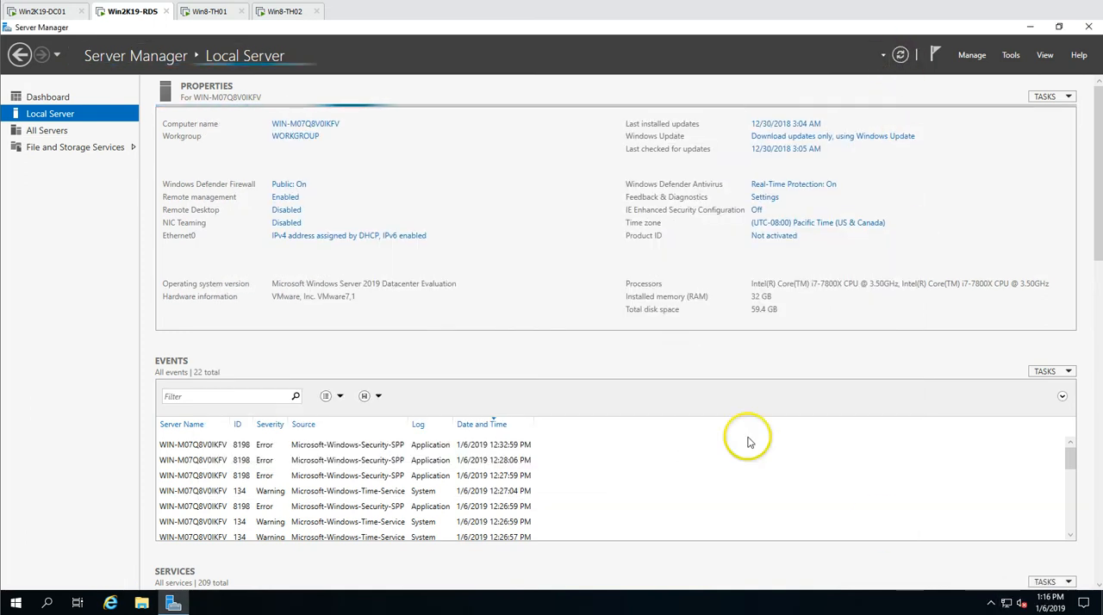
# Set the server's computer name to Win2K19-RDS and its domain membership to VICTORINFOSOL.LOCAL
pyautogui.click(304, 125)
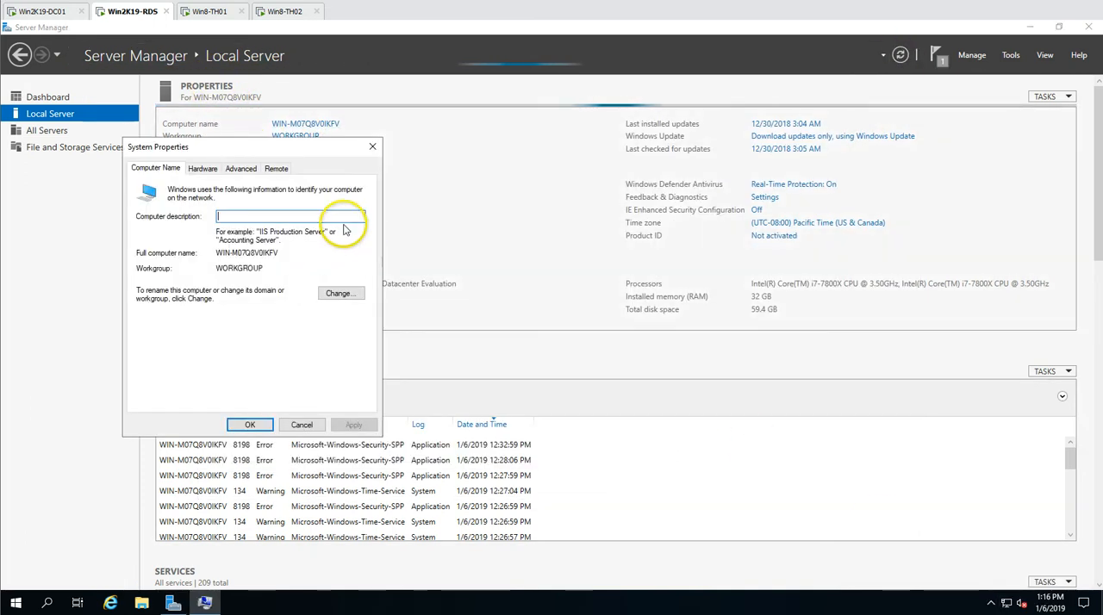
pyautogui.click(341, 293)
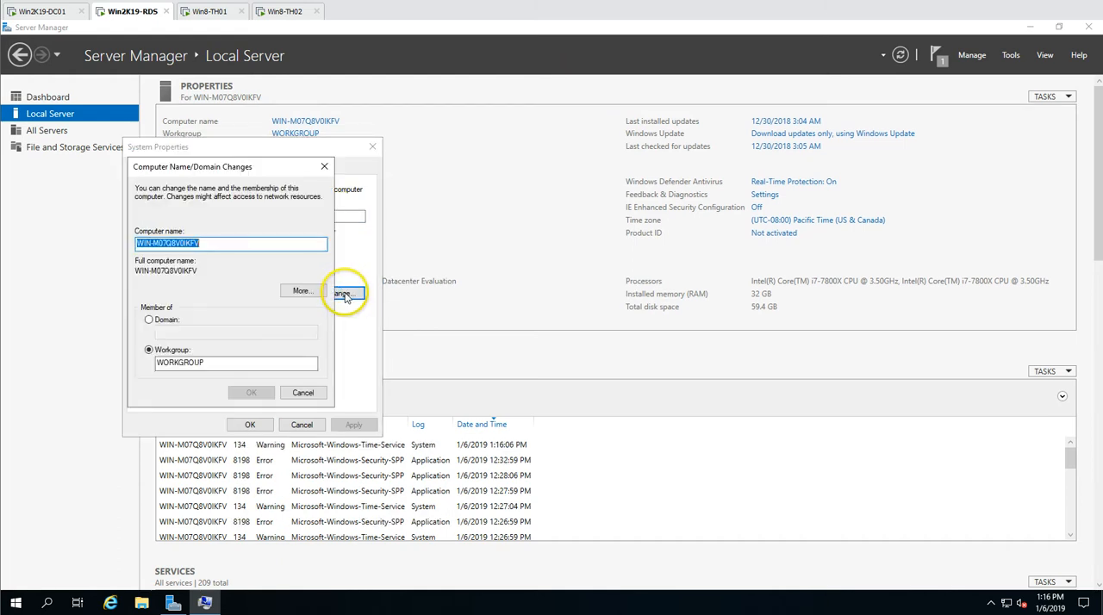
pyautogui.write('Win2K19-RDS')
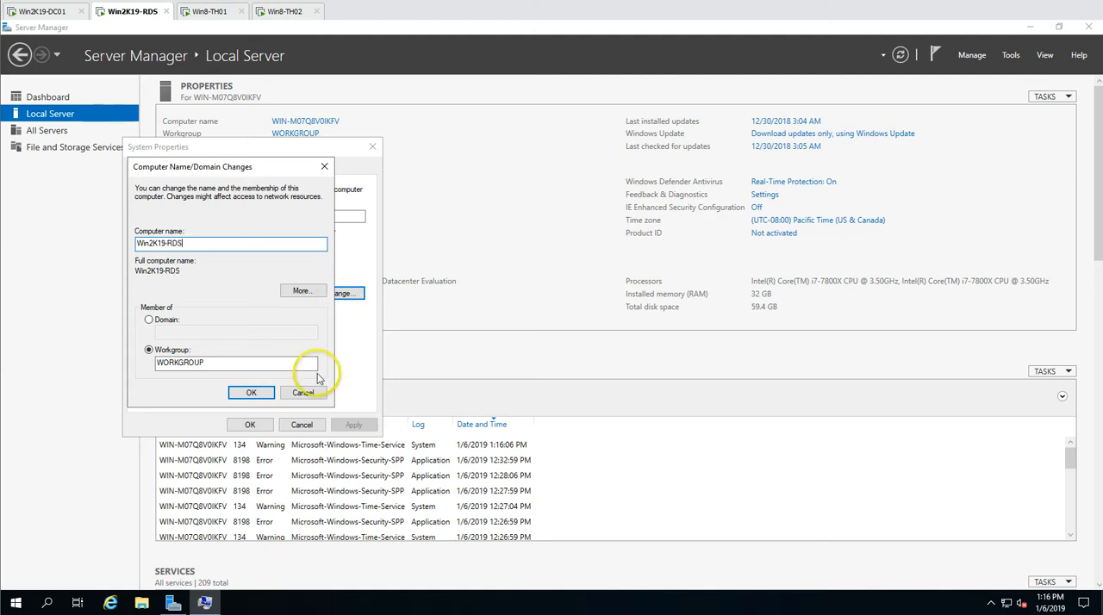
pyautogui.click(149, 320)
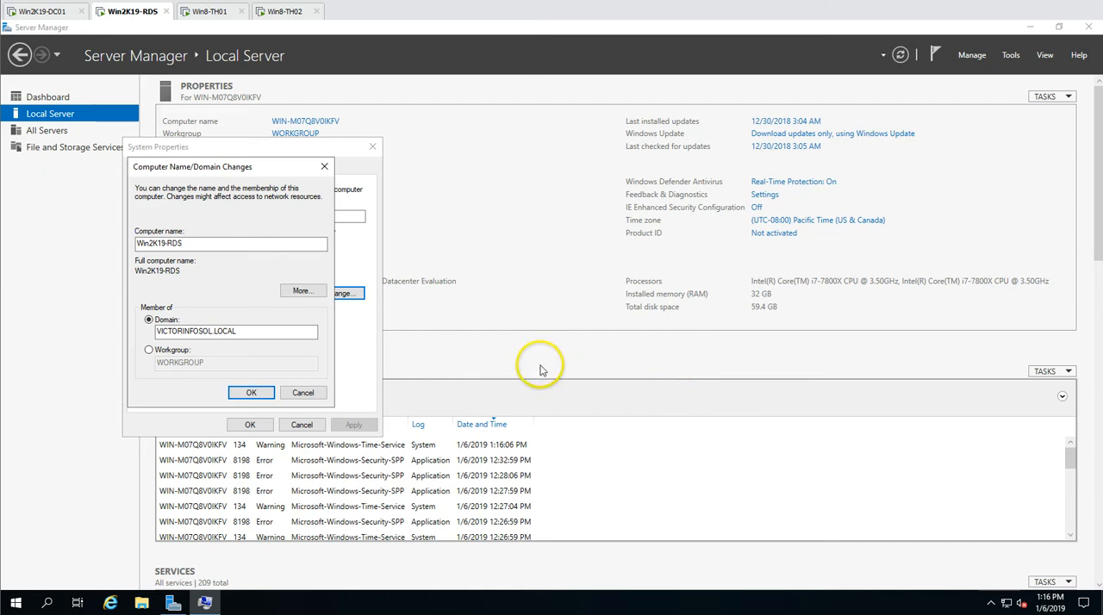
# Authorize the domain join with the Administrator account and its password
pyautogui.click(134, 281)
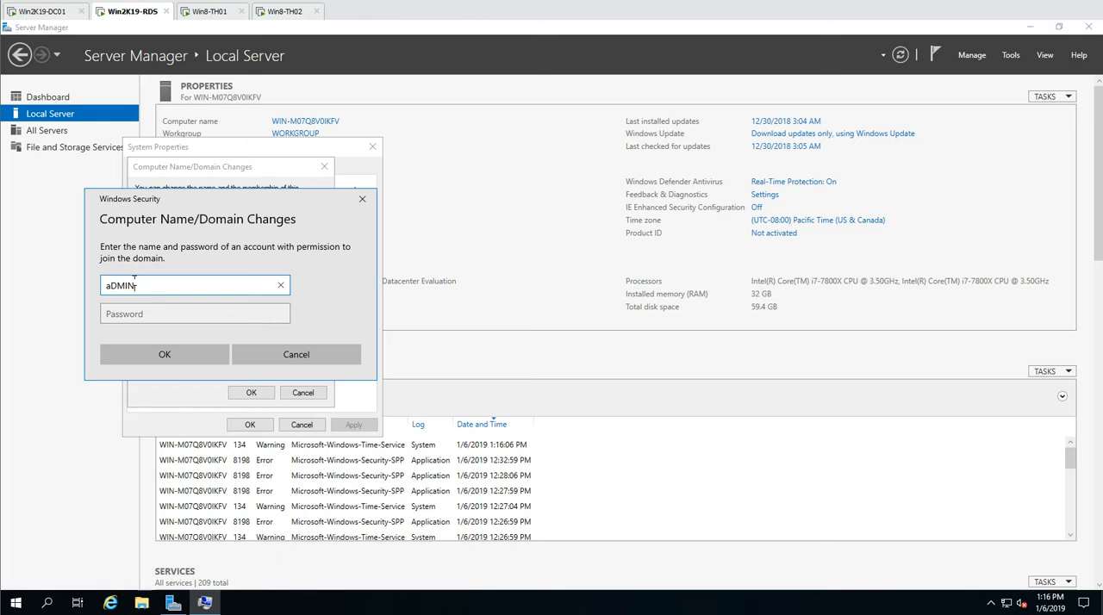
pyautogui.write('Administrator')
pyautogui.press('Tab')
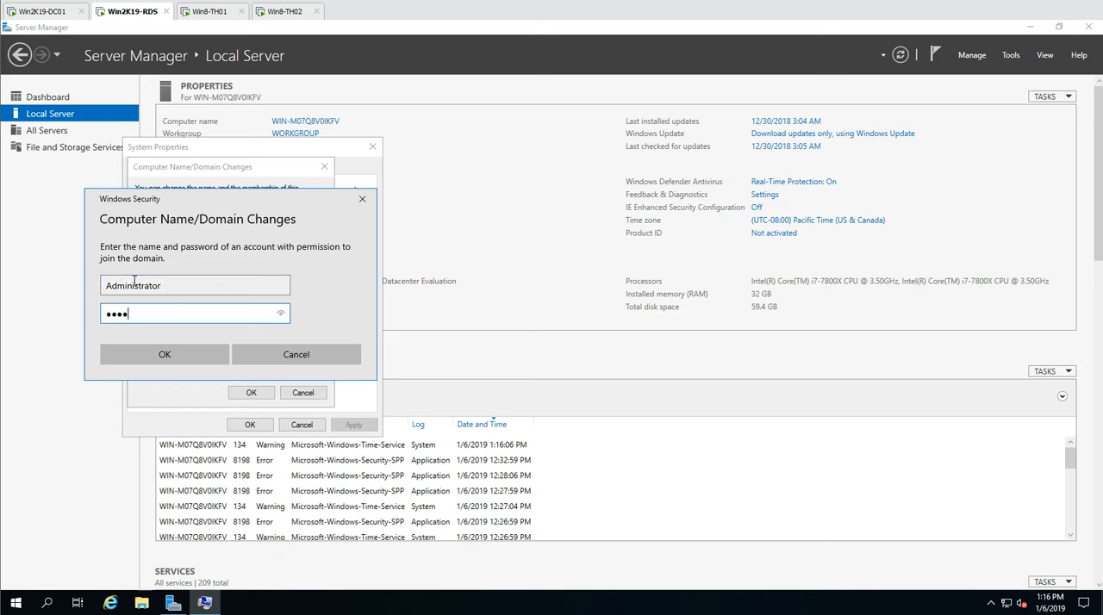
pyautogui.press('Return')
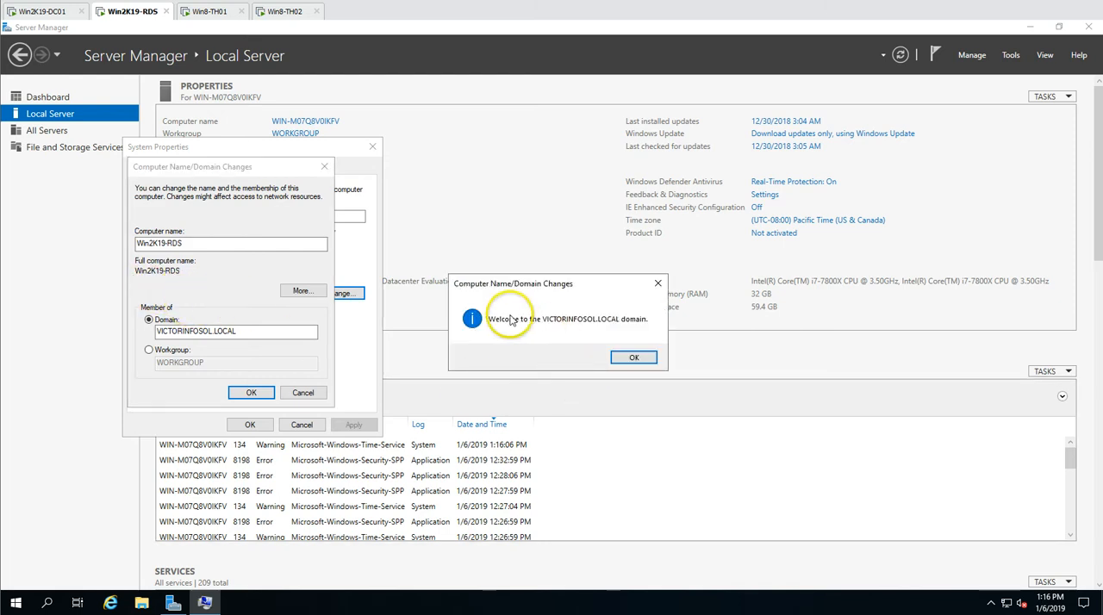
# Acknowledge the domain join messages, close the system properties, and restart the server
pyautogui.click(635, 357)
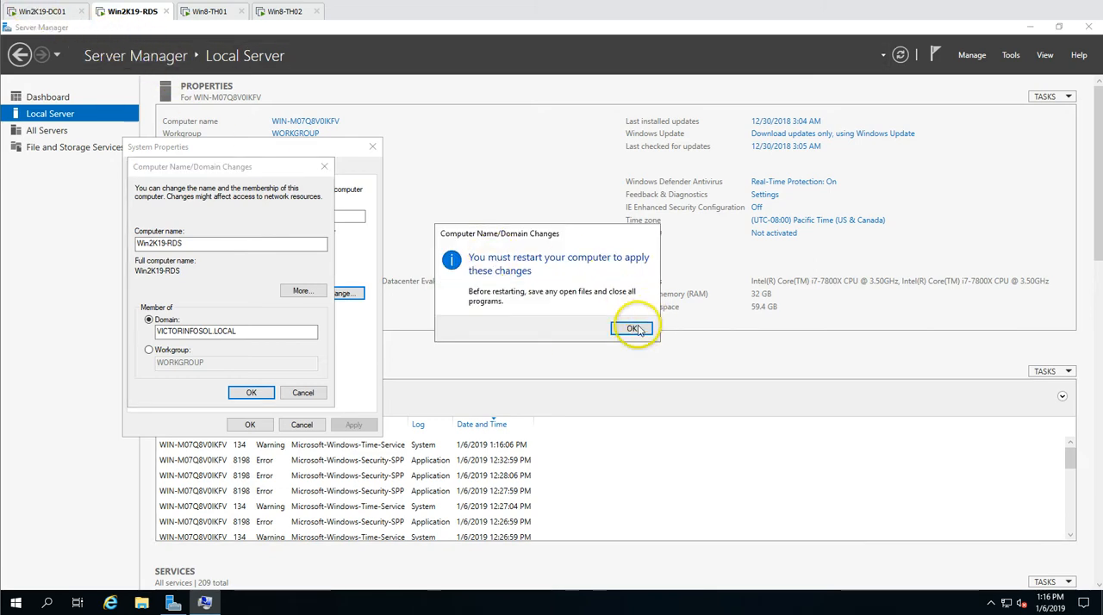
pyautogui.click(633, 328)
pyautogui.click(249, 424)
pyautogui.click(601, 325)
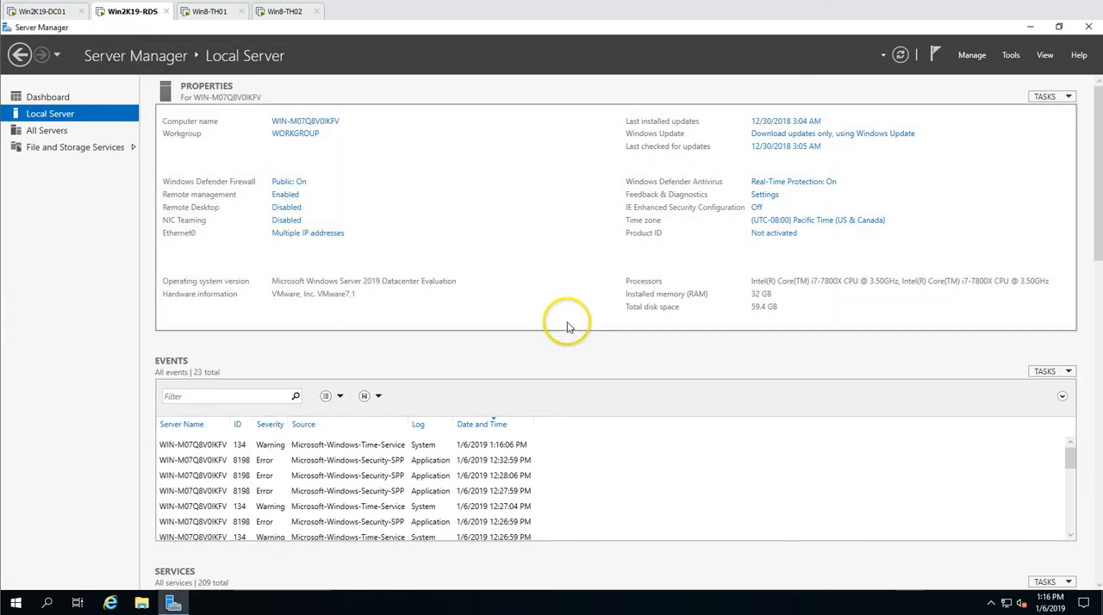
# On Win2K19-DC01, start a new user named RDSAdmin in the Admins unit under INDIA Users and proceed to its password settings
pyautogui.click(59, 10)
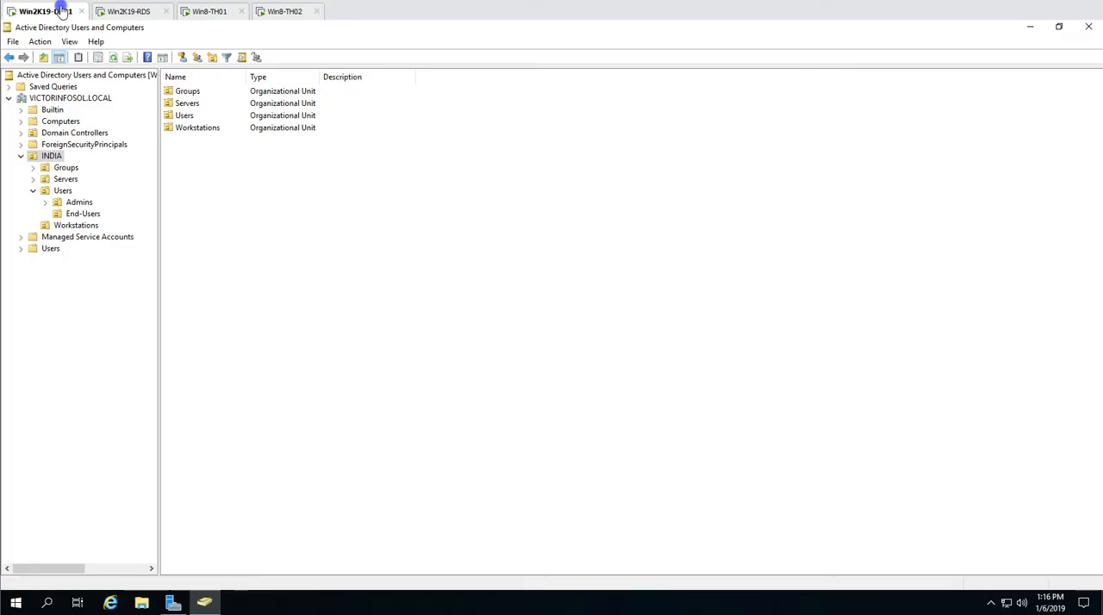
pyautogui.click(79, 202)
pyautogui.rightClick(287, 222)
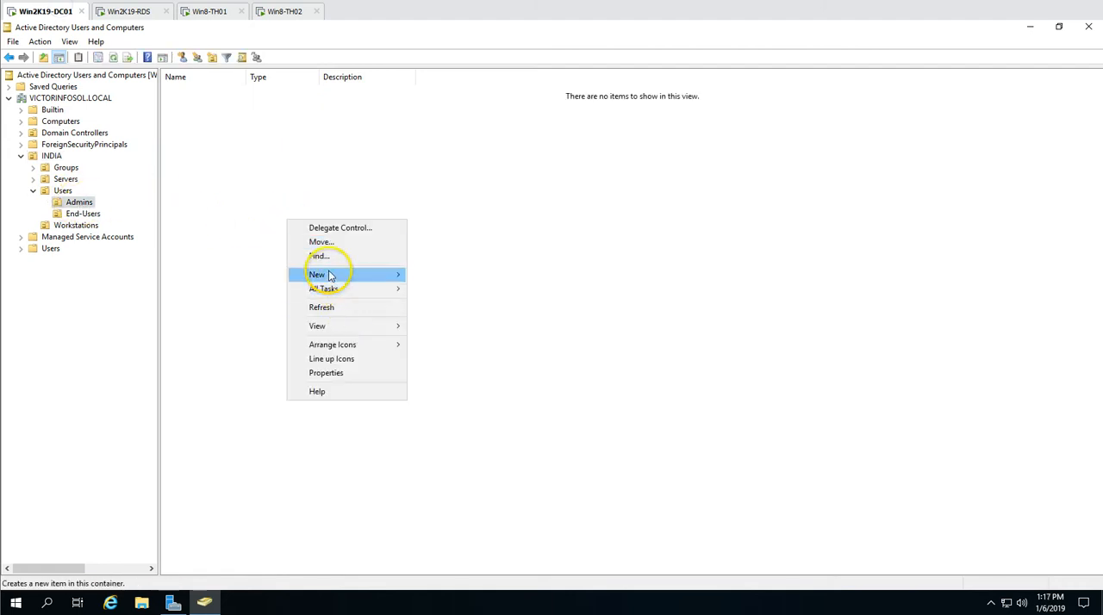
pyautogui.moveTo(332, 275)
pyautogui.click(439, 403)
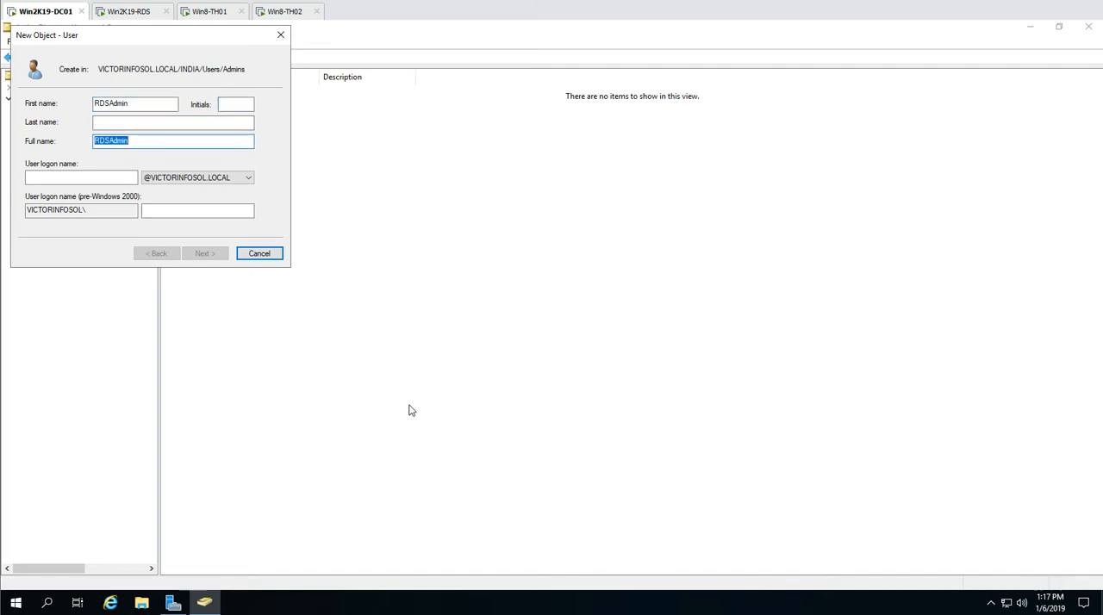
pyautogui.press('Return')
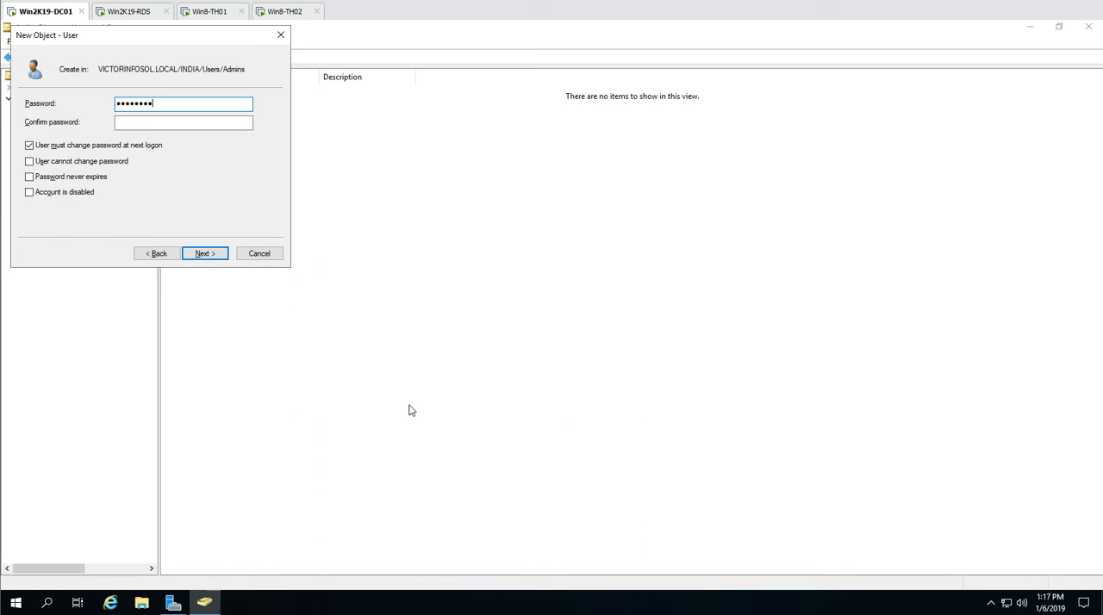
# Enter and confirm the account password, replace the forced change at next logon with a fixed, never-expiring password, and finish creating the user
pyautogui.write('••')
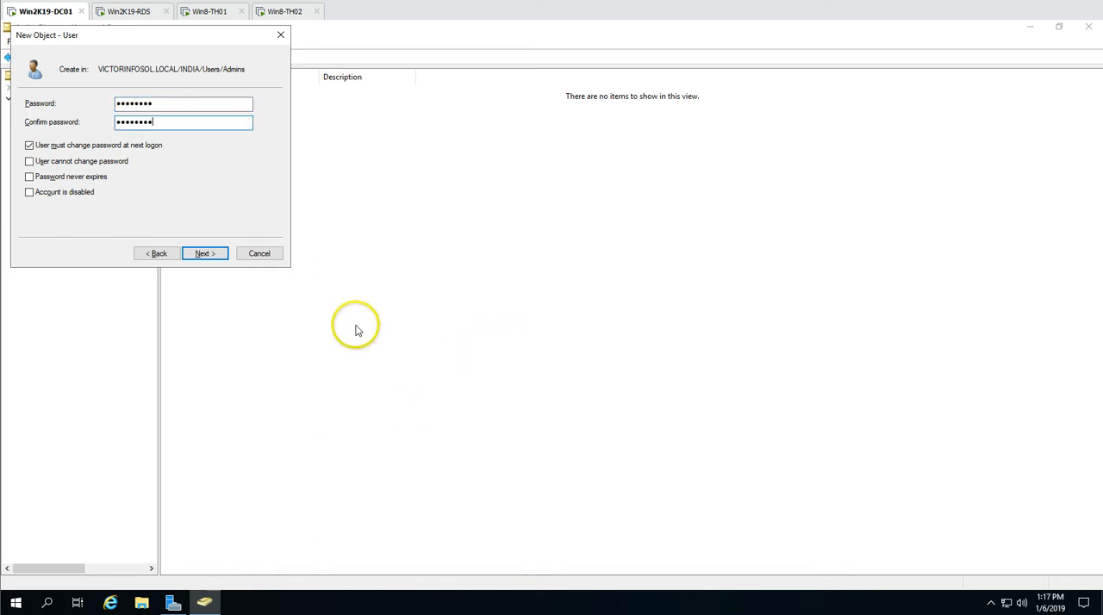
pyautogui.click(95, 145)
pyautogui.click(84, 161)
pyautogui.click(75, 177)
pyautogui.click(203, 253)
pyautogui.click(206, 254)
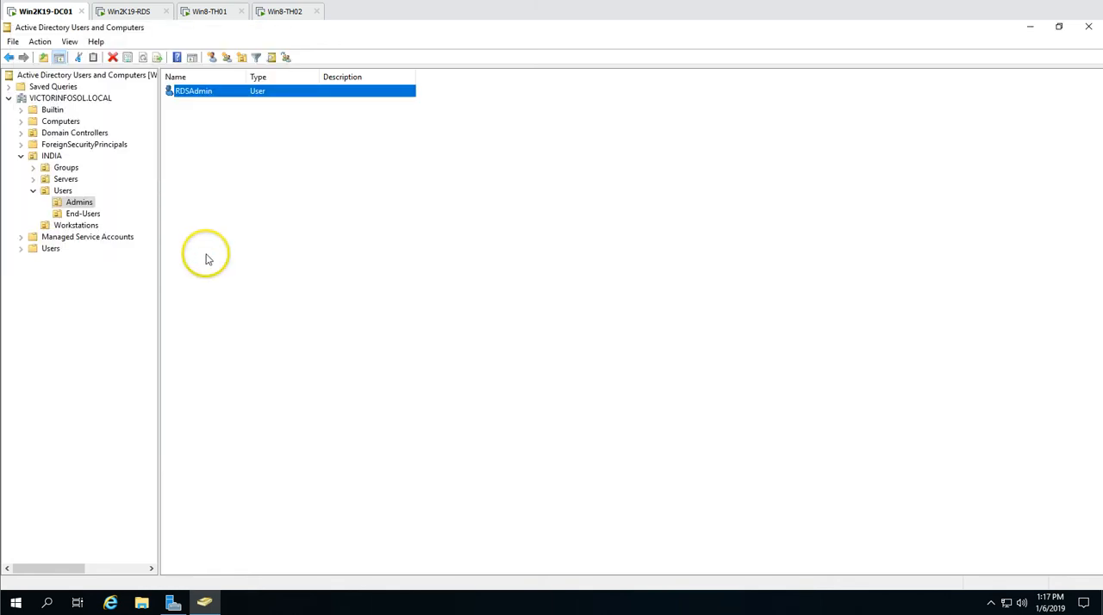
# Add the RDSAdmin user to the Domain Admins group and save its properties
pyautogui.doubleClick(217, 98)
pyautogui.click(459, 185)
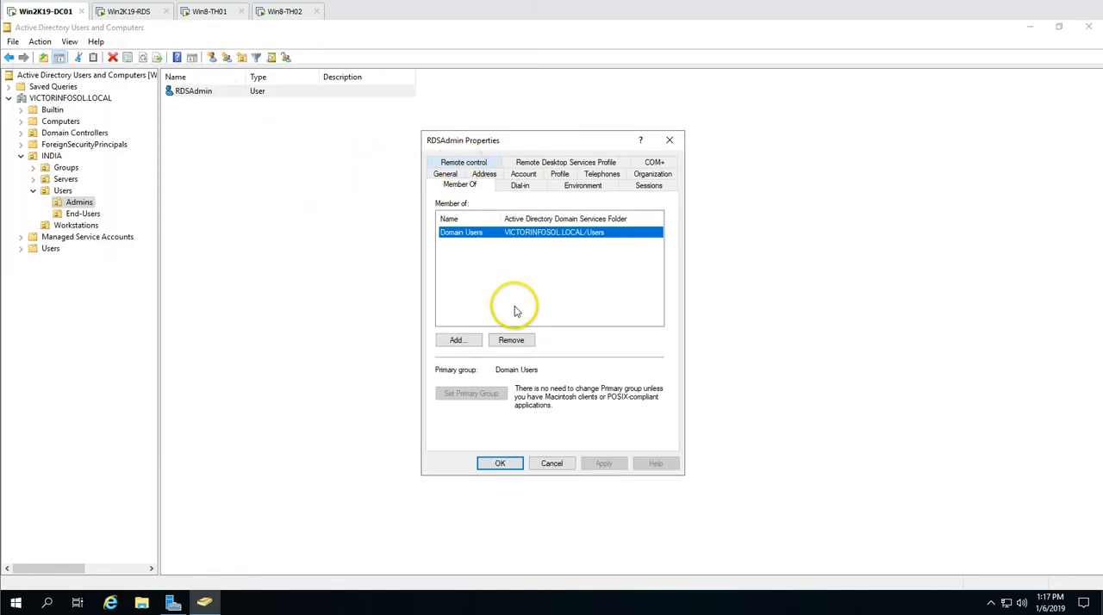
pyautogui.click(456, 340)
pyautogui.write('domain admin')
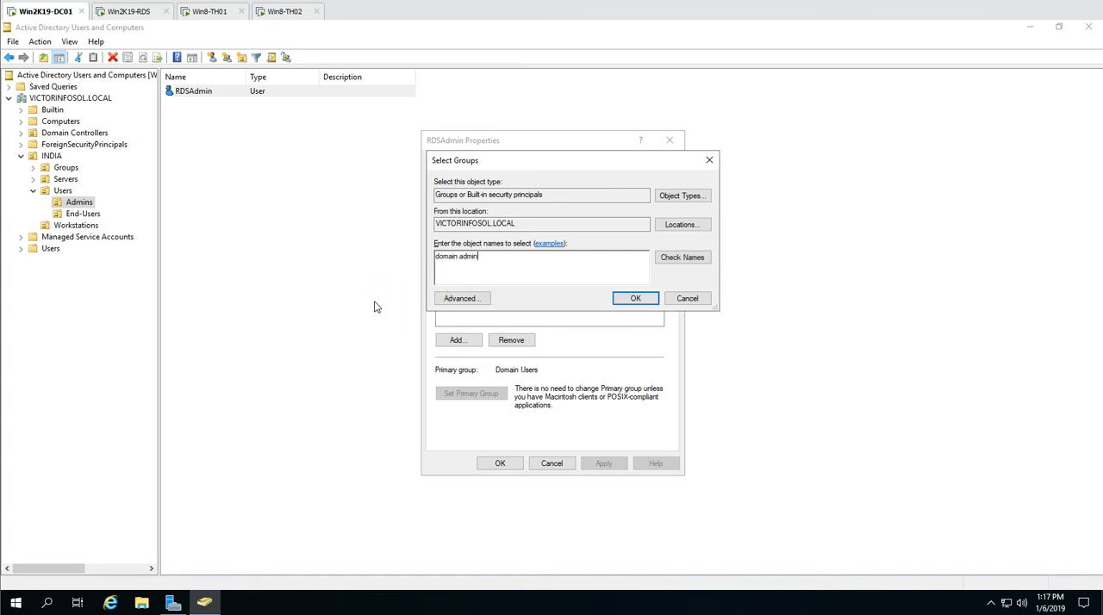
pyautogui.press('Return')
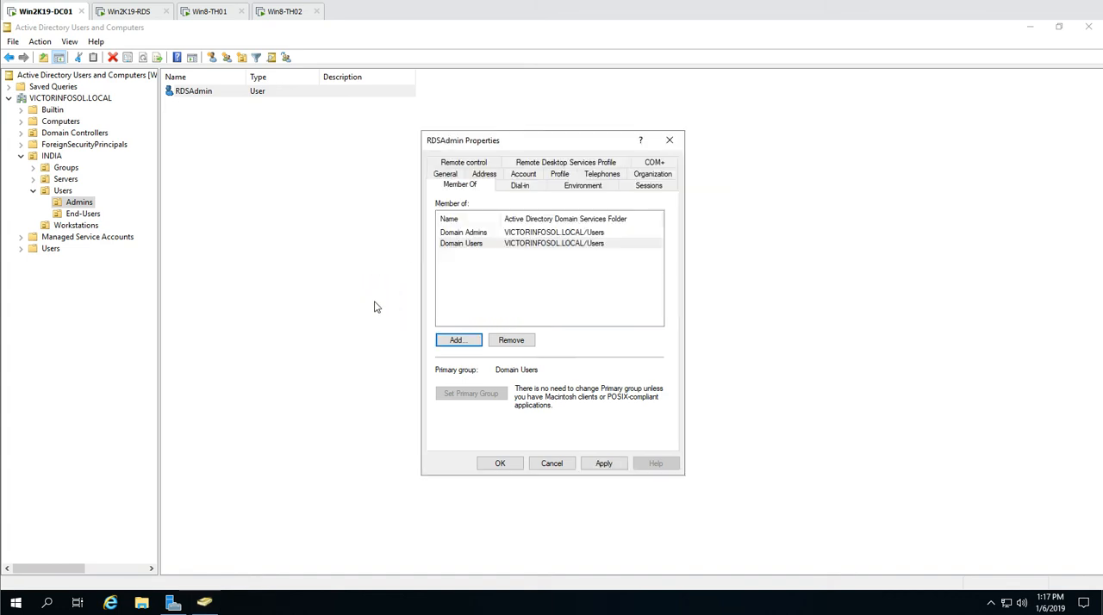
pyautogui.click(605, 463)
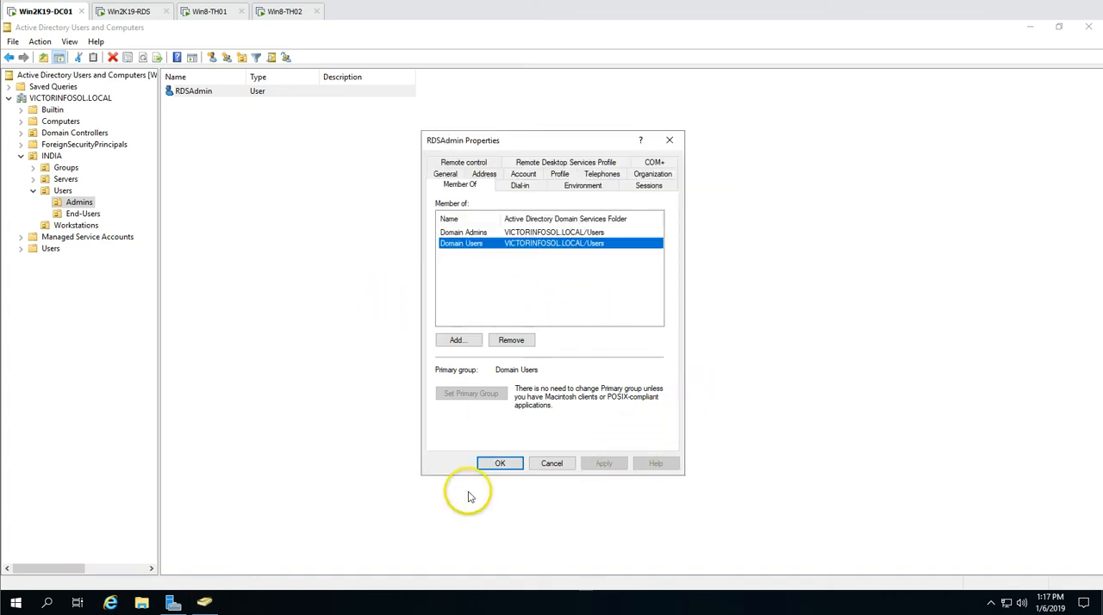
pyautogui.click(500, 463)
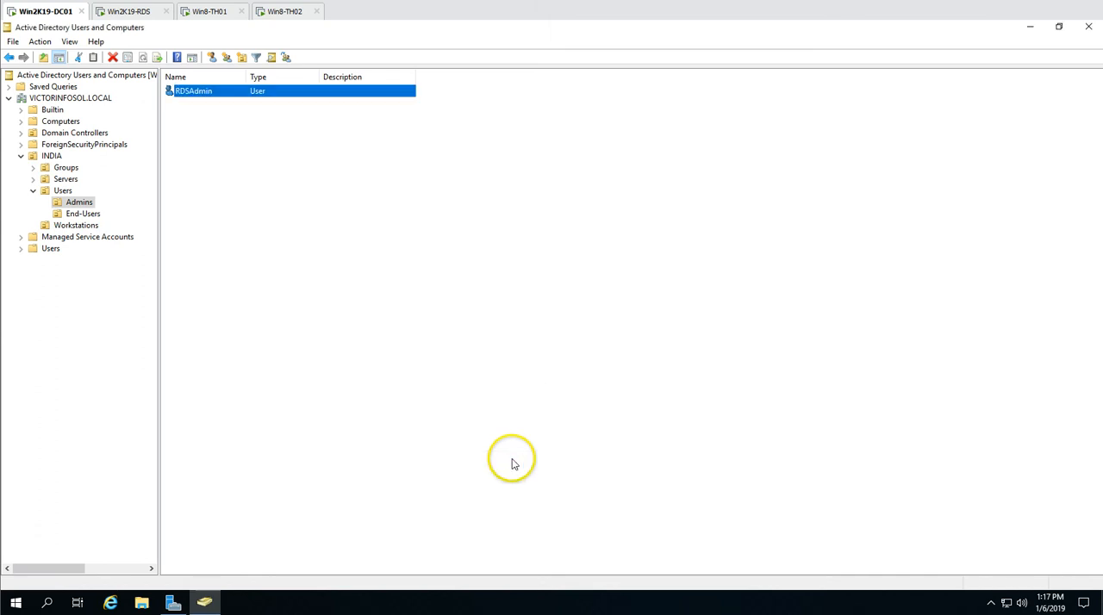
# Move the WIN2K19-RDS computer from the Computers container to the Servers unit under INDIA, and open that unit
pyautogui.click(60, 121)
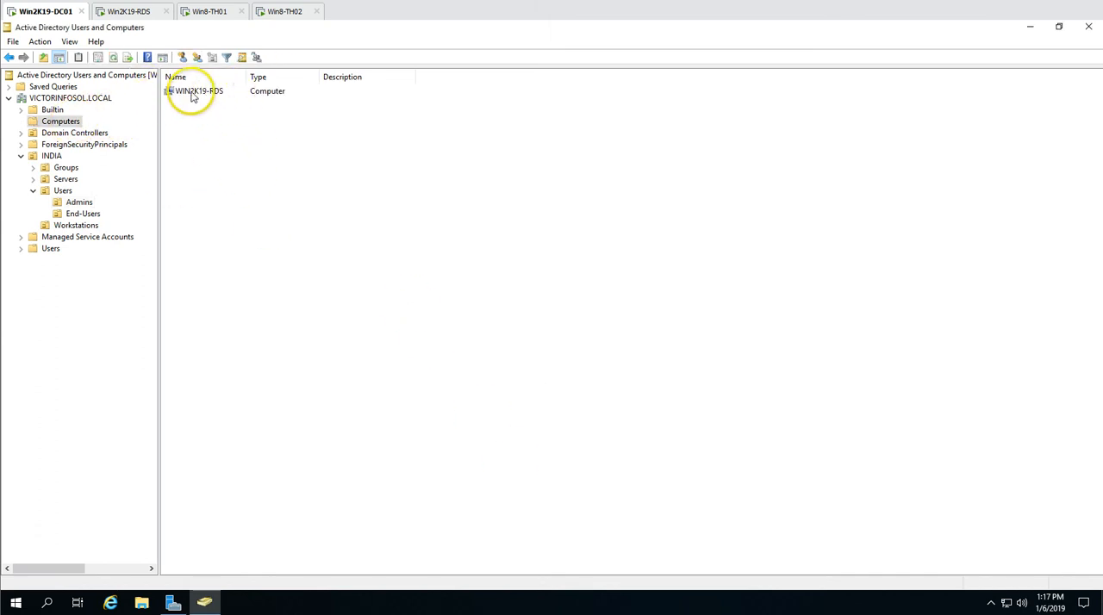
pyautogui.click(194, 92)
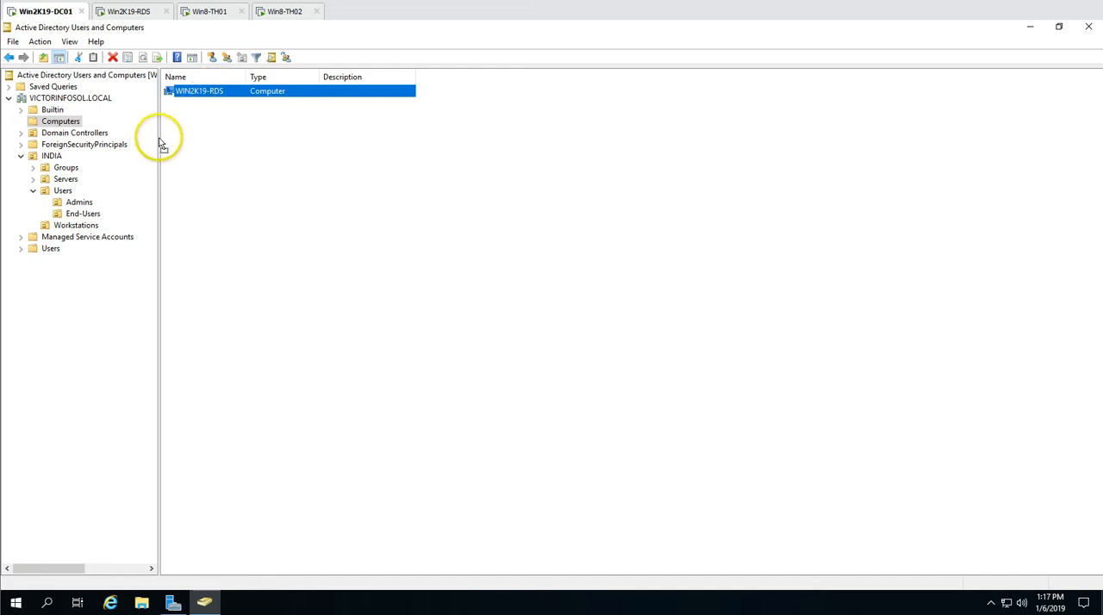
pyautogui.moveTo(59, 172); pyautogui.dragTo(66, 179)
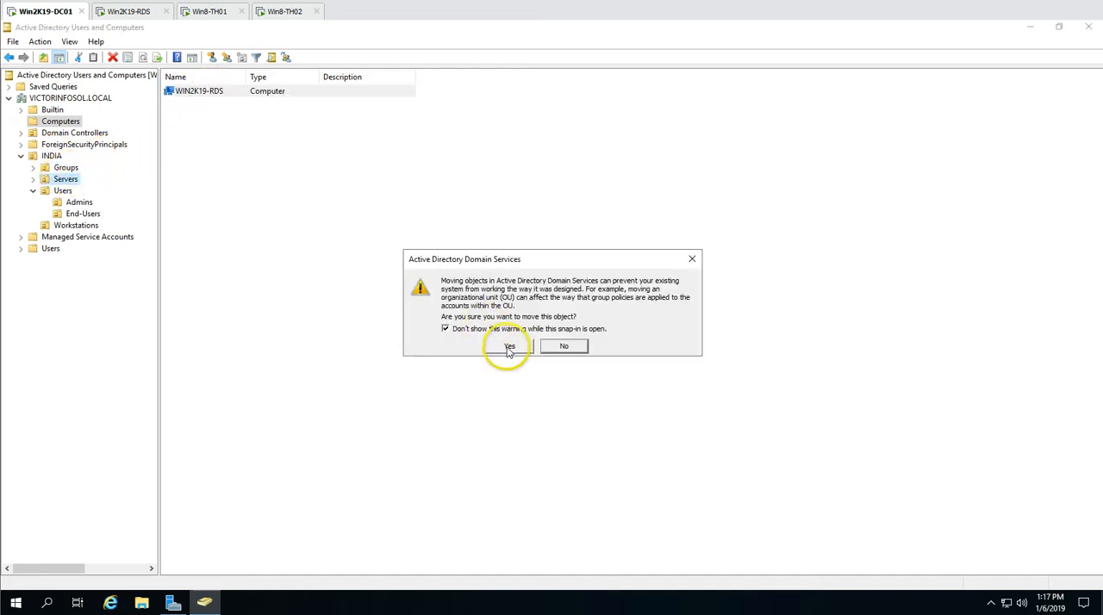
pyautogui.click(508, 348)
pyautogui.click(67, 179)
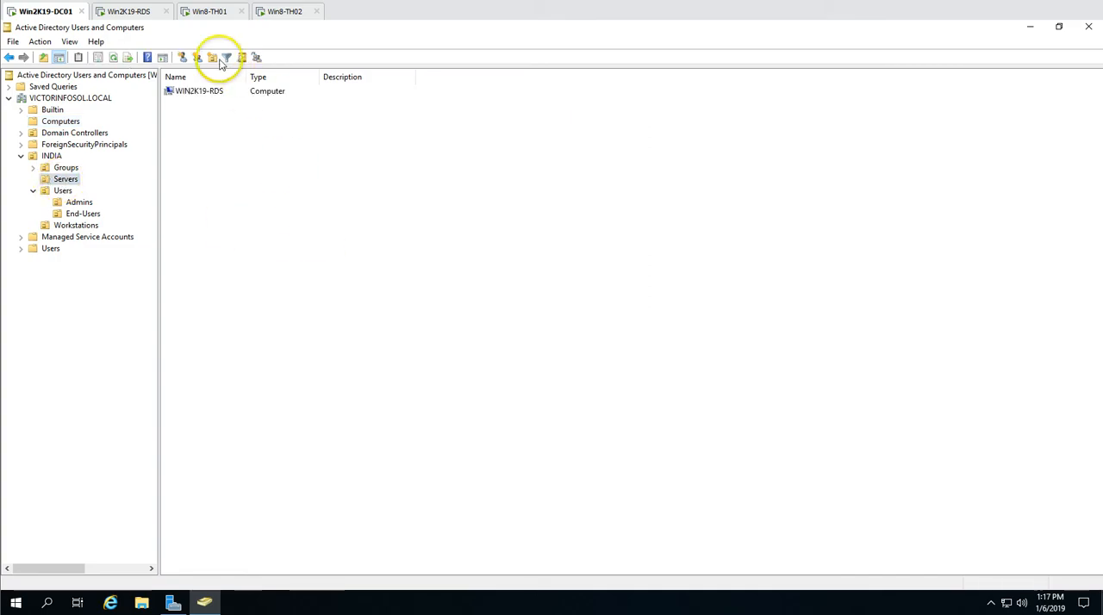
# On Win2K19-RDS, sign in to the domain as RDSAdmin with the account password, and check the local server's name and domain
pyautogui.click(138, 11)
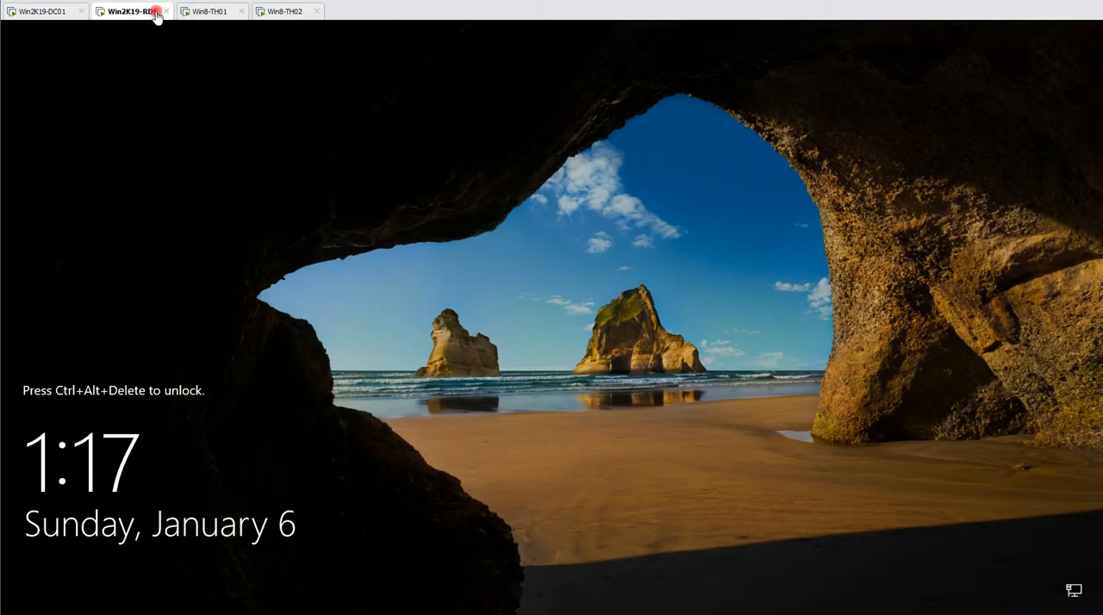
pyautogui.rightClick(156, 15)
pyautogui.click(215, 84)
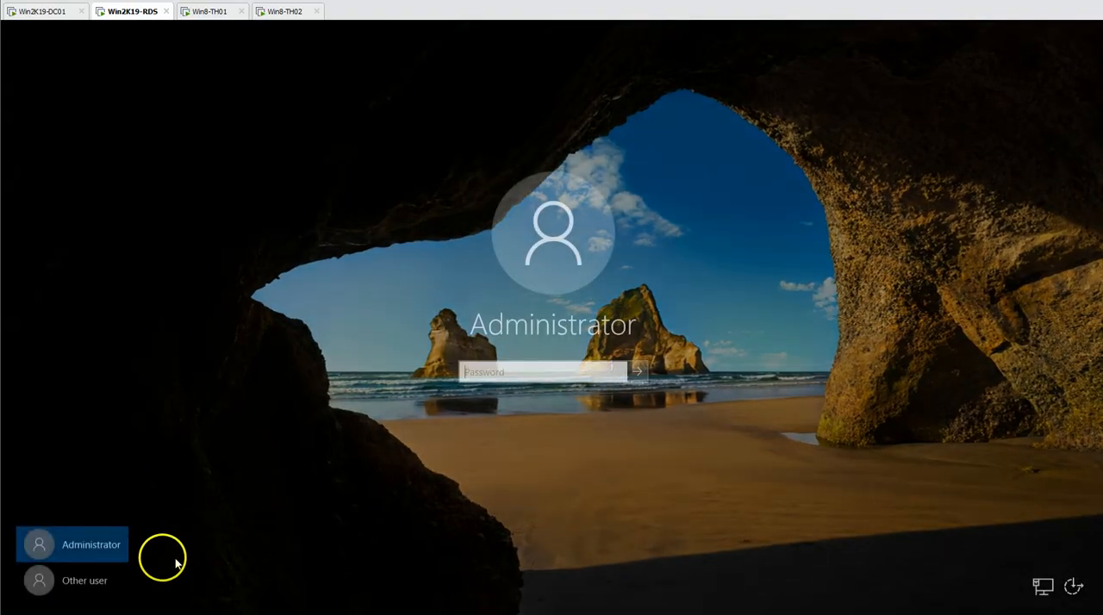
pyautogui.click(104, 579)
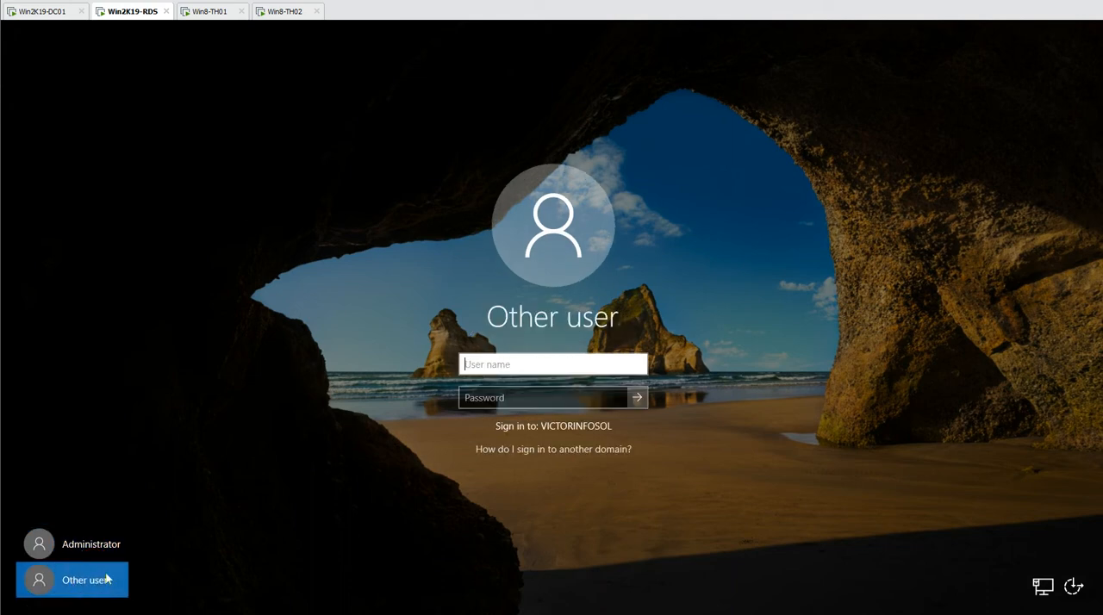
pyautogui.press('Tab')
pyautogui.write('Pa')
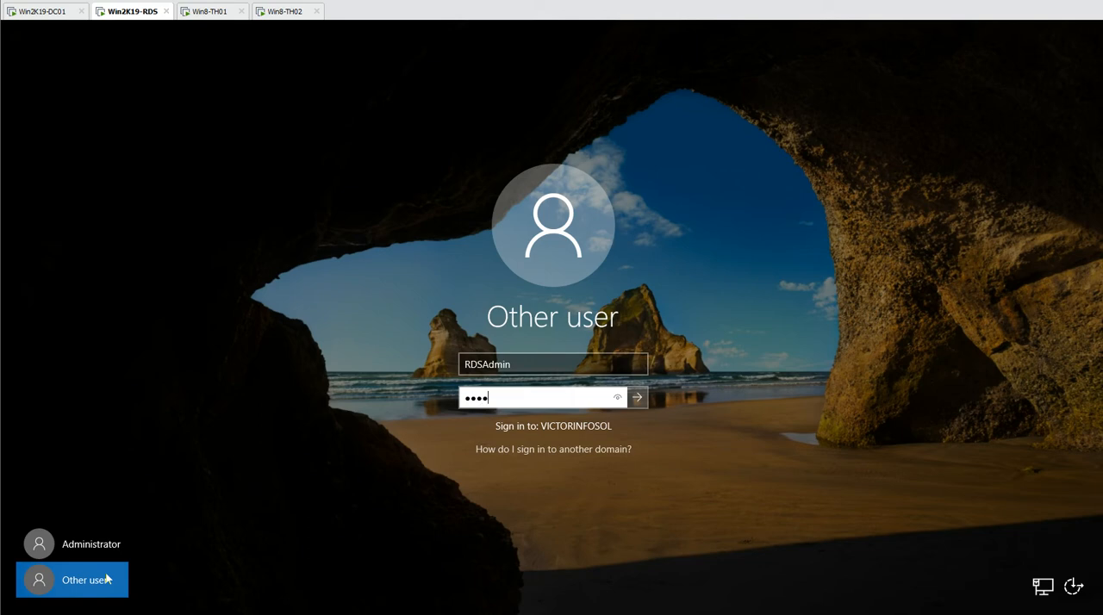
pyautogui.press('Return')
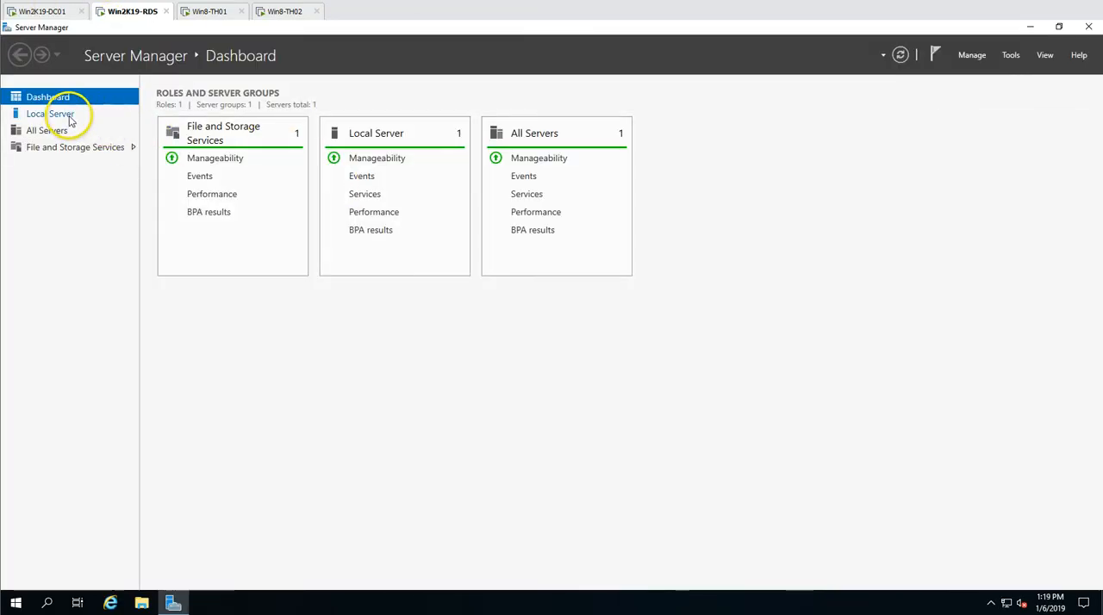
pyautogui.click(54, 113)
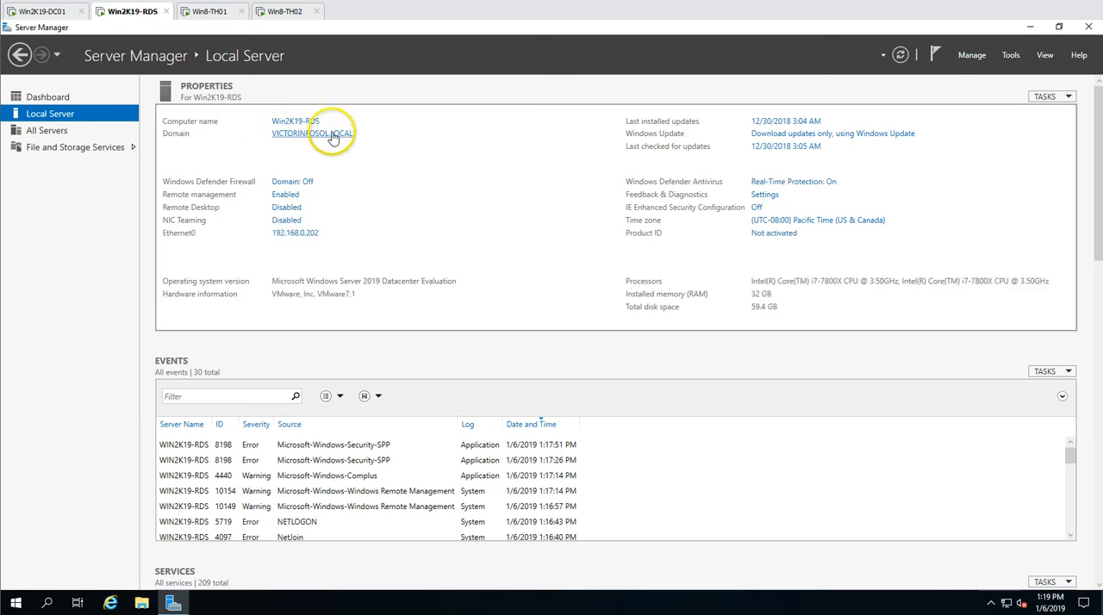
pyautogui.click(57, 95)
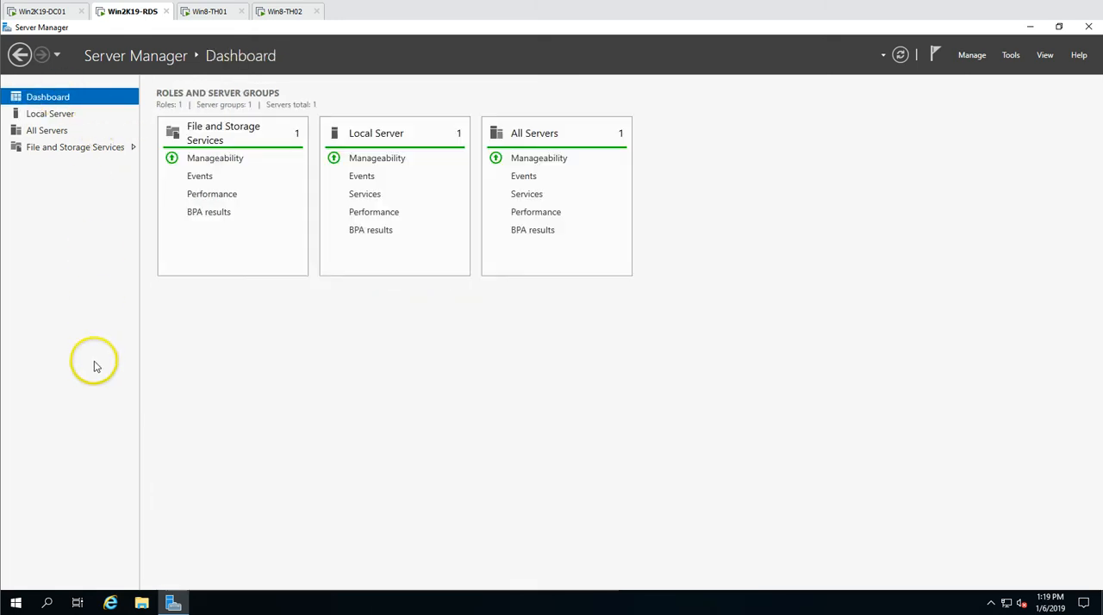
# Start adding roles and features with the Remote Desktop Services installation type, and proceed to the deployment type choice
pyautogui.click(972, 57)
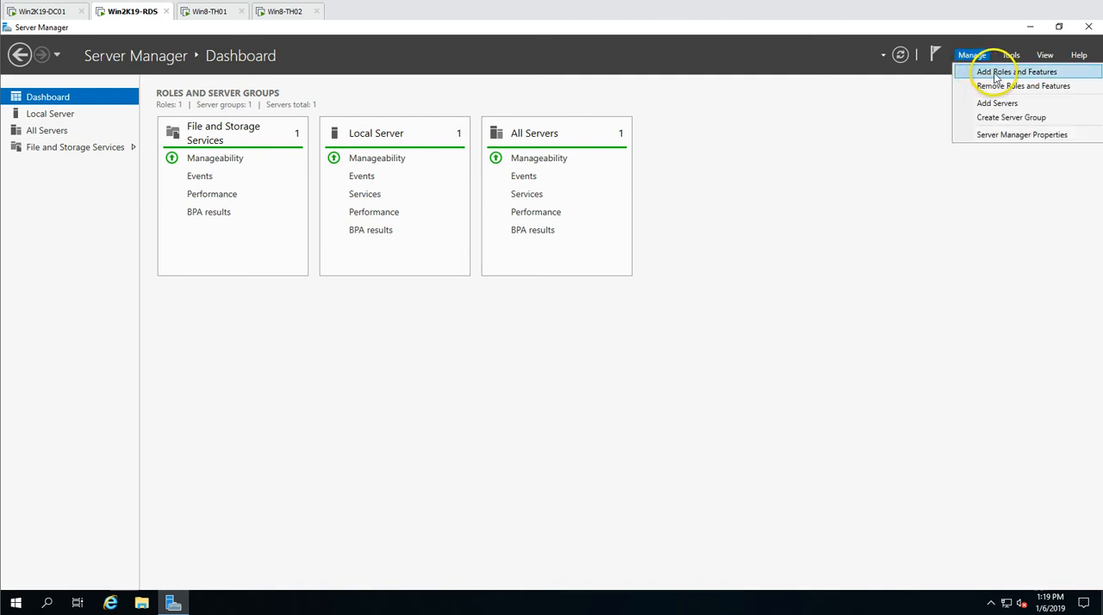
pyautogui.click(996, 75)
pyautogui.click(461, 467)
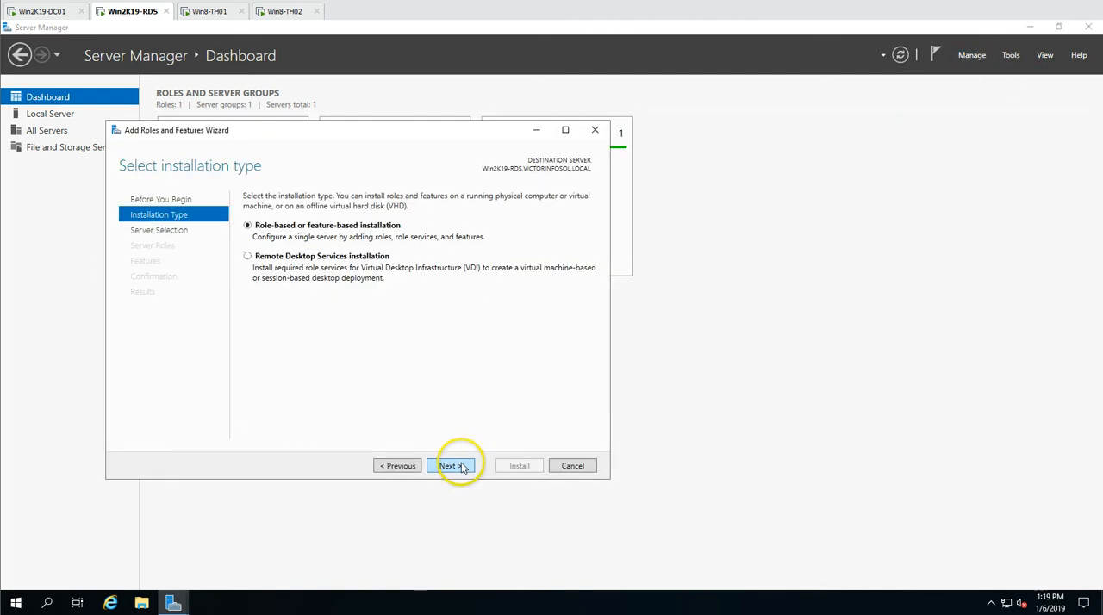
pyautogui.click(276, 263)
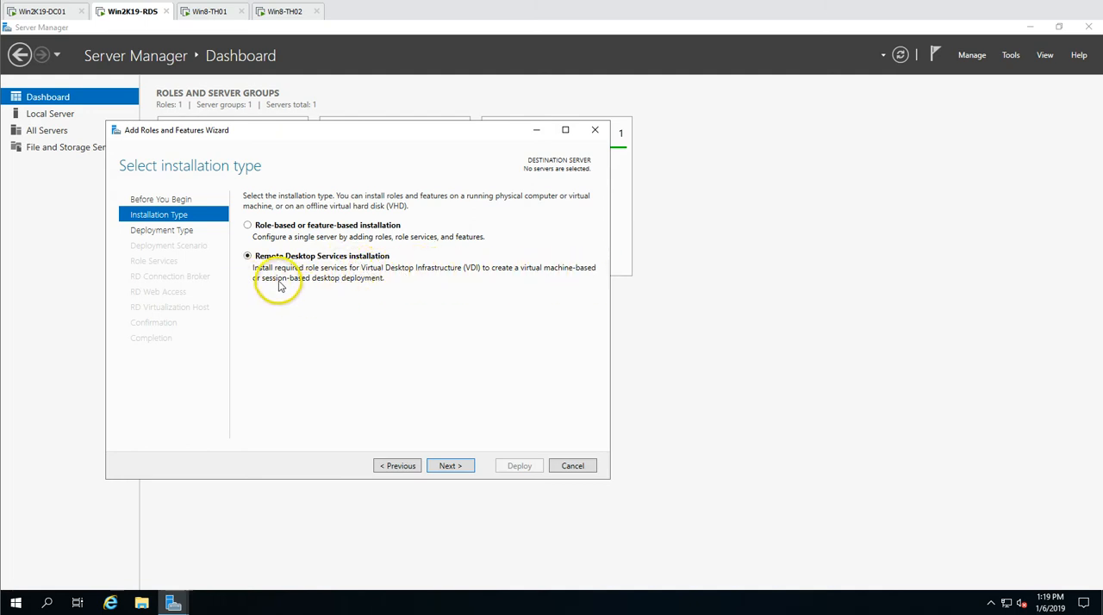
pyautogui.click(452, 468)
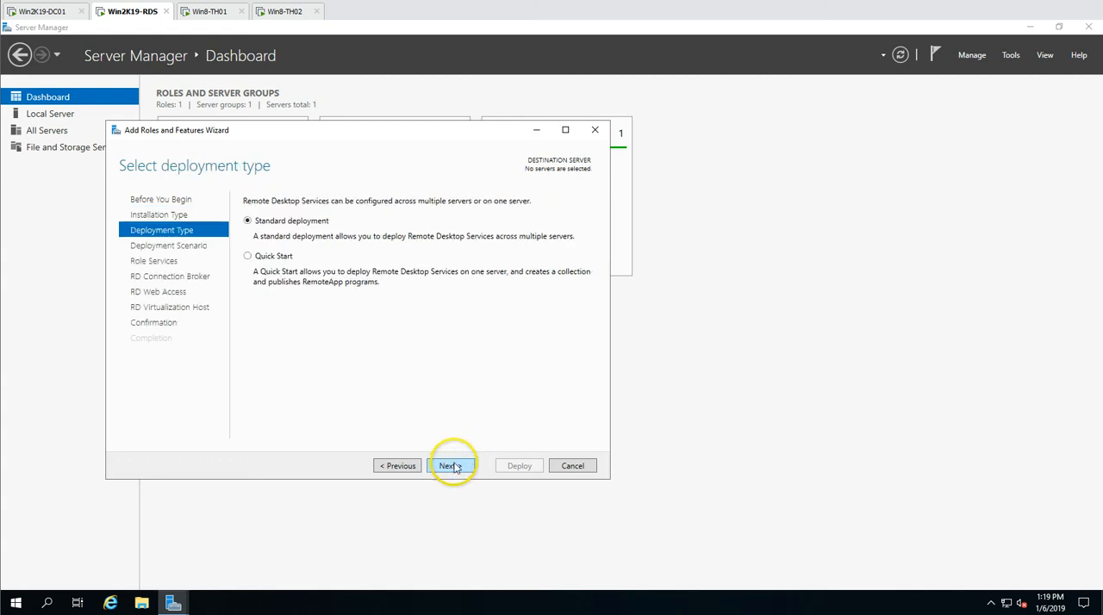
# Choose the Quick Start deployment type with the session-based desktop deployment scenario, and proceed to the server selection
pyautogui.moveTo(359, 133); pyautogui.dragTo(402, 96)
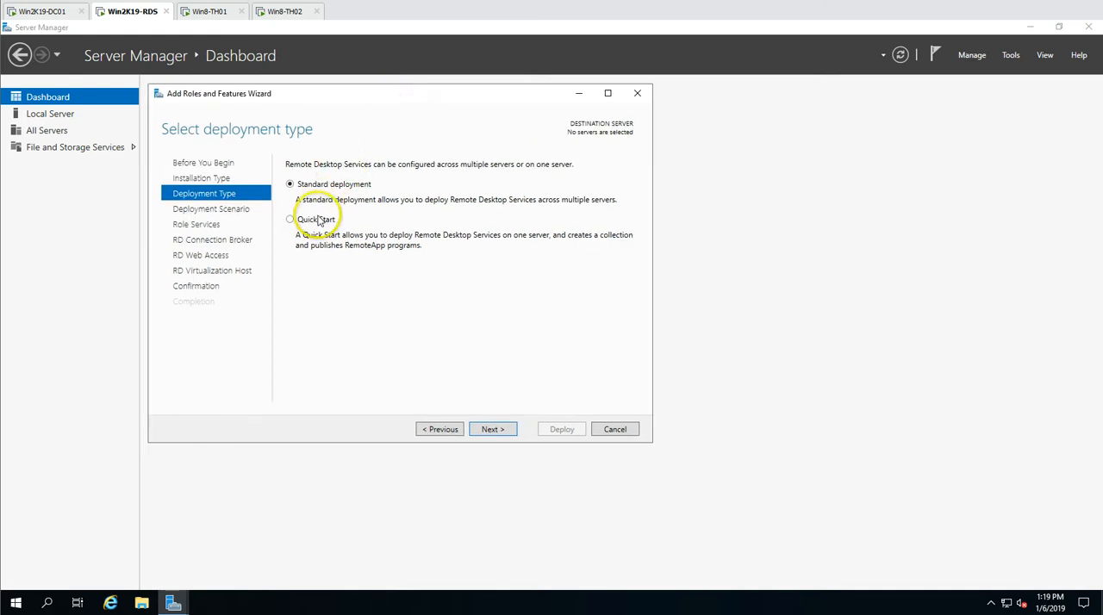
pyautogui.click(319, 223)
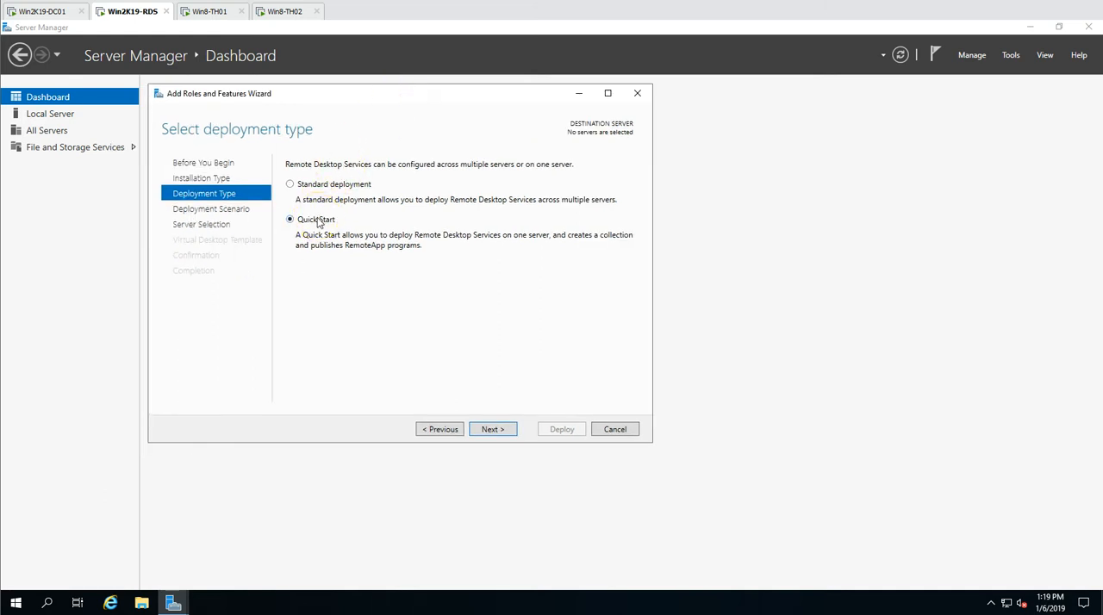
pyautogui.click(305, 185)
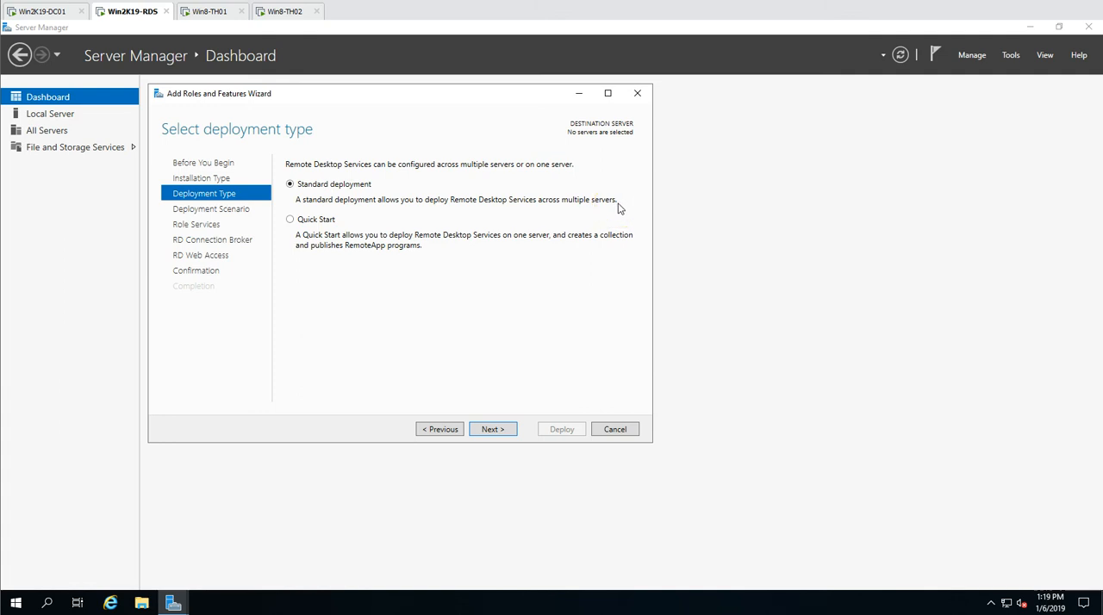
pyautogui.click(313, 219)
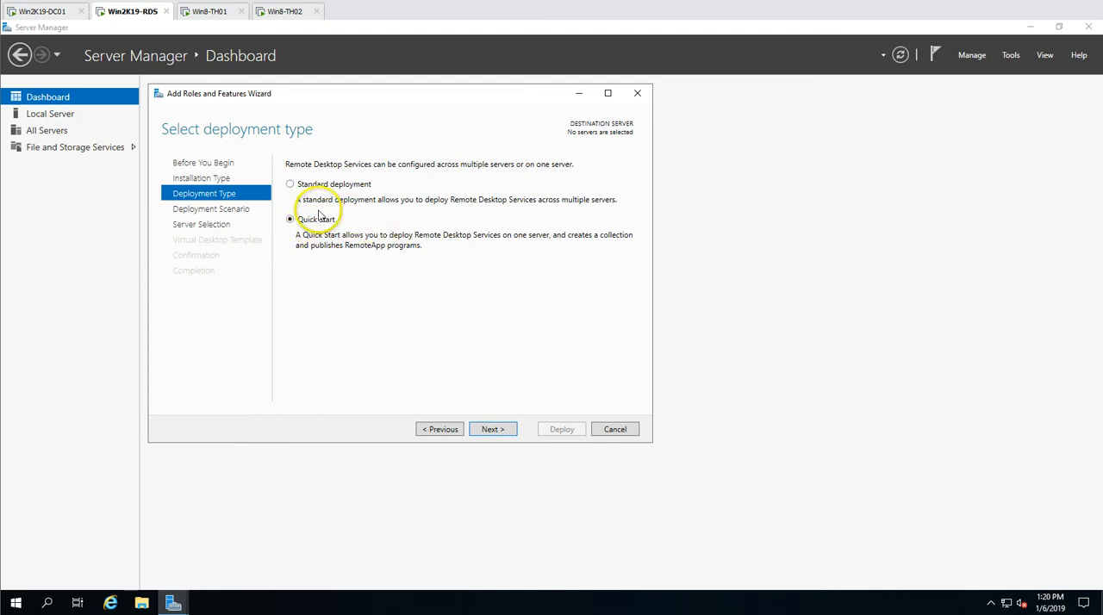
pyautogui.click(495, 430)
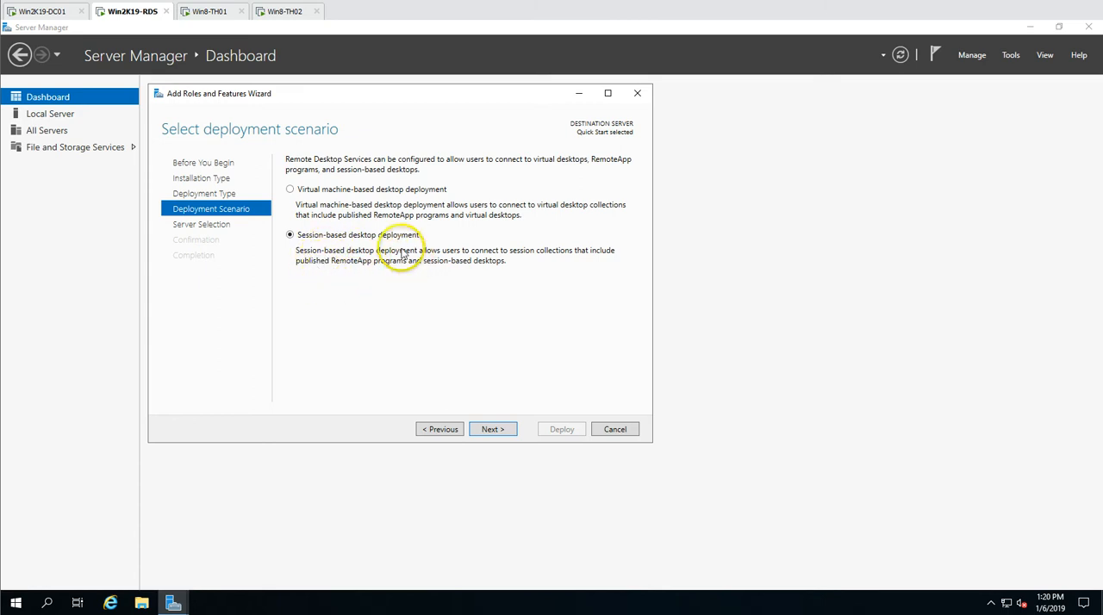
pyautogui.click(494, 429)
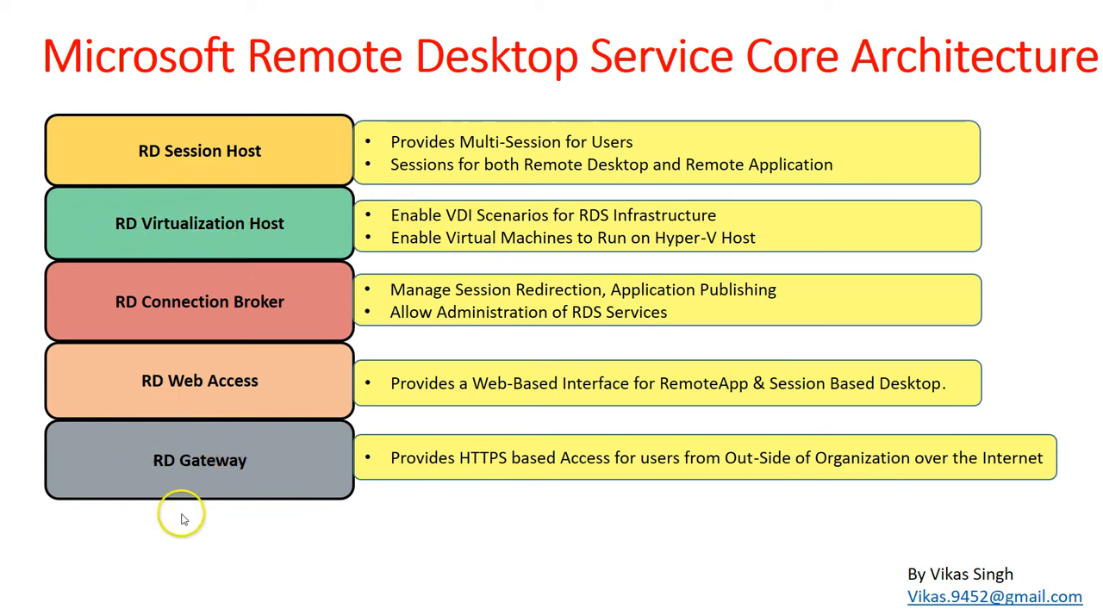
# Accept Win2K19-RDS as the destination server, allow it to restart automatically if required, and start the deployment
pyautogui.moveTo(174, 614)
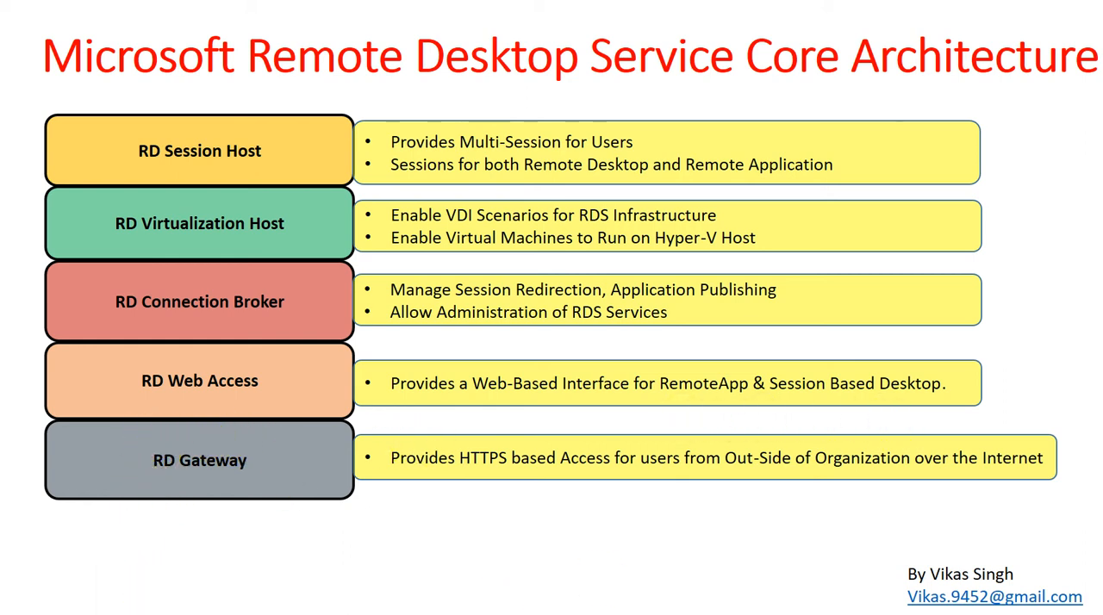
pyautogui.click(174, 614)
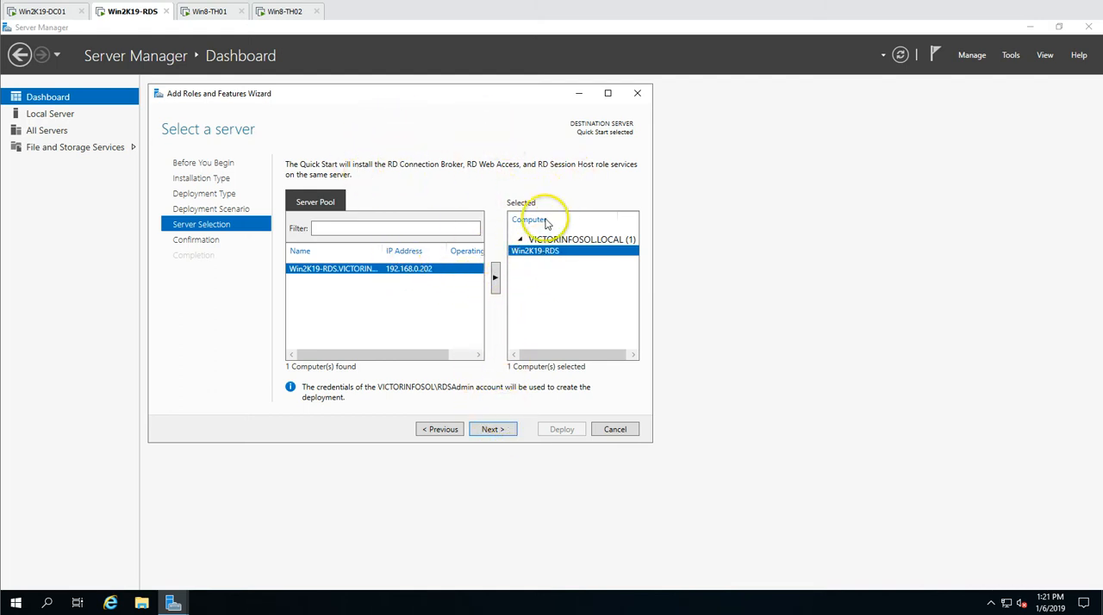
pyautogui.click(491, 429)
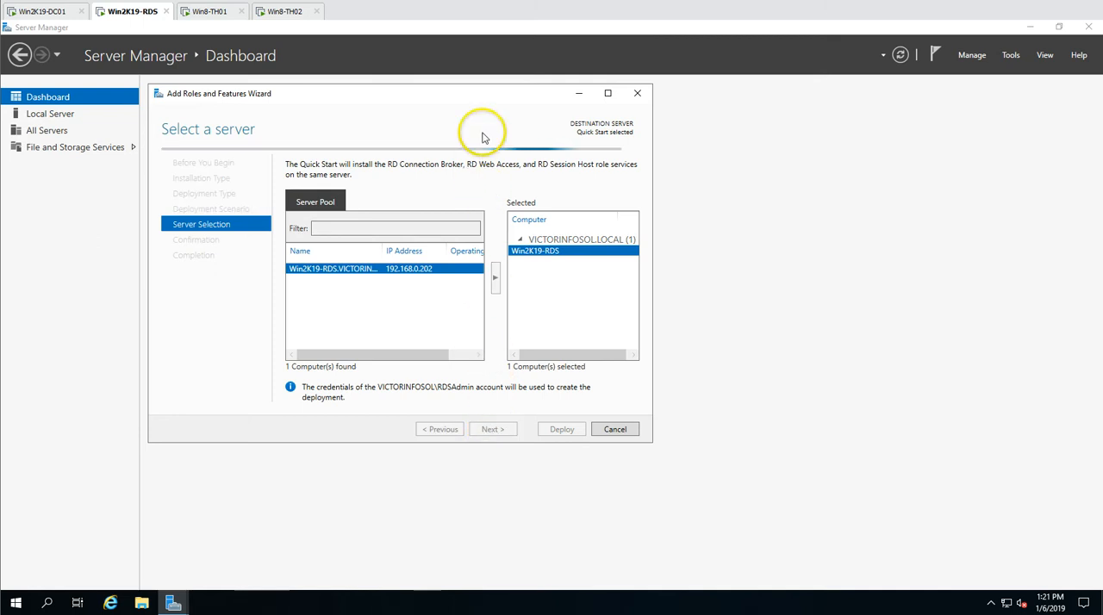
pyautogui.moveTo(457, 96); pyautogui.dragTo(514, 98)
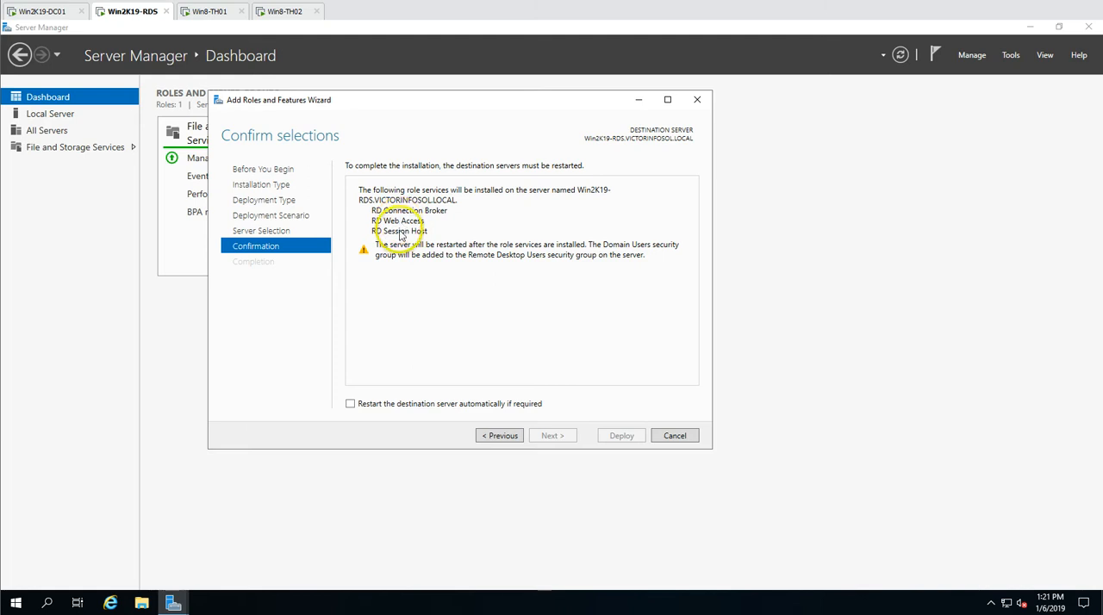
pyautogui.click(351, 403)
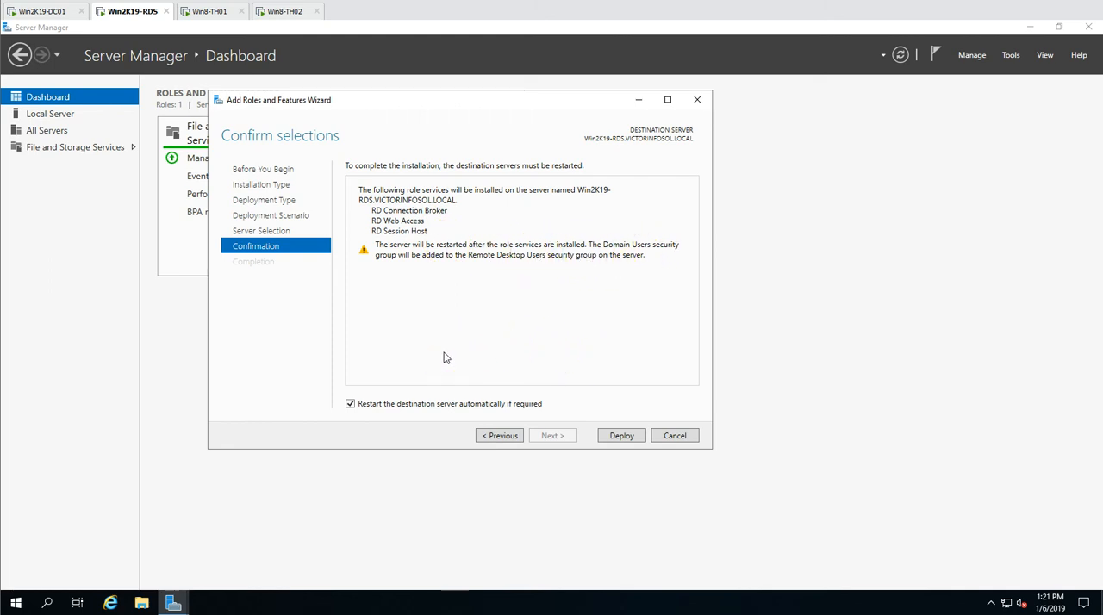
pyautogui.click(631, 441)
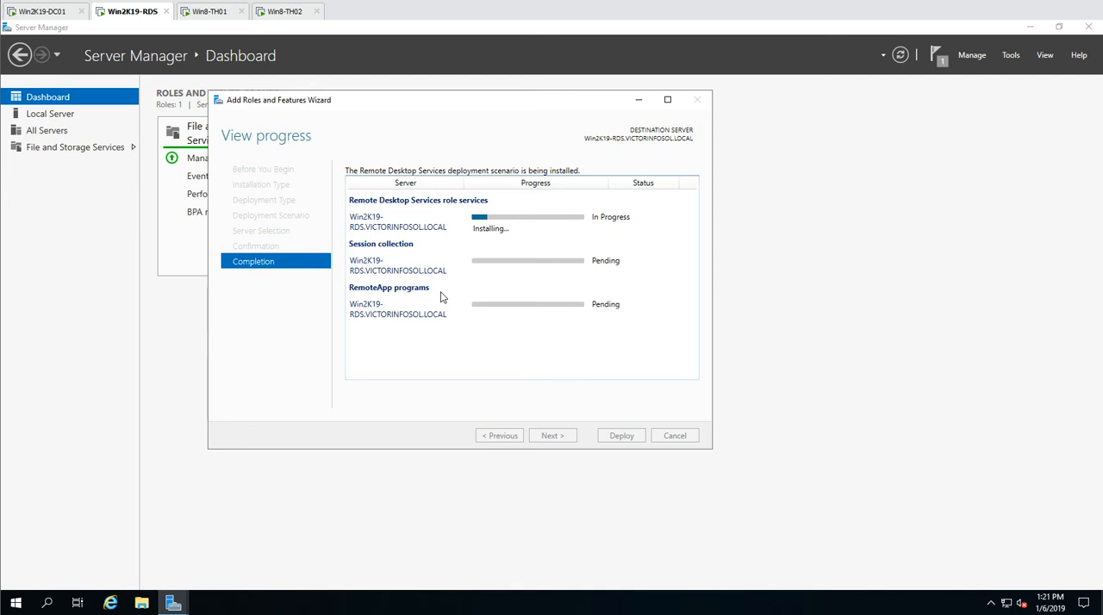
pyautogui.moveTo(498, 109); pyautogui.dragTo(541, 121)
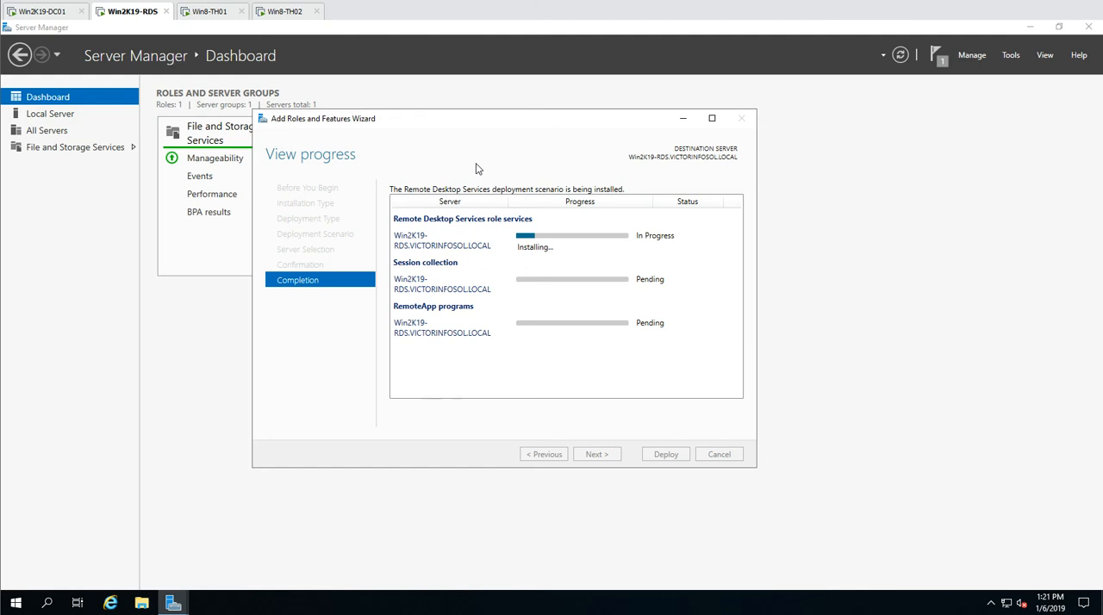
# View the server's drives under This PC in File Explorer, and return to the deployment progress
pyautogui.click(141, 603)
pyautogui.click(239, 276)
pyautogui.click(546, 344)
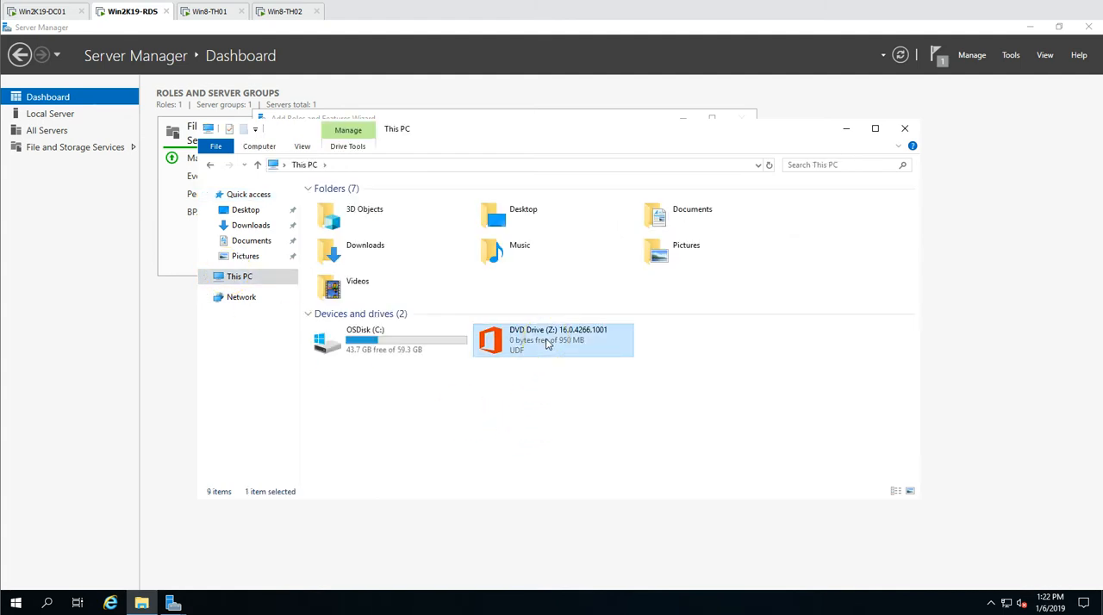
pyautogui.click(754, 373)
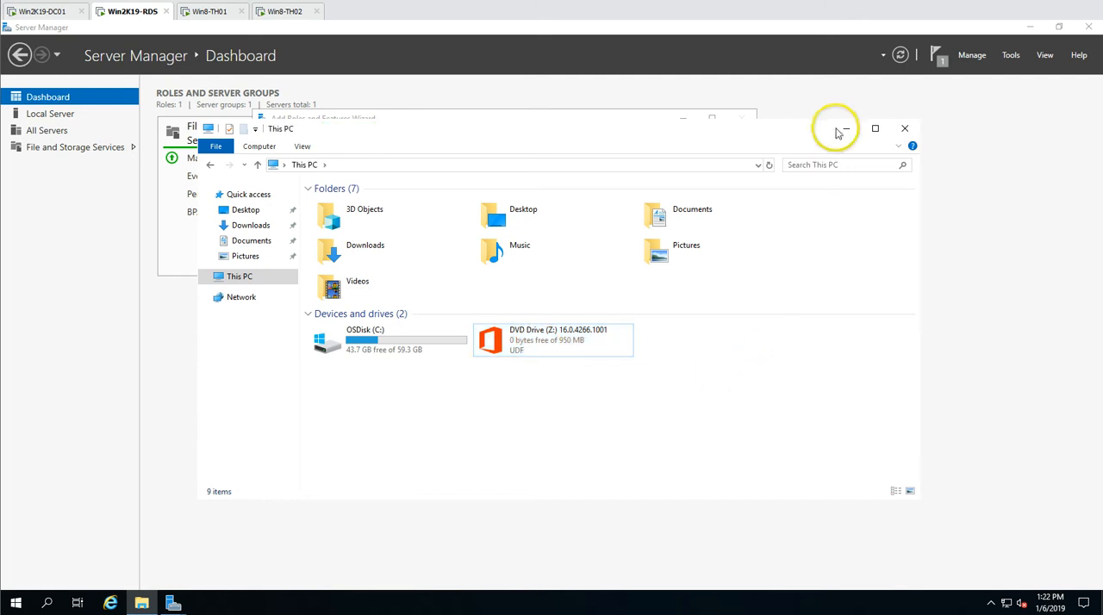
pyautogui.click(847, 131)
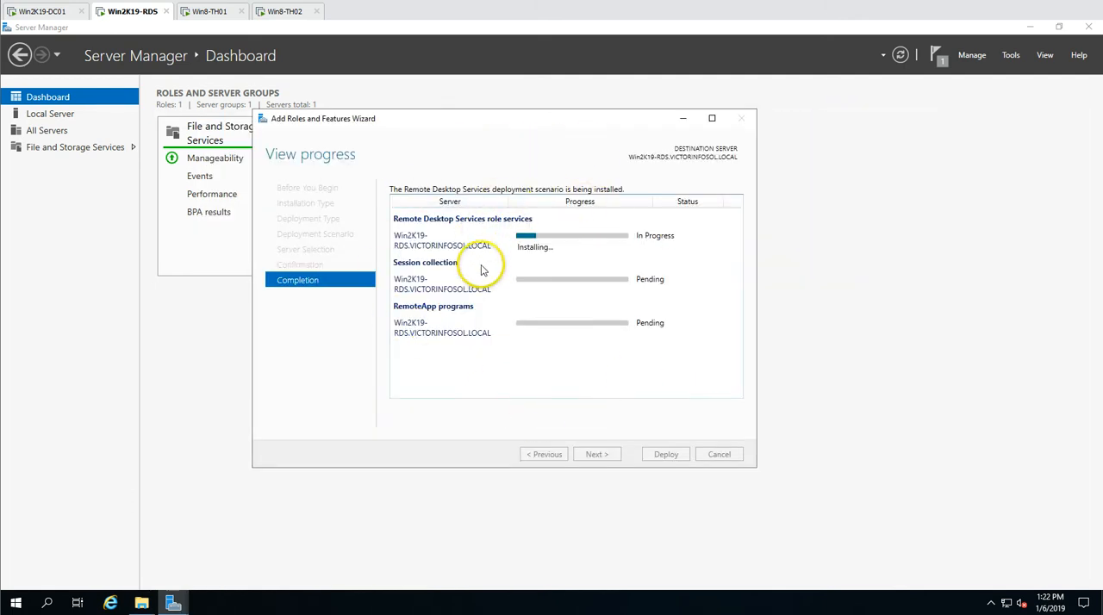
pyautogui.click(142, 600)
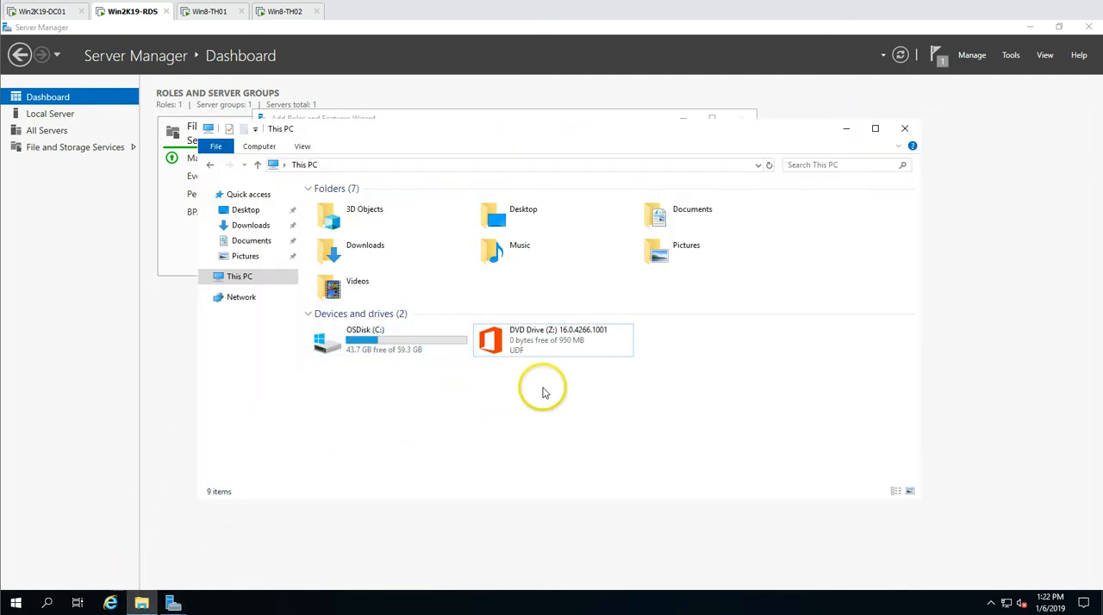
pyautogui.click(847, 129)
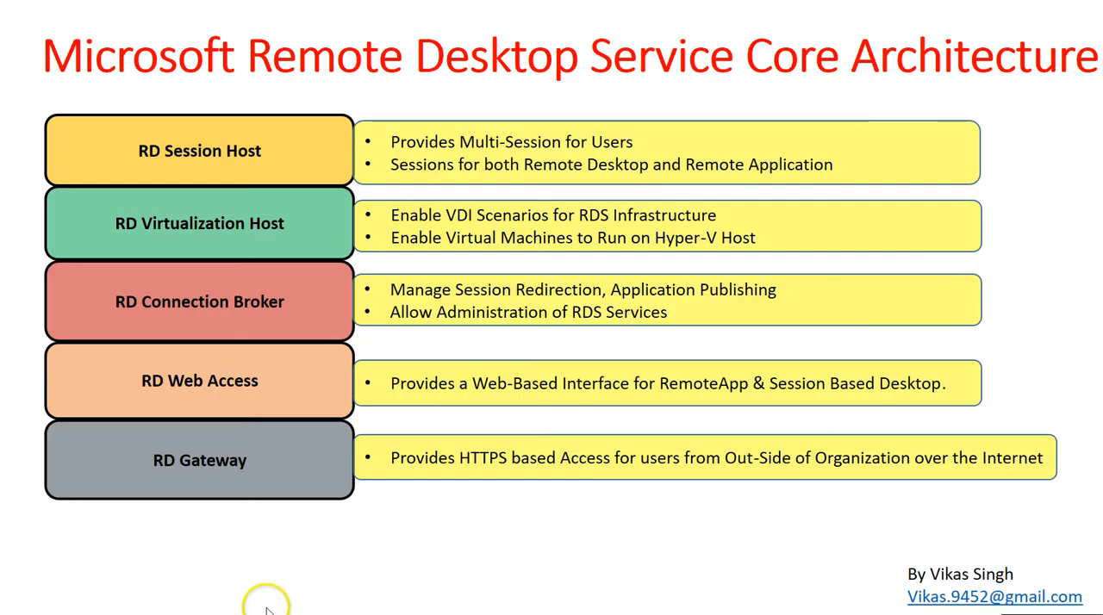
pyautogui.click(302, 588)
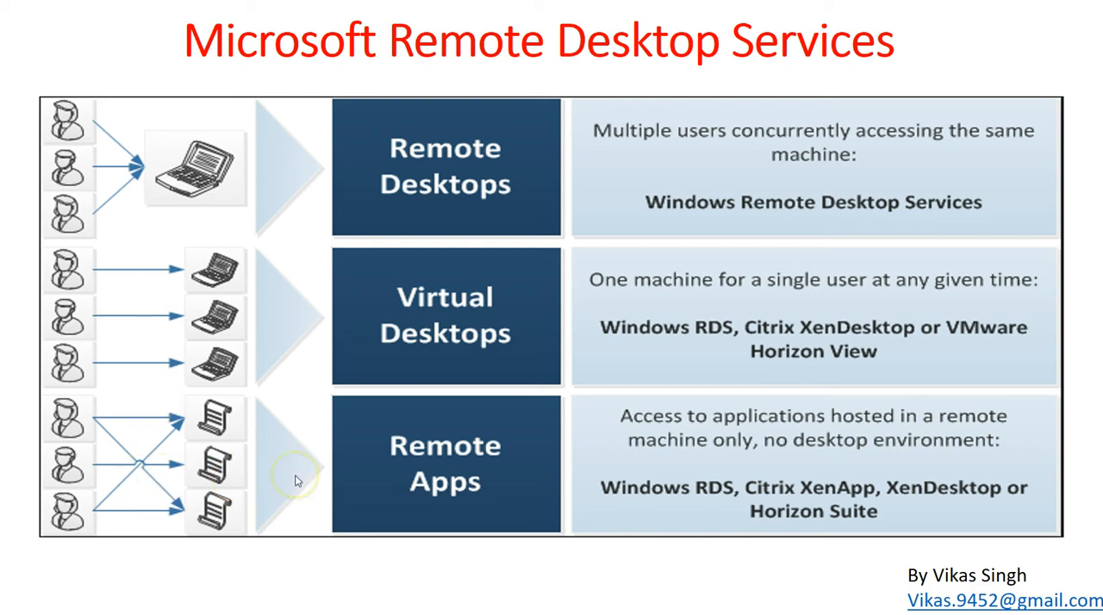
pyautogui.press('Right')
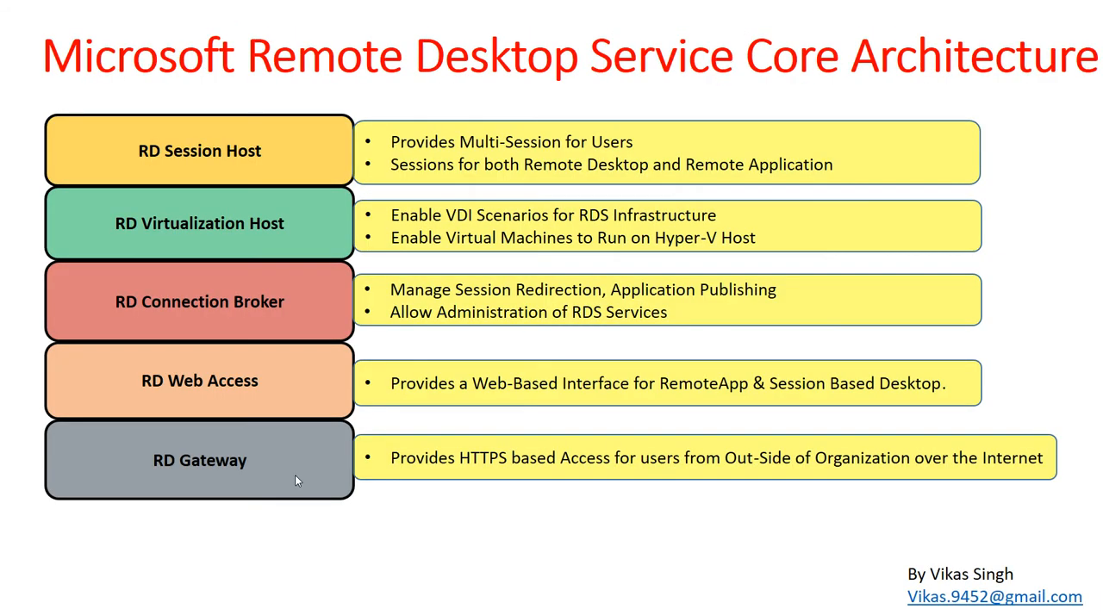
pyautogui.press('Left')
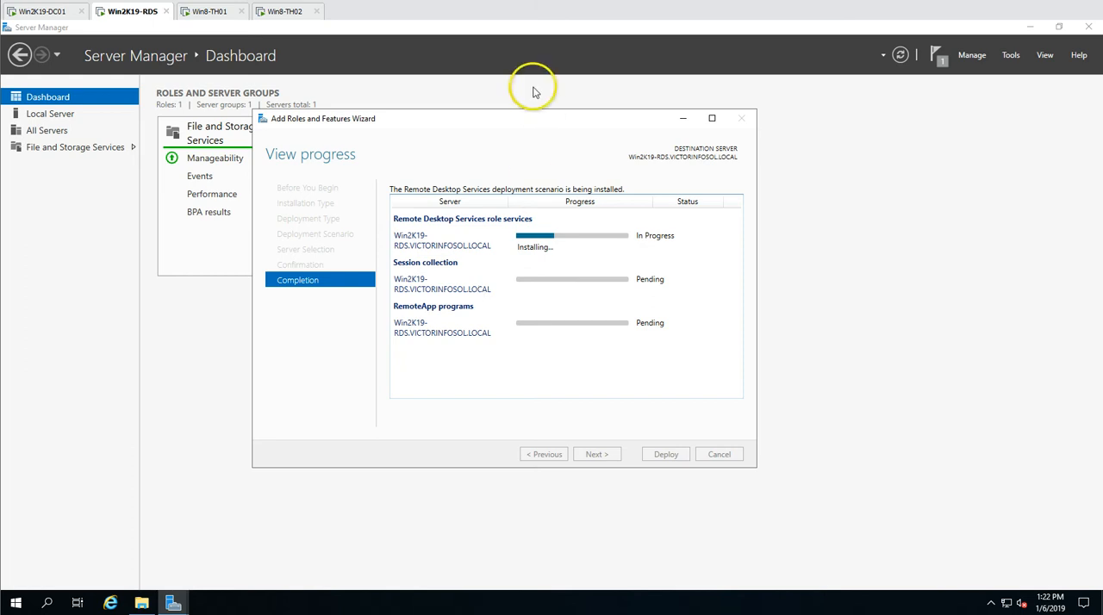
# Open Task Manager with full details beside the deployment progress, and view the server's performance
pyautogui.moveTo(522, 121); pyautogui.dragTo(355, 123)
pyautogui.rightClick(703, 607)
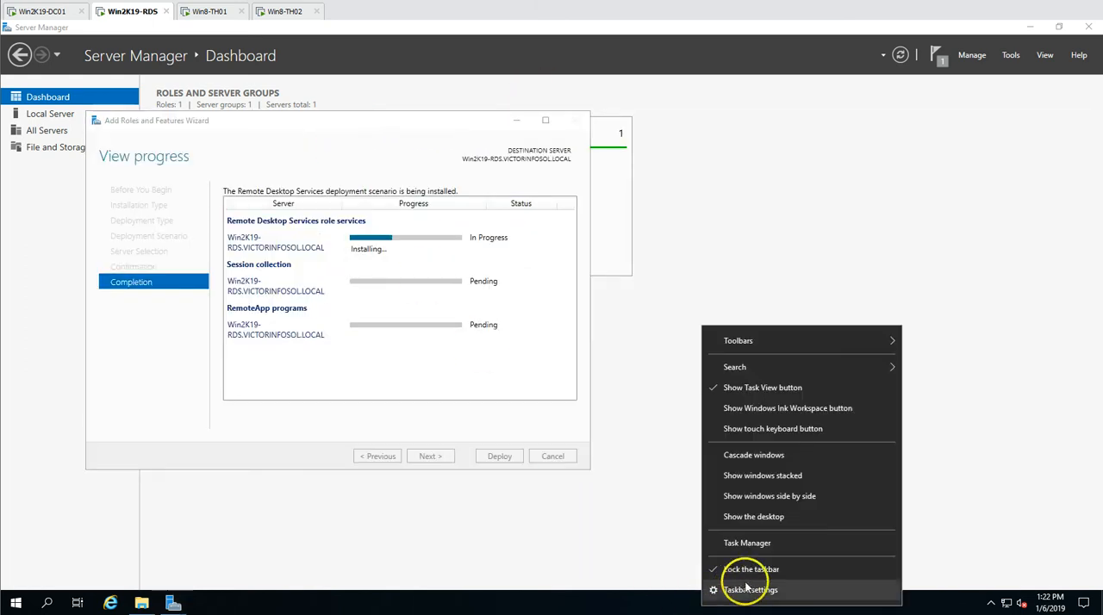
pyautogui.click(746, 539)
pyautogui.click(165, 355)
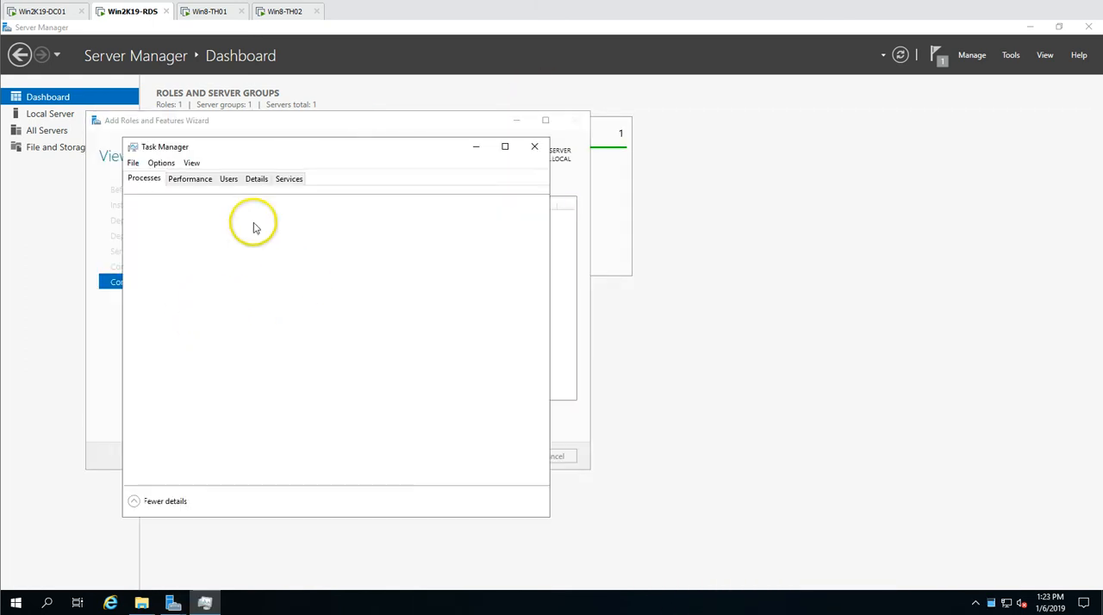
pyautogui.moveTo(311, 147); pyautogui.dragTo(749, 140)
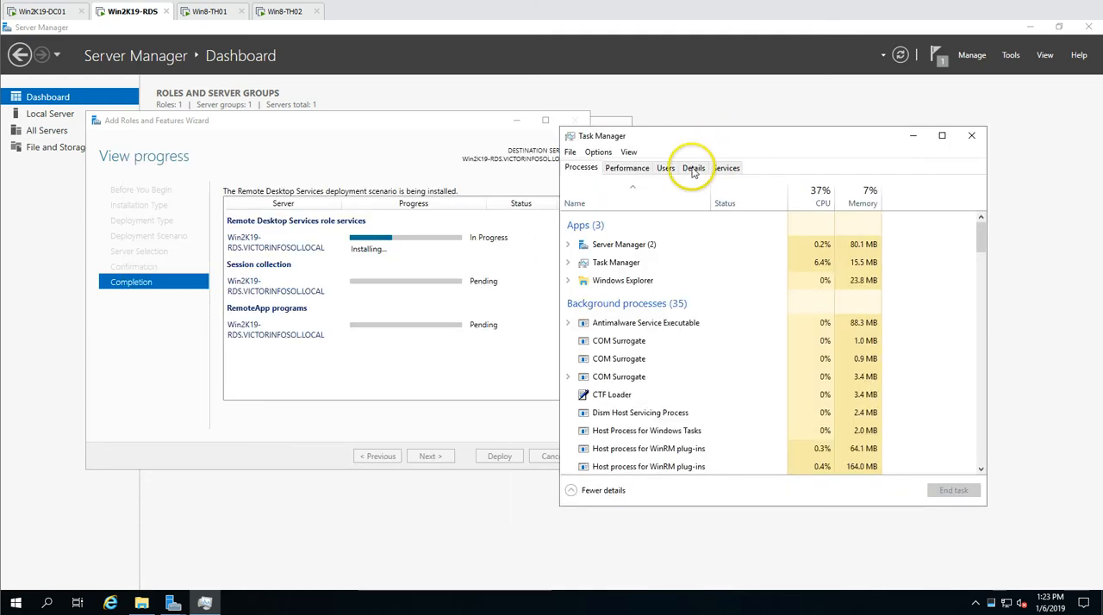
pyautogui.click(627, 168)
pyautogui.moveTo(672, 141); pyautogui.dragTo(720, 137)
pyautogui.click(677, 237)
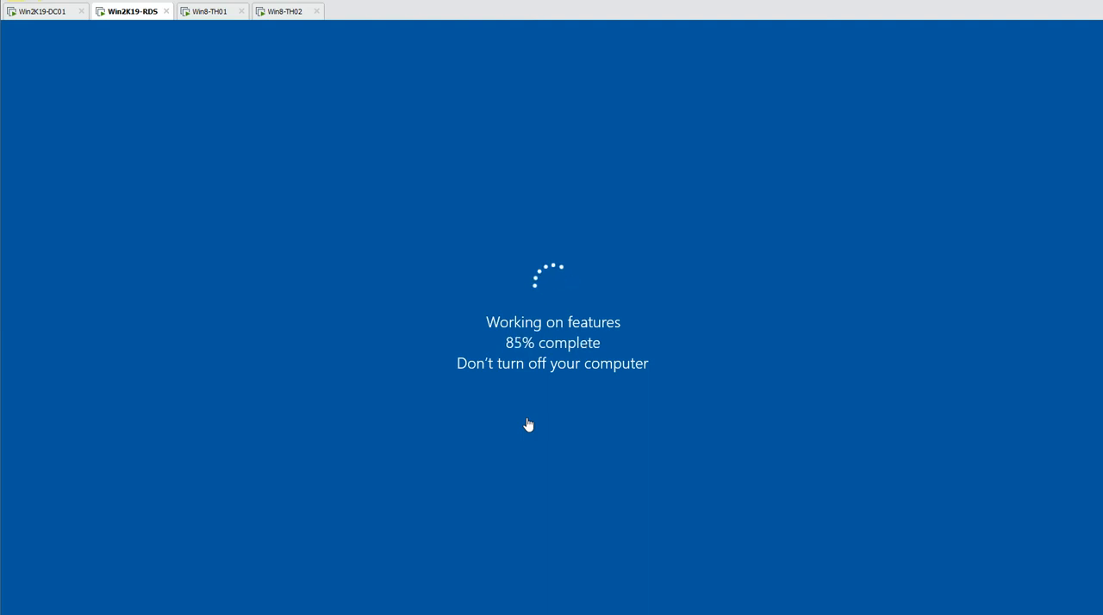
pyautogui.click(451, 320)
pyautogui.click(358, 319)
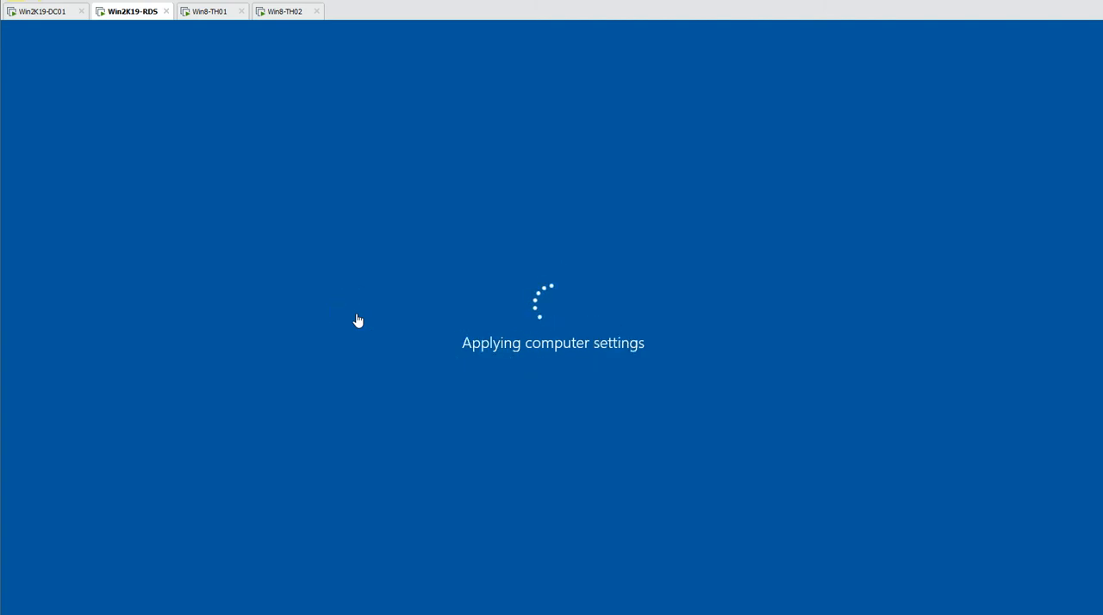
pyautogui.click(390, 327)
pyautogui.click(270, 124)
# Sign back in to Win2K19-RDS as RDSAdmin with the account password, and follow the resumed deployment's progress
pyautogui.rightClick(135, 12)
pyautogui.click(185, 85)
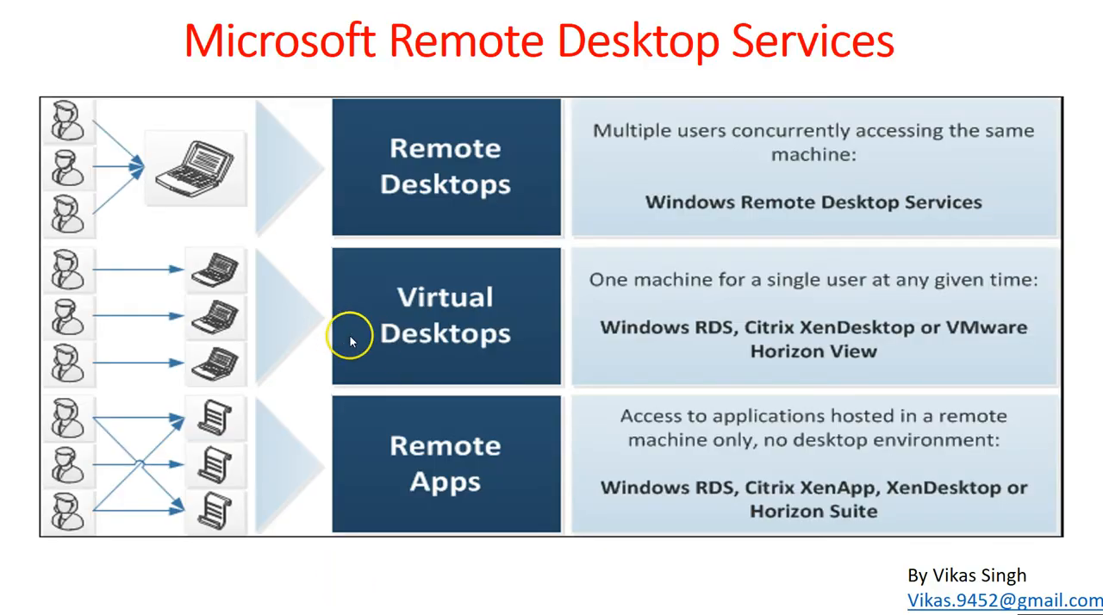
pyautogui.click(457, 331)
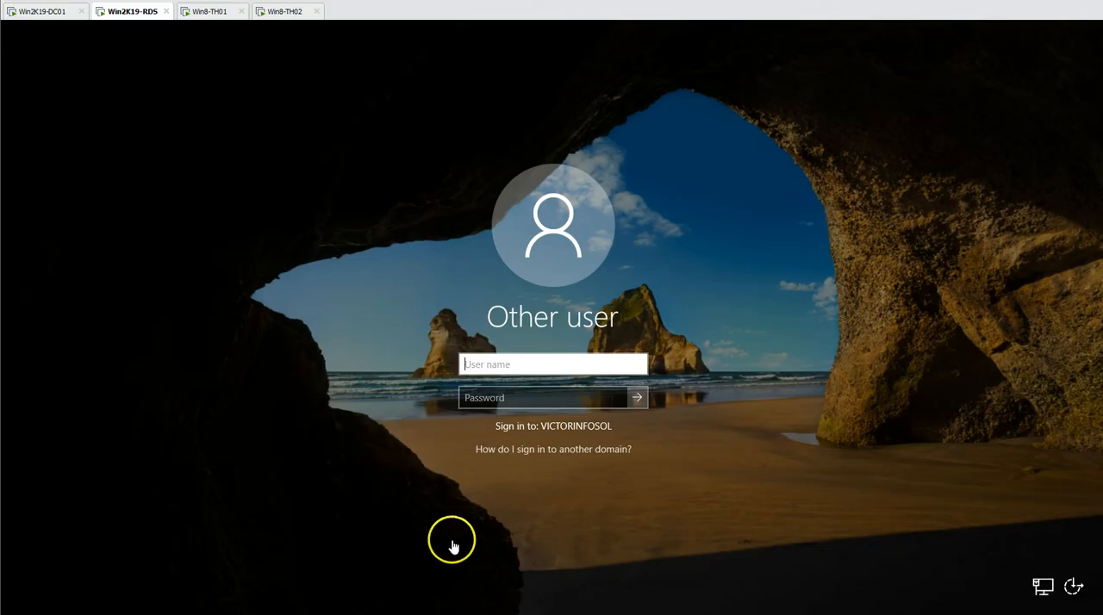
pyautogui.click(521, 360)
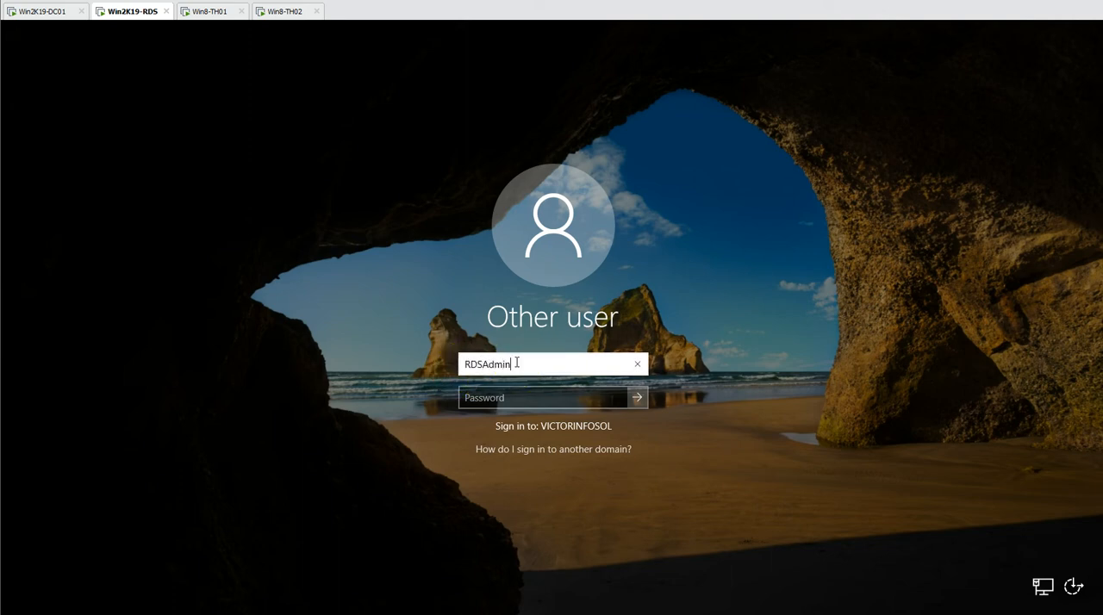
pyautogui.press('Tab')
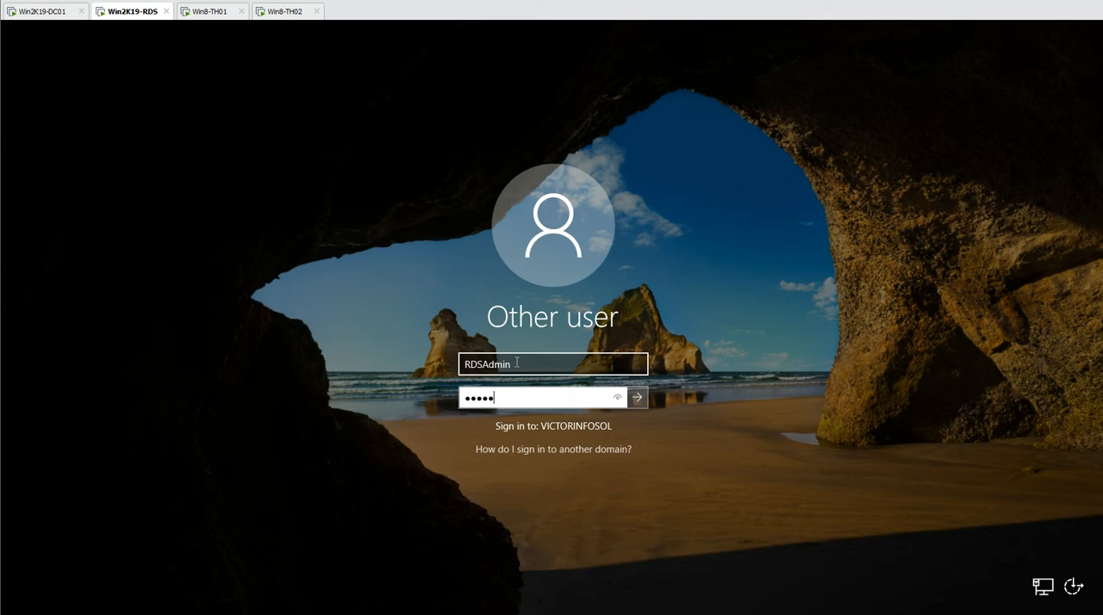
pyautogui.press('Return')
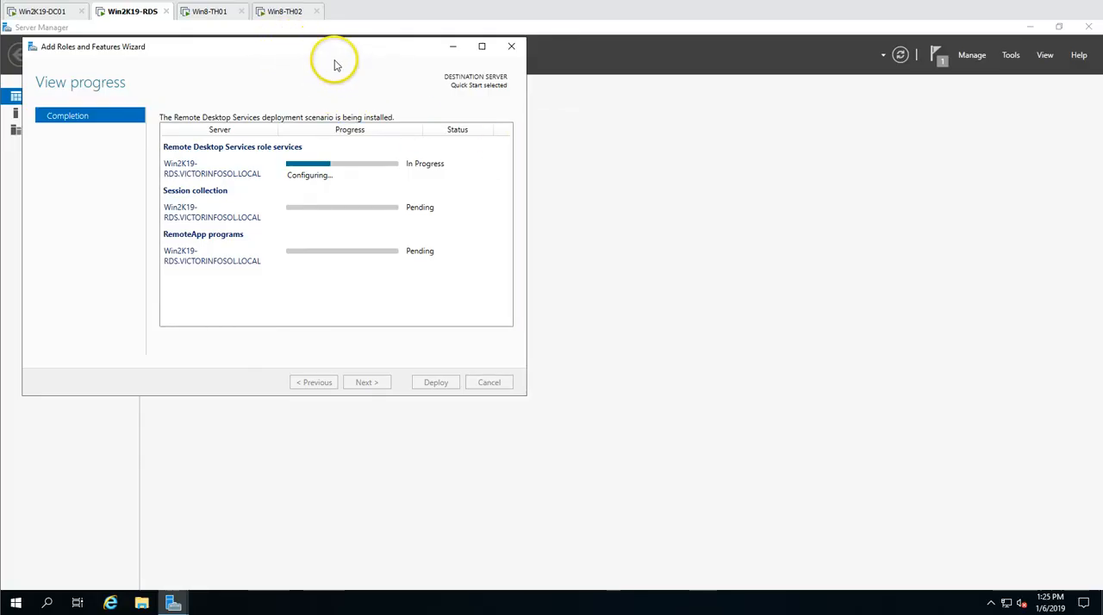
pyautogui.moveTo(318, 49); pyautogui.dragTo(574, 157)
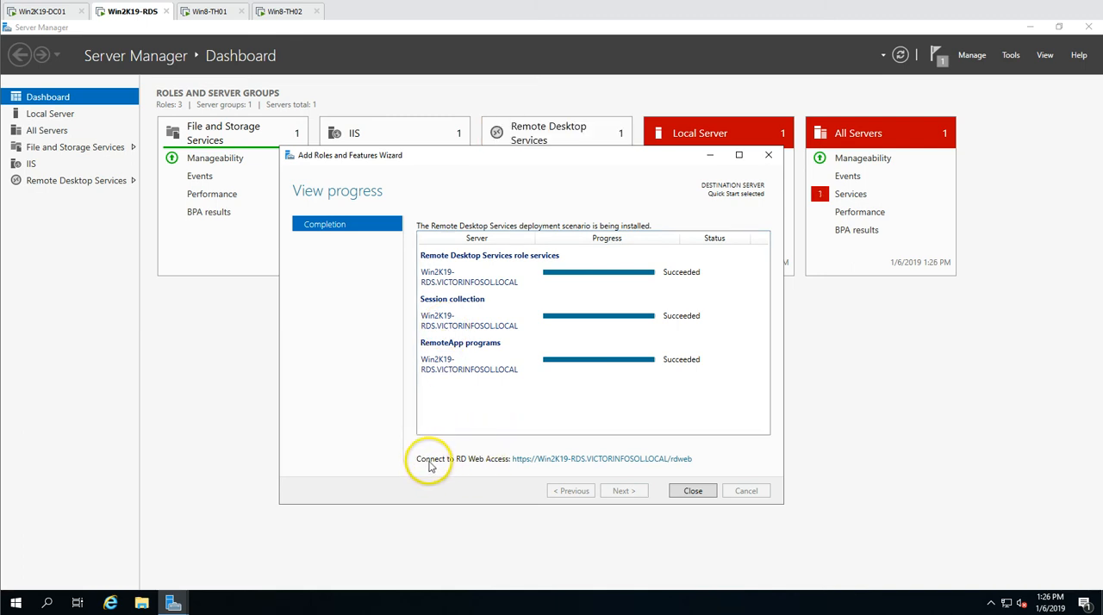
# Open the RD Web Access link, and set up Internet Explorer 11 with recommended settings and Do Not Track requests disabled
pyautogui.click(614, 467)
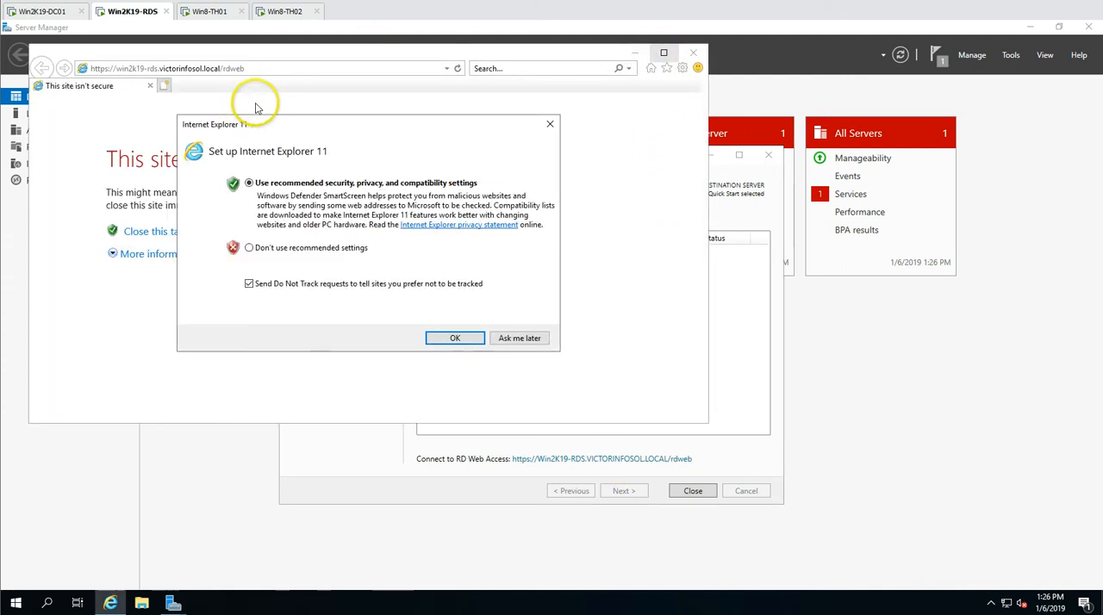
pyautogui.click(303, 286)
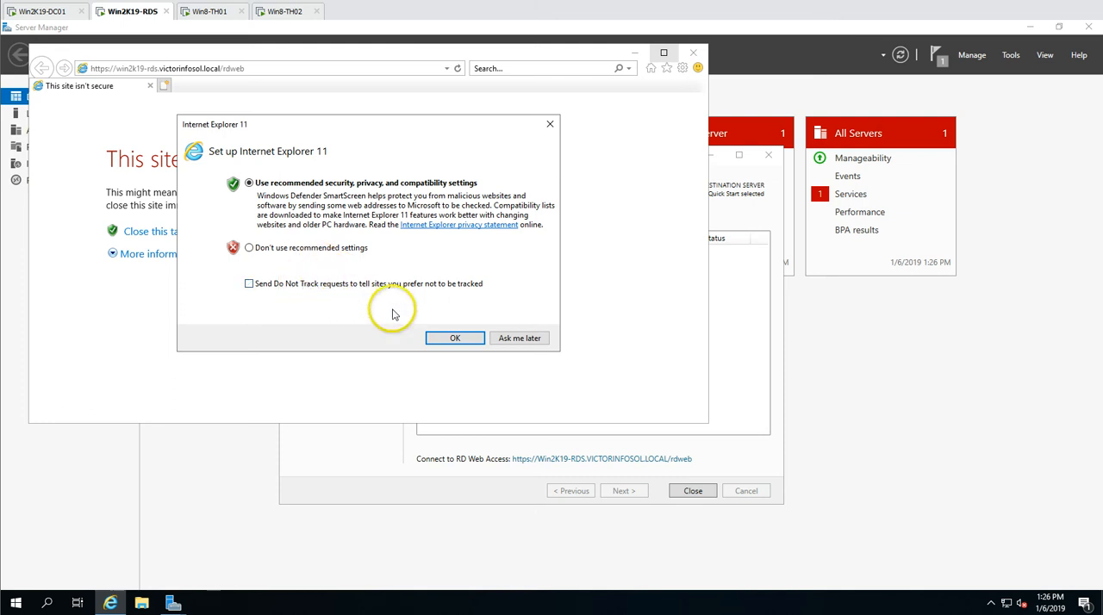
pyautogui.click(455, 340)
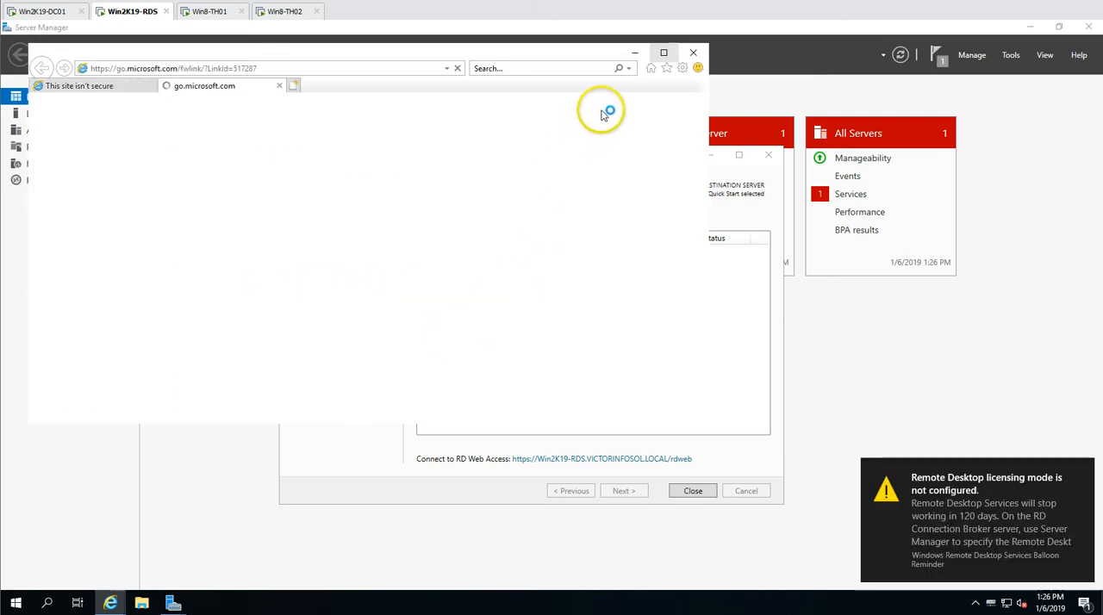
# Close the Internet Explorer welcome tab, open the RD Web Access page past the certificate warning, and dismiss the add-on prompt
pyautogui.click(664, 52)
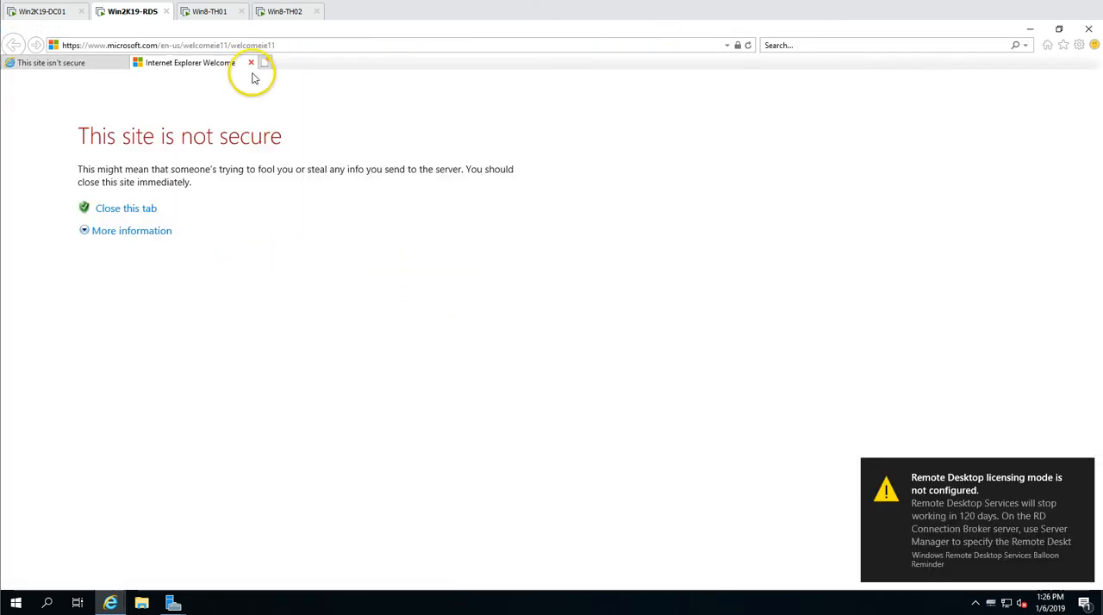
pyautogui.click(252, 63)
pyautogui.click(133, 231)
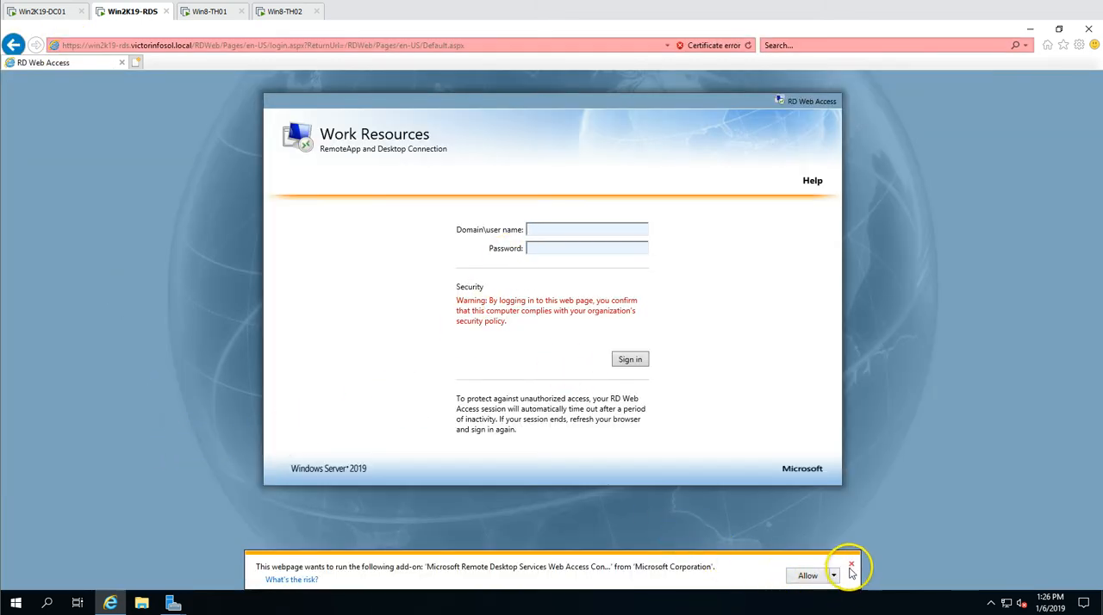
pyautogui.click(851, 568)
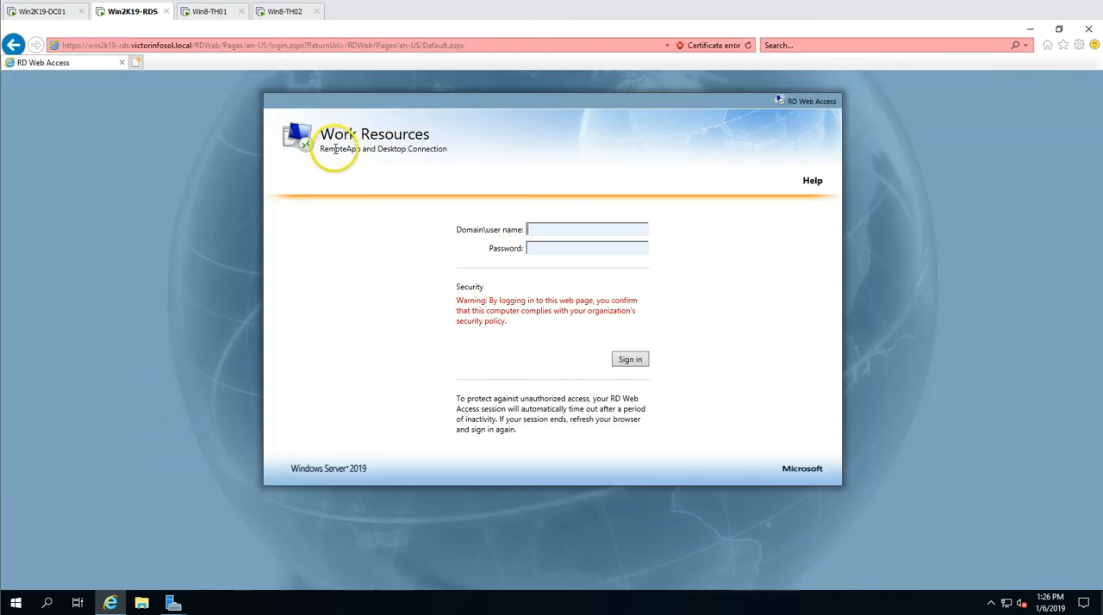
pyautogui.moveTo(338, 154); pyautogui.dragTo(433, 153)
pyautogui.click(480, 147)
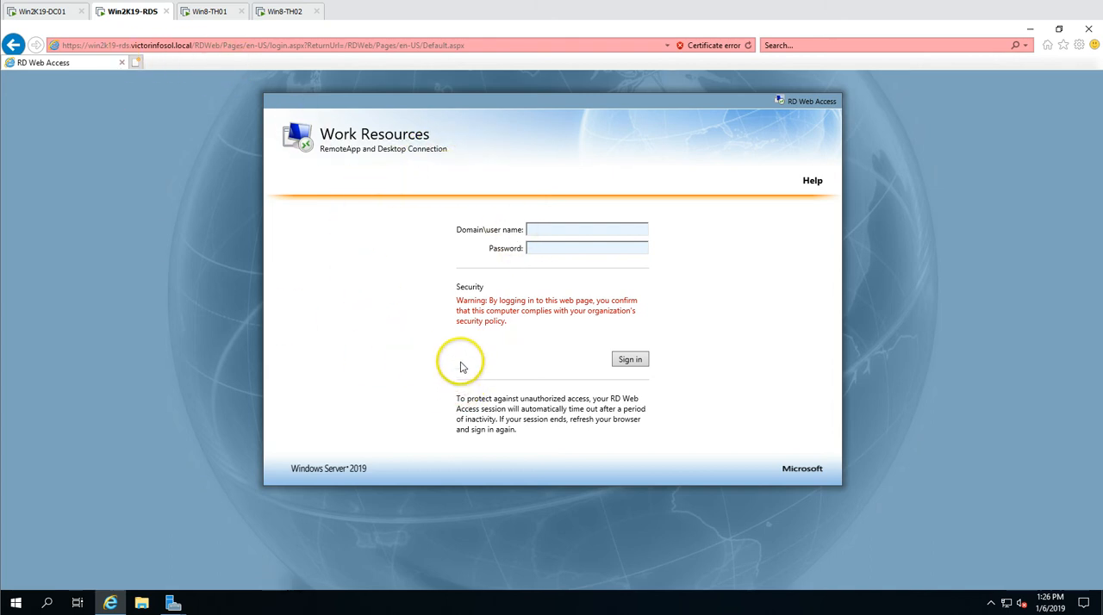
pyautogui.moveTo(791, 102); pyautogui.dragTo(838, 100)
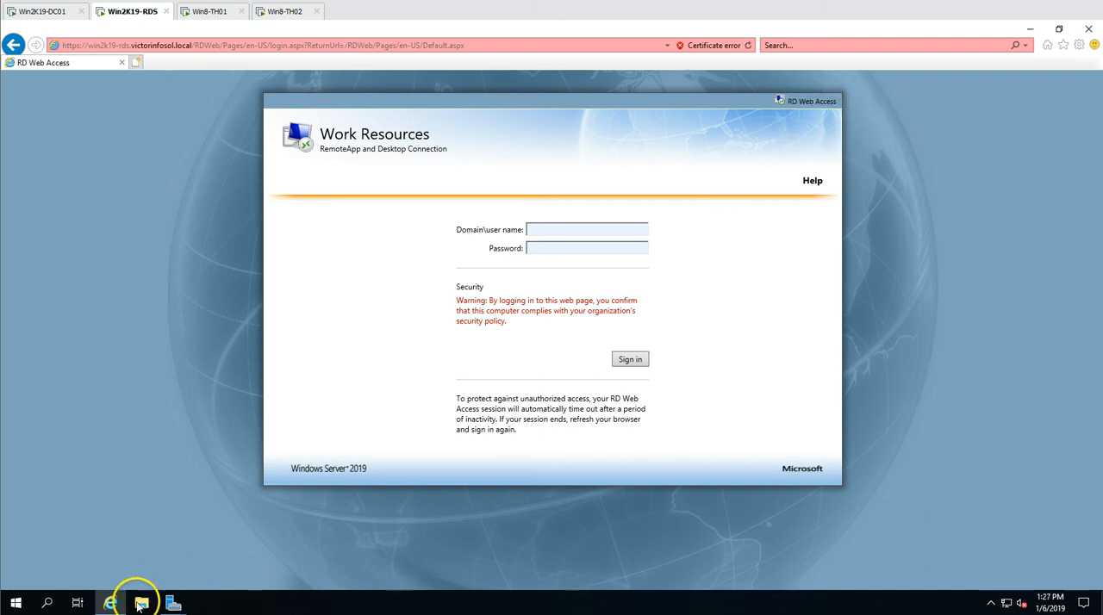
# Close the finished deployment wizard, and start the stopped service flagged under Local Server
pyautogui.click(112, 604)
pyautogui.click(705, 492)
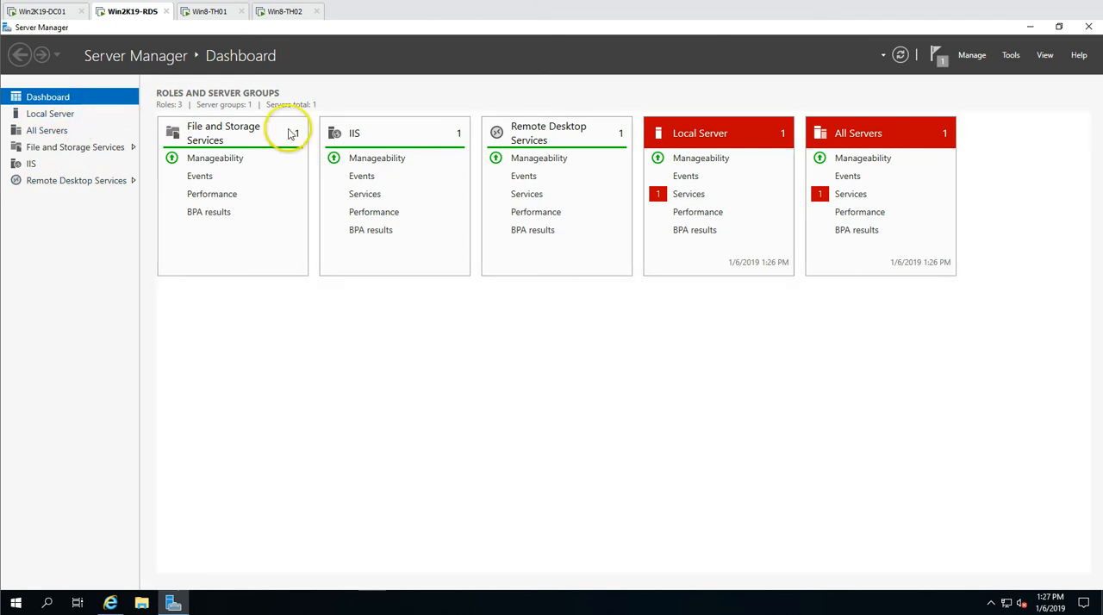
pyautogui.click(690, 195)
pyautogui.rightClick(558, 287)
pyautogui.click(589, 297)
pyautogui.click(680, 446)
# Check the RD Web Access page again, and examine the Remote Desktop Services overview with its deployment servers and installed role services
pyautogui.click(110, 603)
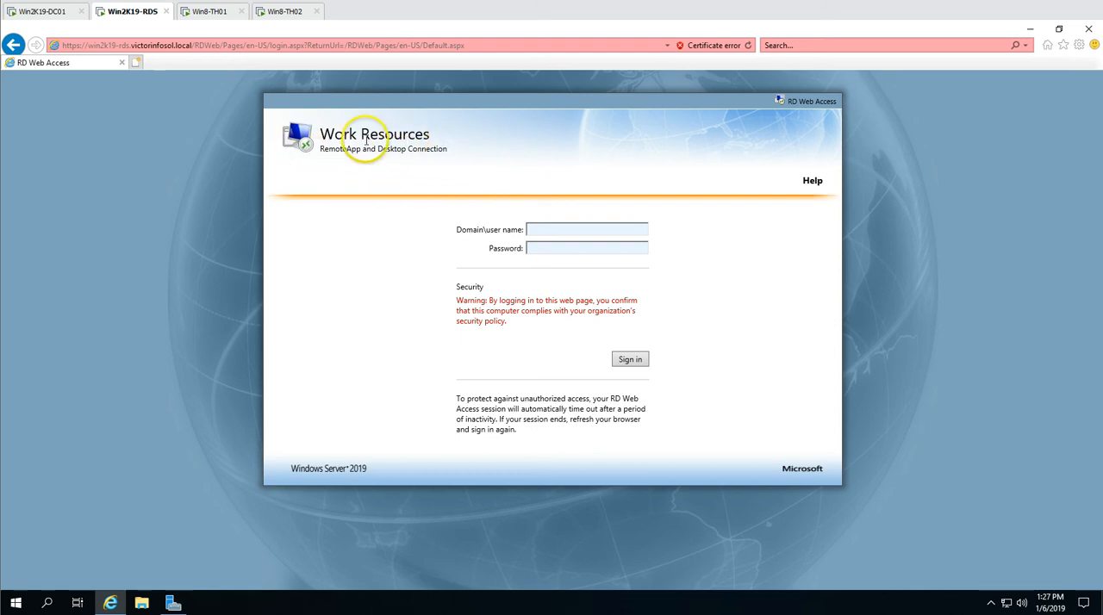
pyautogui.click(174, 602)
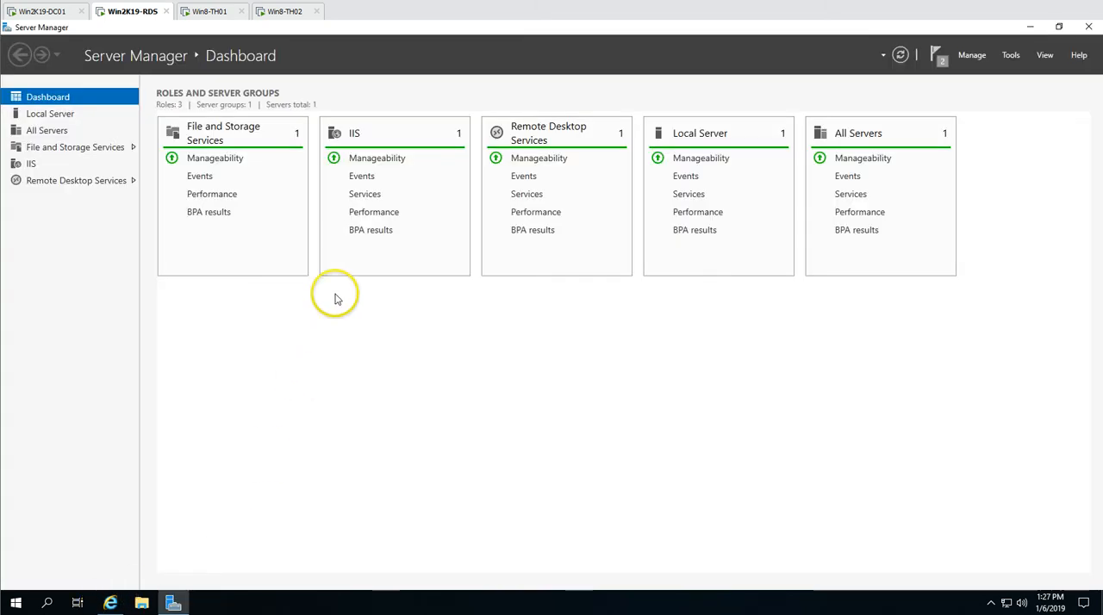
pyautogui.click(83, 183)
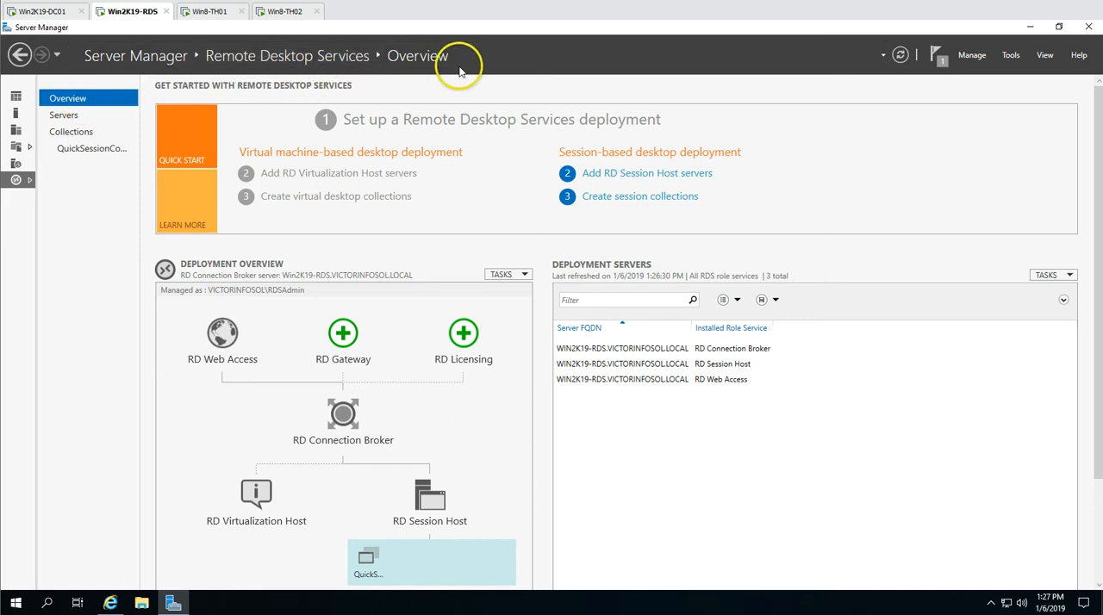
pyautogui.click(712, 351)
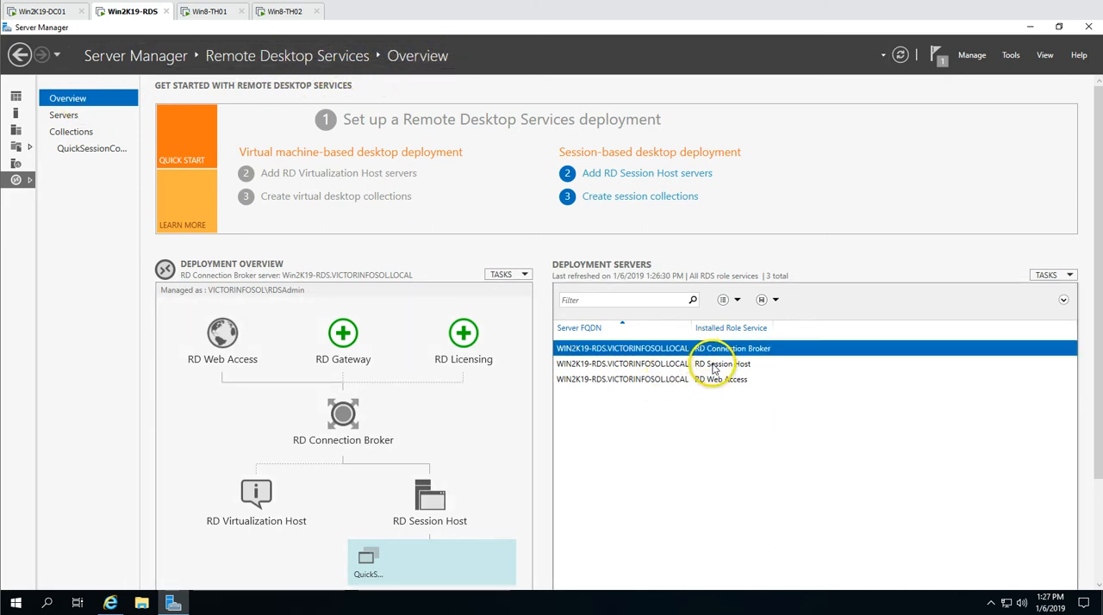
pyautogui.click(704, 382)
pyautogui.click(712, 350)
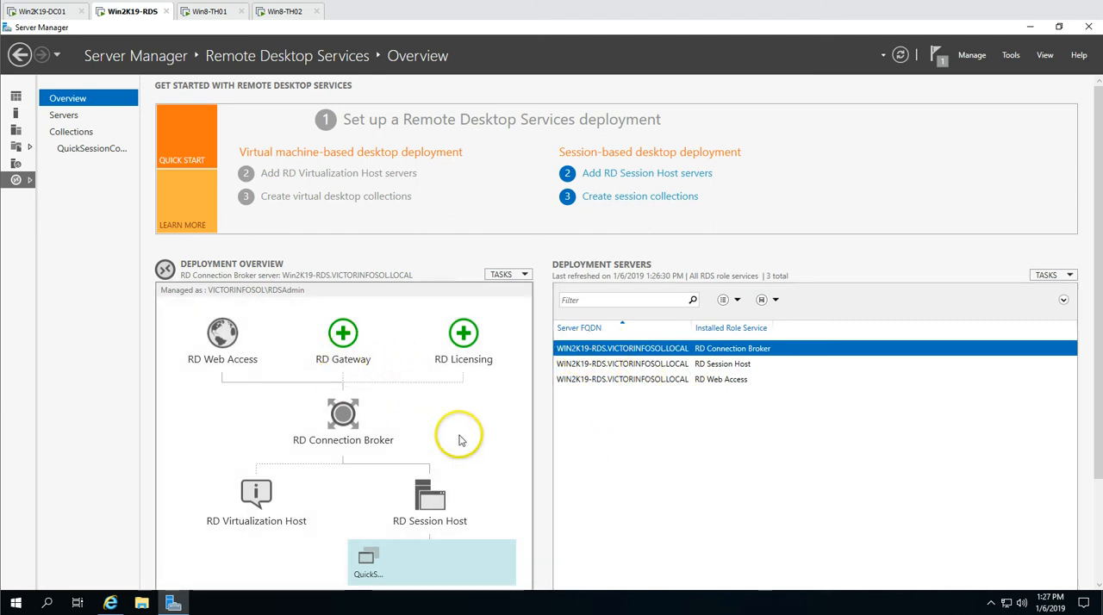
pyautogui.scroll(-3, 482, 419)
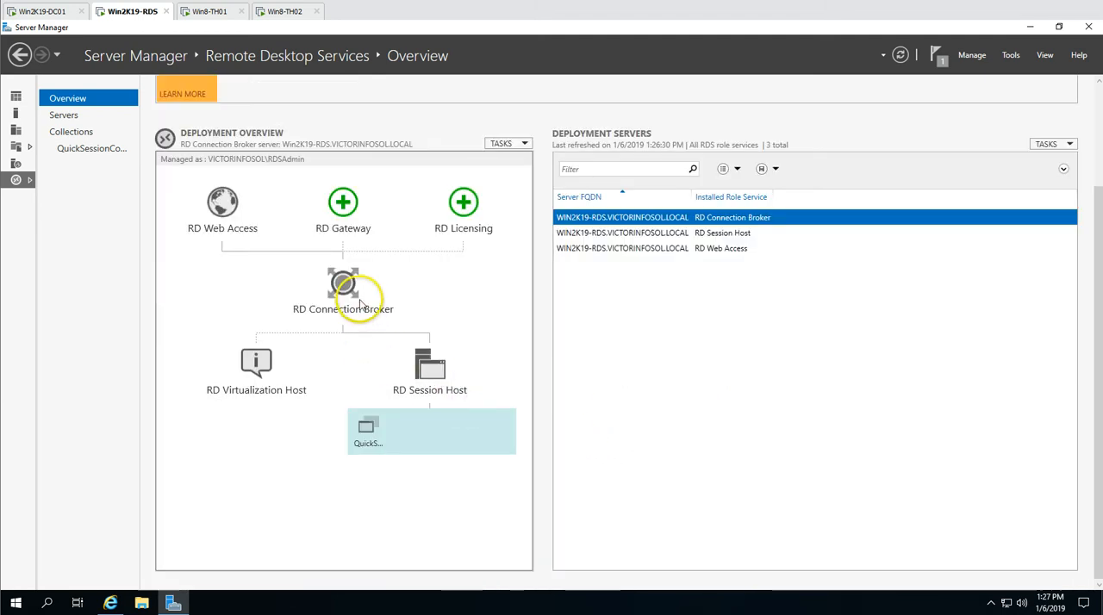
pyautogui.click(343, 204)
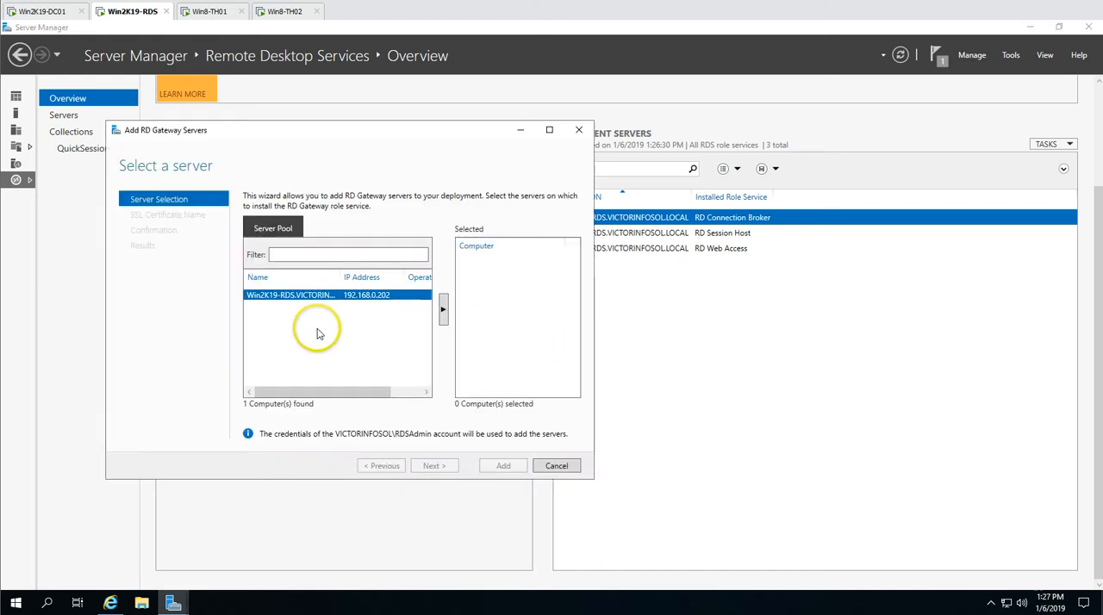
pyautogui.click(444, 310)
pyautogui.click(556, 466)
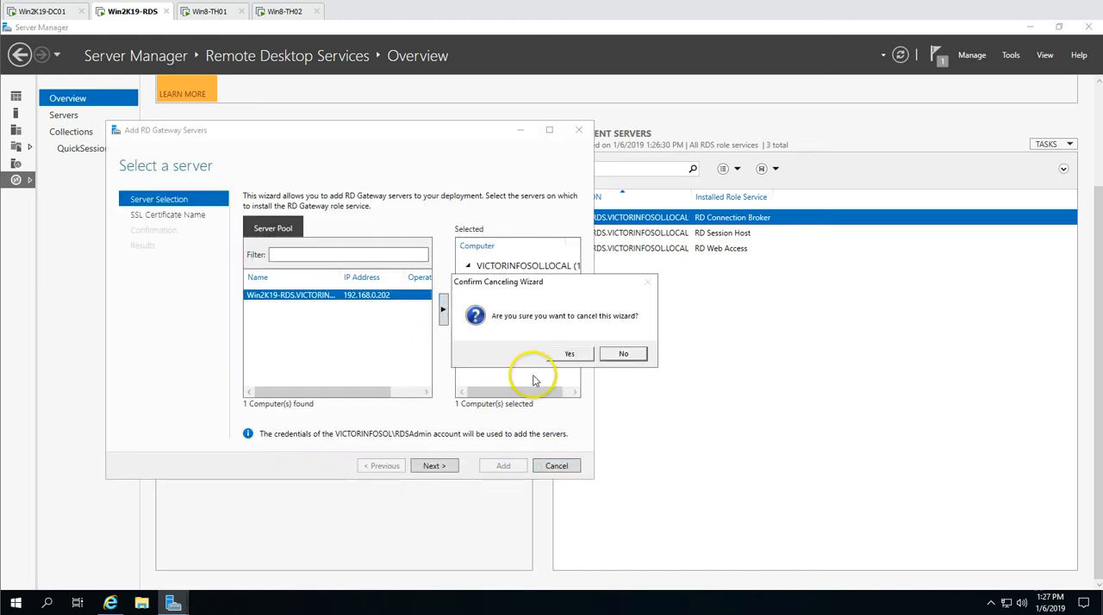
pyautogui.click(561, 355)
pyautogui.click(463, 207)
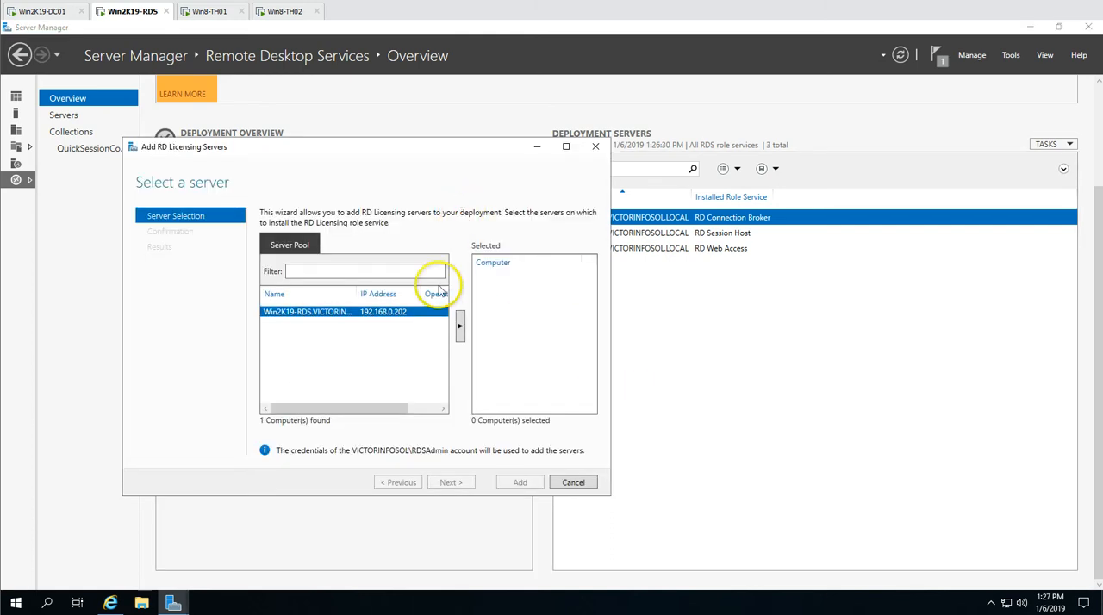
pyautogui.click(460, 325)
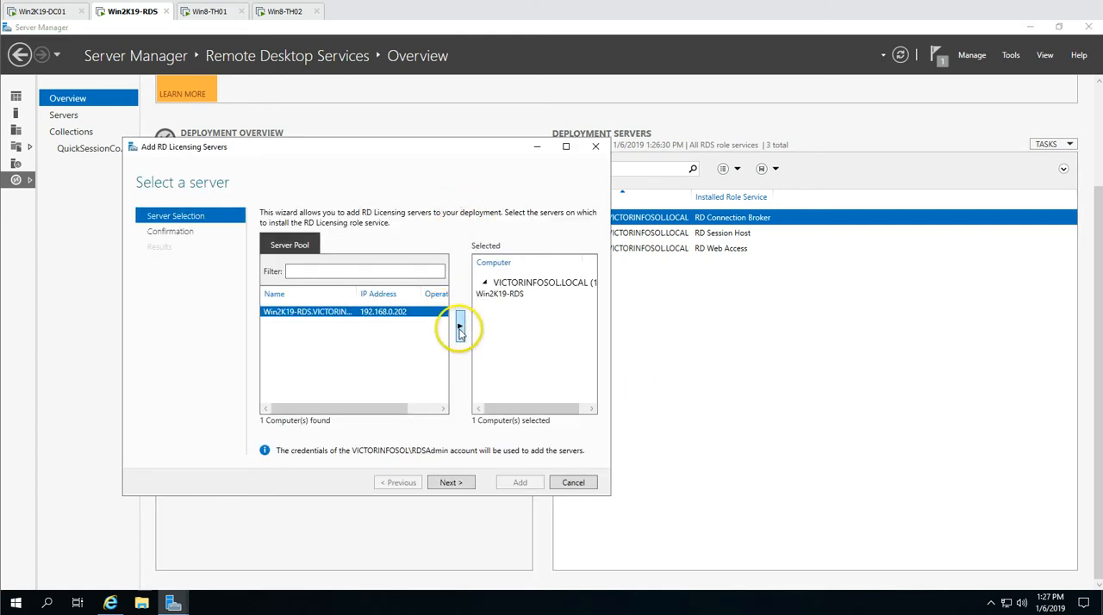
pyautogui.click(573, 483)
pyautogui.click(570, 355)
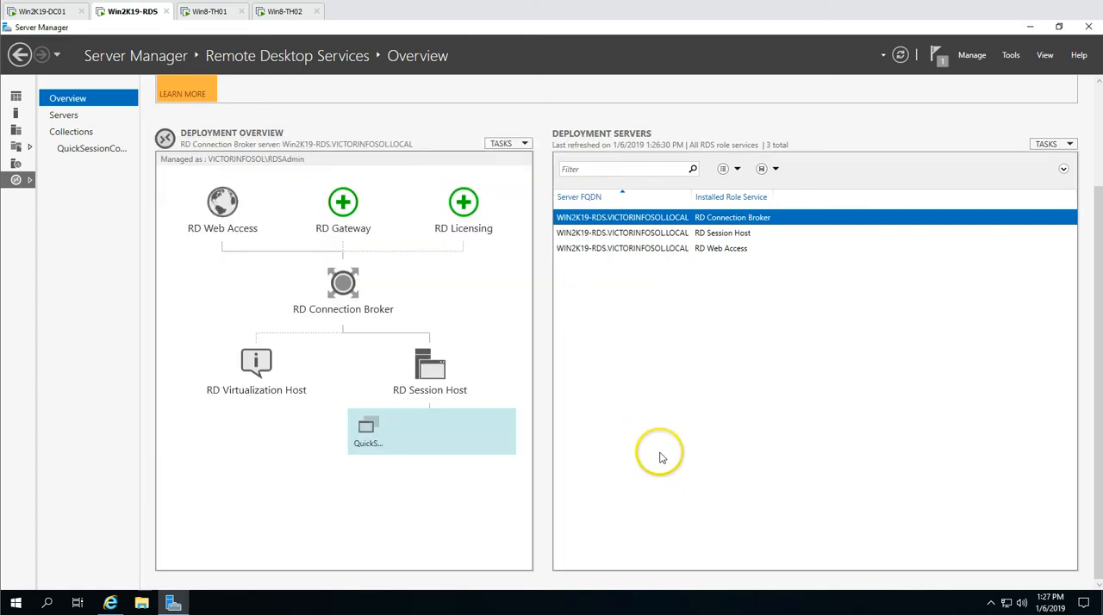
# Start the performance counters for WIN2K19-RDS from the Remote Desktop Services server list
pyautogui.click(1099, 149)
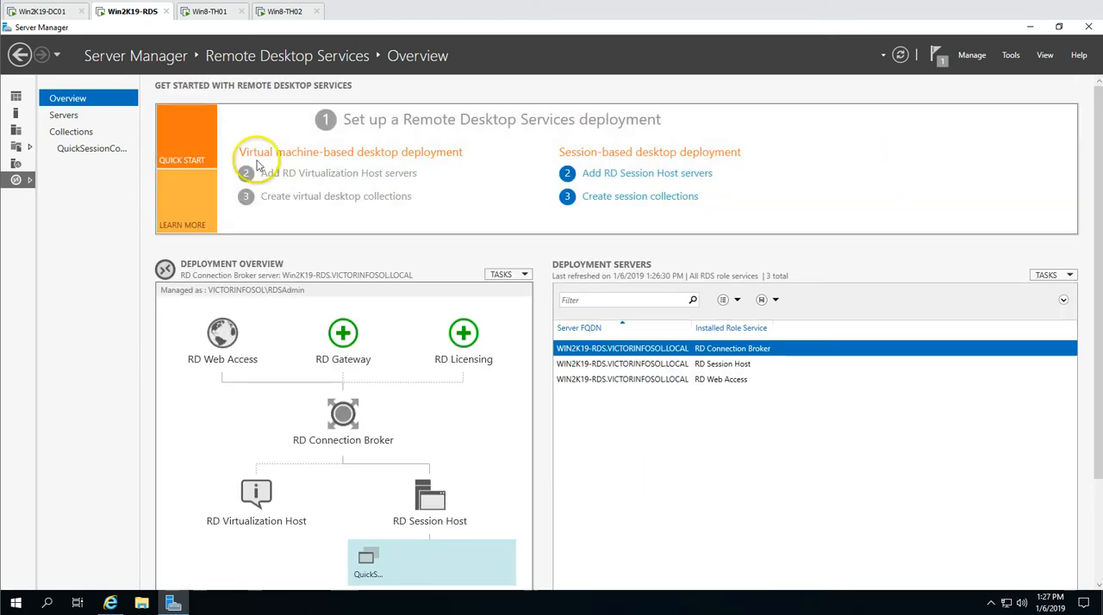
pyautogui.click(60, 117)
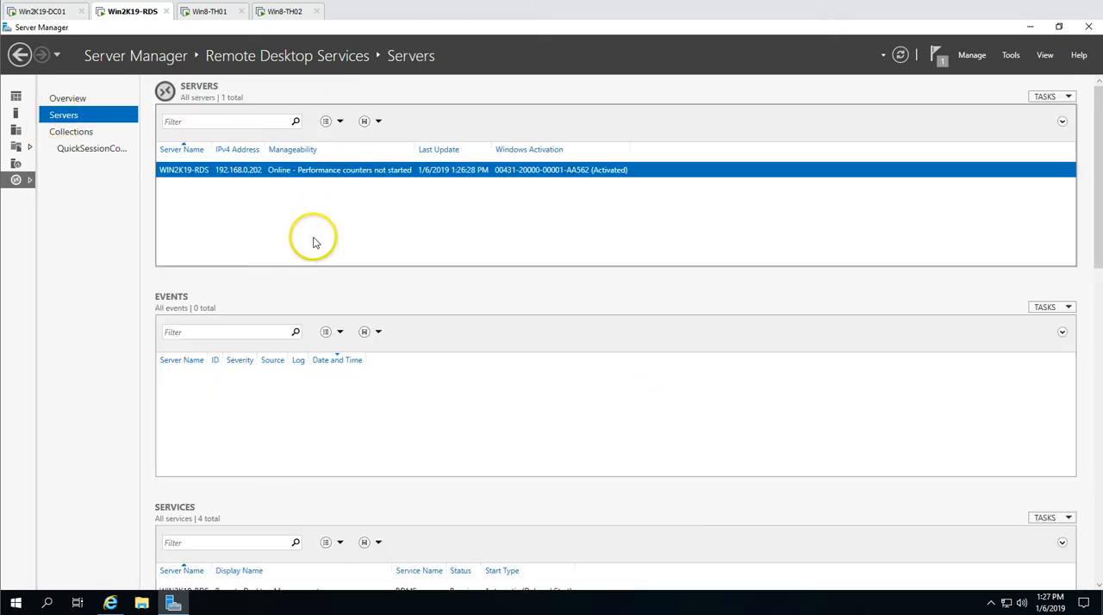
pyautogui.rightClick(328, 172)
pyautogui.click(379, 299)
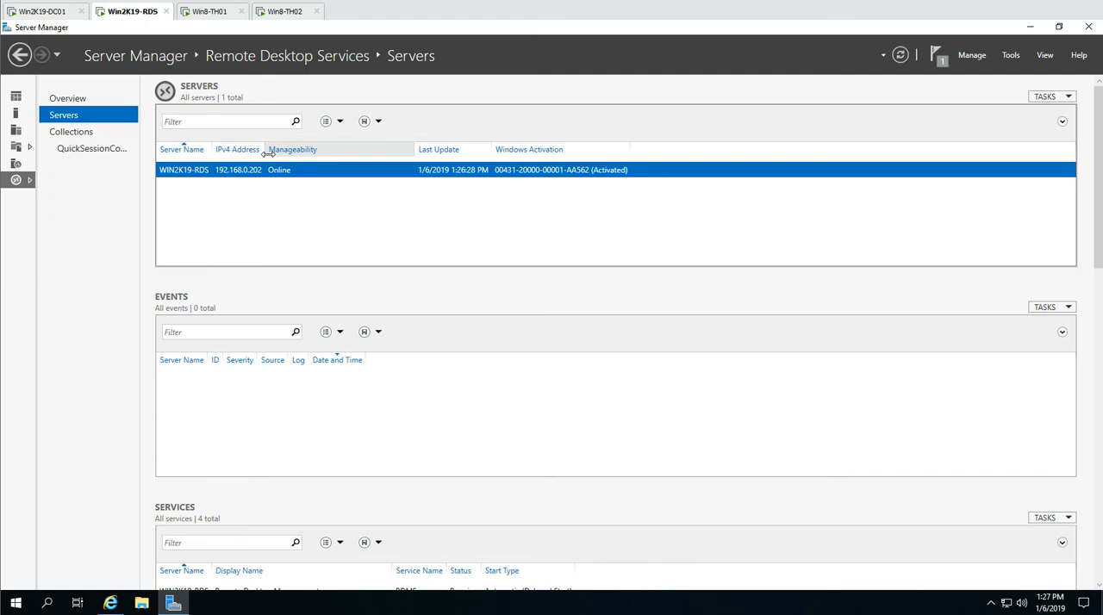
# Examine the Remote Desktop Services collections, including QuickSessionCollection's details, host server and active connection
pyautogui.click(95, 131)
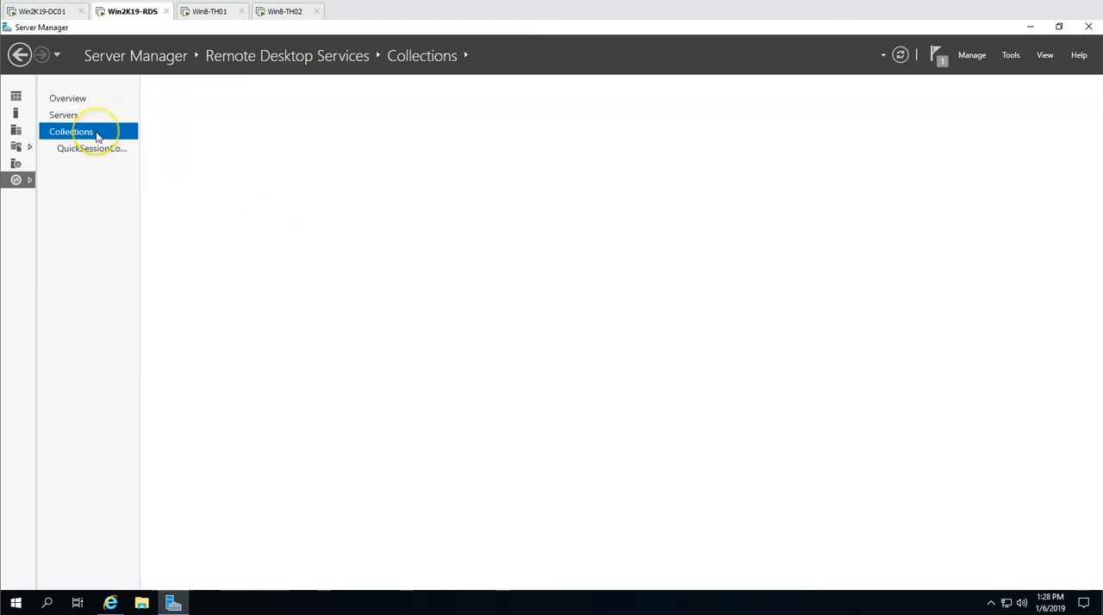
pyautogui.click(217, 172)
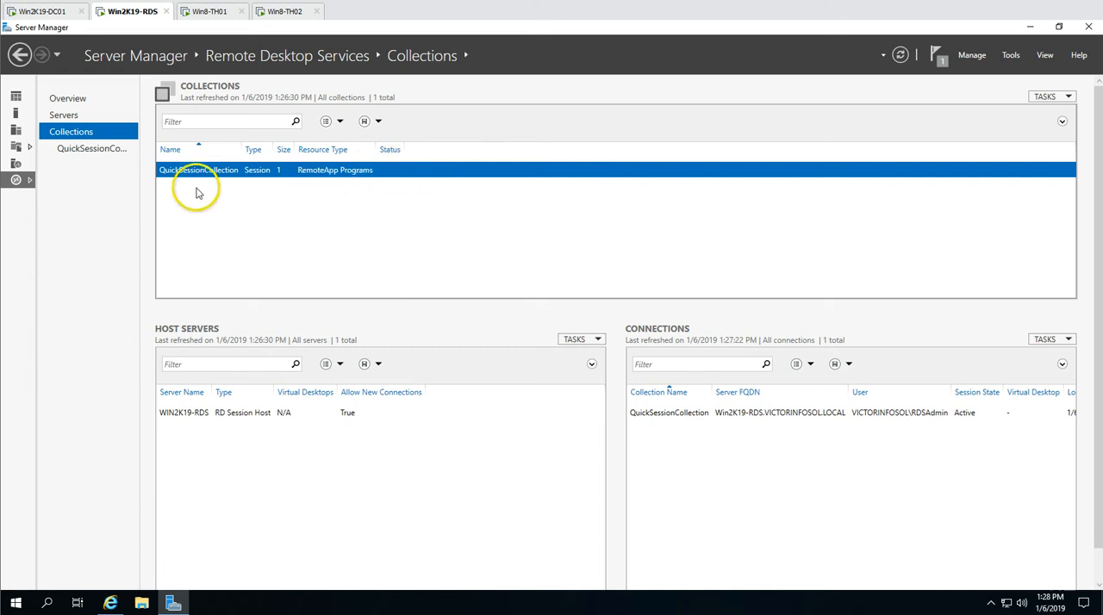
pyautogui.click(67, 148)
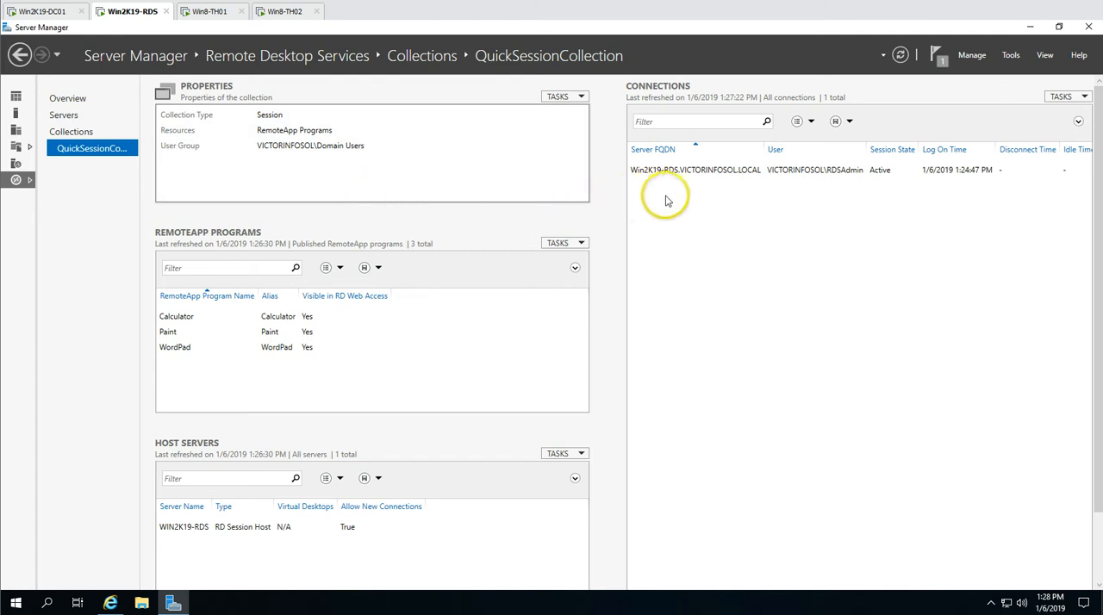
pyautogui.click(70, 131)
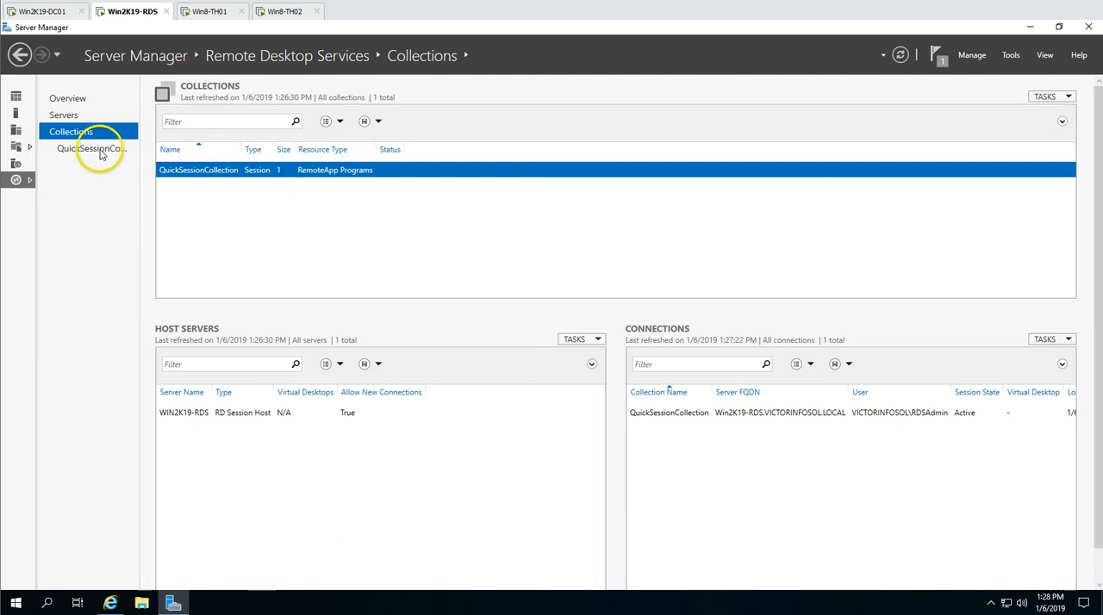
pyautogui.click(211, 414)
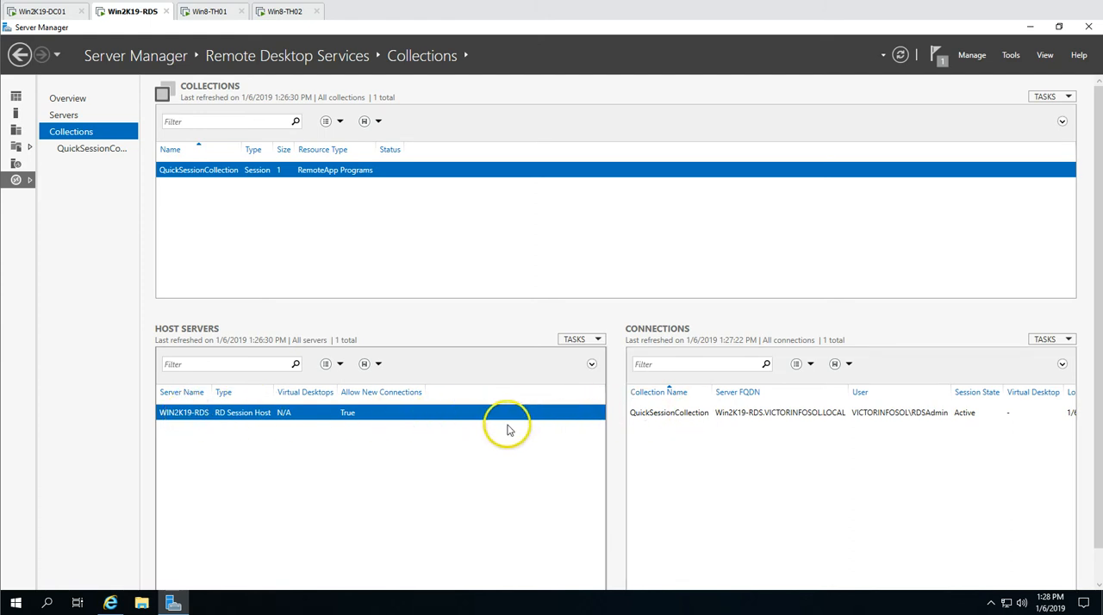
pyautogui.click(720, 419)
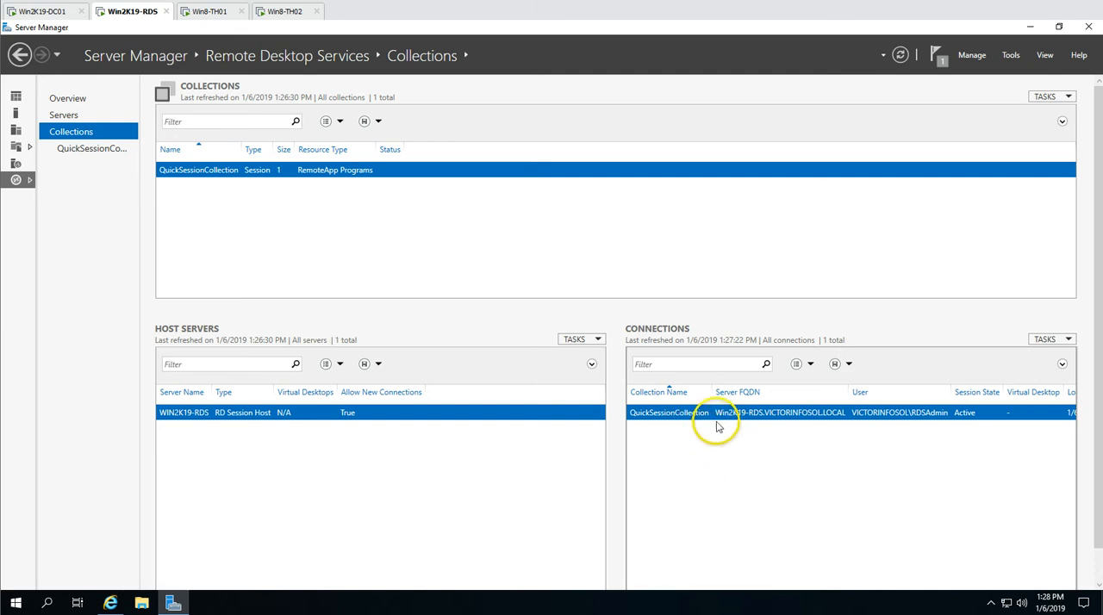
# Refresh the collection's connections, and view the actions available for the RDSAdmin session
pyautogui.click(1048, 340)
pyautogui.click(1043, 358)
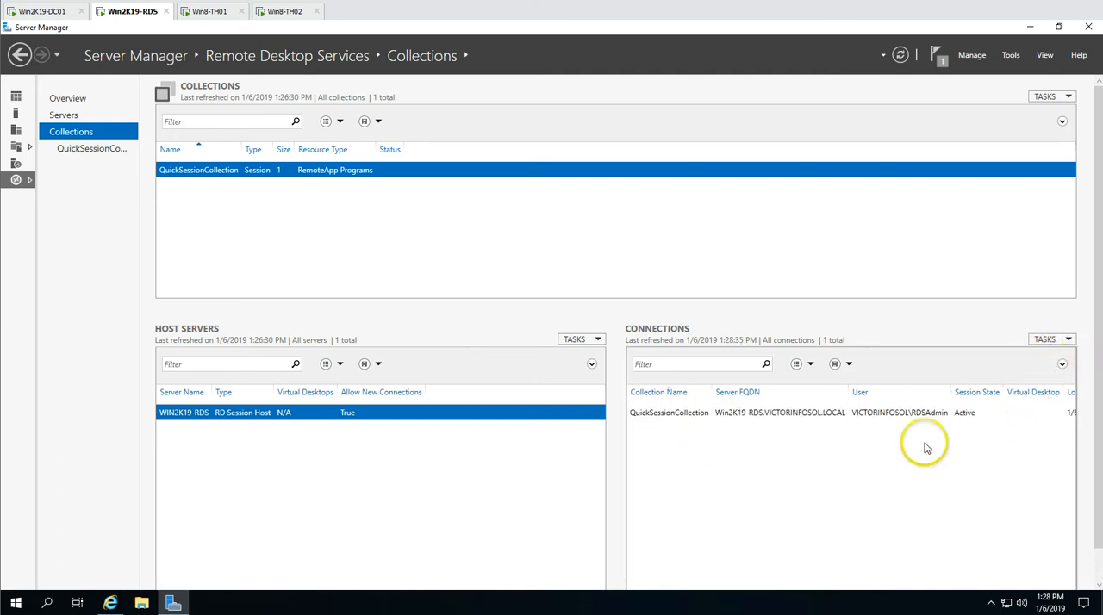
pyautogui.rightClick(754, 413)
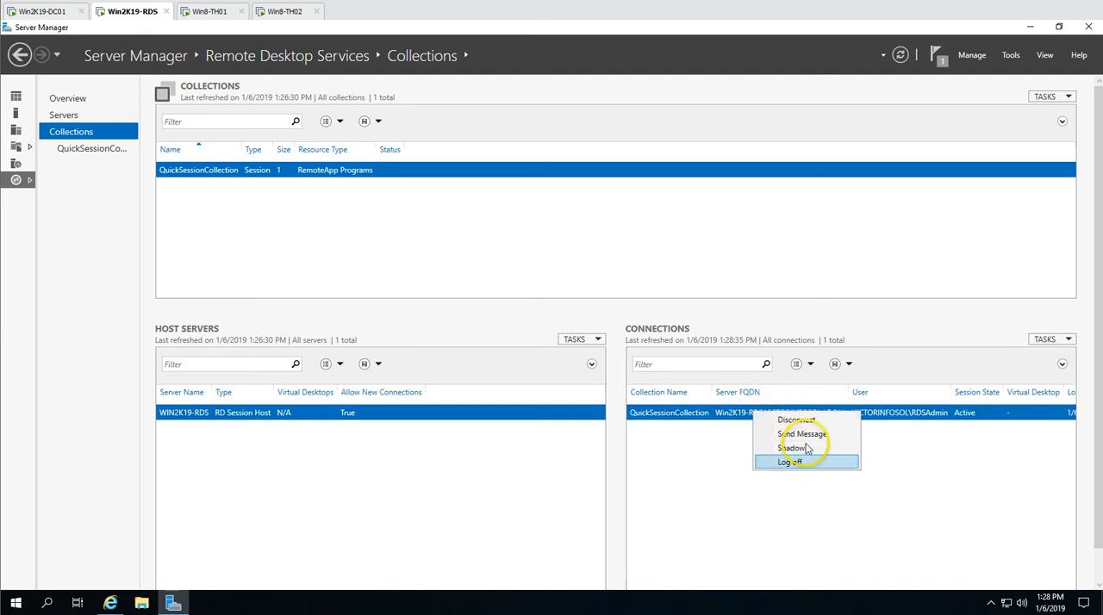
pyautogui.click(606, 235)
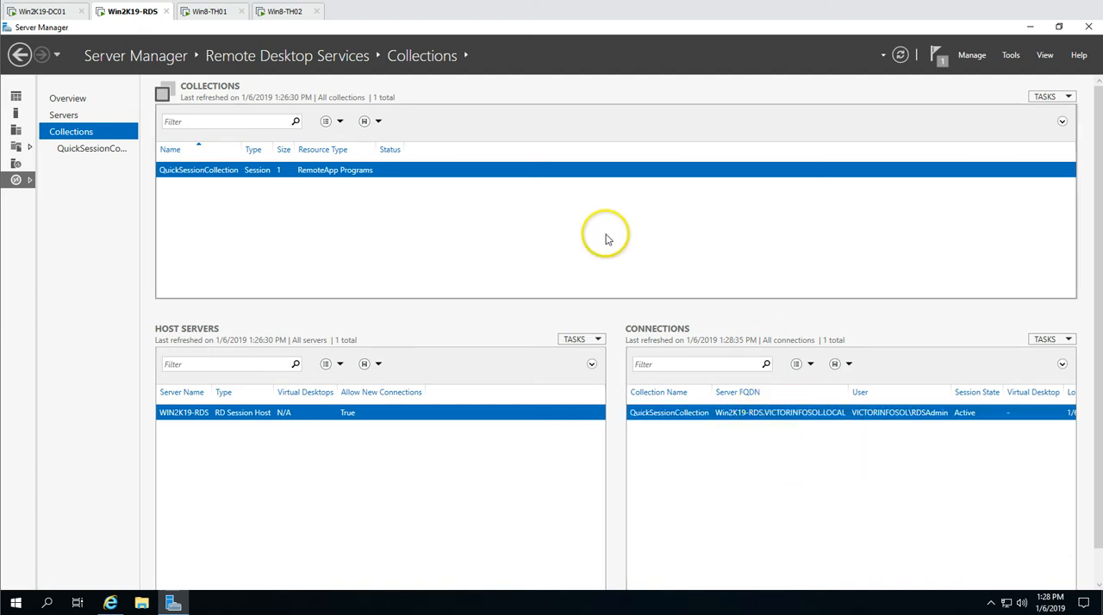
# View the RemoteApp programs published in QuickSessionCollection and their visibility in RD Web Access
pyautogui.click(93, 149)
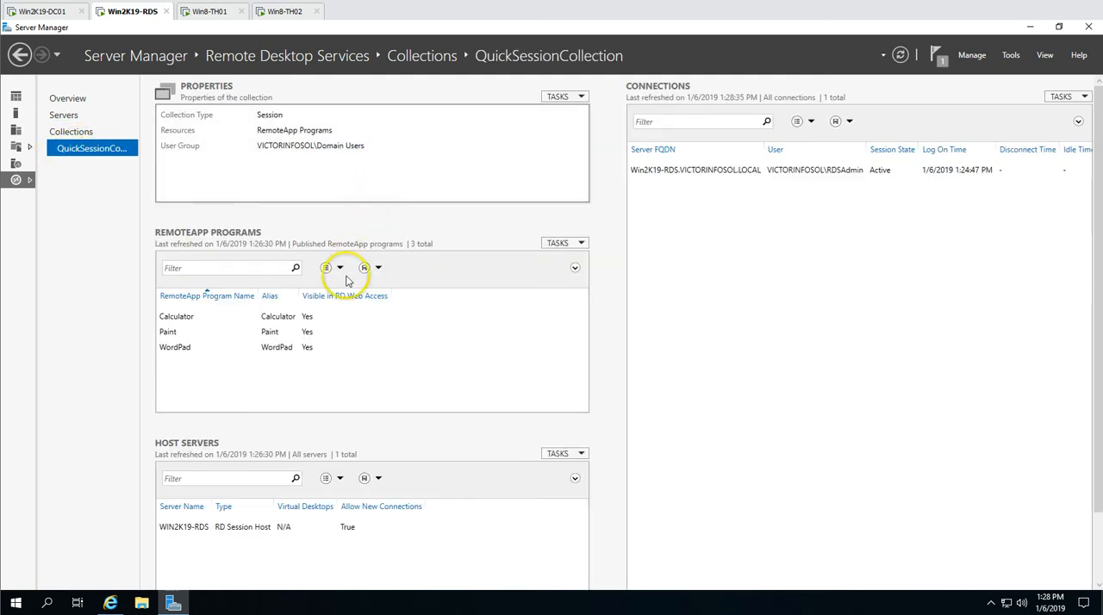
pyautogui.click(278, 317)
pyautogui.click(267, 331)
pyautogui.click(293, 348)
pyautogui.click(306, 333)
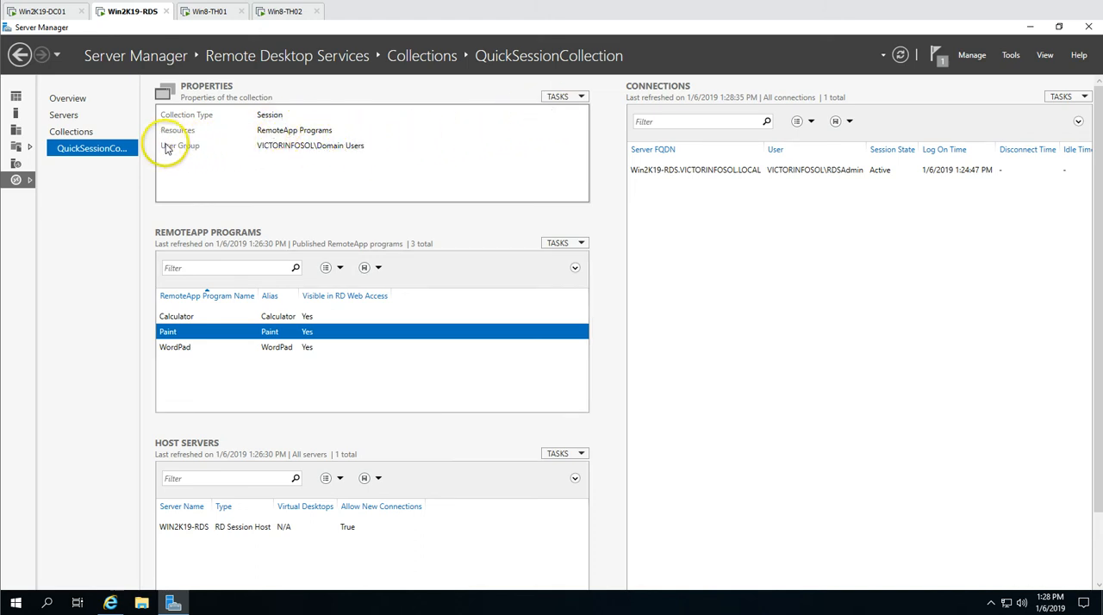
# View the user groups assigned in QuickSessionCollection's properties, leaving the dialog without changes
pyautogui.click(567, 95)
pyautogui.click(574, 115)
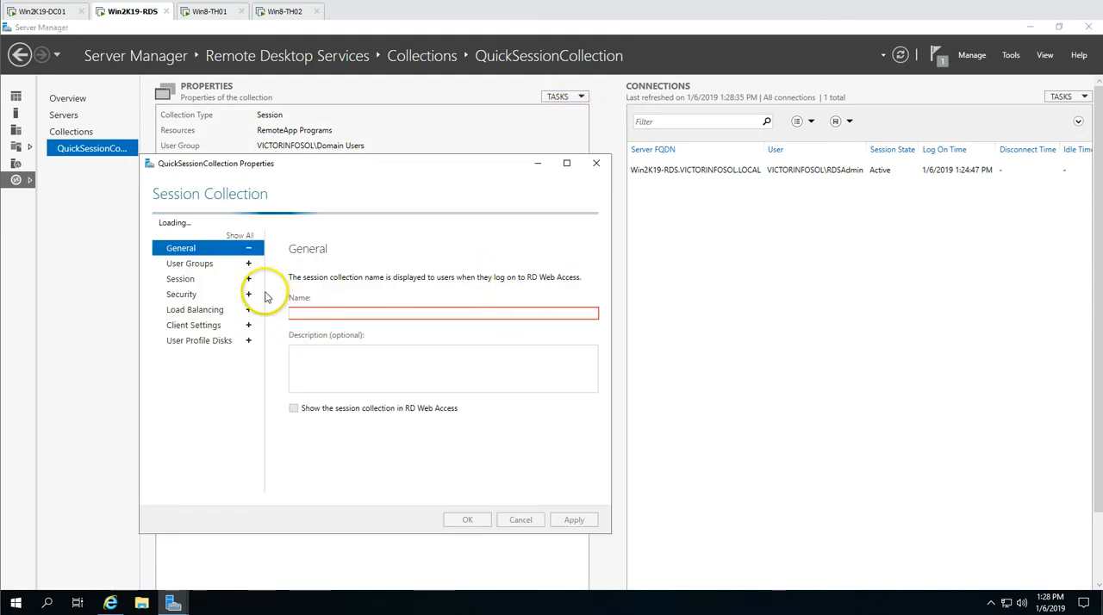
pyautogui.click(207, 250)
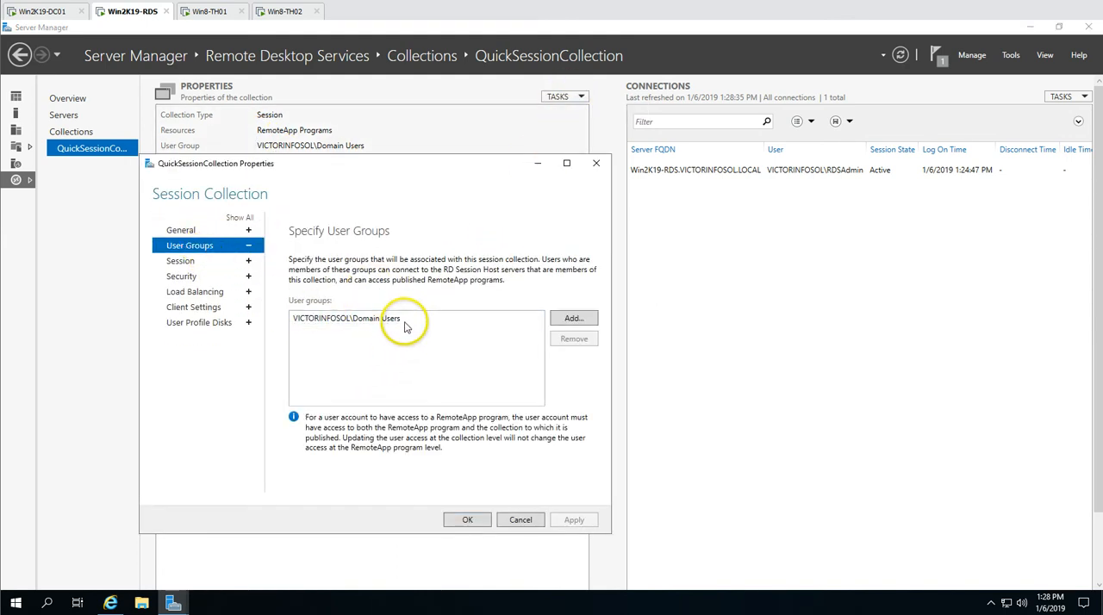
pyautogui.click(520, 521)
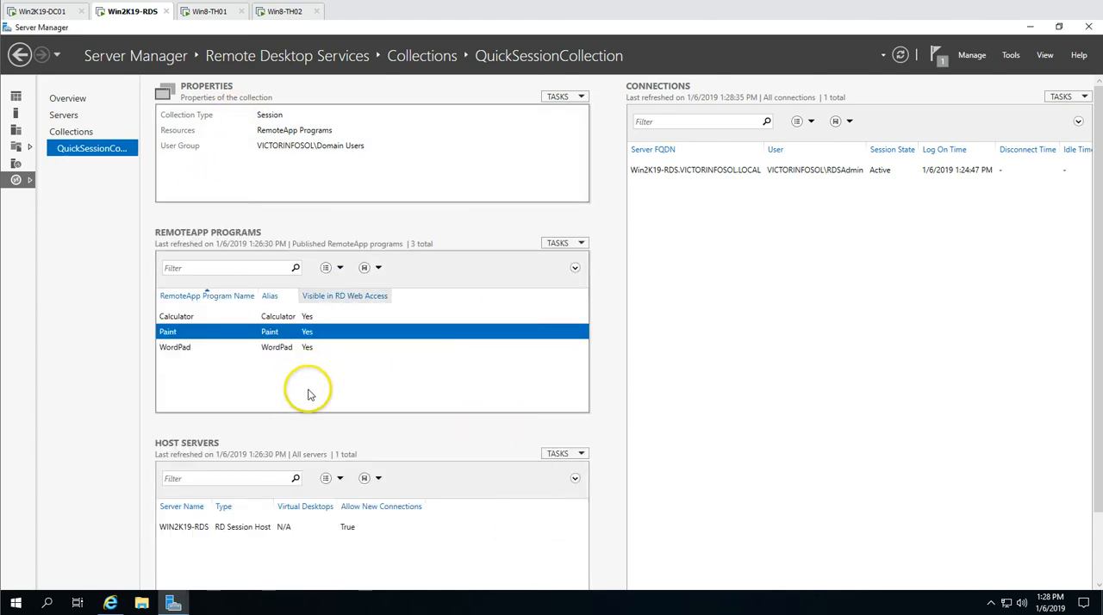
# Switch to the Win8-TH01 client, search its programs for "inter" and launch Internet Explorer
pyautogui.click(211, 13)
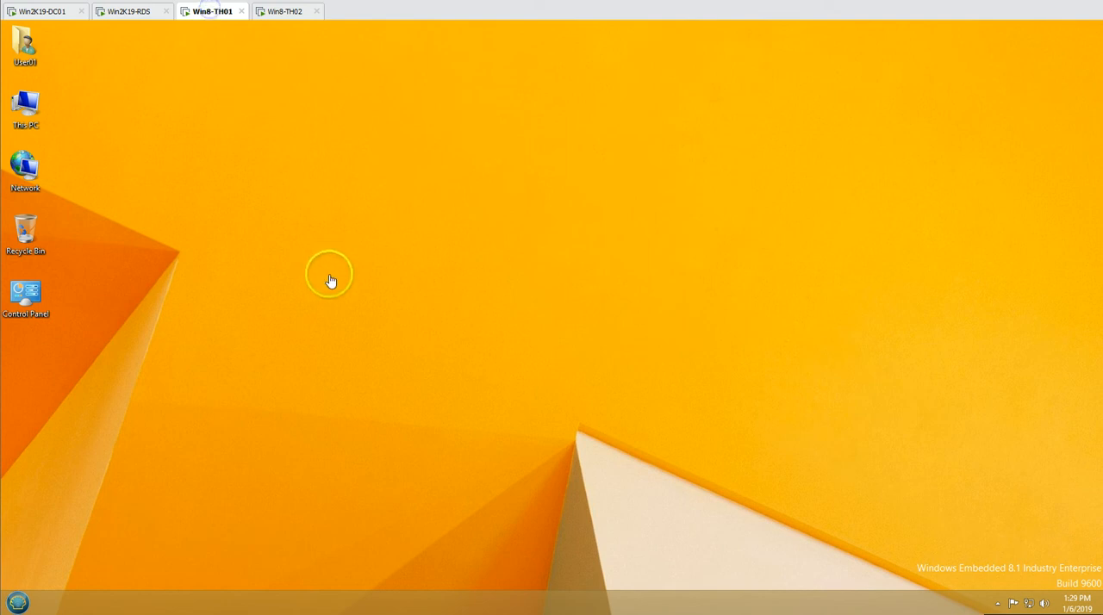
pyautogui.click(15, 603)
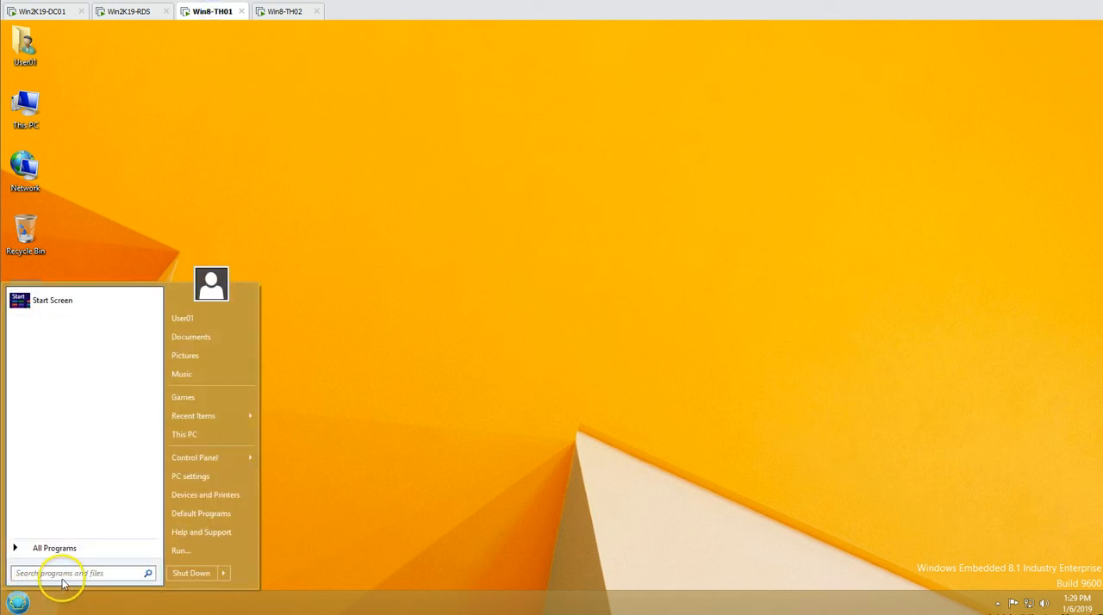
pyautogui.write('in')
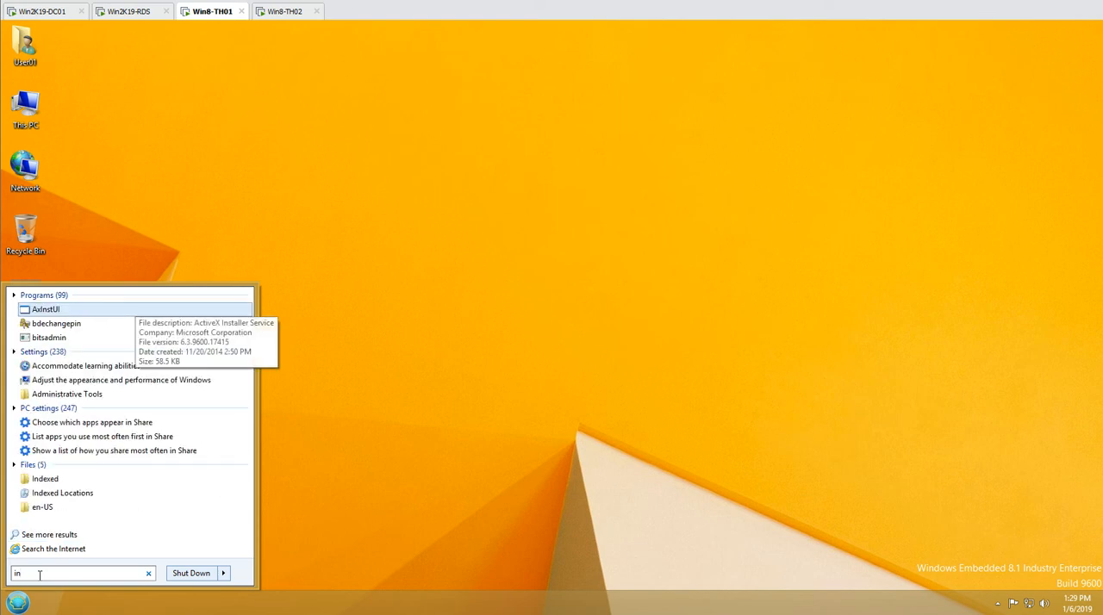
pyautogui.write('bternter')
pyautogui.press('BackSpace')
pyautogui.press('BackSpace')
pyautogui.press('BackSpace')
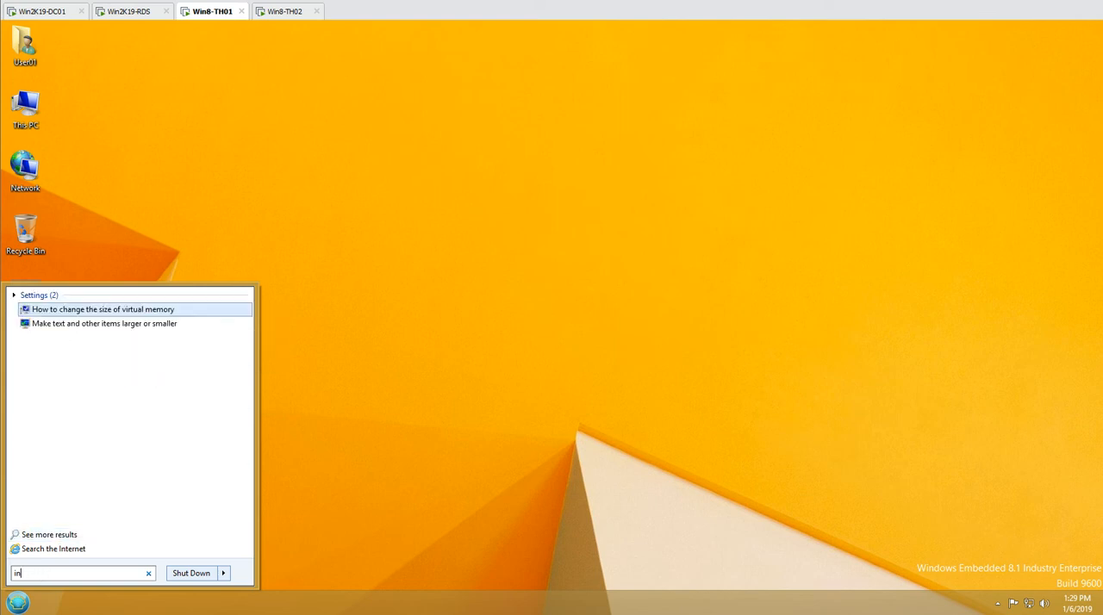
pyautogui.write('ter')
pyautogui.click(71, 312)
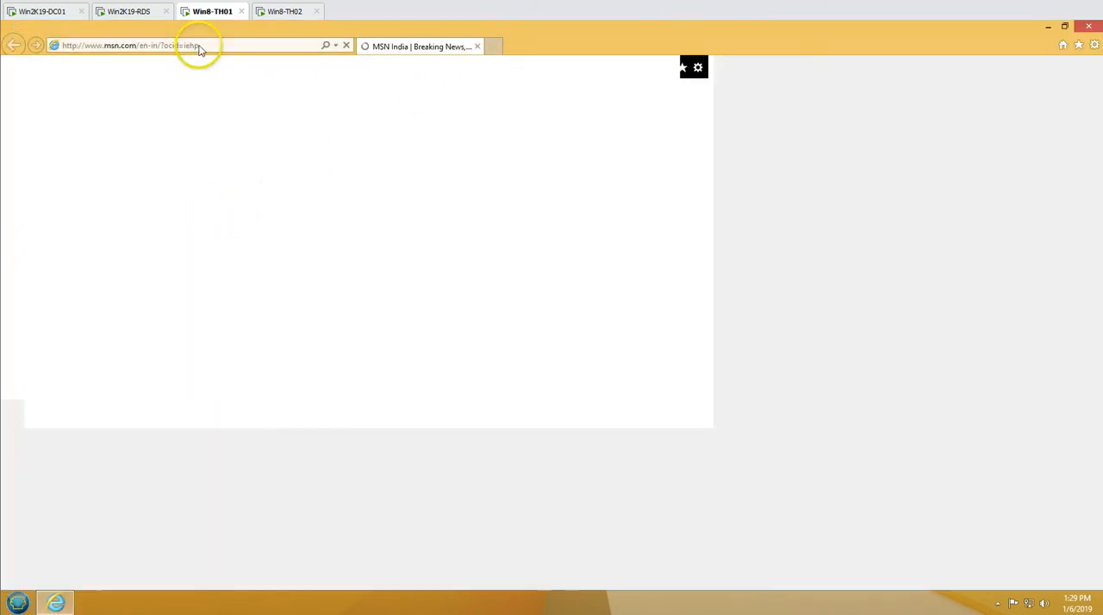
pyautogui.click(141, 15)
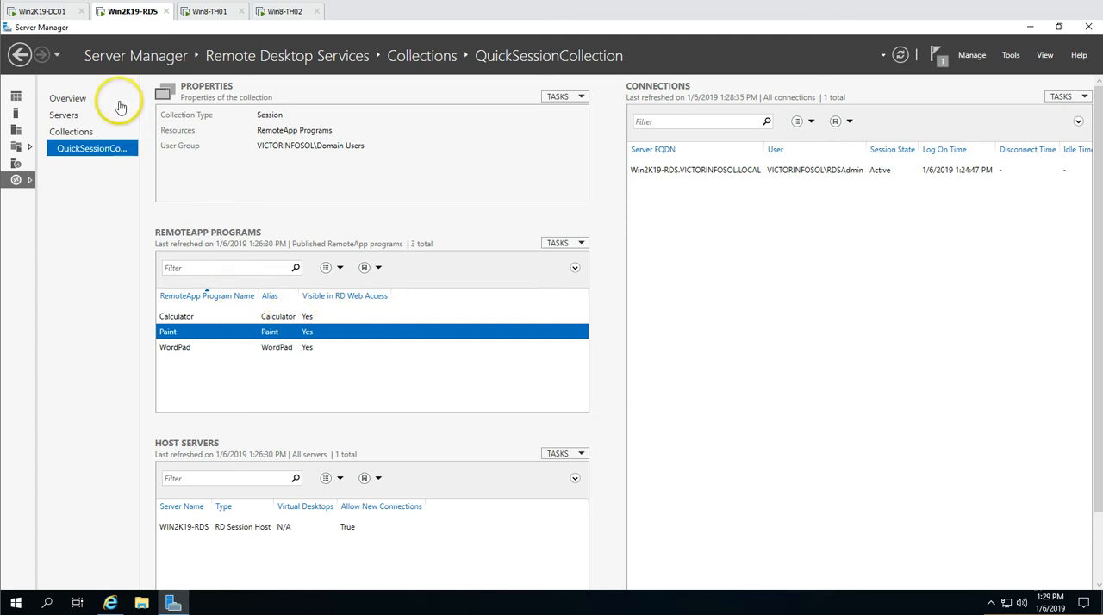
pyautogui.click(109, 603)
pyautogui.click(475, 46)
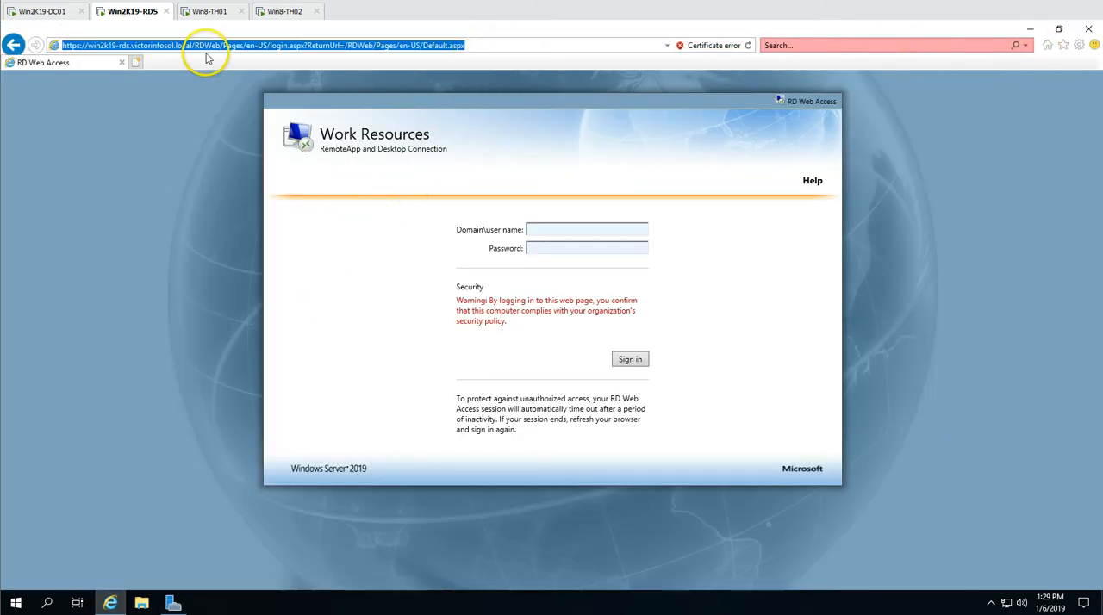
pyautogui.moveTo(219, 47); pyautogui.dragTo(13, 47)
pyautogui.hotkey('ctrl', 'c')
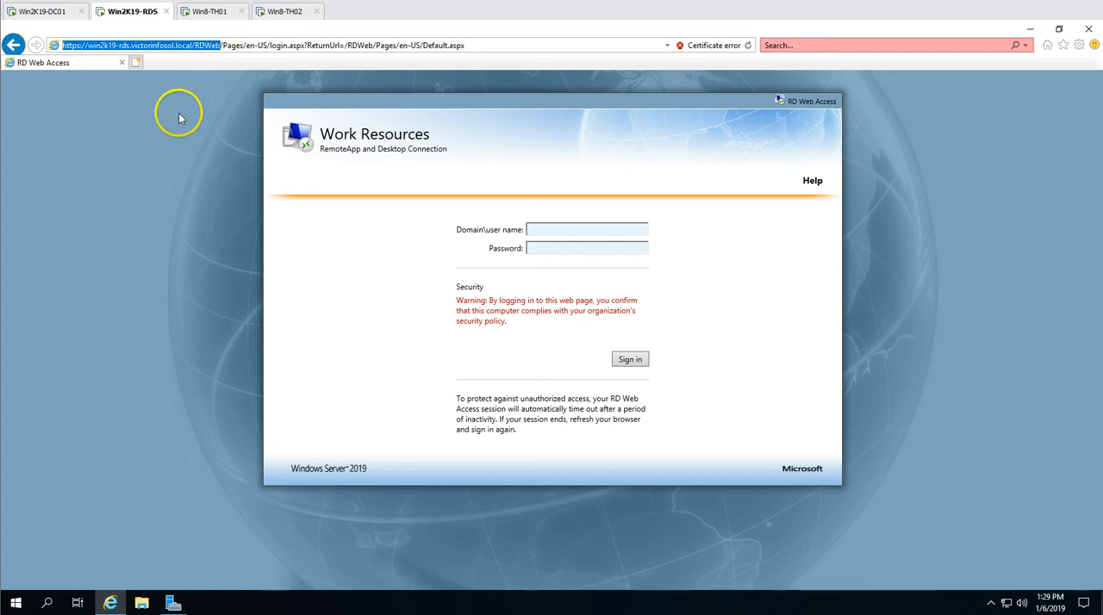
pyautogui.click(1030, 29)
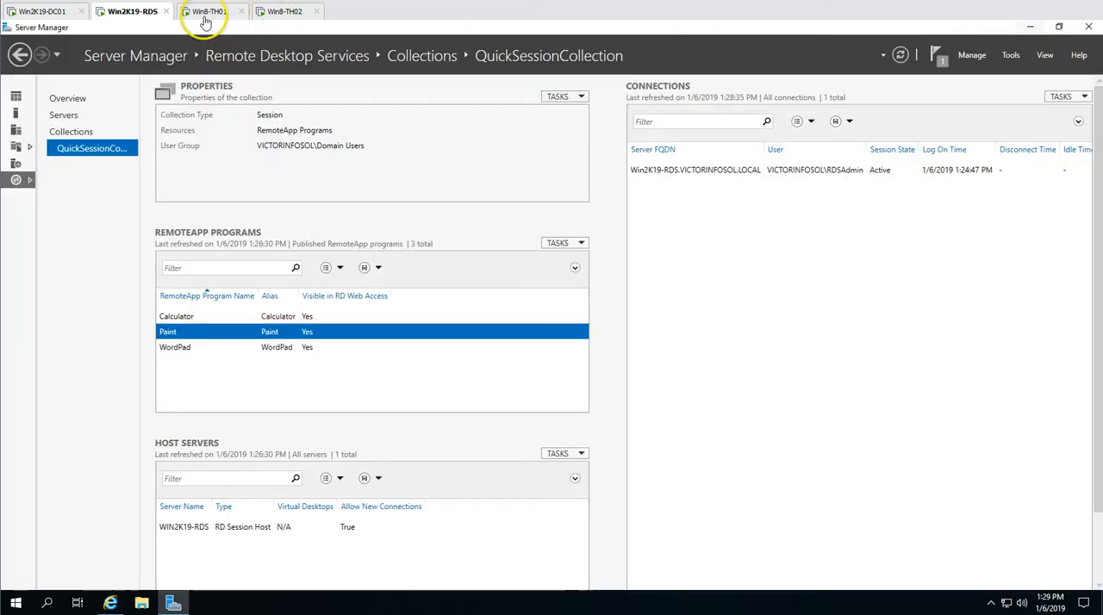
pyautogui.click(209, 11)
pyautogui.click(263, 41)
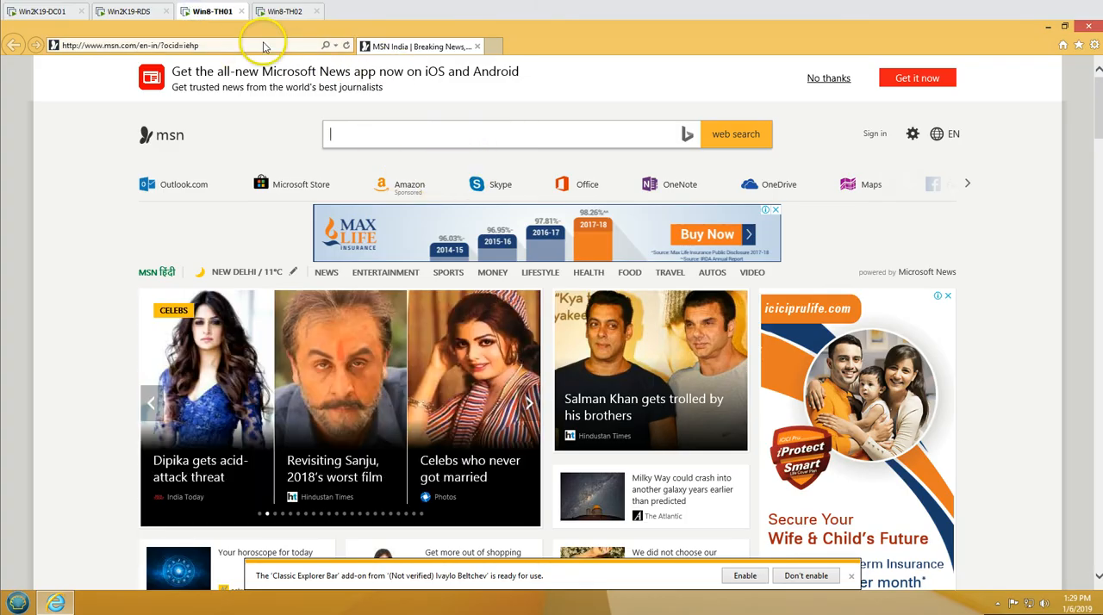
pyautogui.hotkey('ctrl', 'v')
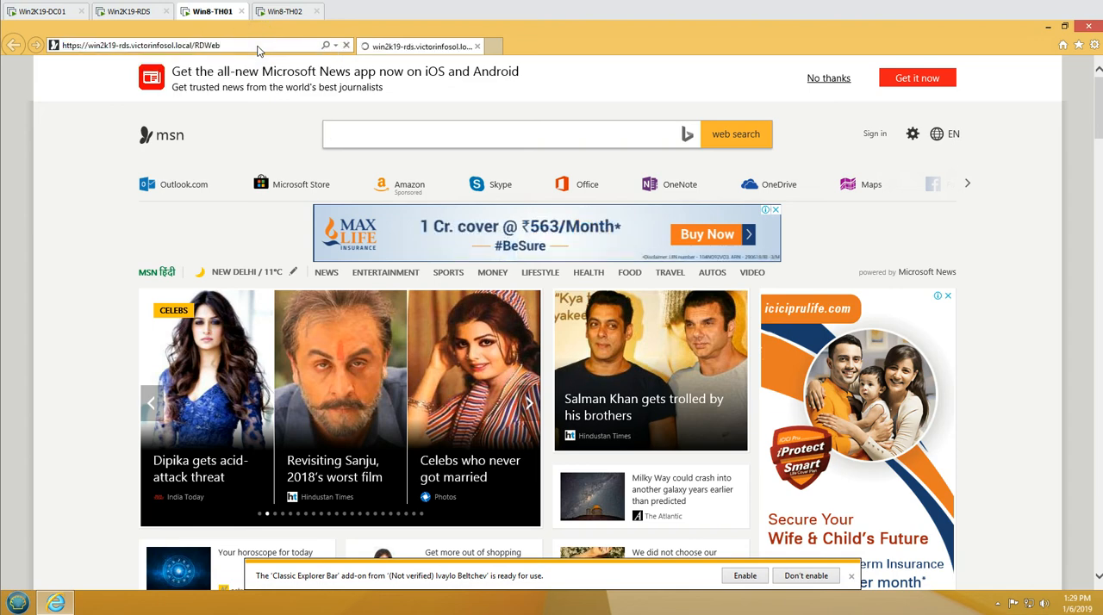
pyautogui.press('Return')
pyautogui.click(852, 577)
pyautogui.click(91, 223)
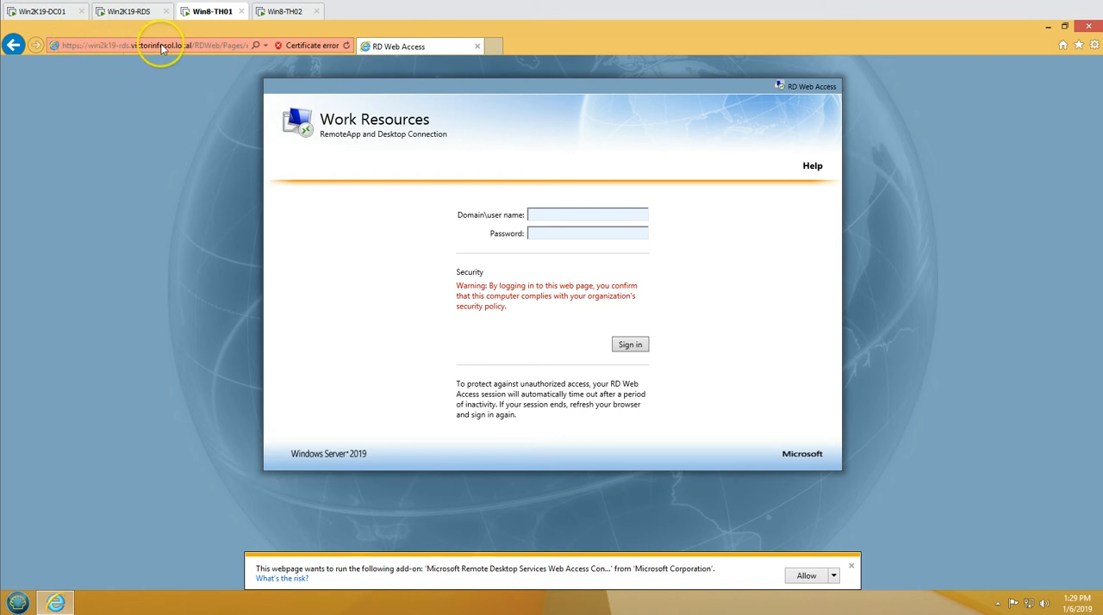
# Sign in to RD Web Access as VICTORINFOSOL\User01 with the account password, dismissing the add-on and password-saving notifications
pyautogui.click(850, 569)
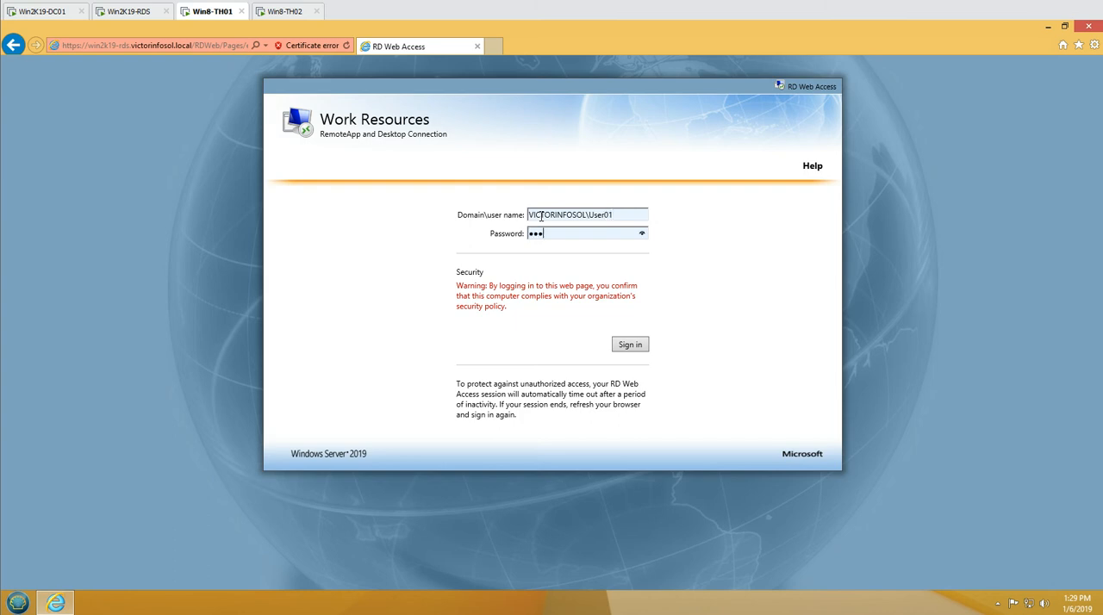
pyautogui.press('Return')
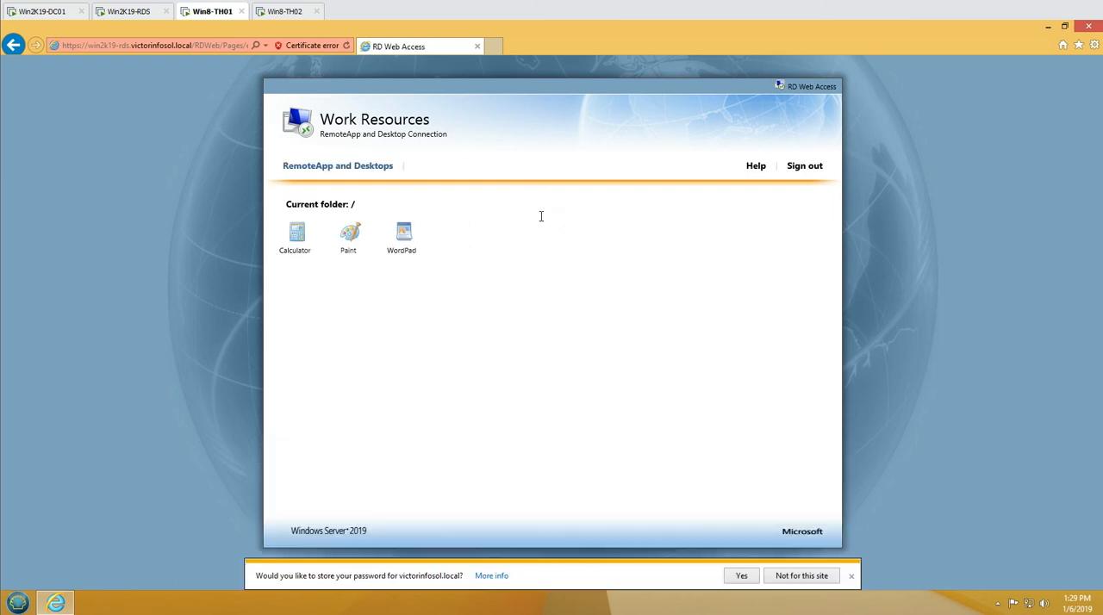
pyautogui.click(852, 577)
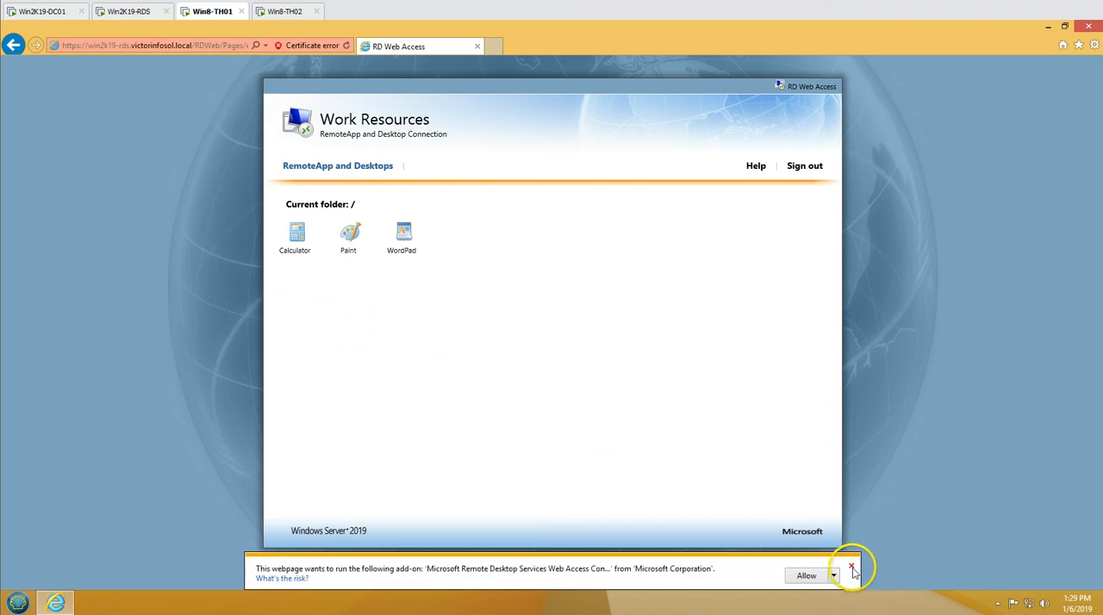
pyautogui.click(851, 569)
# Compare the programs offered in RD Web Access with the RemoteApp programs published in QuickSessionCollection on Win2K19-RDS
pyautogui.click(303, 243)
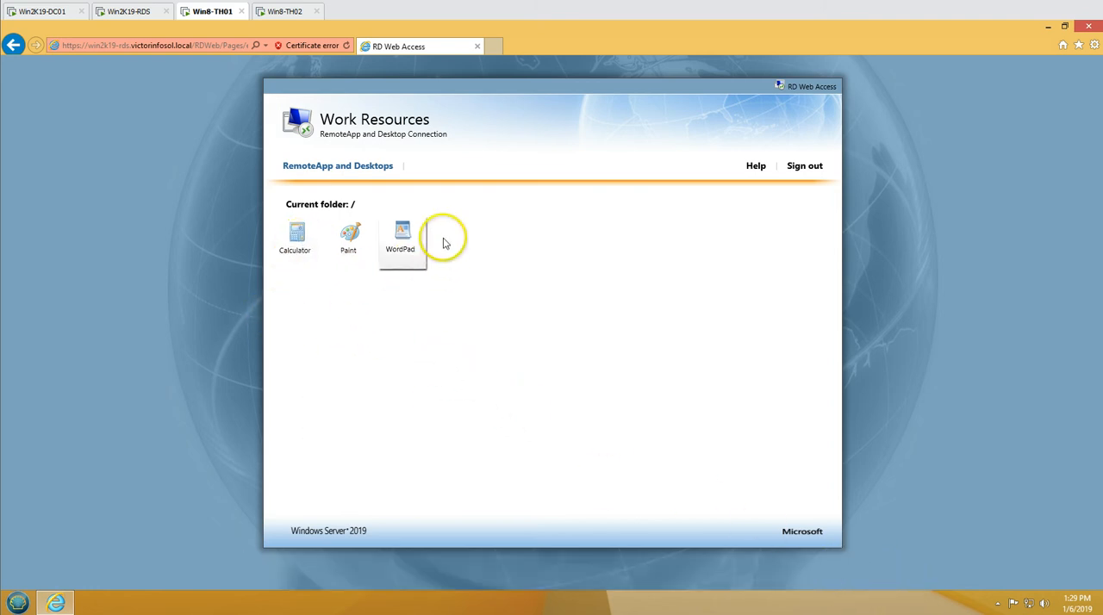
pyautogui.click(129, 10)
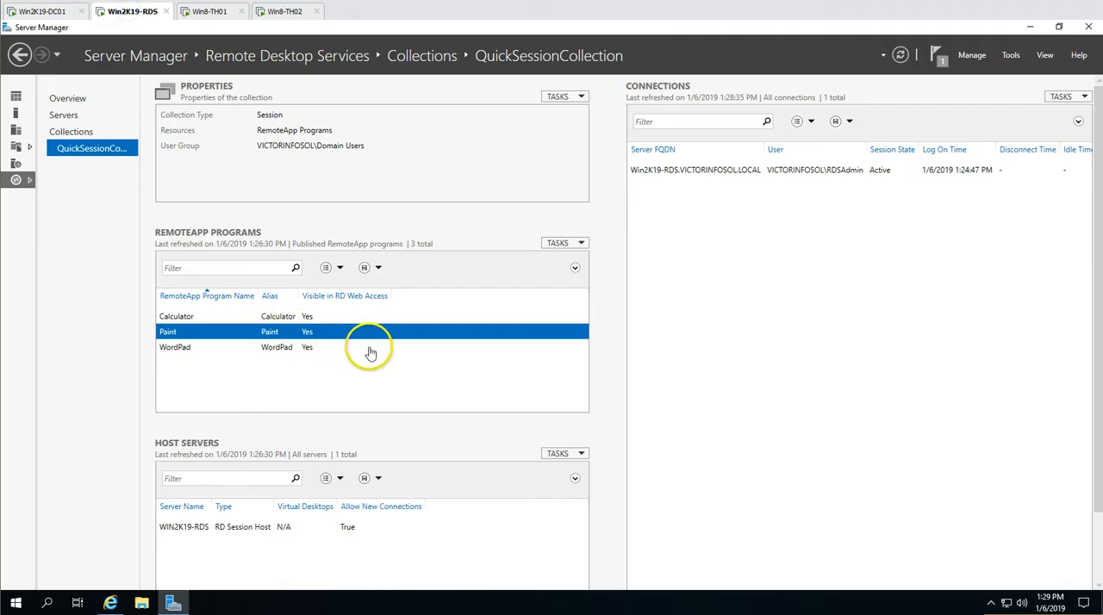
pyautogui.click(213, 349)
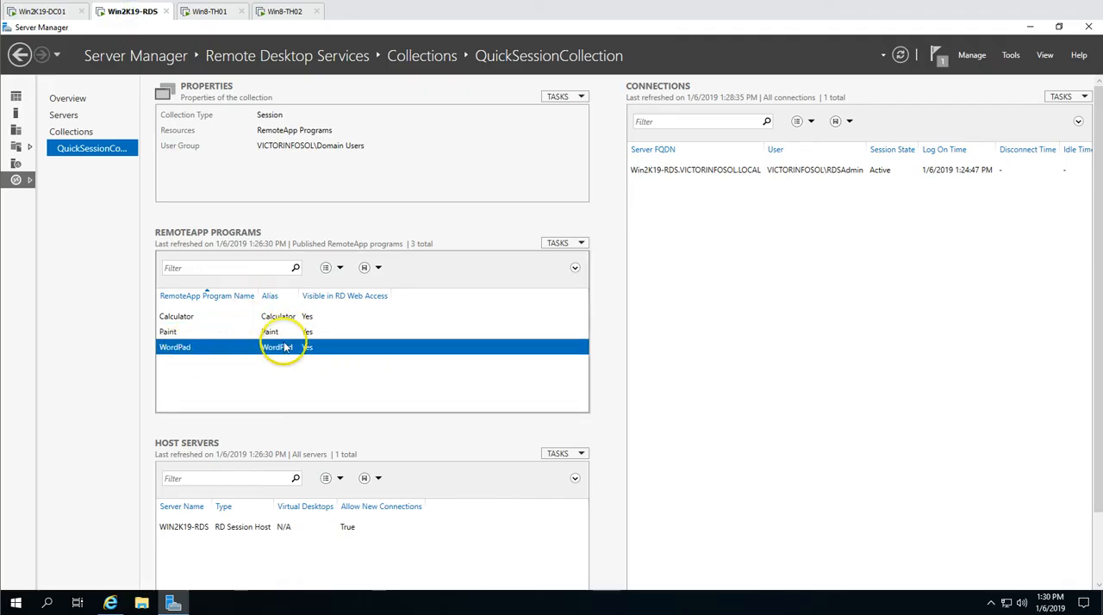
pyautogui.click(210, 11)
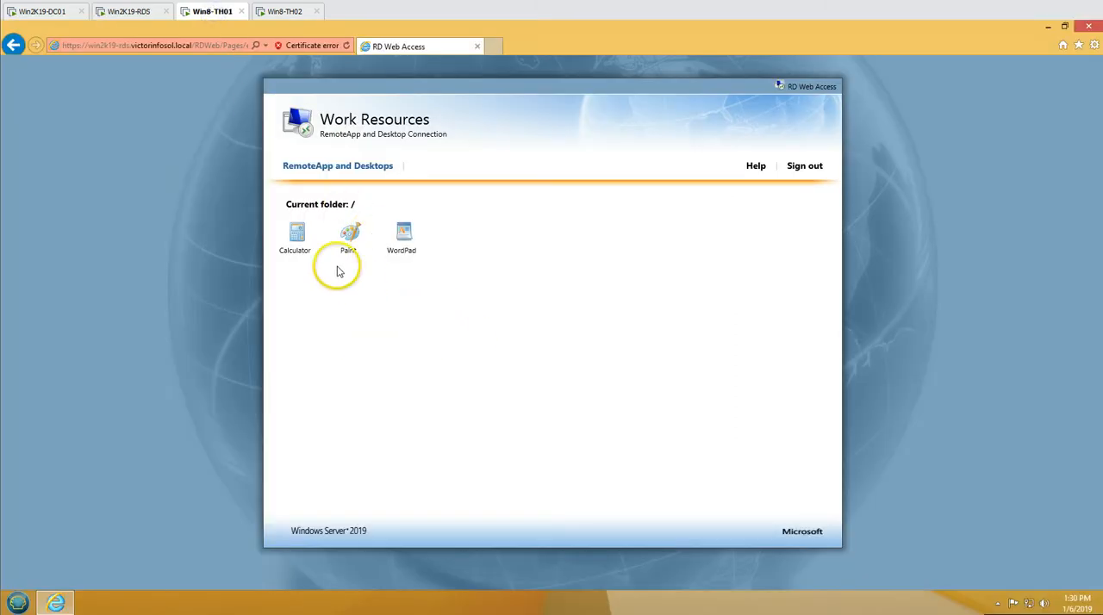
# Open the Calculator RemoteApp's connection file and connect, skipping future prompts for connections to this computer
pyautogui.click(301, 242)
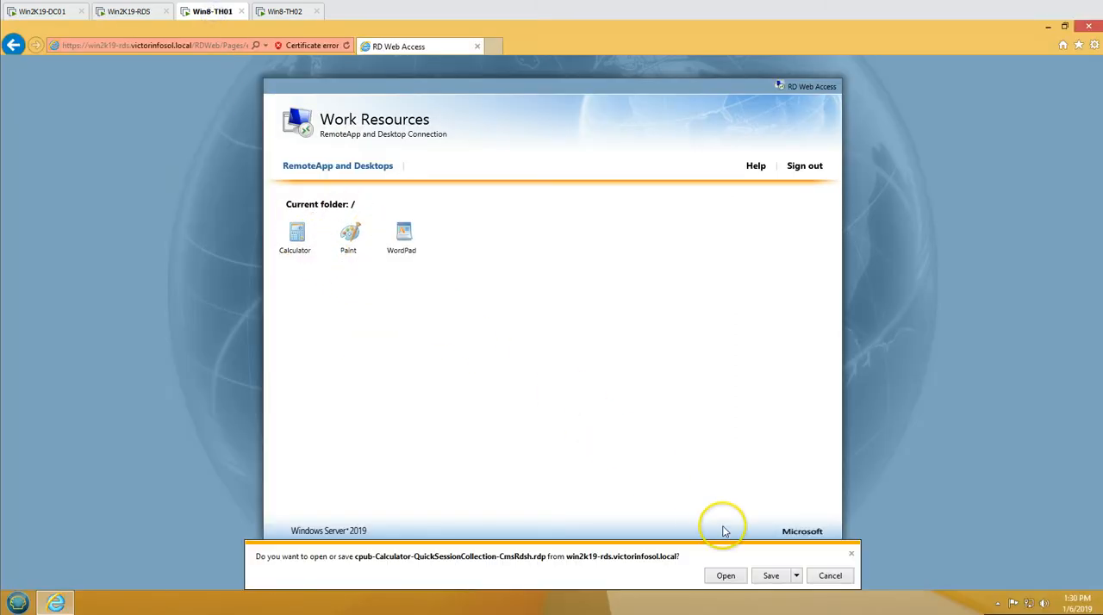
pyautogui.click(730, 578)
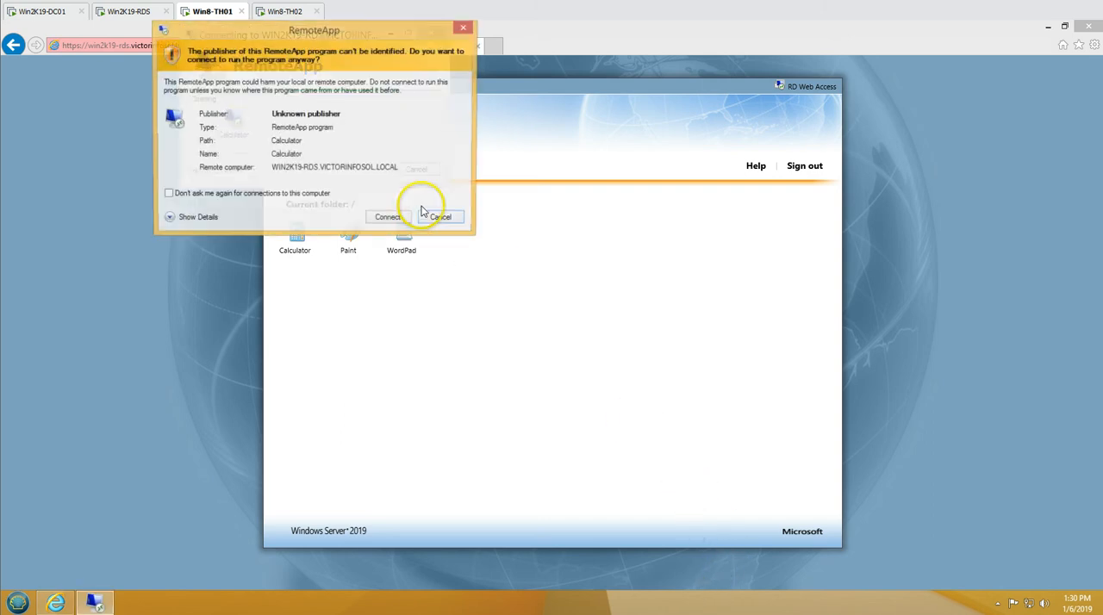
pyautogui.click(299, 197)
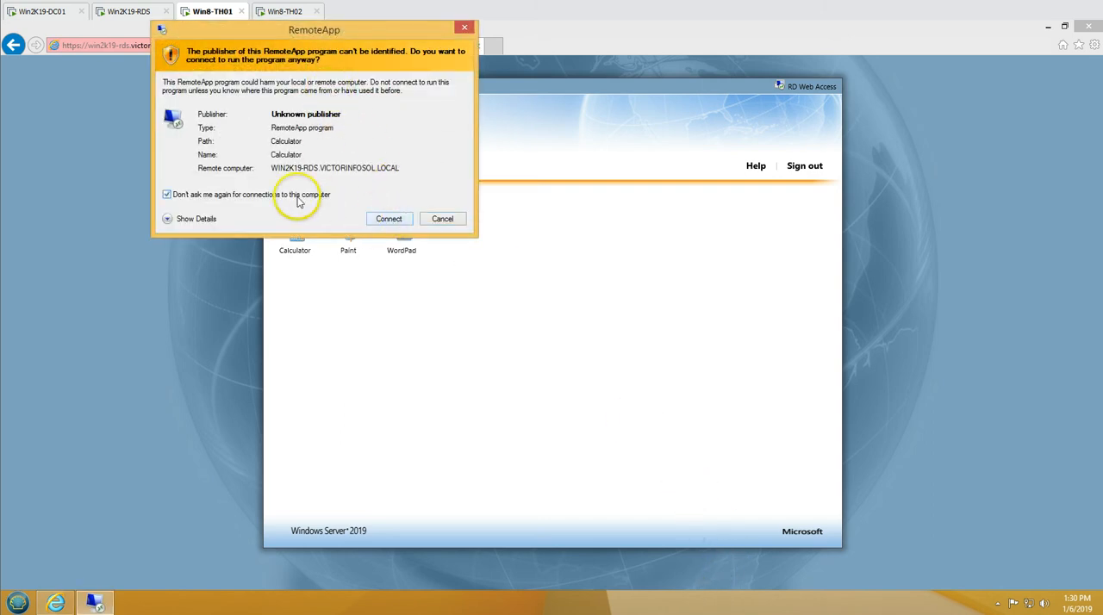
pyautogui.click(195, 219)
pyautogui.click(389, 315)
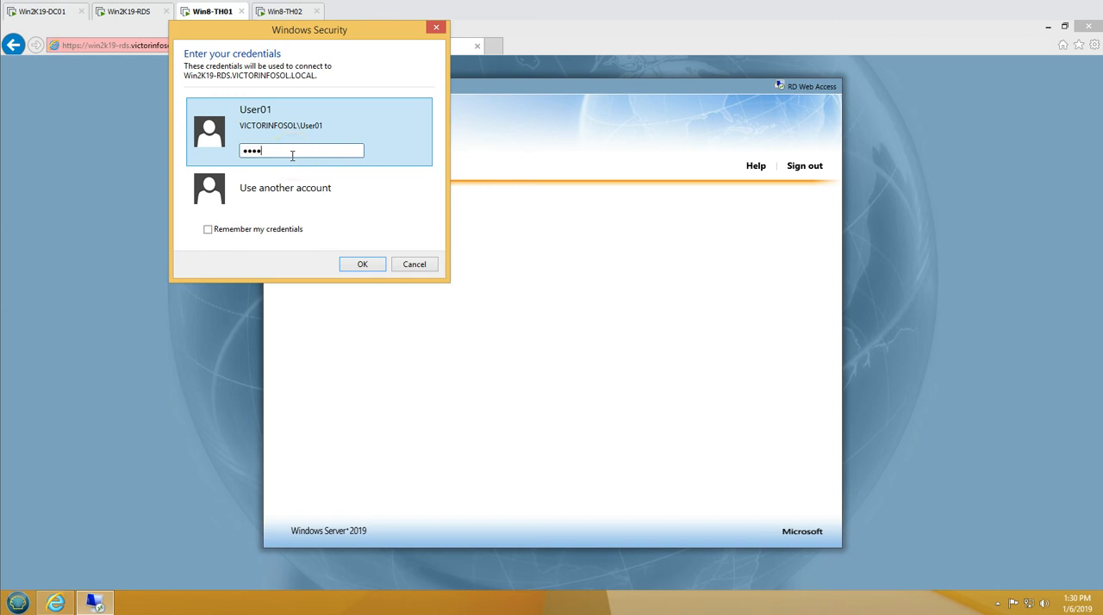
# Authenticate the Calculator connection with User01's account password and move the Calculator window clear of the program icons
pyautogui.press('Return')
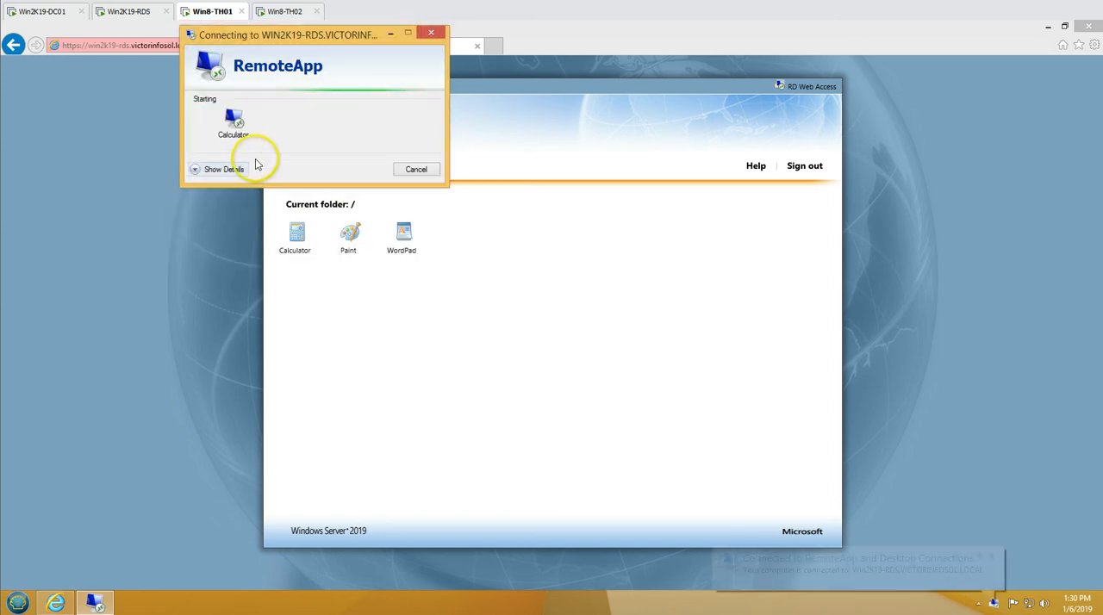
pyautogui.click(224, 168)
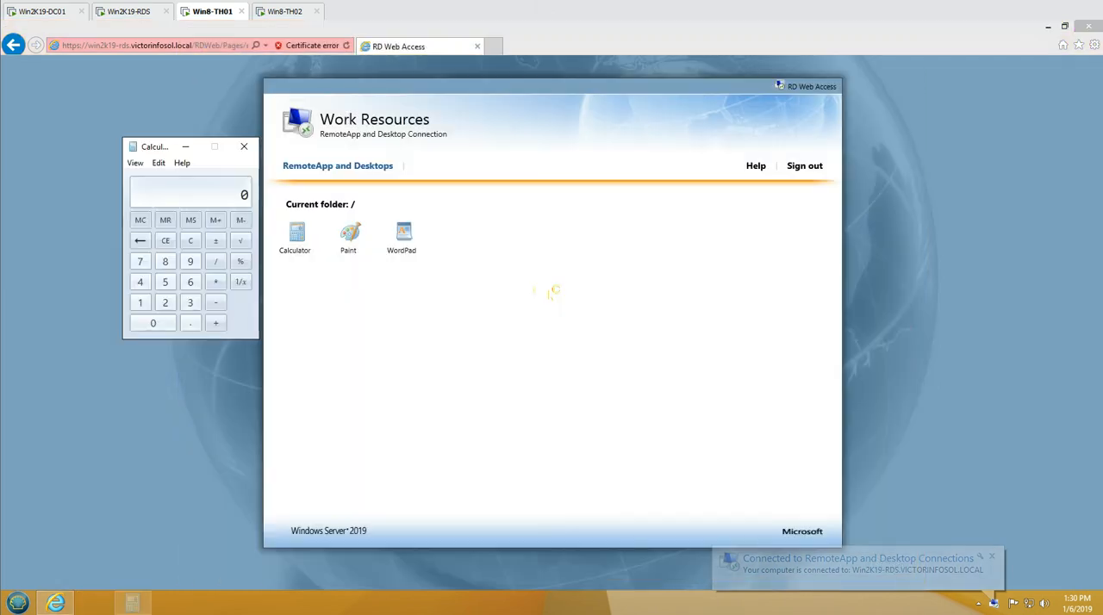
pyautogui.moveTo(145, 150); pyautogui.dragTo(712, 250)
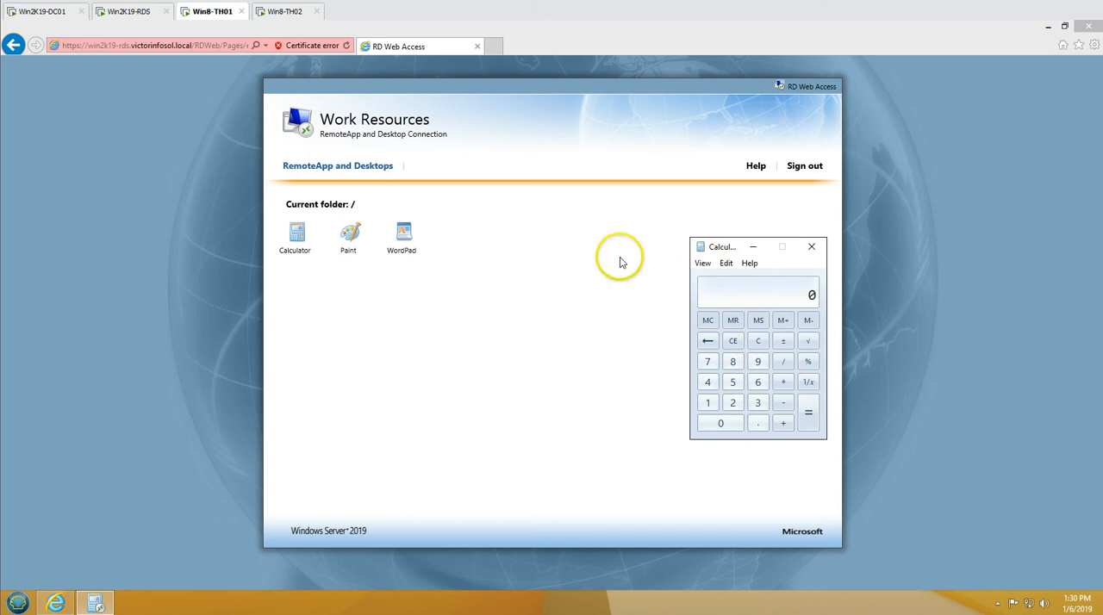
# Launch the Paint and WordPad RemoteApps from RD Web Access and minimize the browser behind them
pyautogui.click(350, 234)
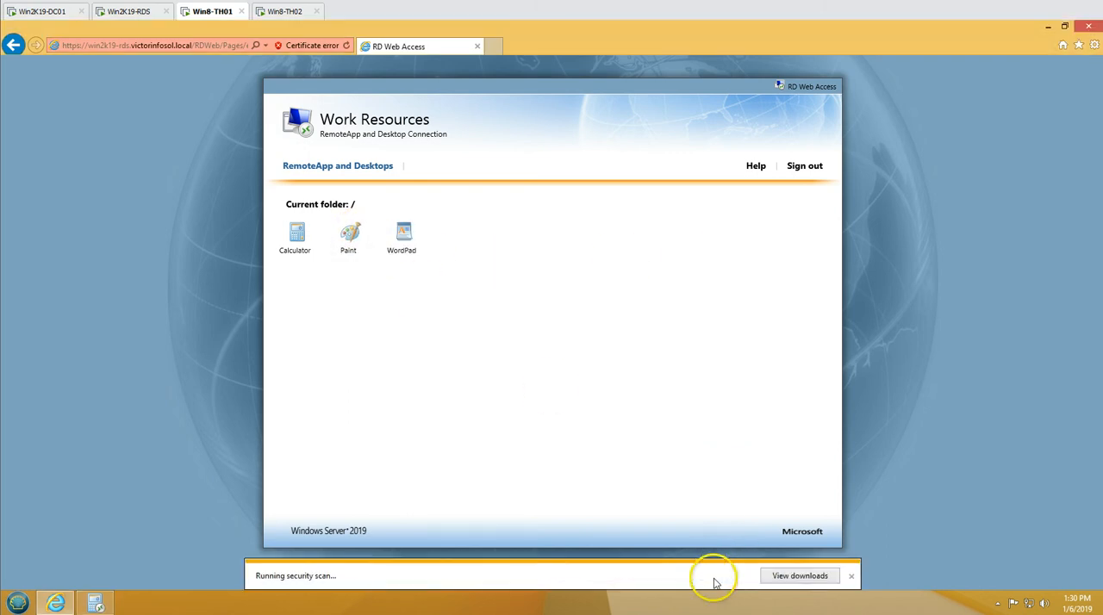
pyautogui.click(712, 577)
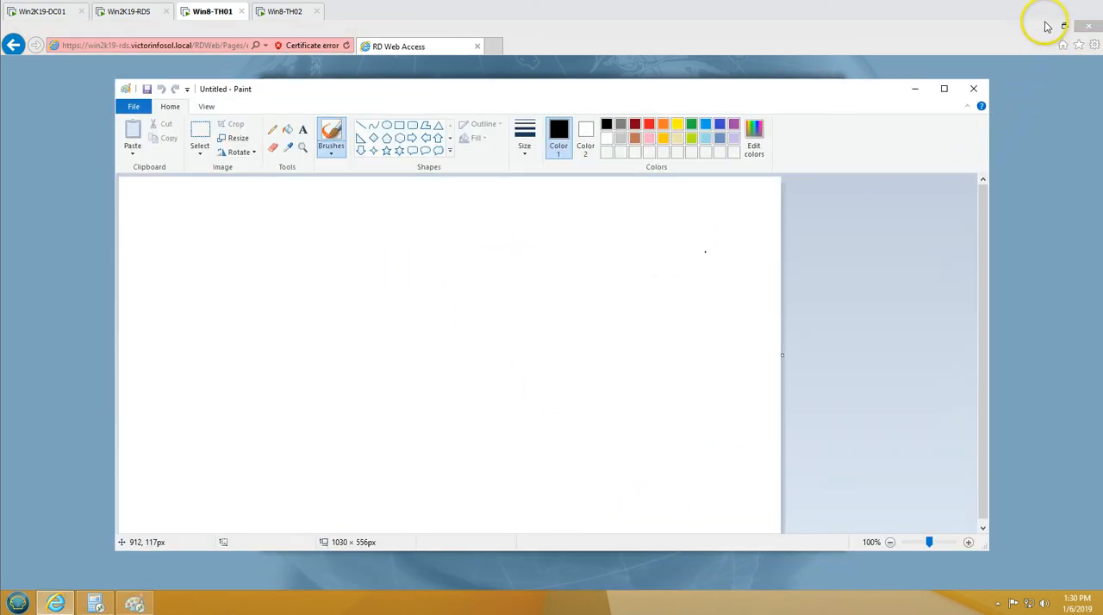
pyautogui.click(1046, 27)
pyautogui.click(393, 250)
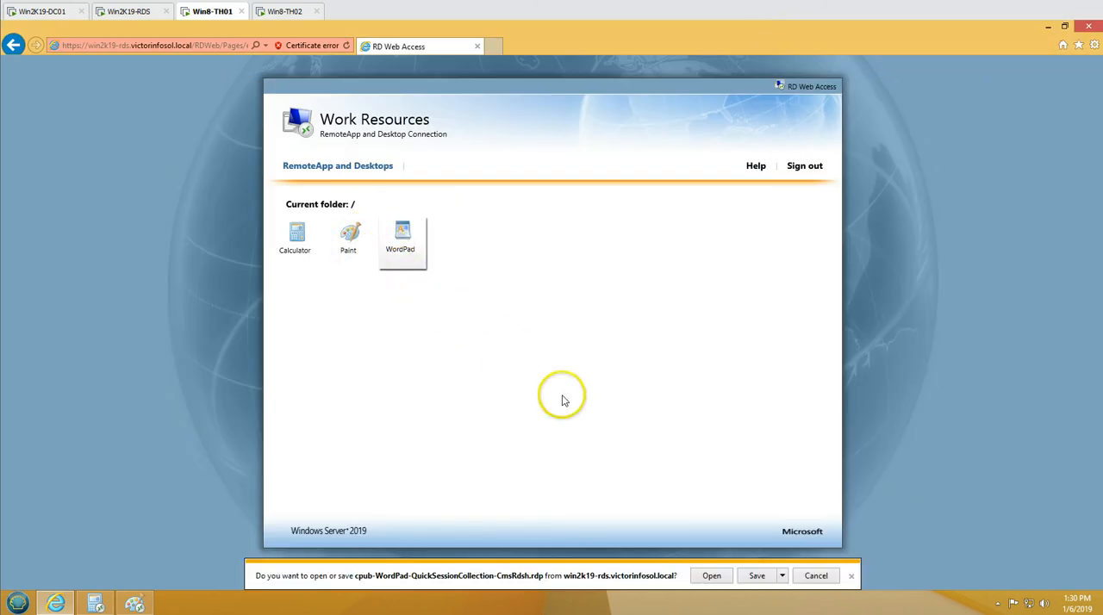
pyautogui.click(712, 576)
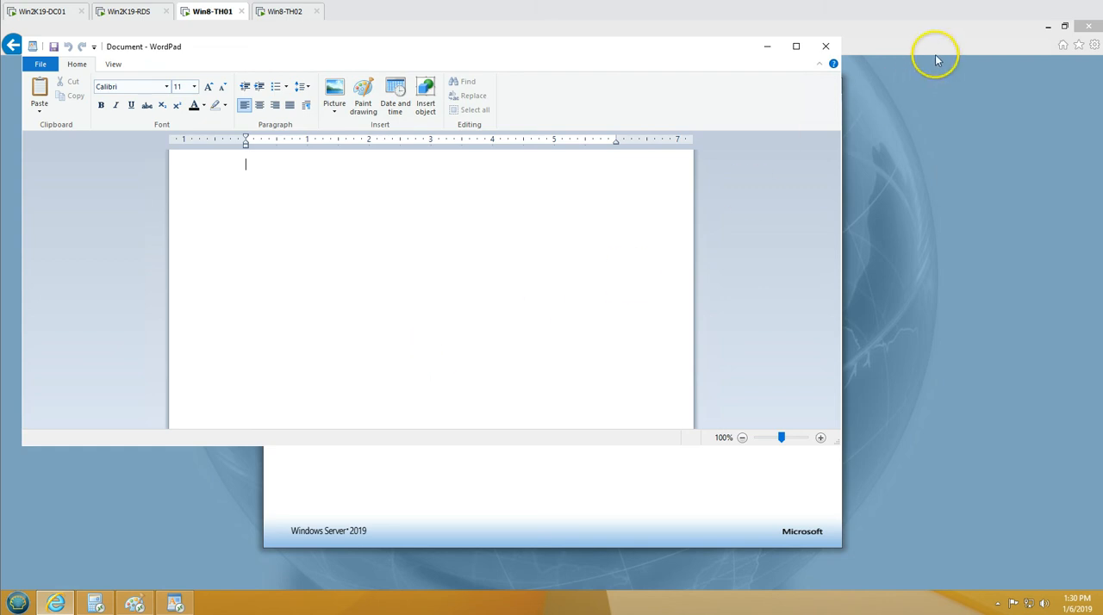
pyautogui.click(1046, 28)
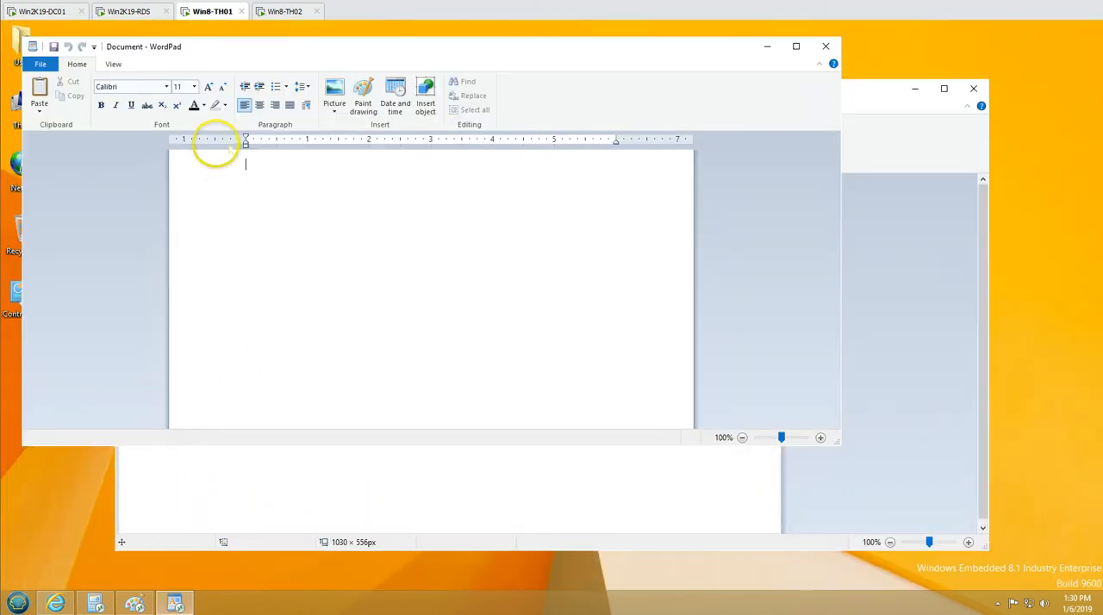
# On Win2K19-RDS, open Task Manager and view the users with sessions on the server
pyautogui.click(144, 13)
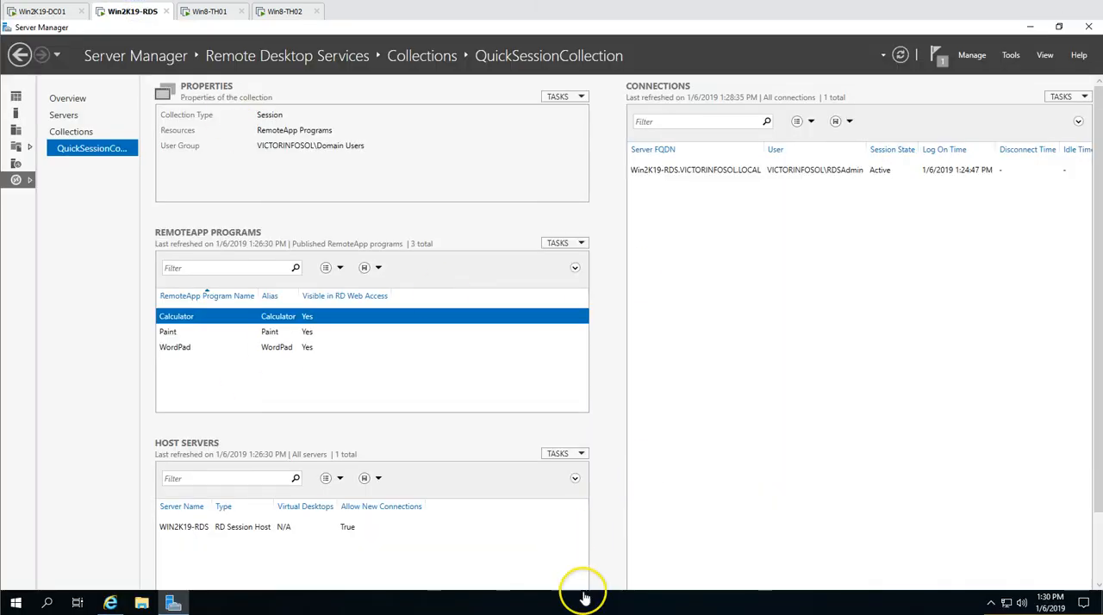
pyautogui.rightClick(636, 609)
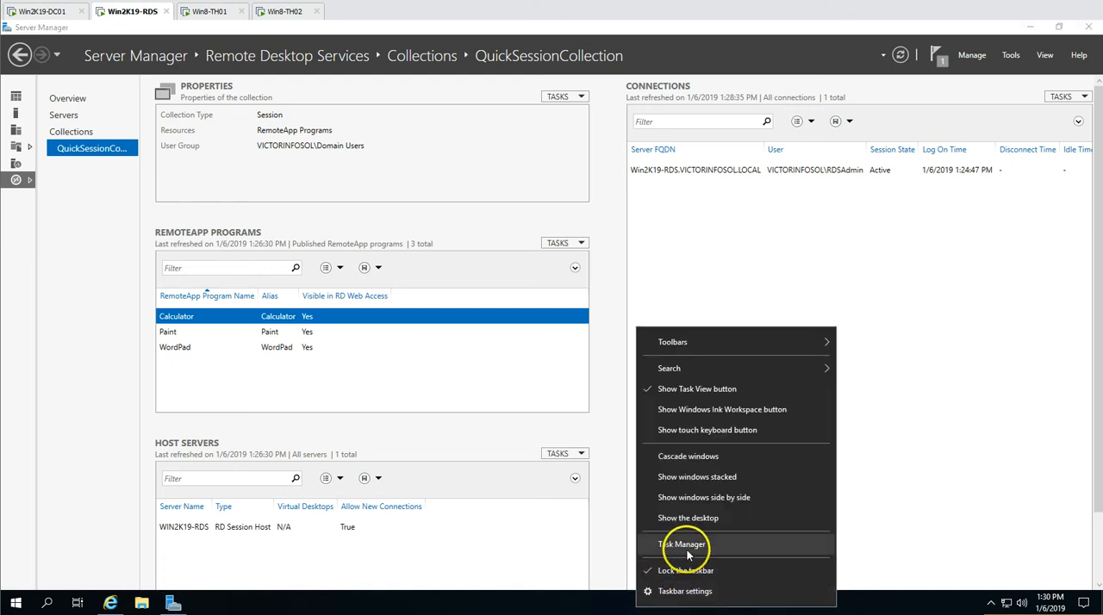
pyautogui.click(646, 539)
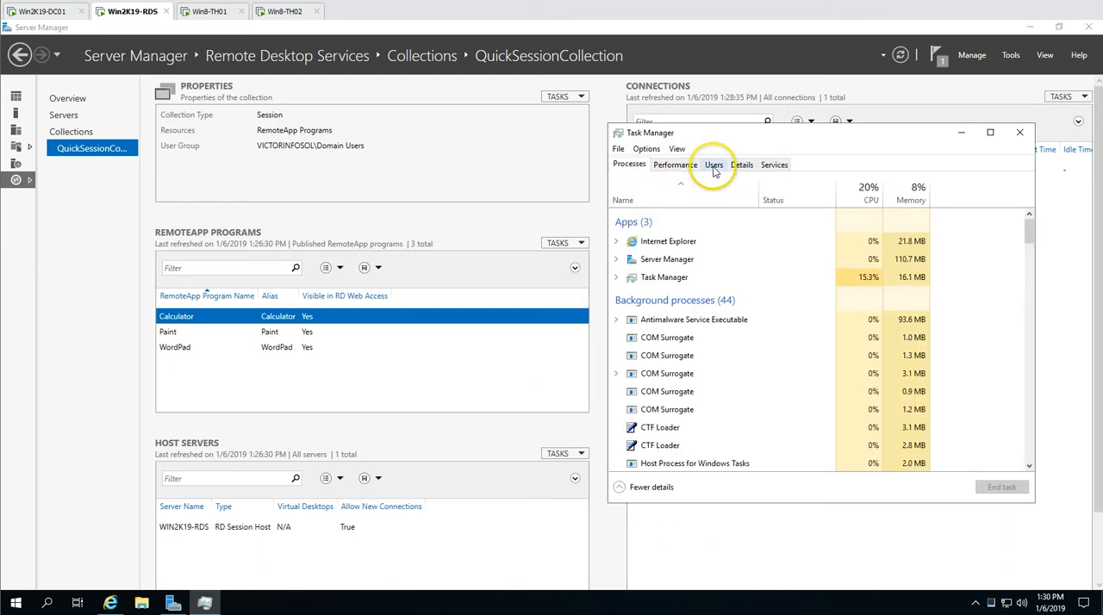
pyautogui.click(714, 169)
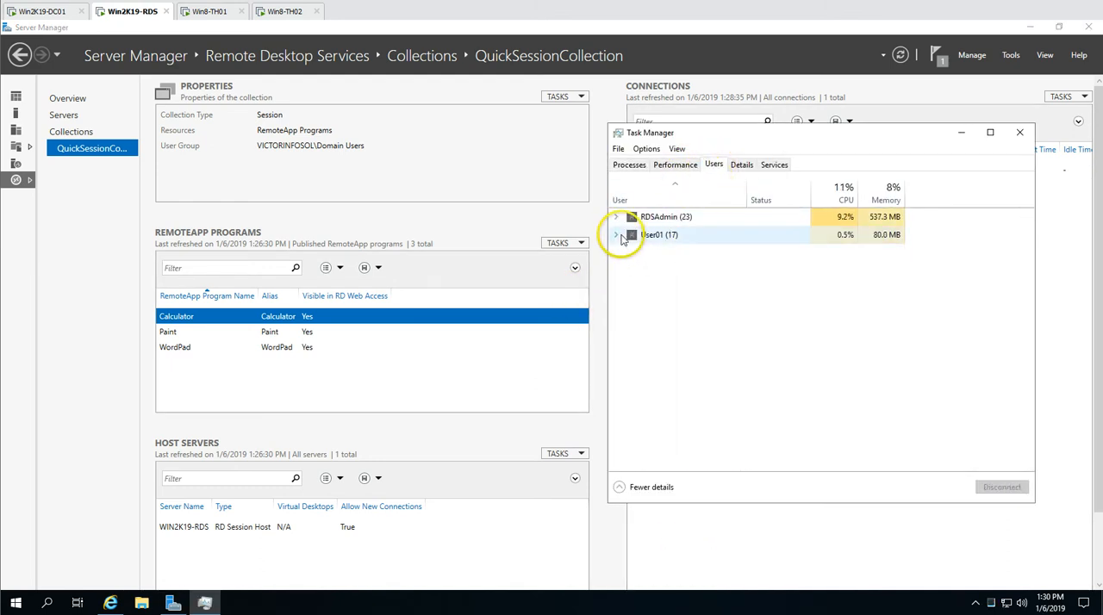
# Expand and collapse User01's process list in Task Manager, and move the window clear of the collection's connections
pyautogui.click(615, 239)
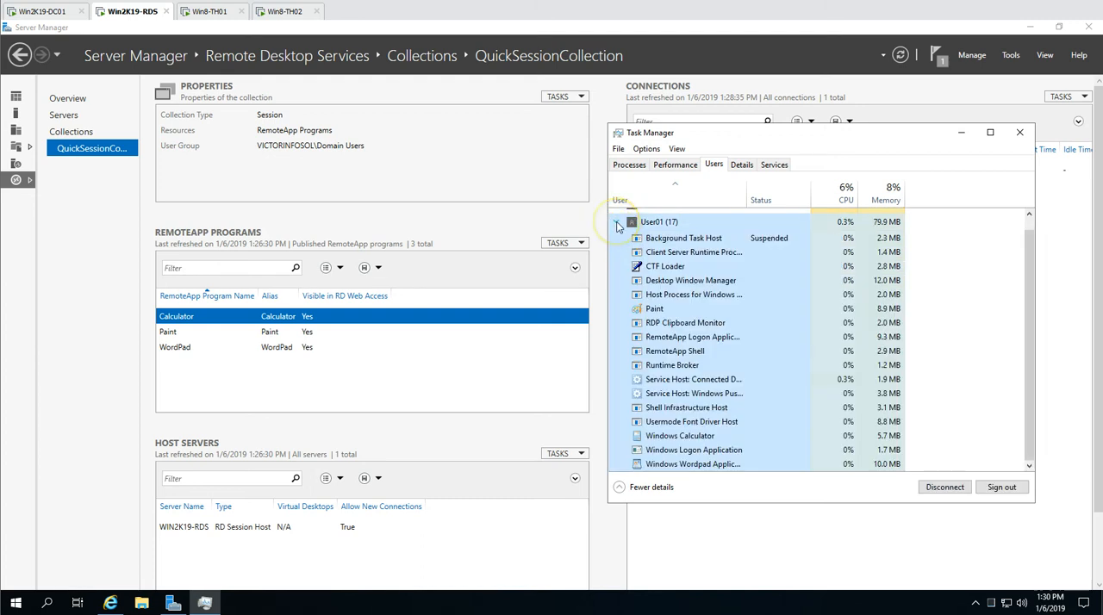
pyautogui.click(617, 222)
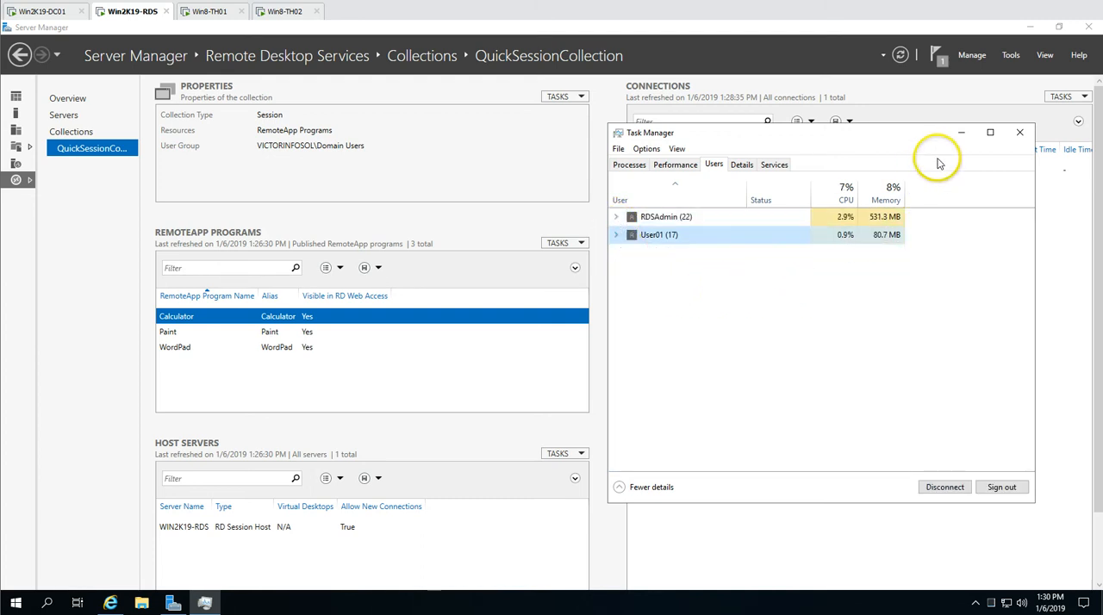
pyautogui.moveTo(917, 136); pyautogui.dragTo(145, 164)
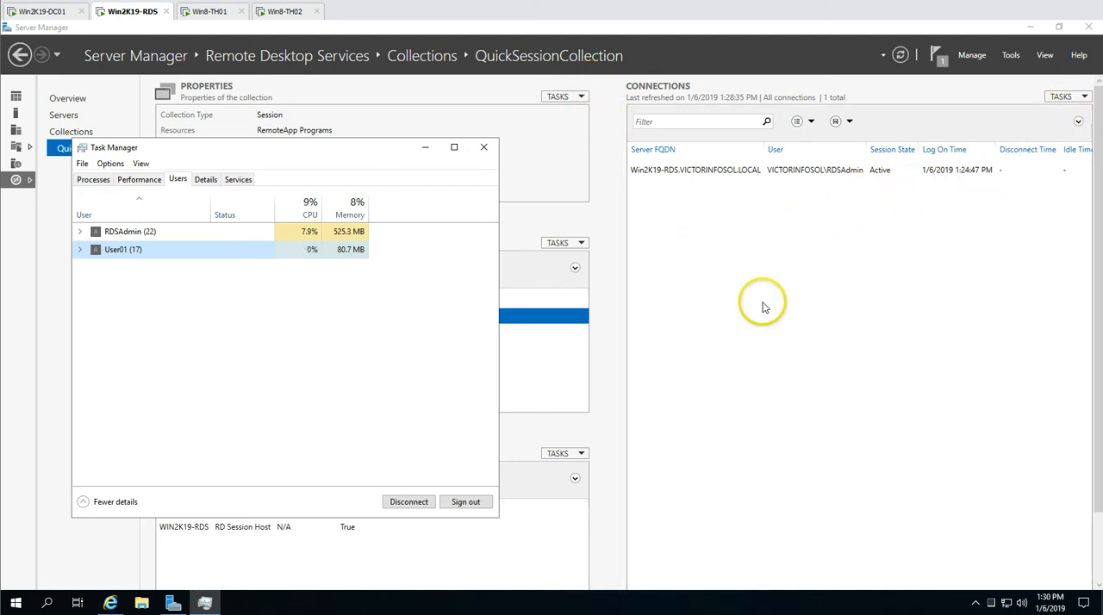
# Refresh the QuickSessionCollection connections list and select User01's connection
pyautogui.click(695, 187)
pyautogui.click(1061, 97)
pyautogui.click(1055, 120)
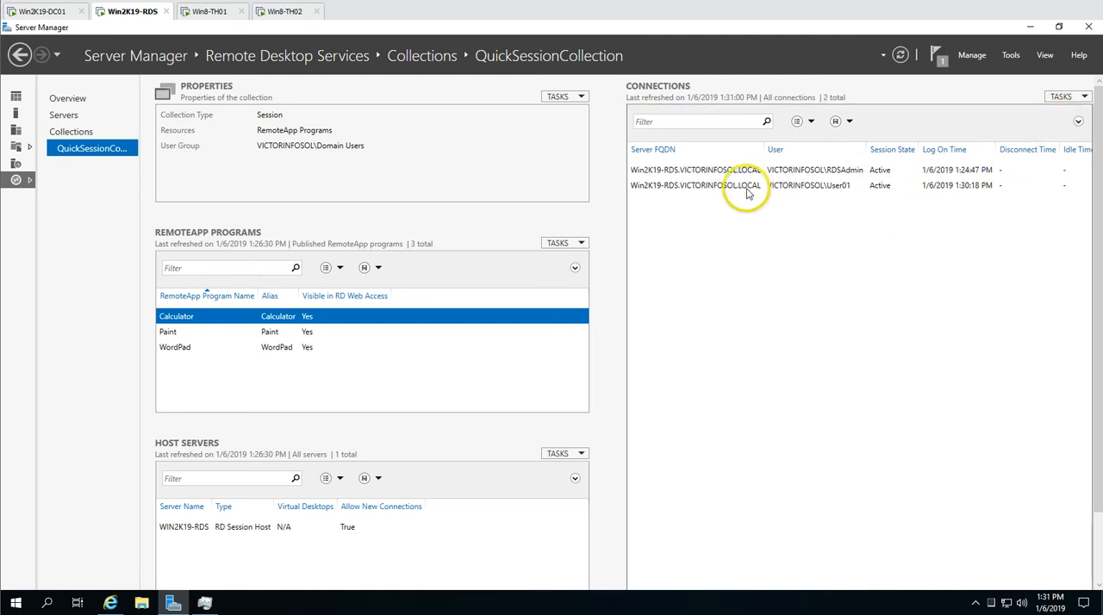
pyautogui.click(759, 188)
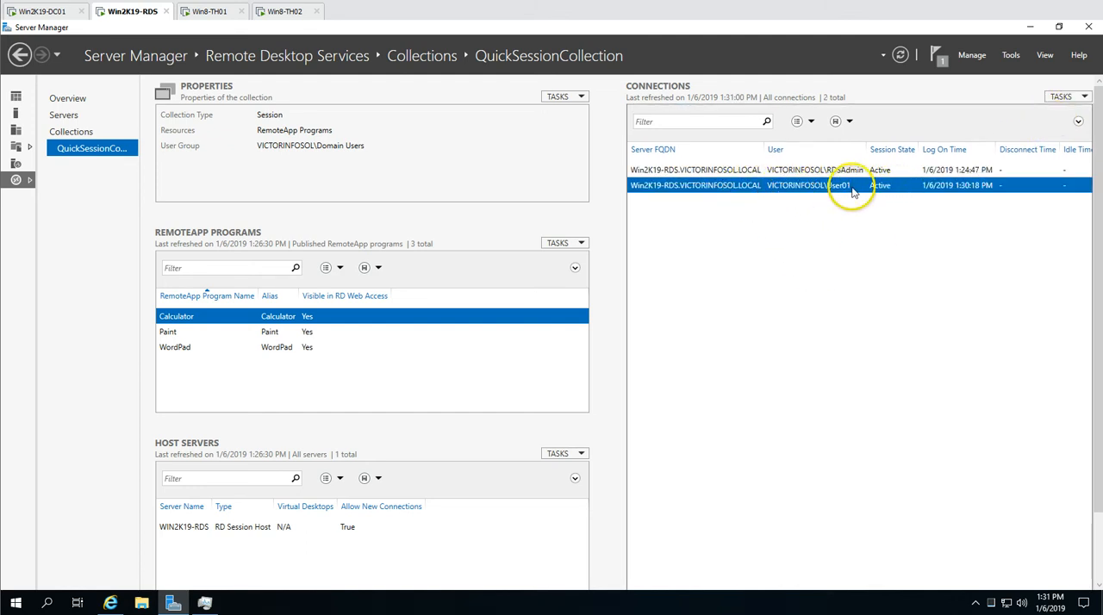
# Switch to the Win8-TH02 machine, search for and open Internet Explorer, and maximize its window
pyautogui.click(265, 15)
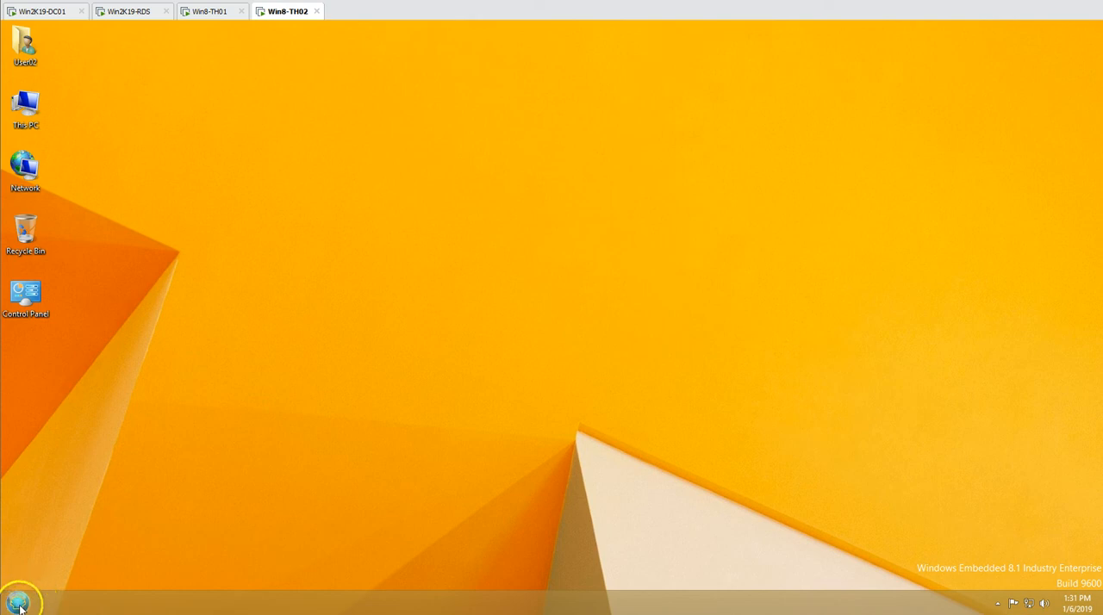
pyautogui.click(19, 603)
pyautogui.write('inter')
pyautogui.press('Return')
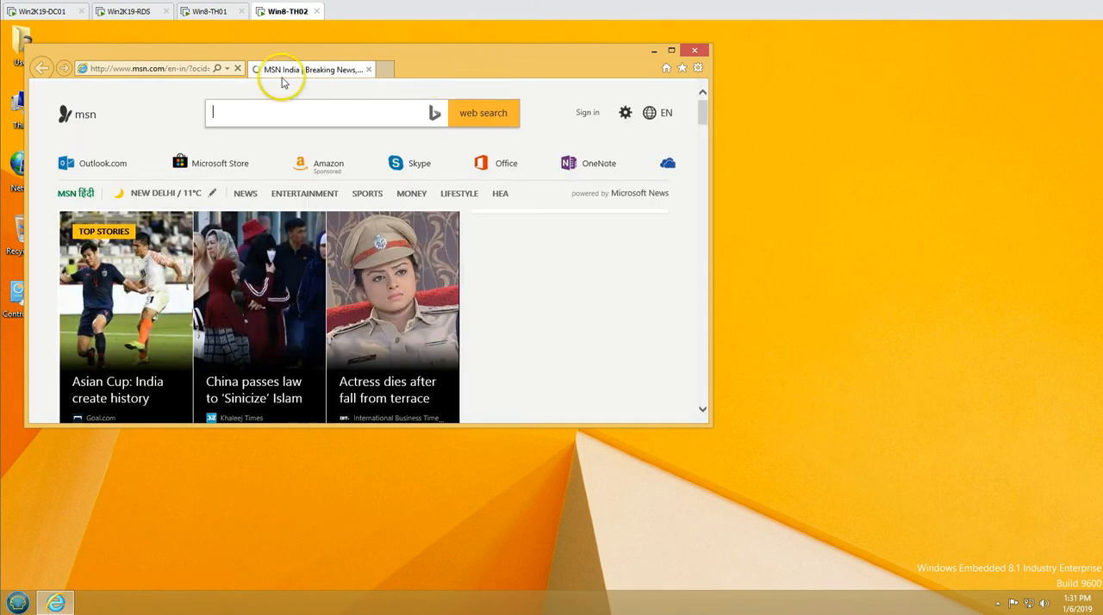
pyautogui.doubleClick(455, 69)
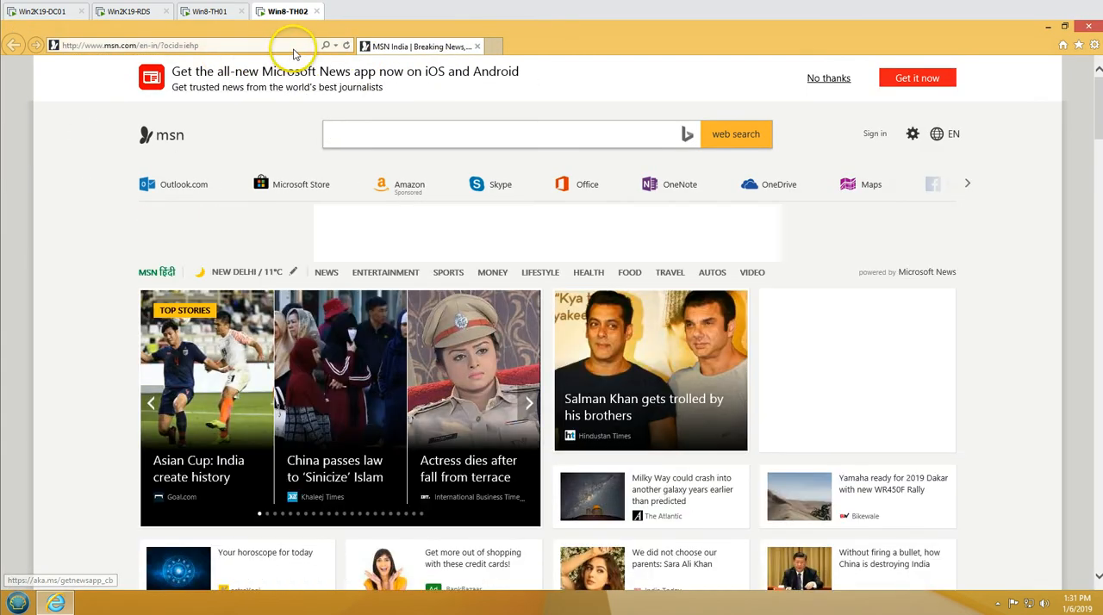
pyautogui.click(286, 45)
pyautogui.write('https://win2k19-rds.victorinfosol.local/RDWeb')
pyautogui.press('Return')
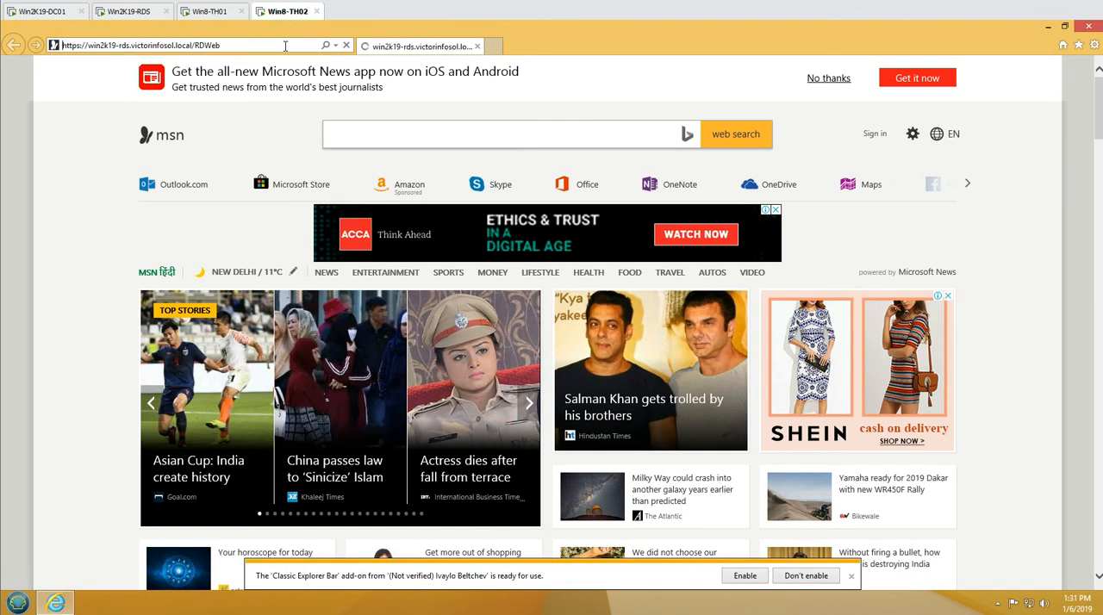
pyautogui.click(851, 578)
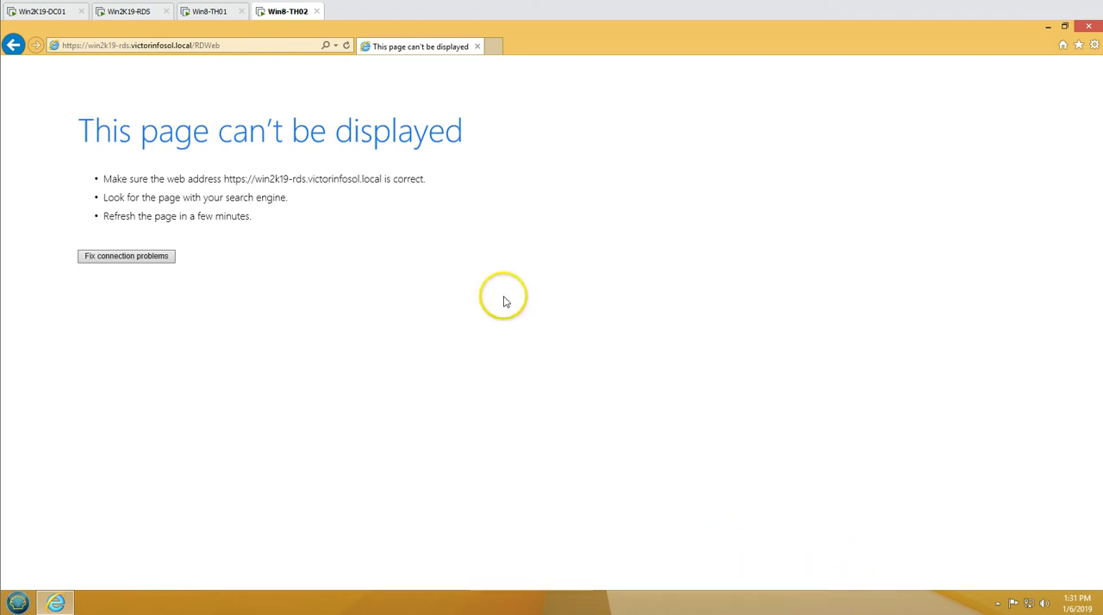
pyautogui.click(251, 51)
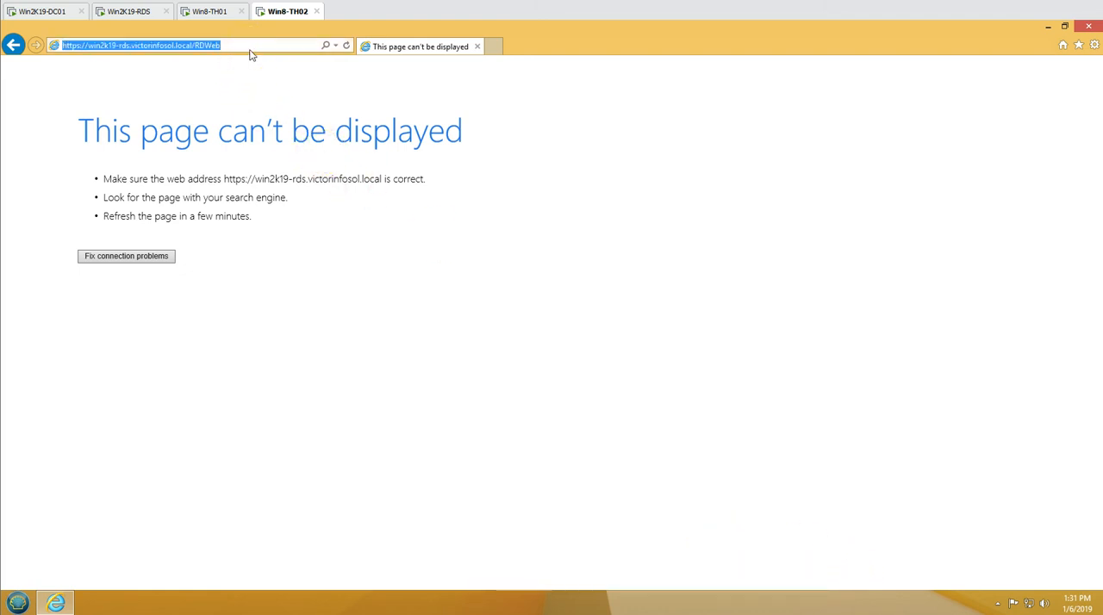
pyautogui.click(251, 53)
pyautogui.press('Return')
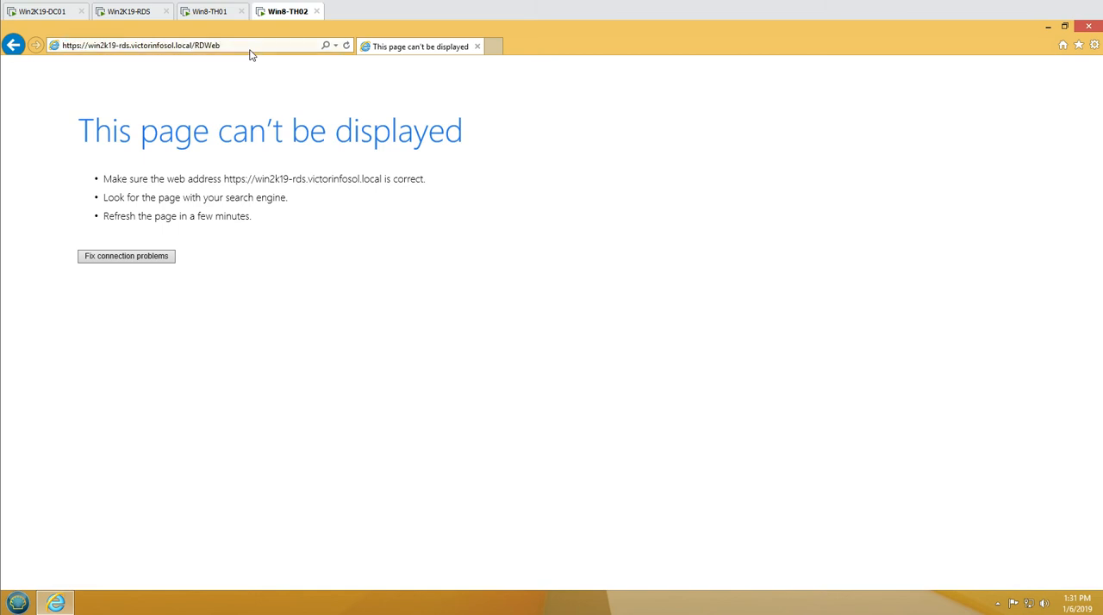
pyautogui.click(90, 49)
pyautogui.click(87, 45)
pyautogui.moveTo(88, 45); pyautogui.dragTo(227, 49)
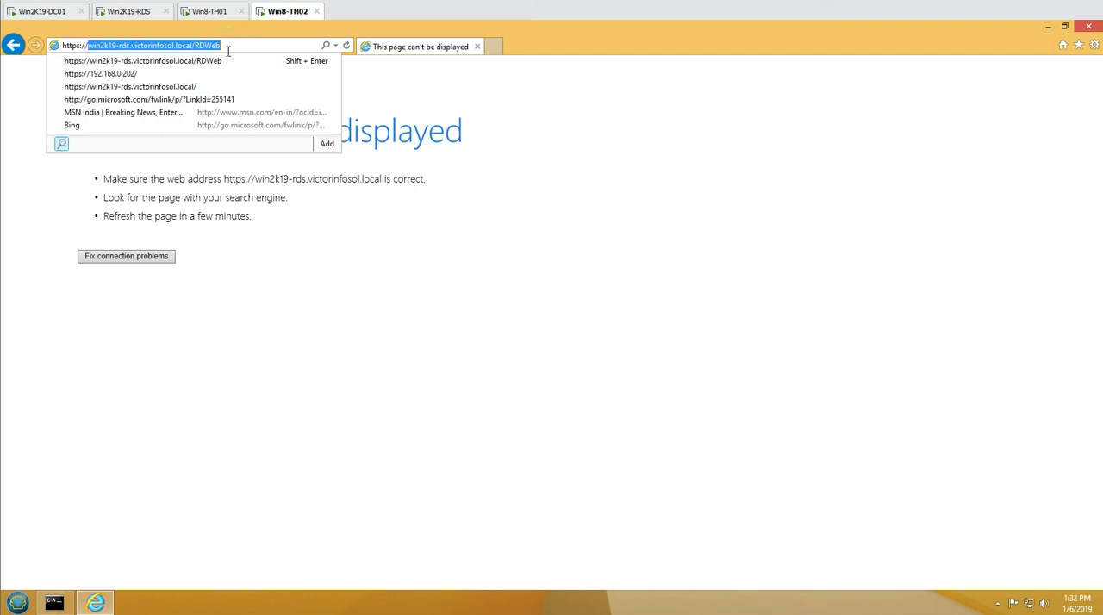
pyautogui.write('19')
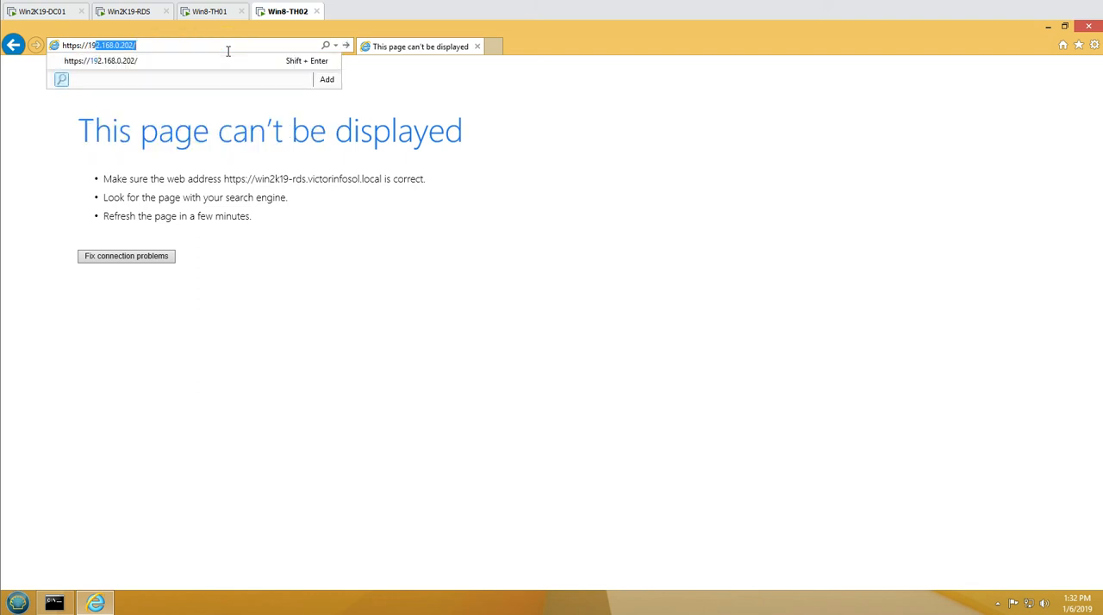
pyautogui.write('red')
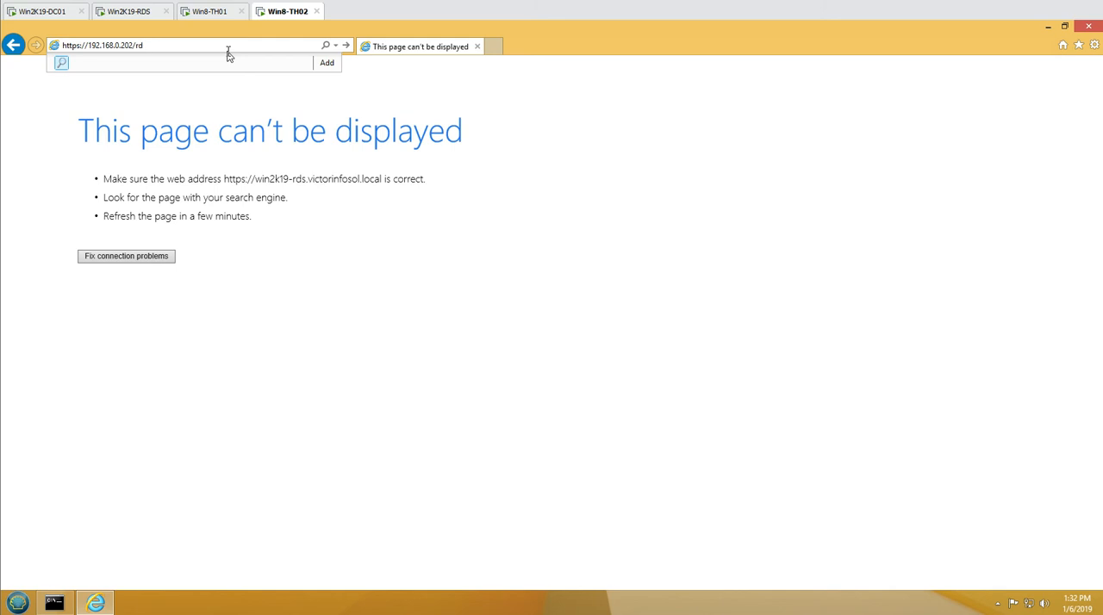
pyautogui.press('Return')
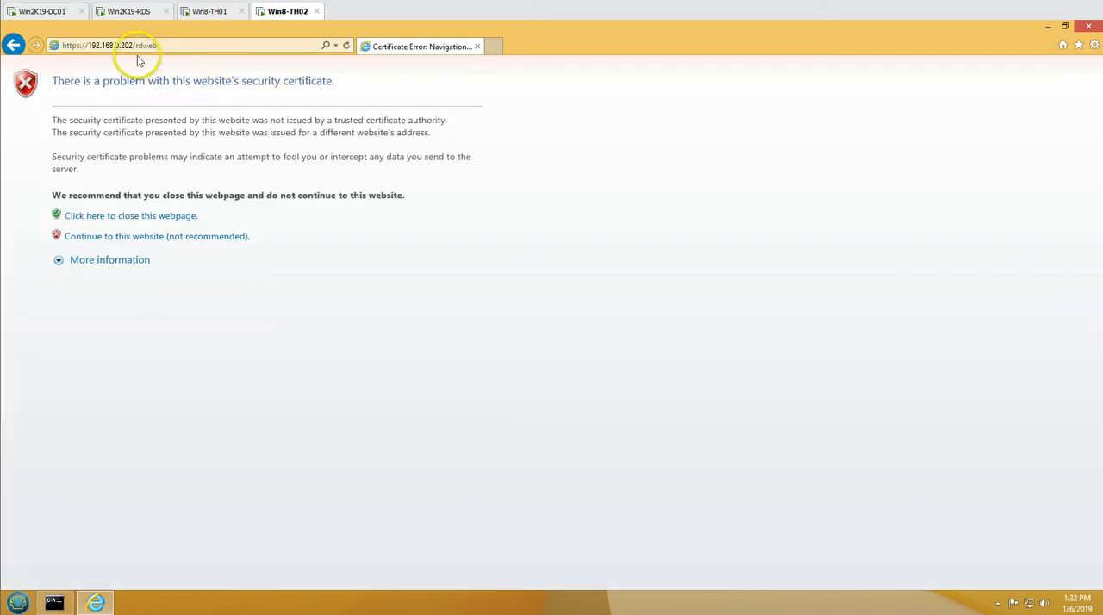
pyautogui.click(118, 238)
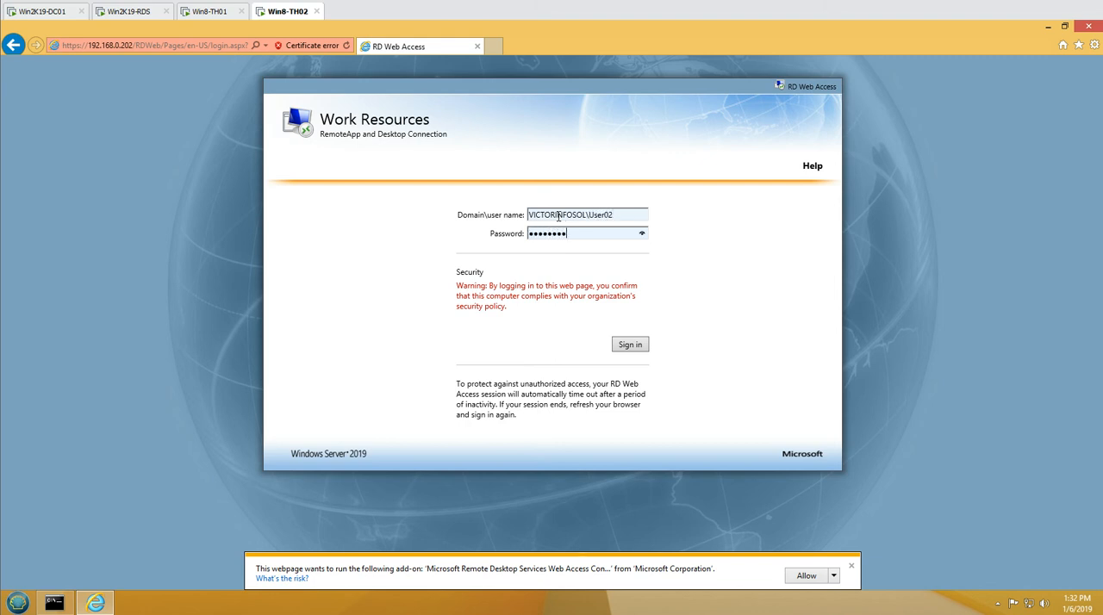
# Sign in to RD Web Access as VICTORINFOSOL\User02 with the account password, and dismiss the offer to store it
pyautogui.press('Return')
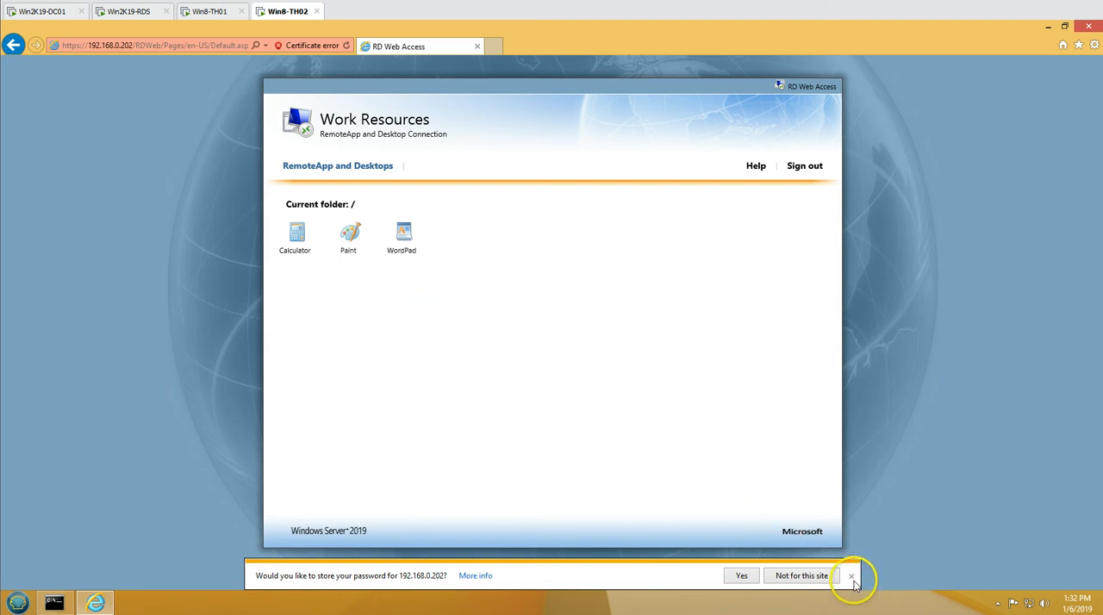
pyautogui.click(853, 579)
# Try to launch the Calculator RemoteApp by opening its connection file and connecting, and dismiss the resulting dialog
pyautogui.click(295, 235)
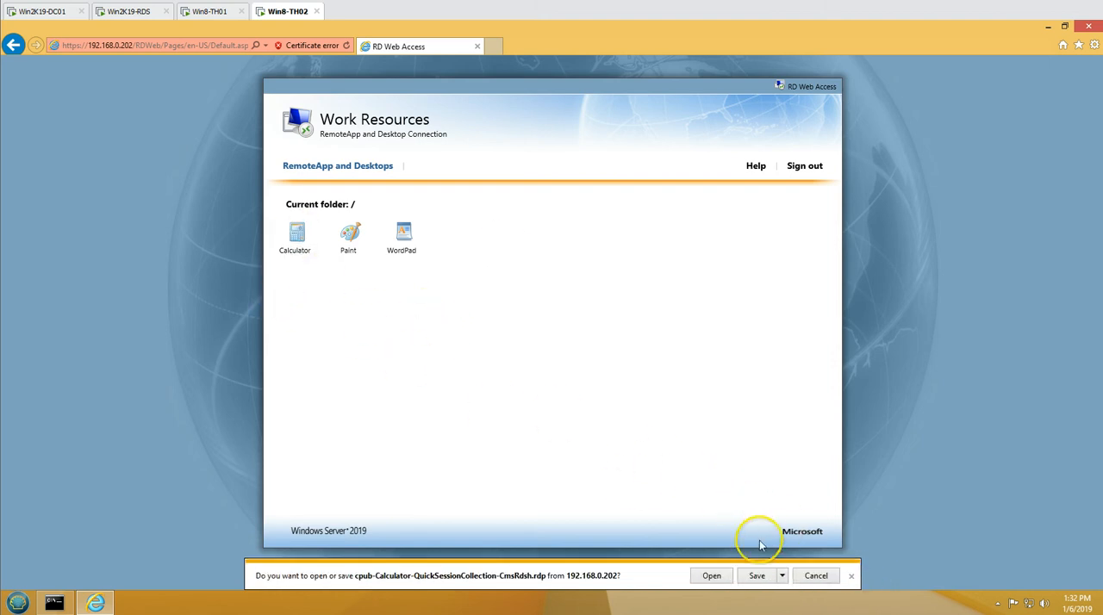
pyautogui.click(712, 575)
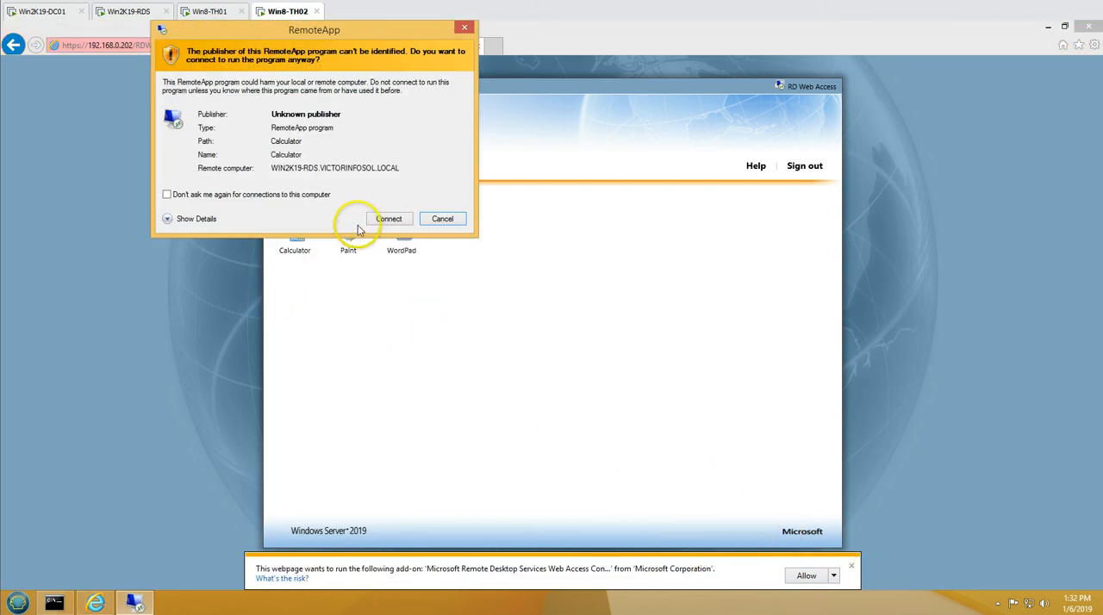
pyautogui.click(389, 219)
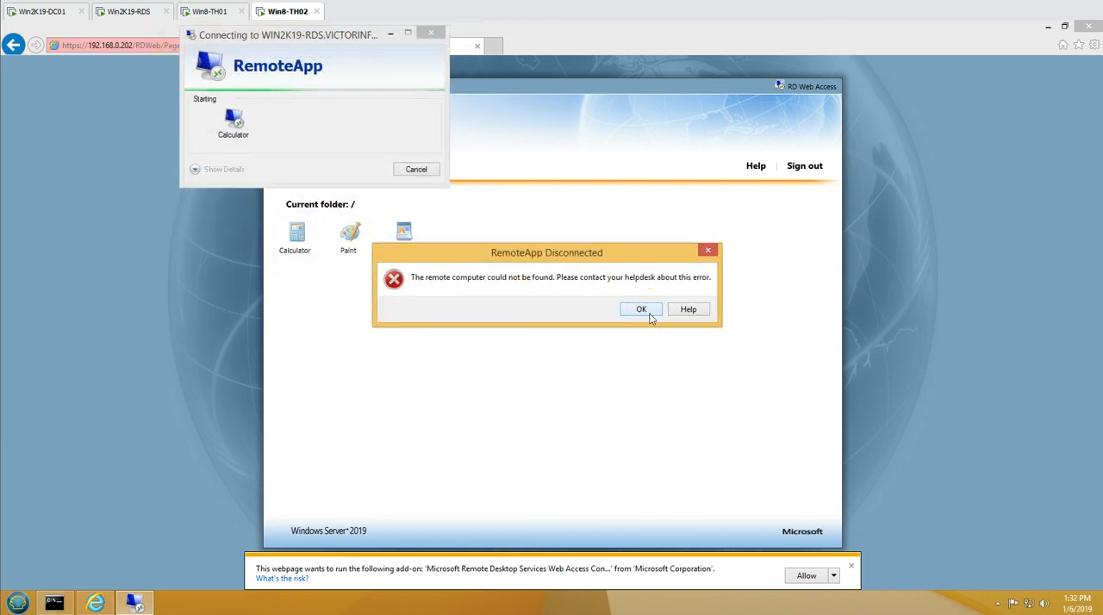
pyautogui.click(648, 316)
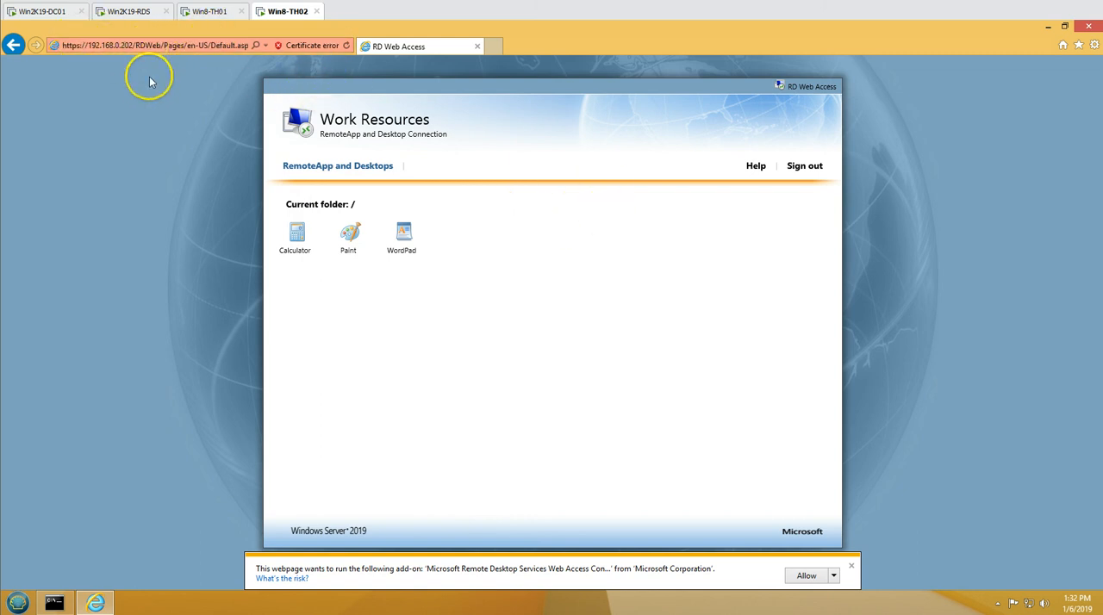
# Restart the Win8-TH02 machine
pyautogui.click(21, 601)
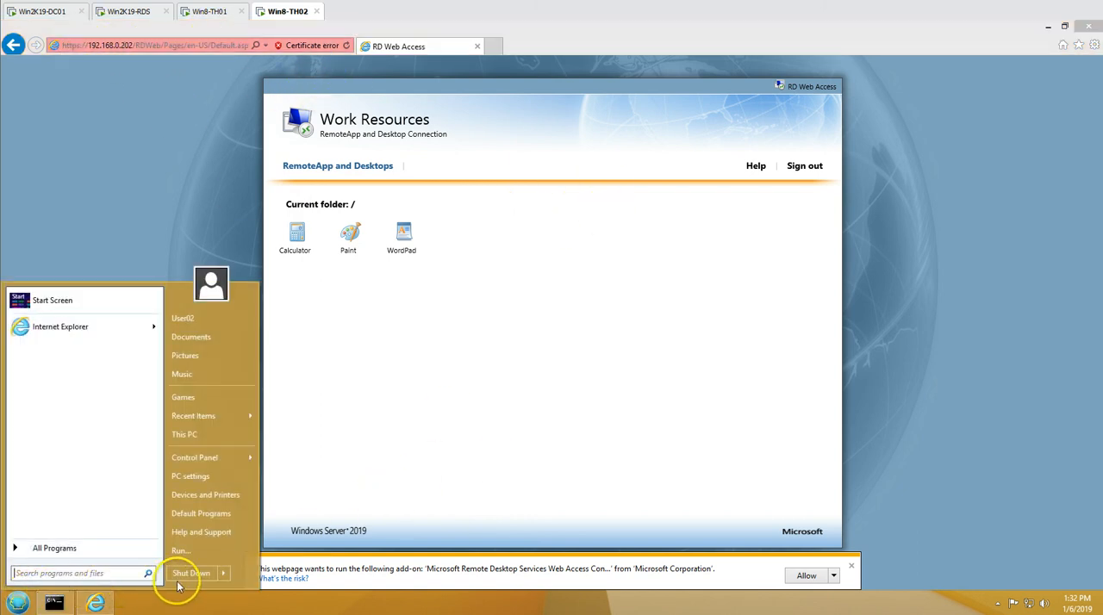
pyautogui.click(224, 573)
pyautogui.click(249, 561)
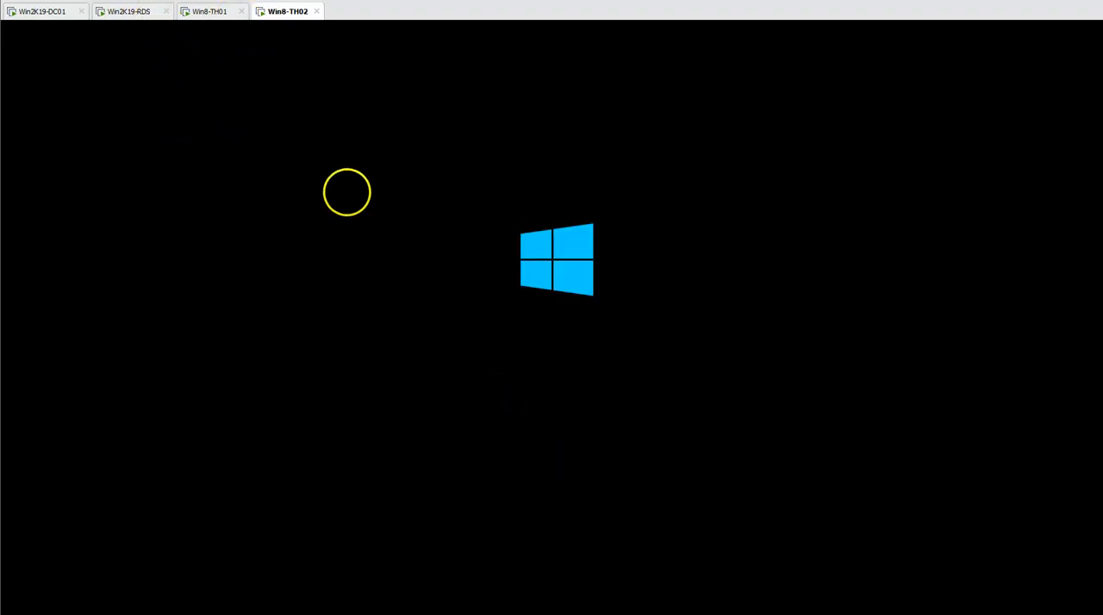
# Switch to Win2K19-RDS, refresh the QuickSessionCollection page, and minimize Server Manager
pyautogui.click(143, 12)
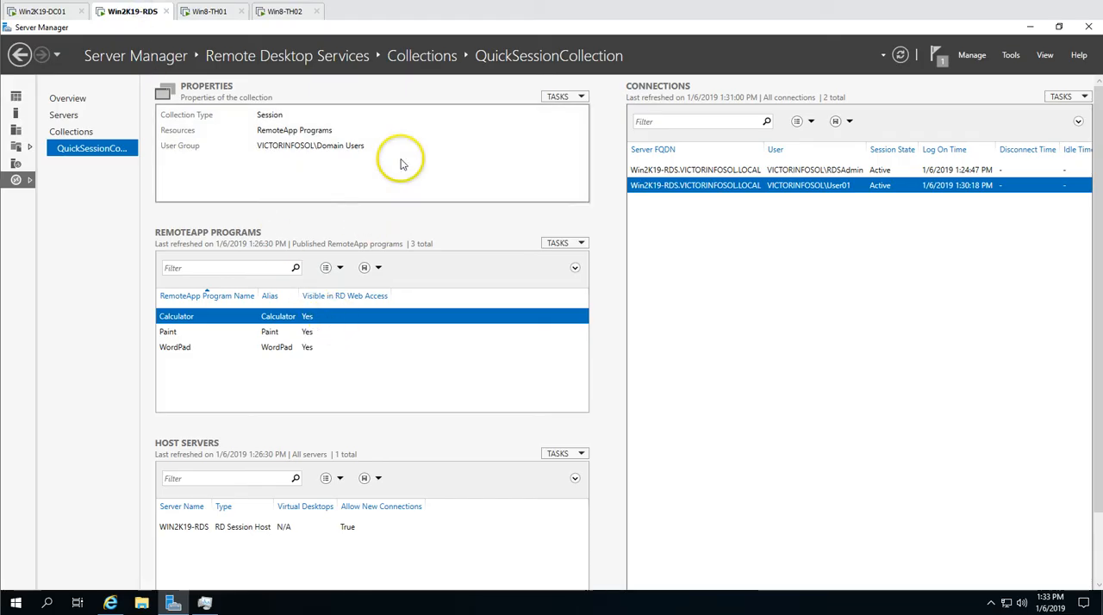
pyautogui.click(899, 56)
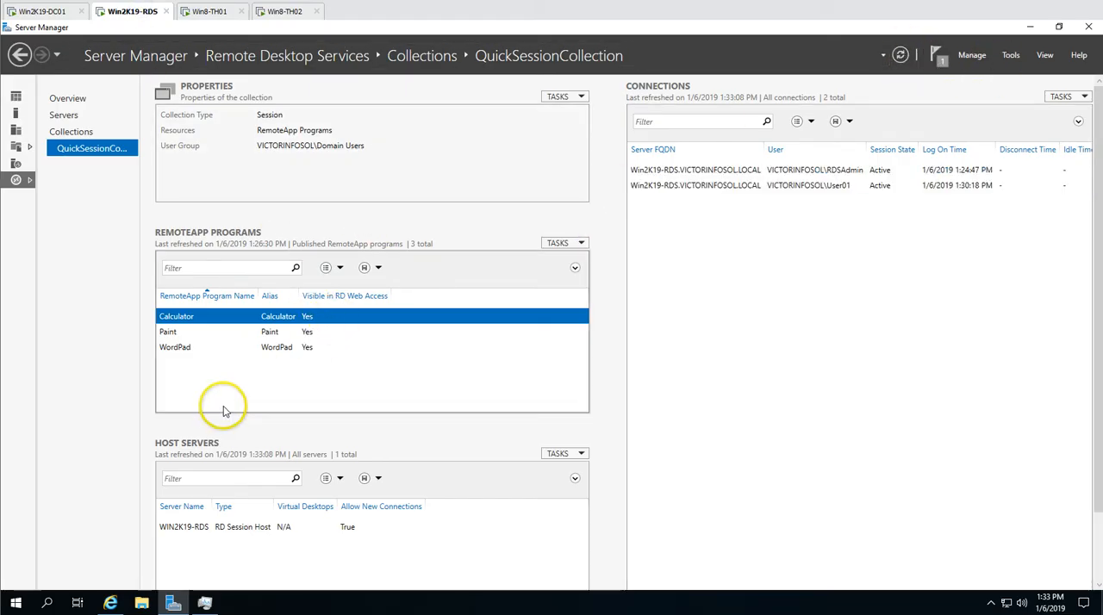
pyautogui.click(174, 606)
# Open File Explorer at This PC and browse the contents of DVD Drive (Z:) 16.0.4266.1001
pyautogui.click(144, 604)
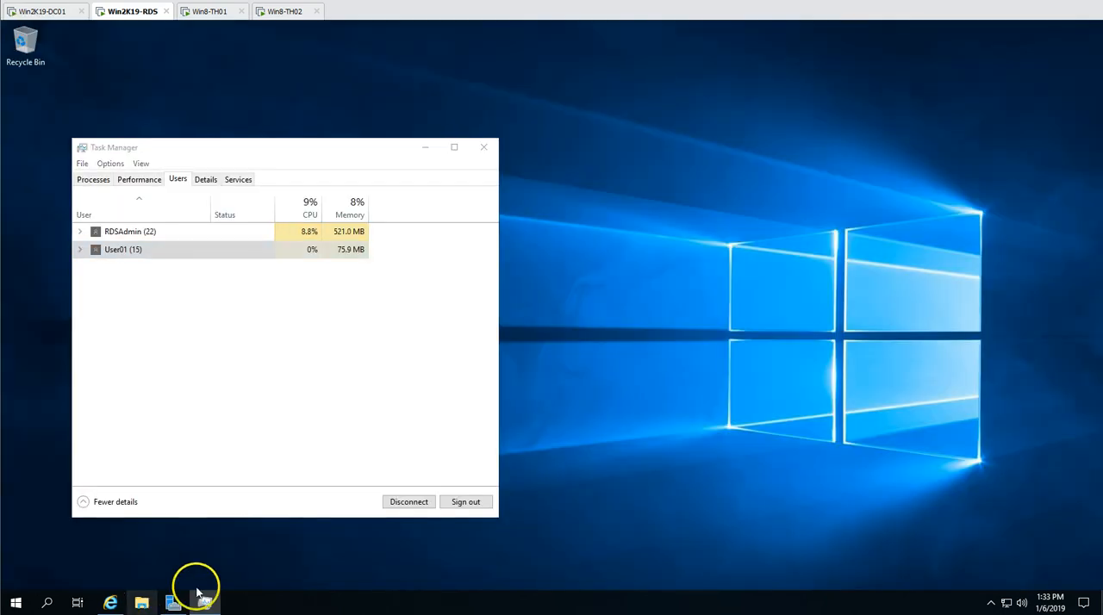
pyautogui.click(220, 277)
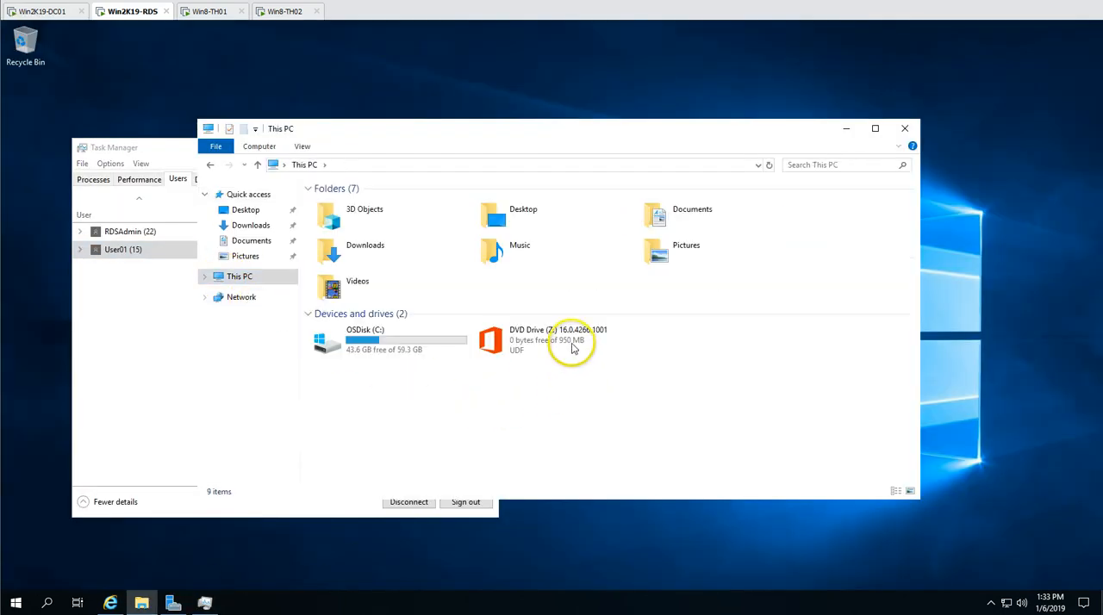
pyautogui.doubleClick(572, 347)
pyautogui.click(632, 321)
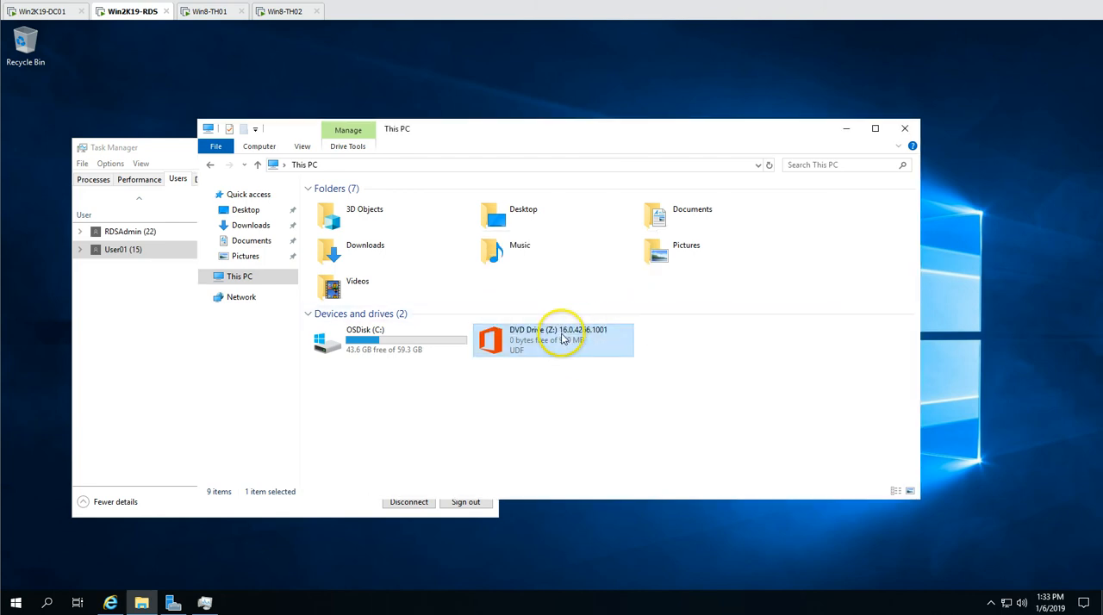
pyautogui.rightClick(564, 335)
pyautogui.click(609, 400)
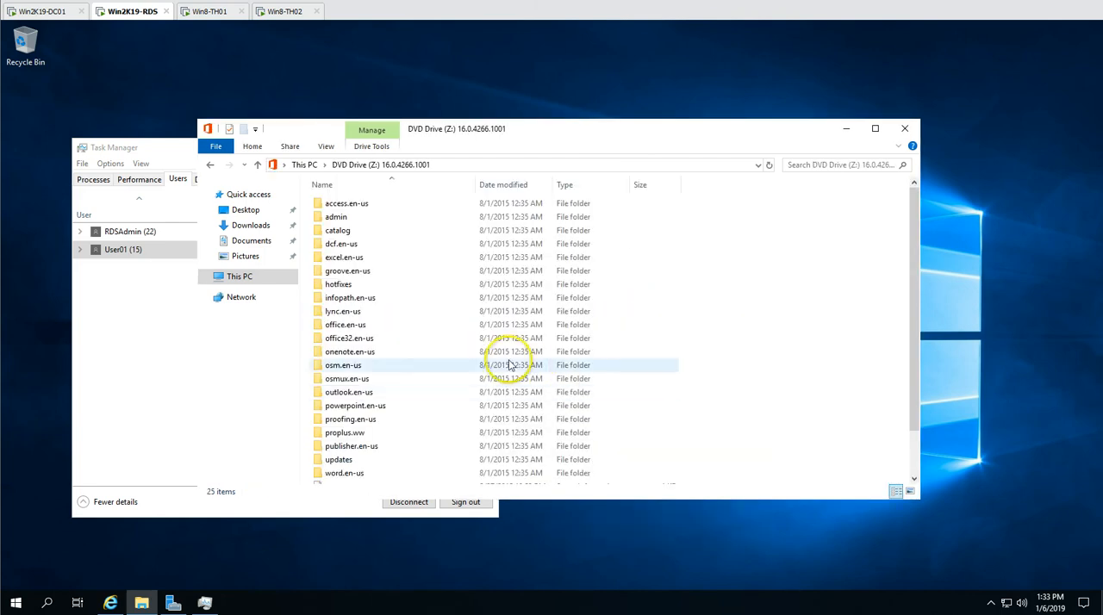
# Run the setup application from the DVD drive and close the File Explorer window
pyautogui.click(390, 355)
pyautogui.scroll(-1, 379, 379)
pyautogui.doubleClick(340, 477)
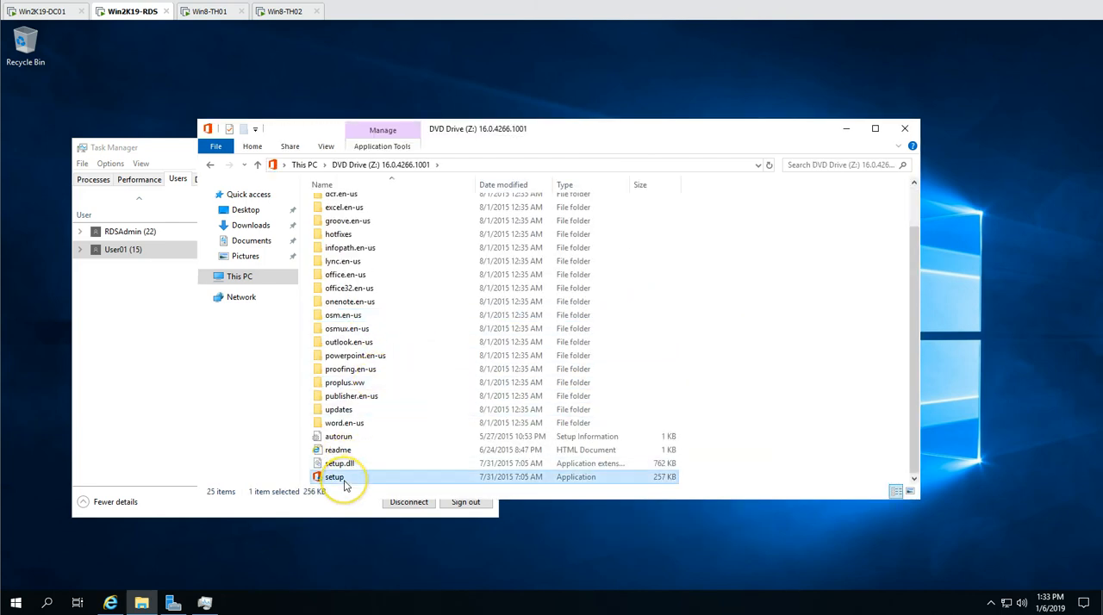
pyautogui.click(517, 401)
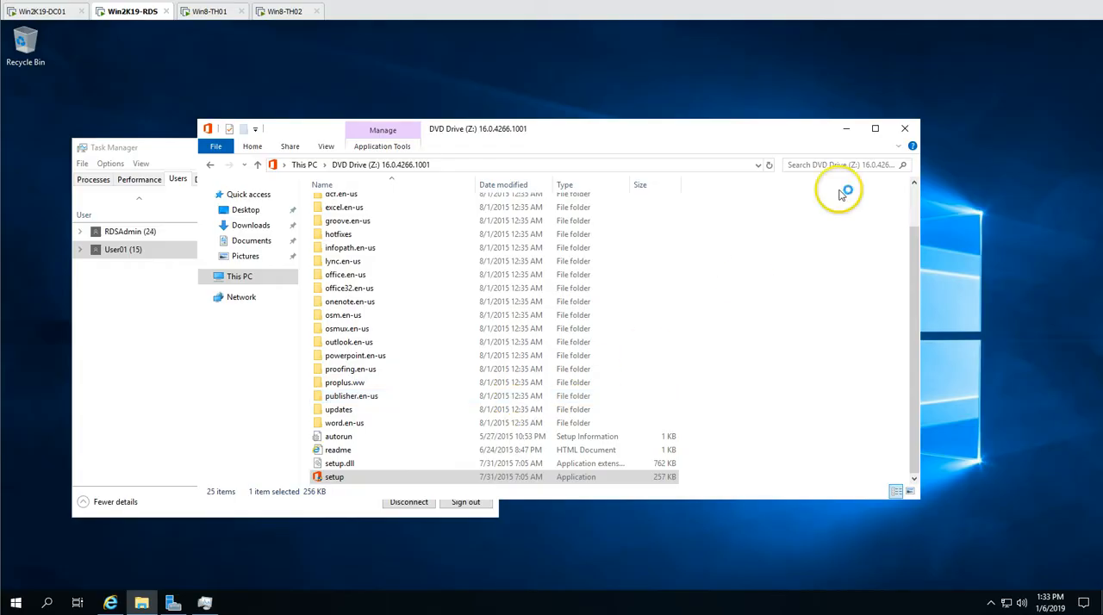
pyautogui.click(903, 131)
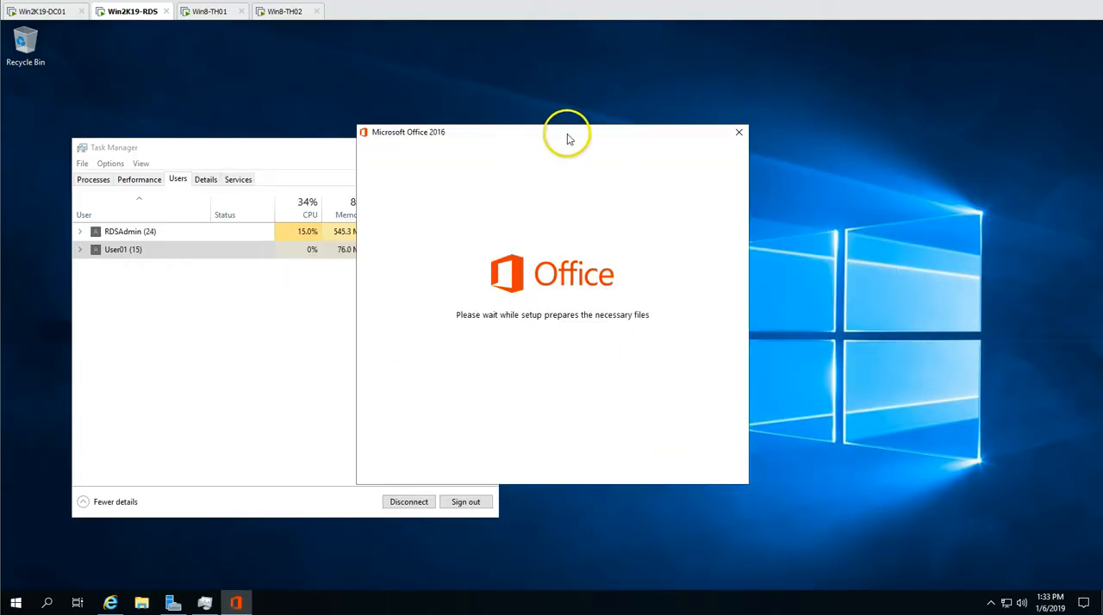
# Accept the Microsoft Office Professional Plus 2016 license terms and choose to customize the installation
pyautogui.click(575, 454)
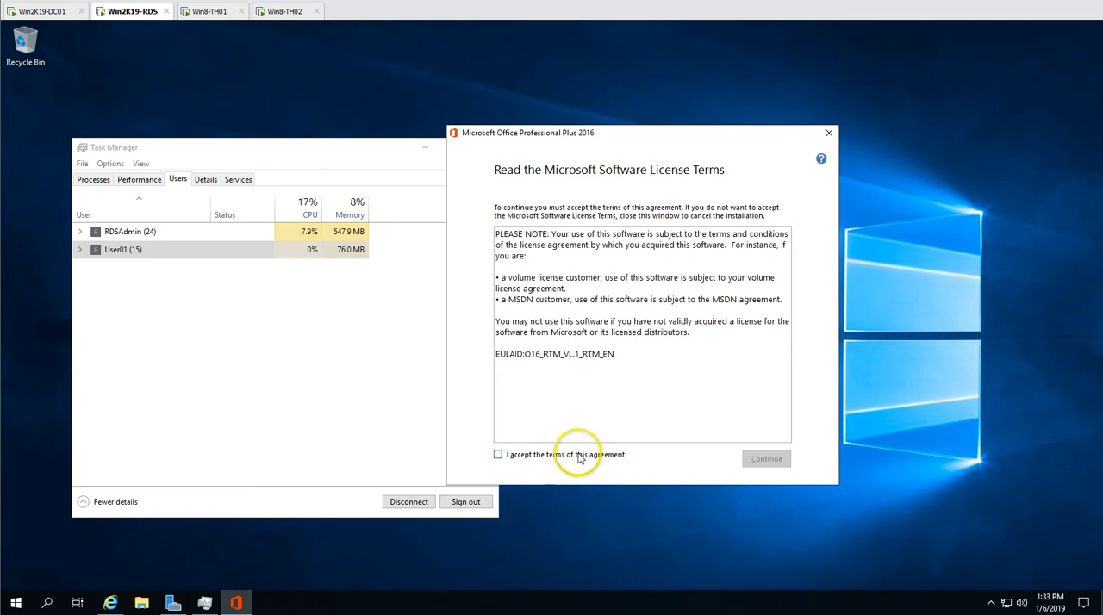
pyautogui.click(768, 458)
pyautogui.click(643, 331)
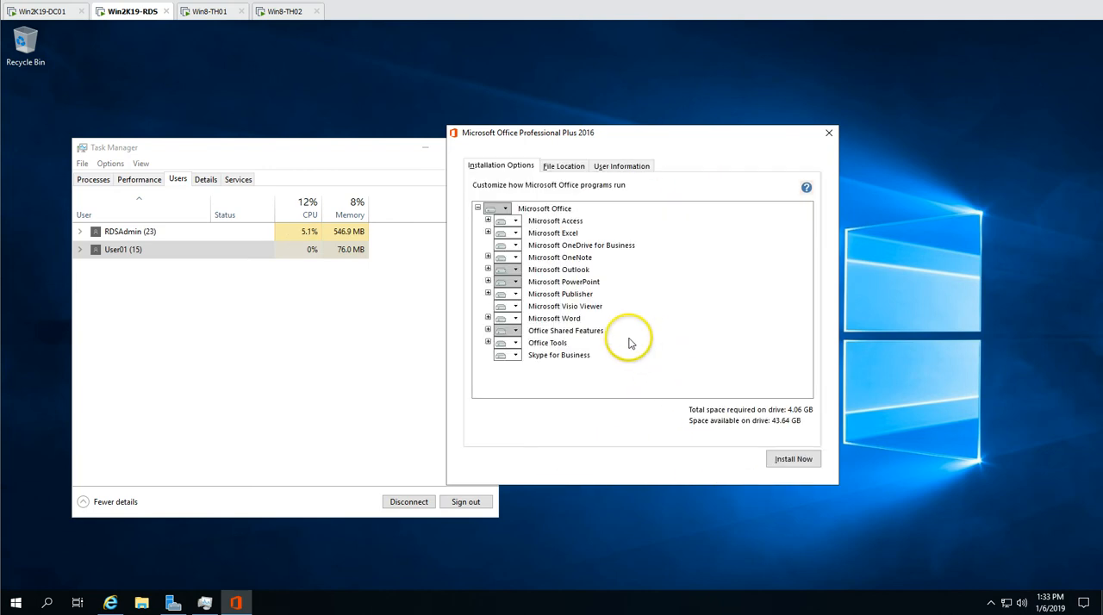
# Set Microsoft Access, OneDrive for Business, OneNote and Outlook to Not Available in the Office installation options
pyautogui.click(514, 221)
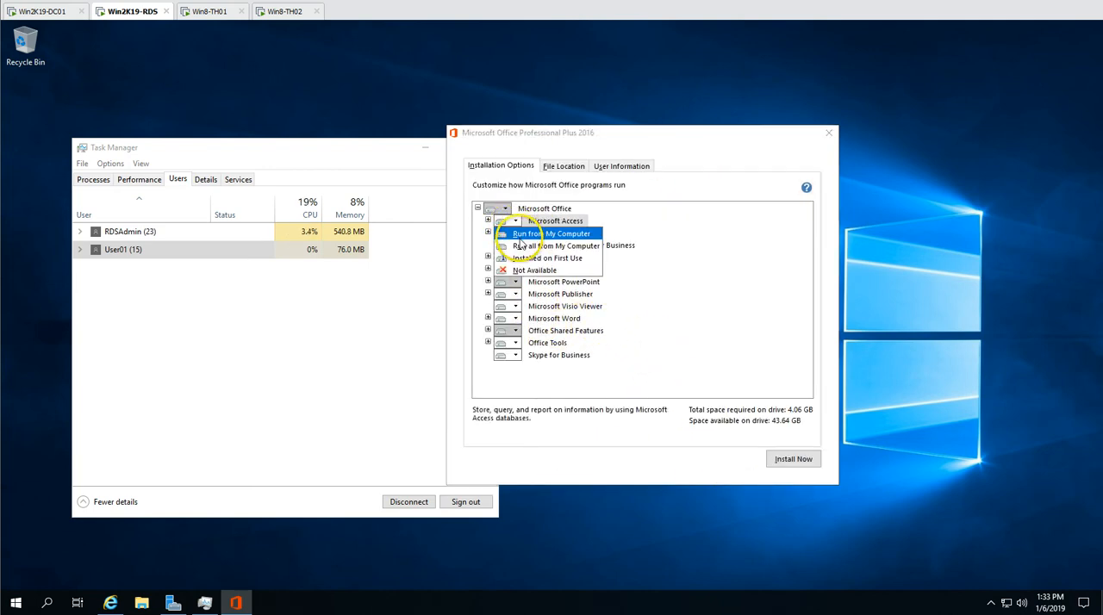
pyautogui.click(527, 269)
pyautogui.click(514, 246)
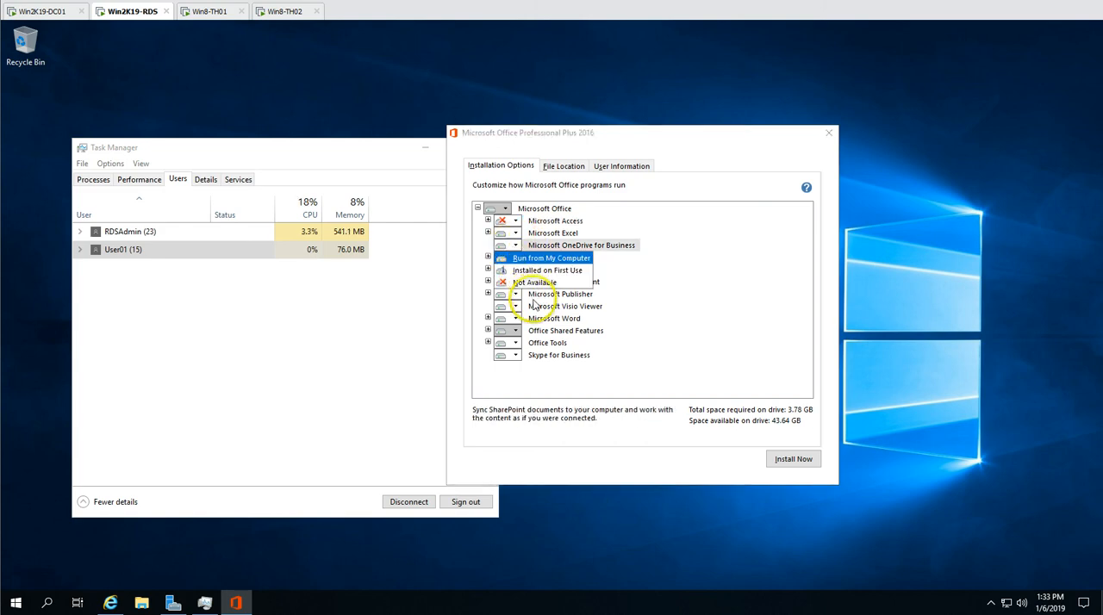
pyautogui.click(527, 294)
pyautogui.click(515, 257)
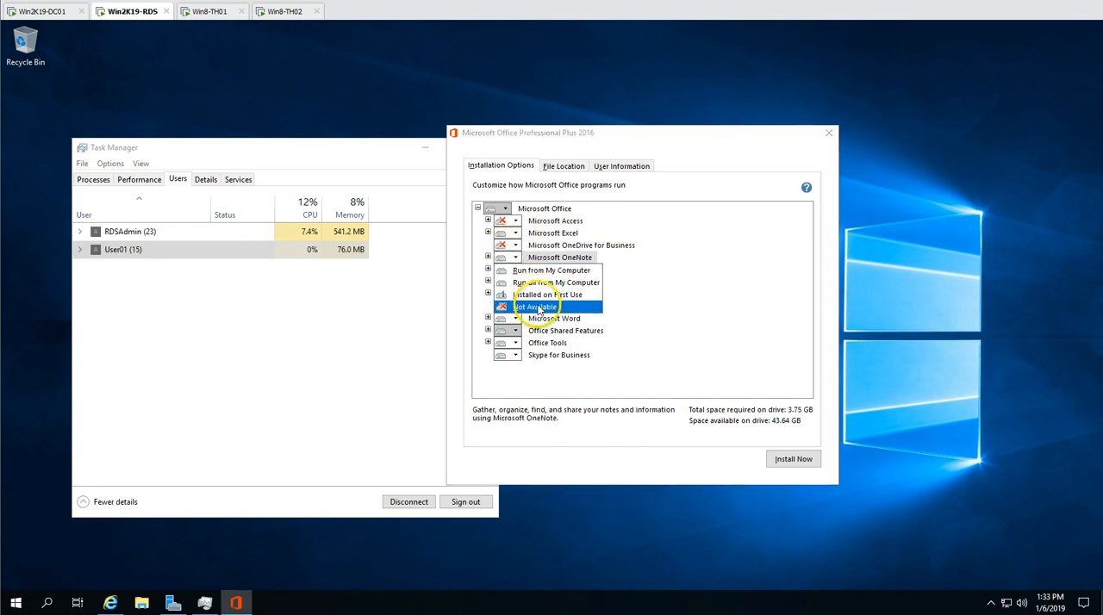
pyautogui.click(530, 307)
pyautogui.click(514, 270)
pyautogui.click(534, 318)
# Set Microsoft Publisher, Office Shared Features and Skype for Business to Not Available in the installation options
pyautogui.click(516, 294)
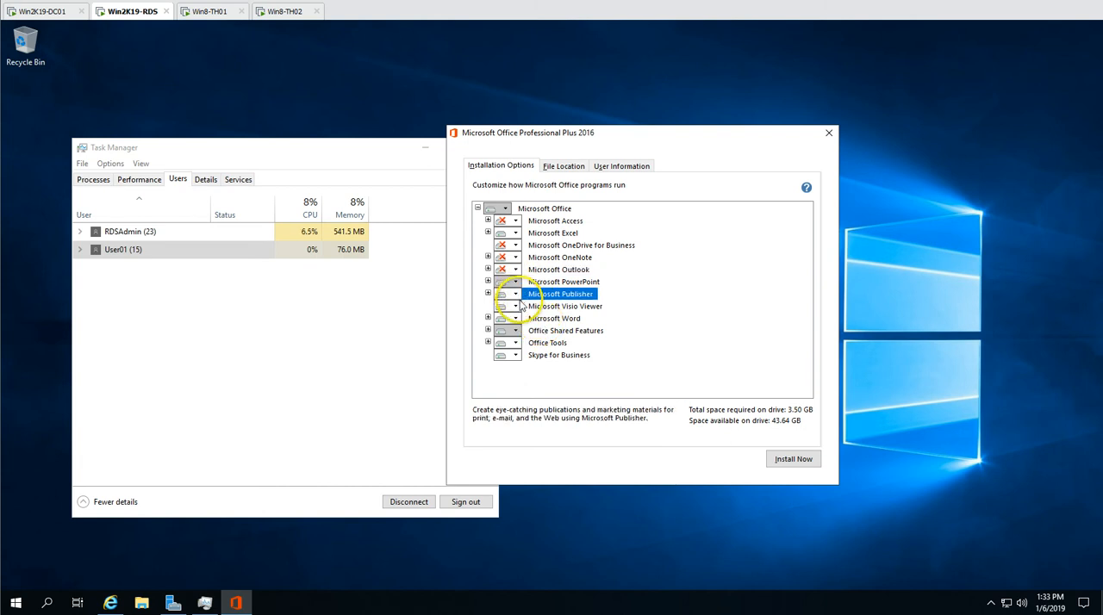
pyautogui.click(537, 342)
pyautogui.click(516, 331)
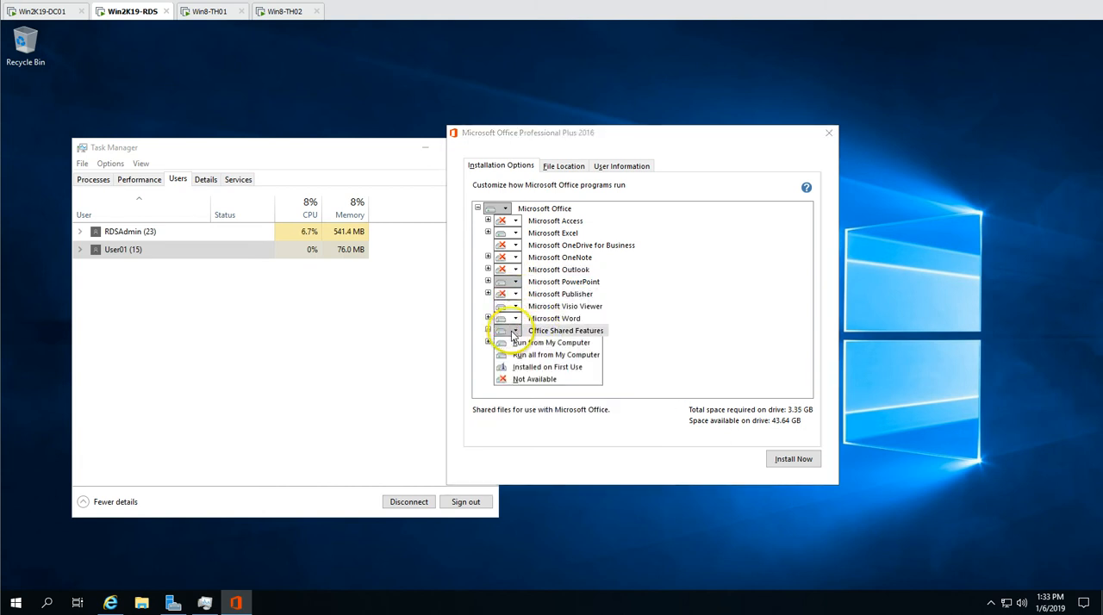
pyautogui.click(527, 380)
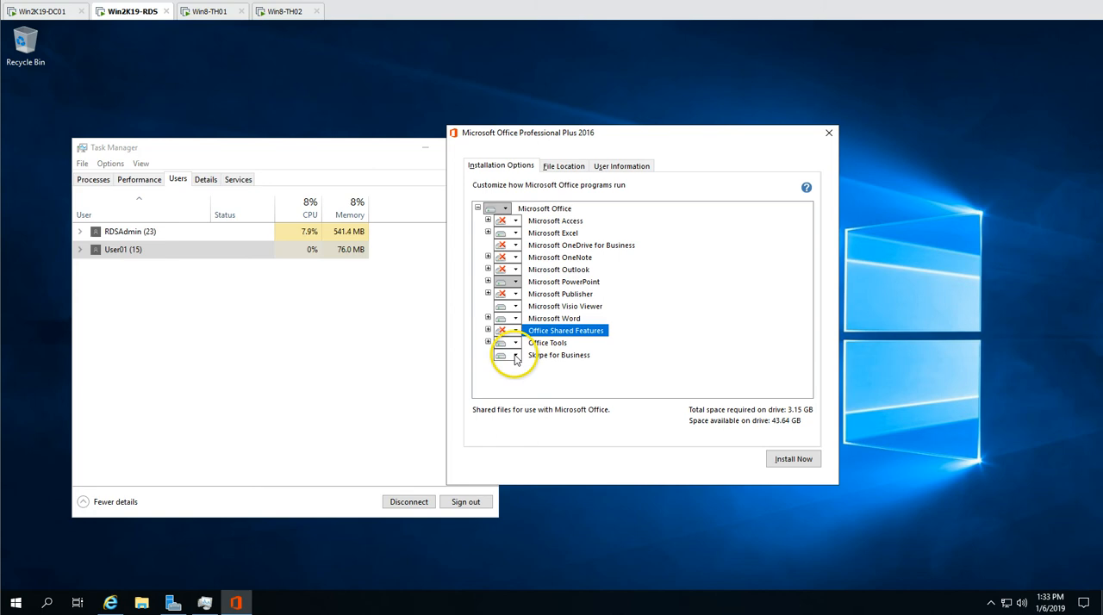
pyautogui.click(515, 355)
pyautogui.click(533, 402)
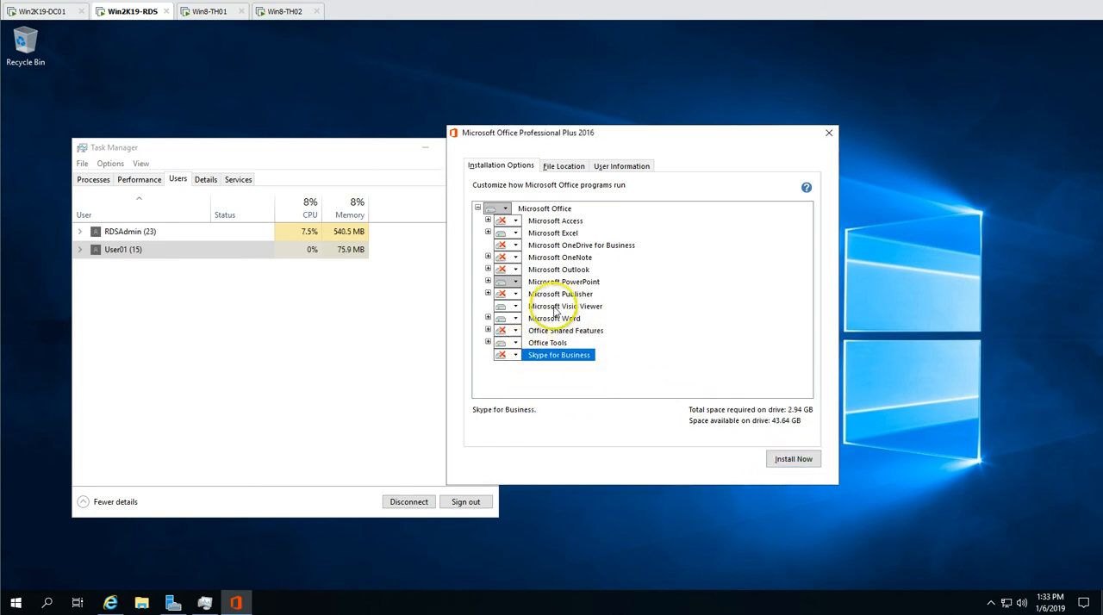
# Check the components still selected, from Office Tools up to Microsoft Excel, and start the Office installation
pyautogui.click(558, 344)
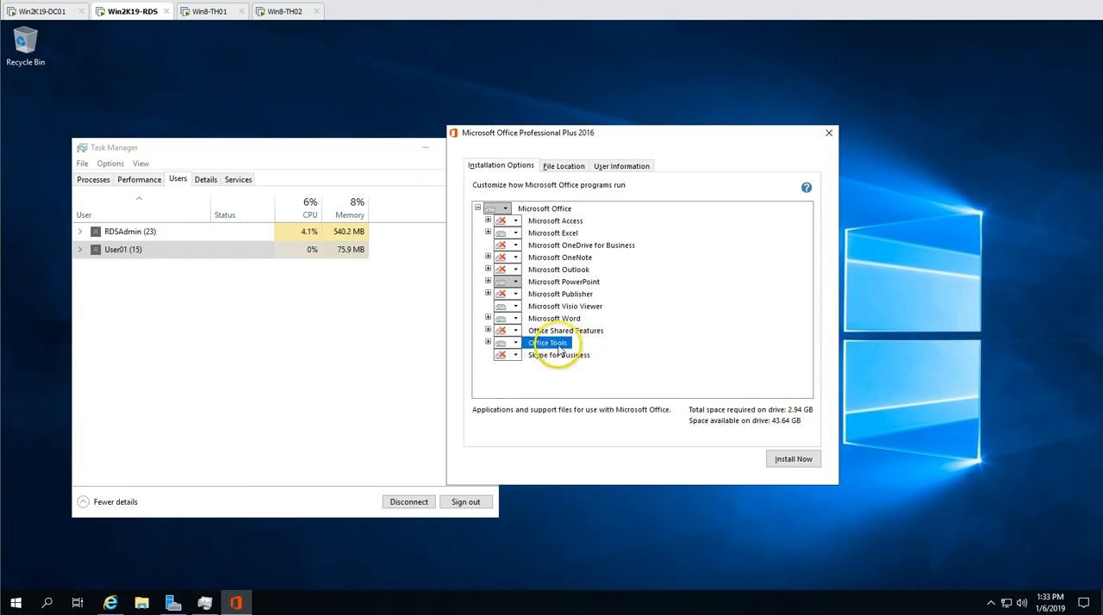
pyautogui.click(561, 318)
pyautogui.click(574, 307)
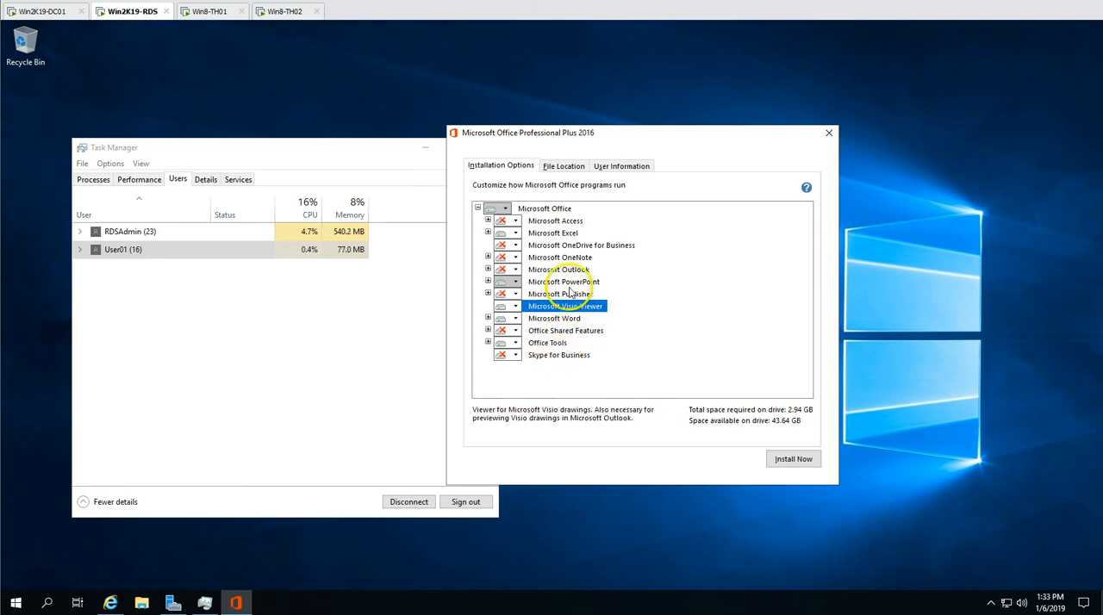
pyautogui.click(570, 283)
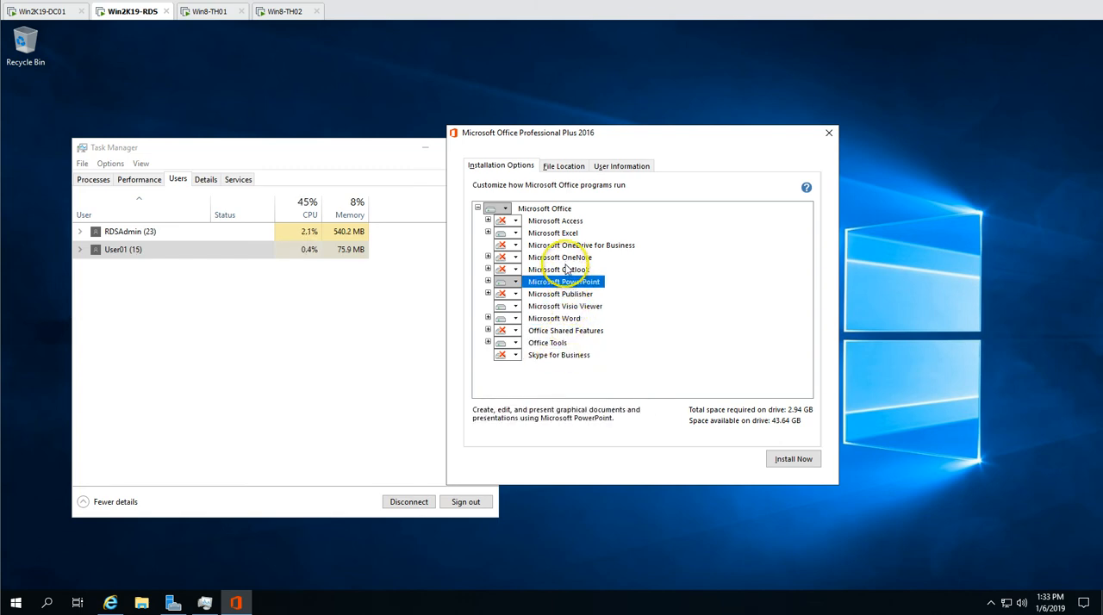
pyautogui.click(565, 235)
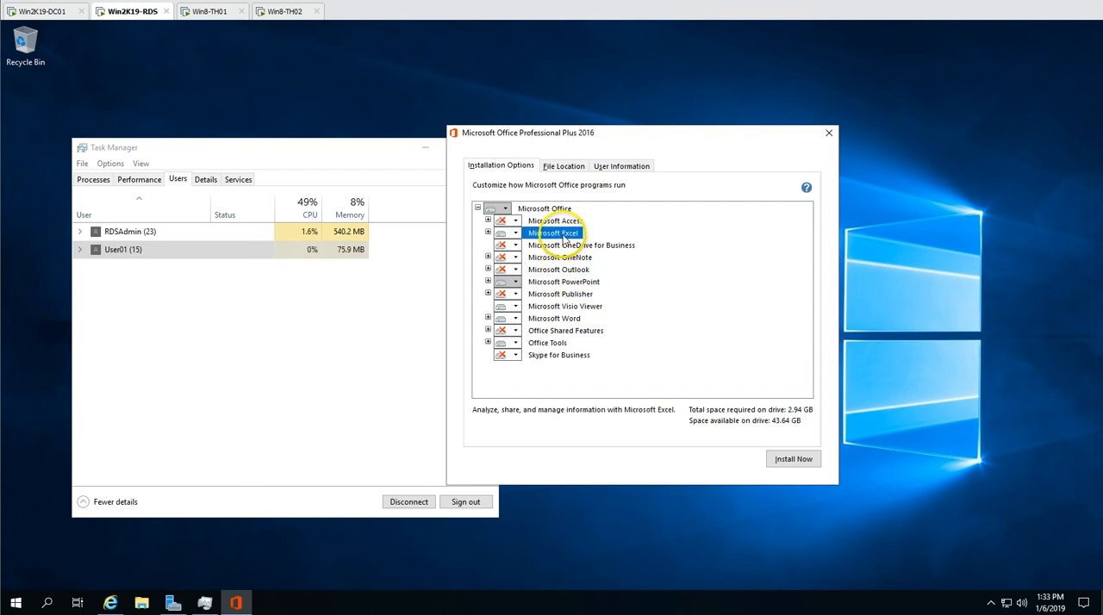
pyautogui.click(793, 459)
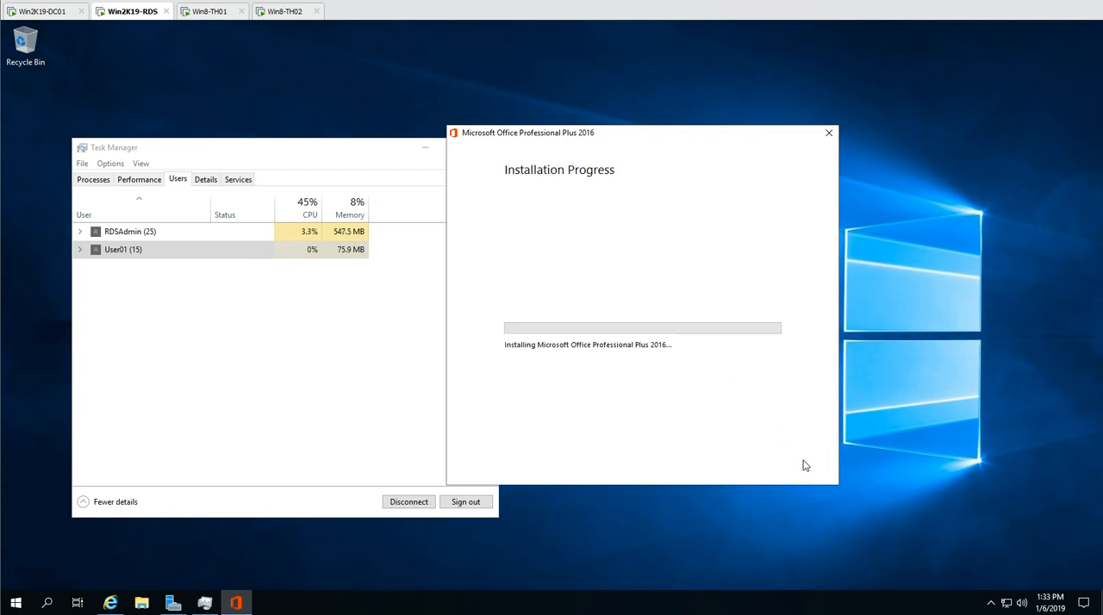
# Look up the Publish RemoteApp Programs task for QuickSessionCollection in Server Manager, and minimize Server Manager again
pyautogui.click(374, 329)
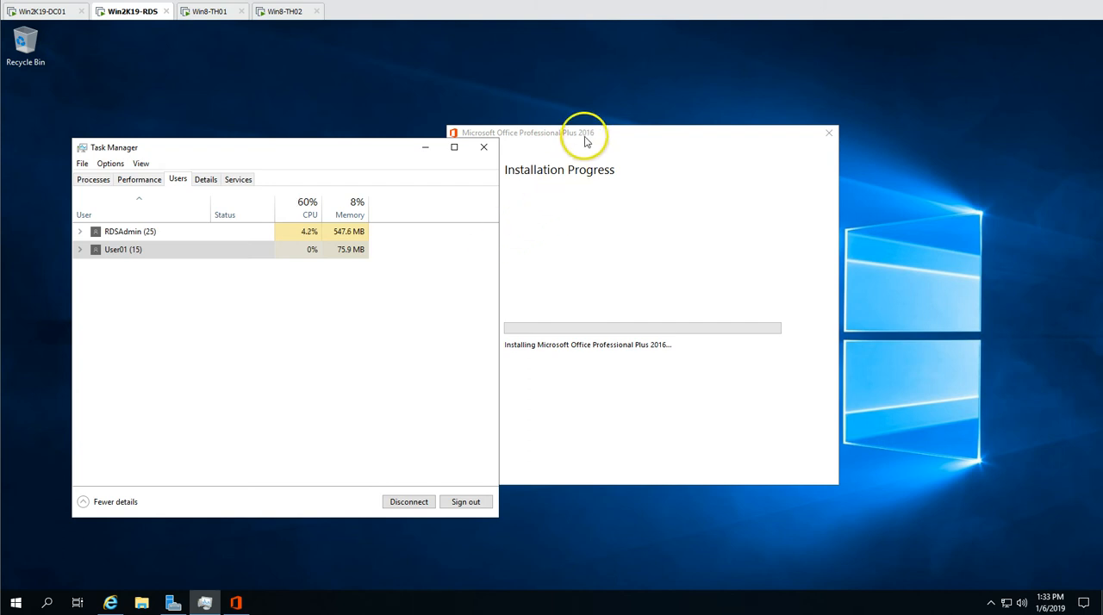
pyautogui.click(584, 143)
pyautogui.click(174, 602)
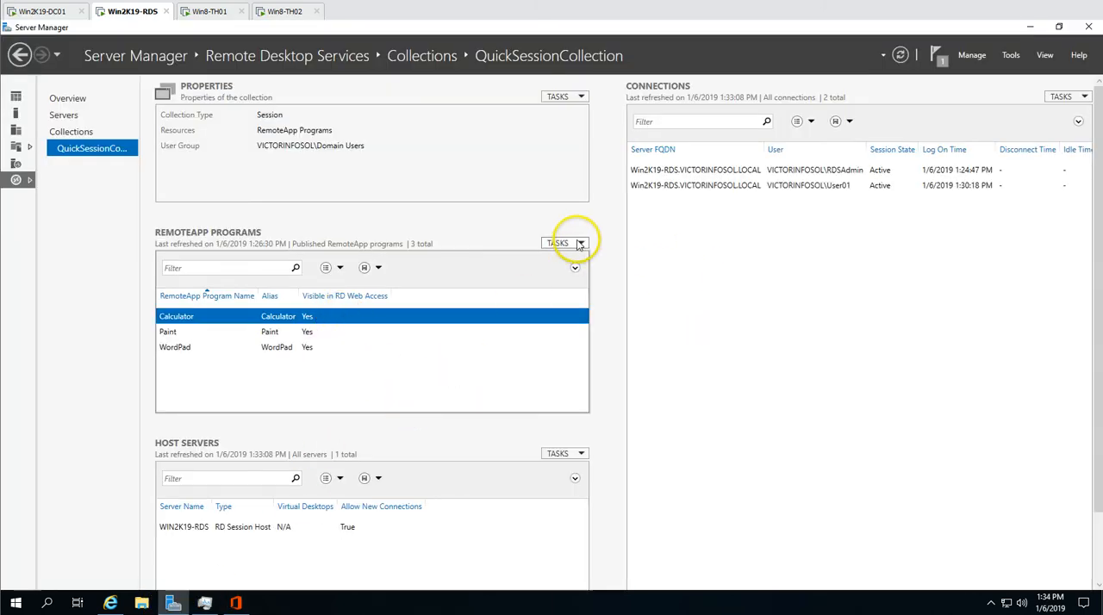
pyautogui.click(580, 244)
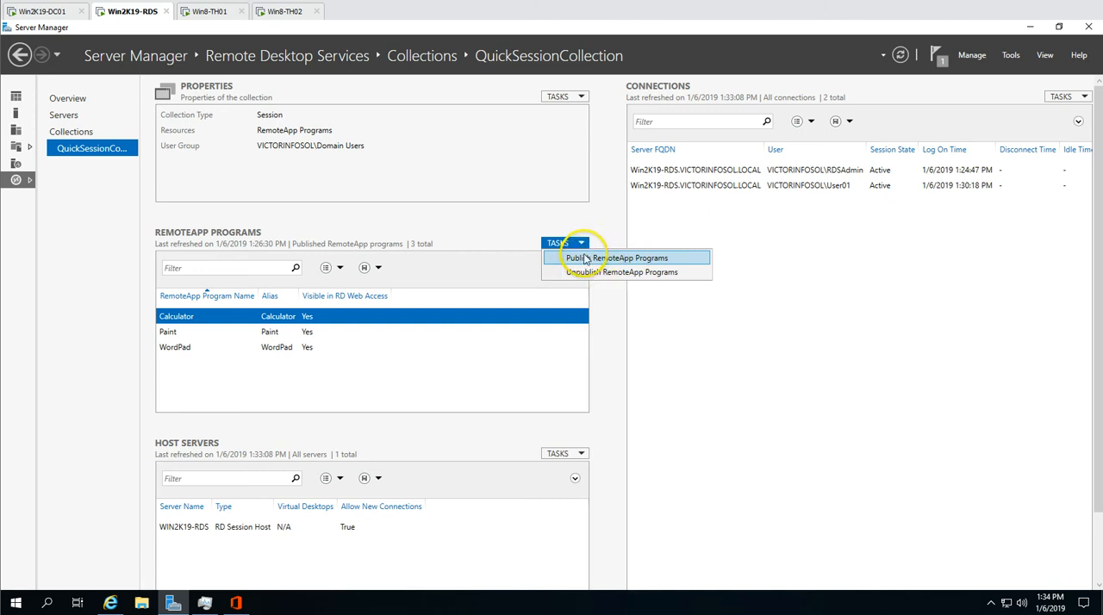
pyautogui.click(771, 265)
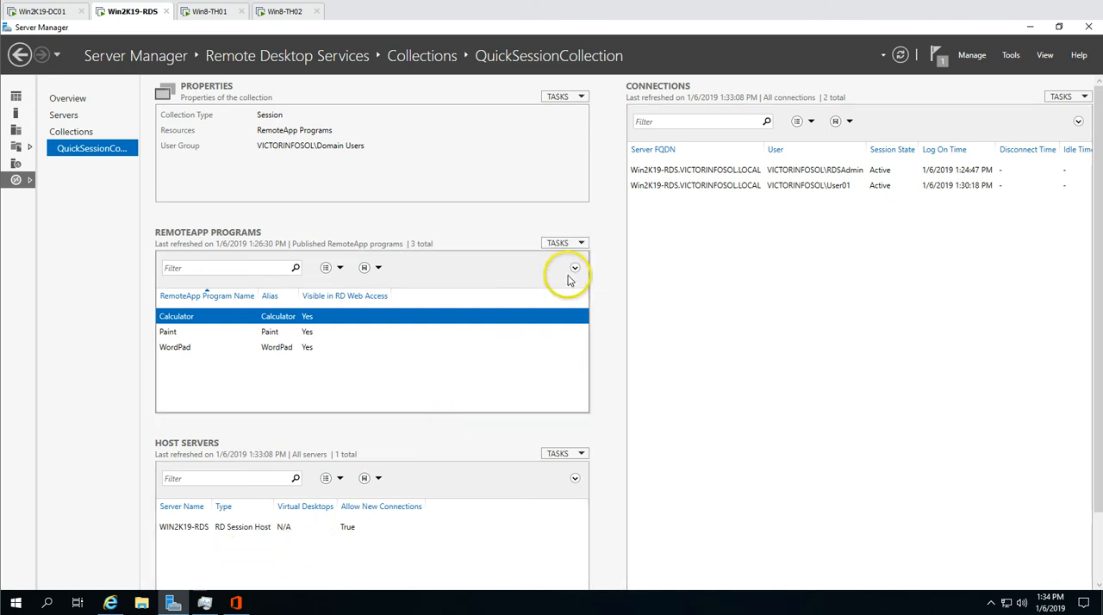
pyautogui.click(569, 246)
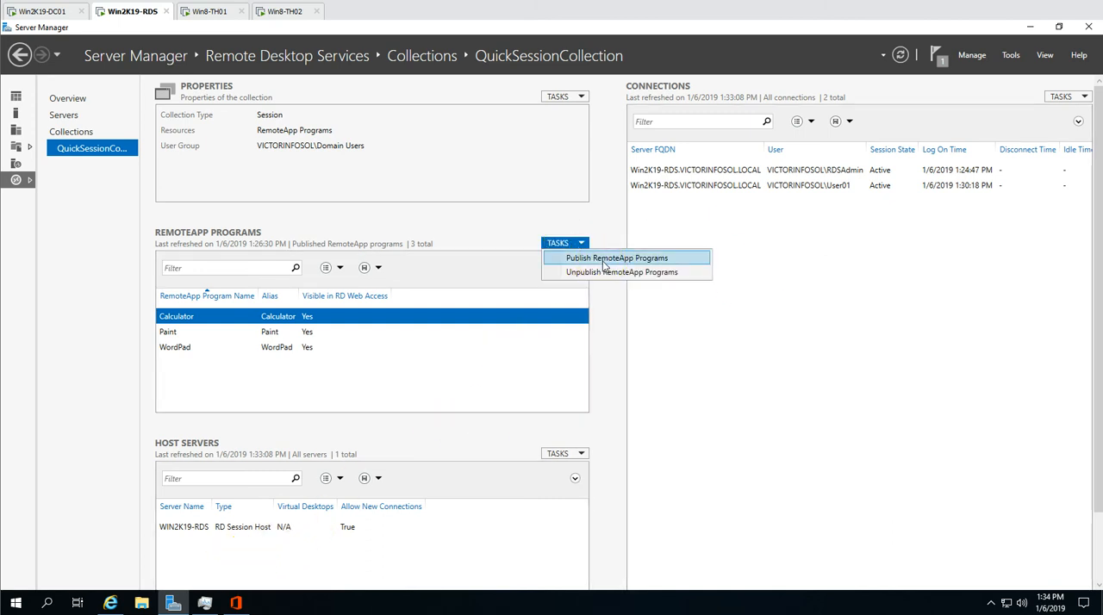
pyautogui.click(175, 600)
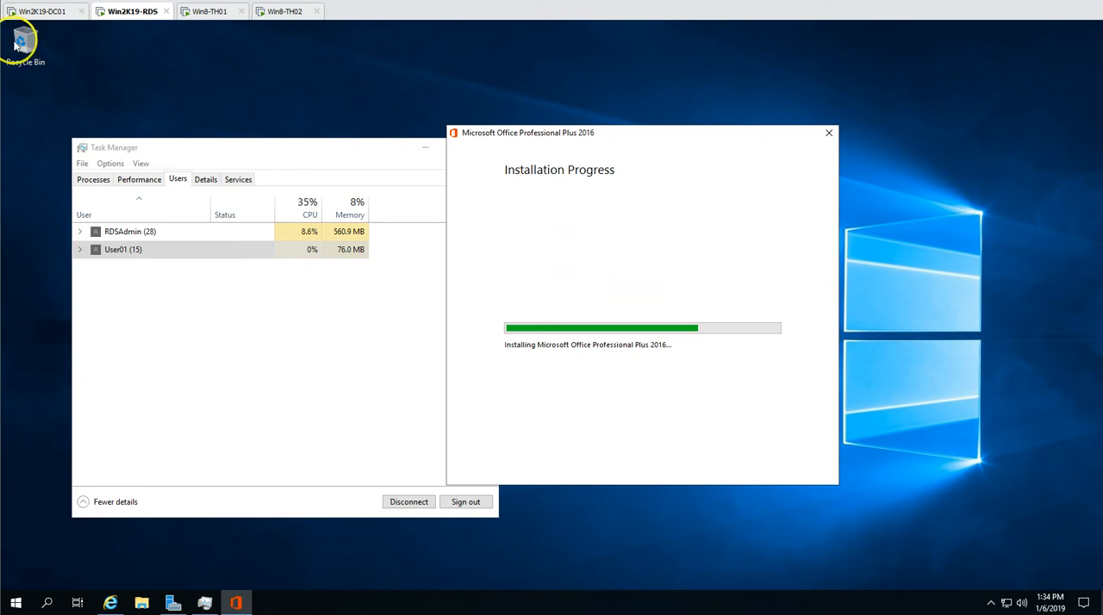
# Switch to the Win8-TH02 machine, unlock its sign-in screen and sign in as User02 with the account password
pyautogui.click(283, 12)
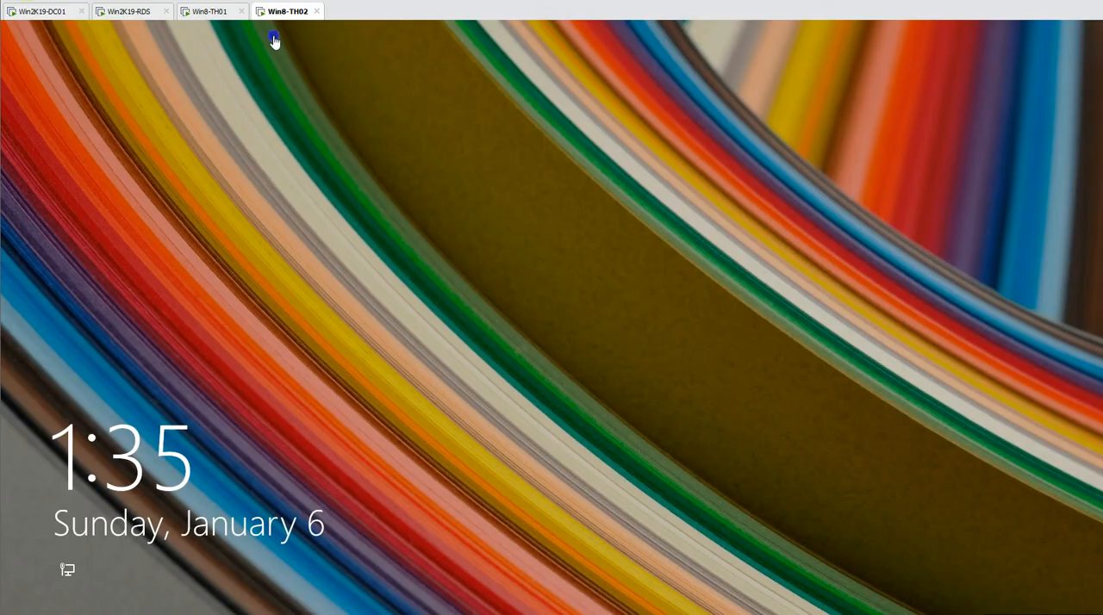
pyautogui.rightClick(272, 13)
pyautogui.click(278, 82)
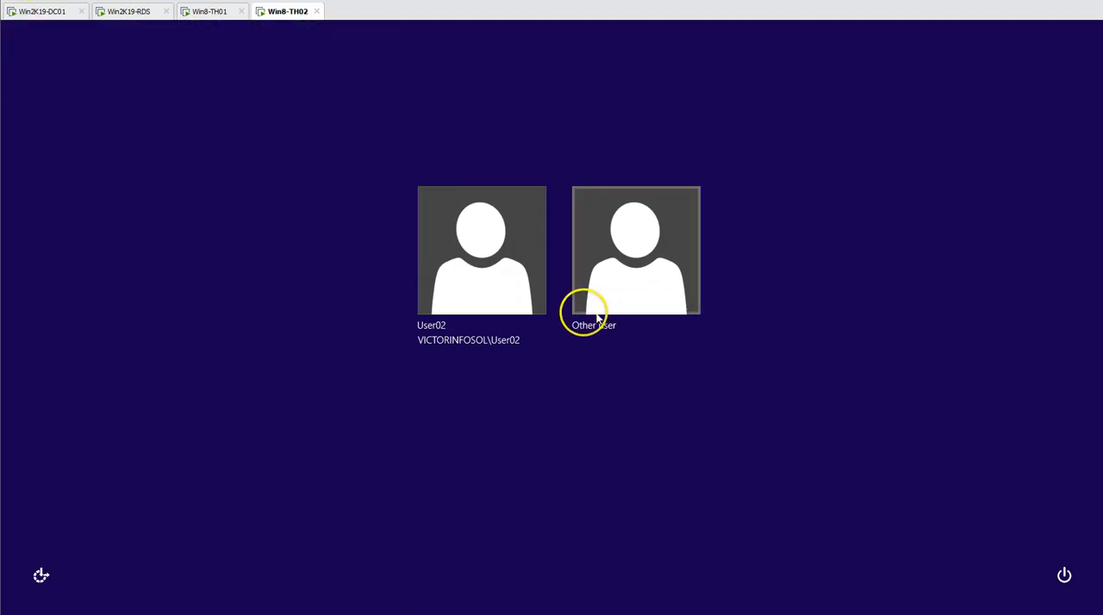
pyautogui.click(584, 312)
pyautogui.write('P')
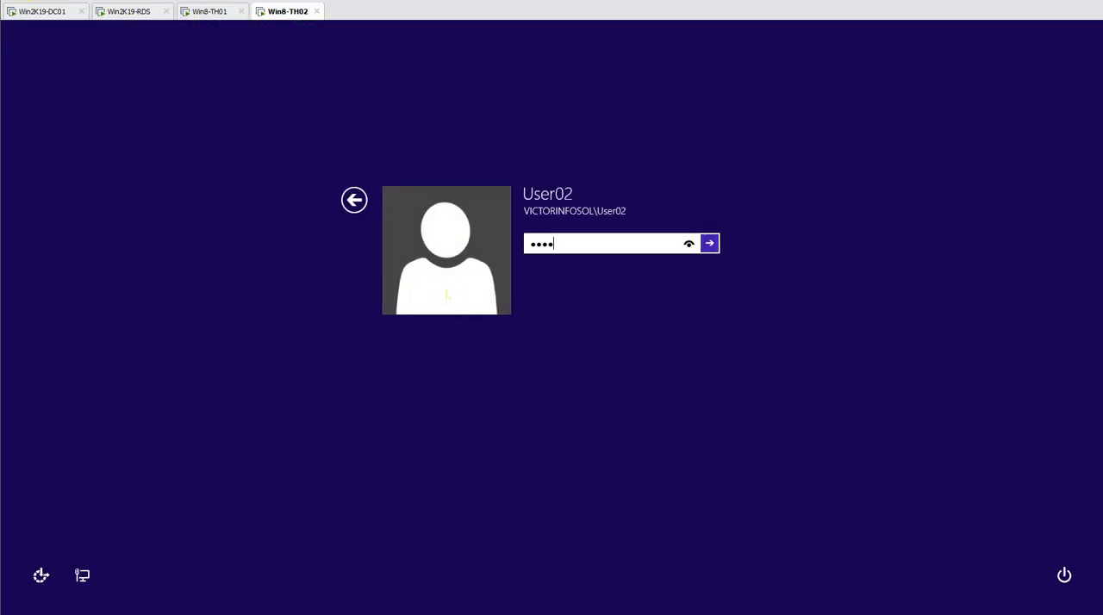
pyautogui.press('Return')
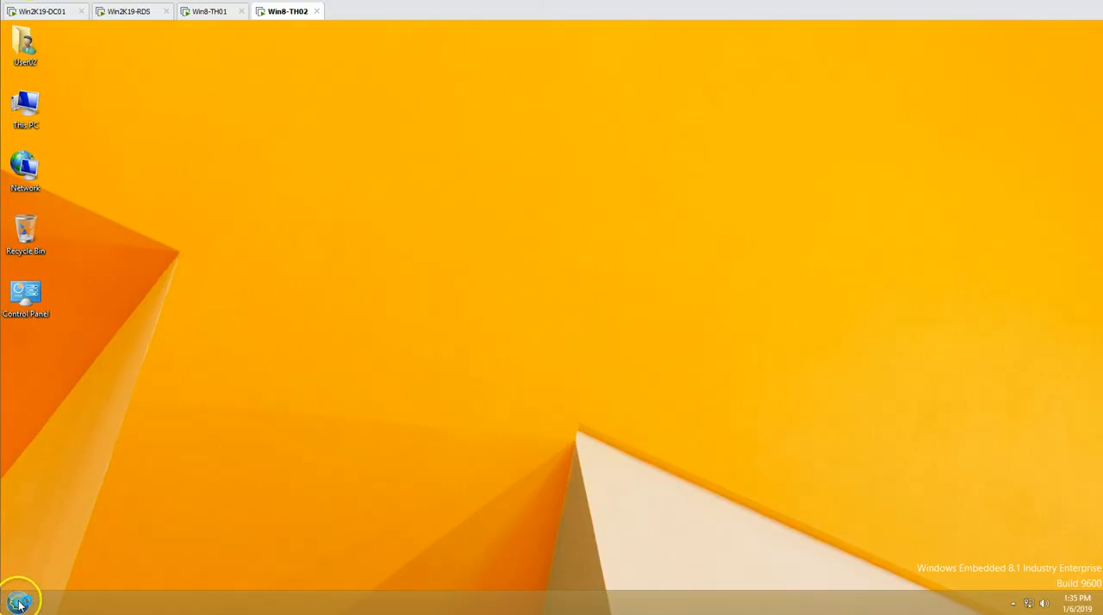
pyautogui.click(19, 604)
pyautogui.write('internet')
pyautogui.press('Return')
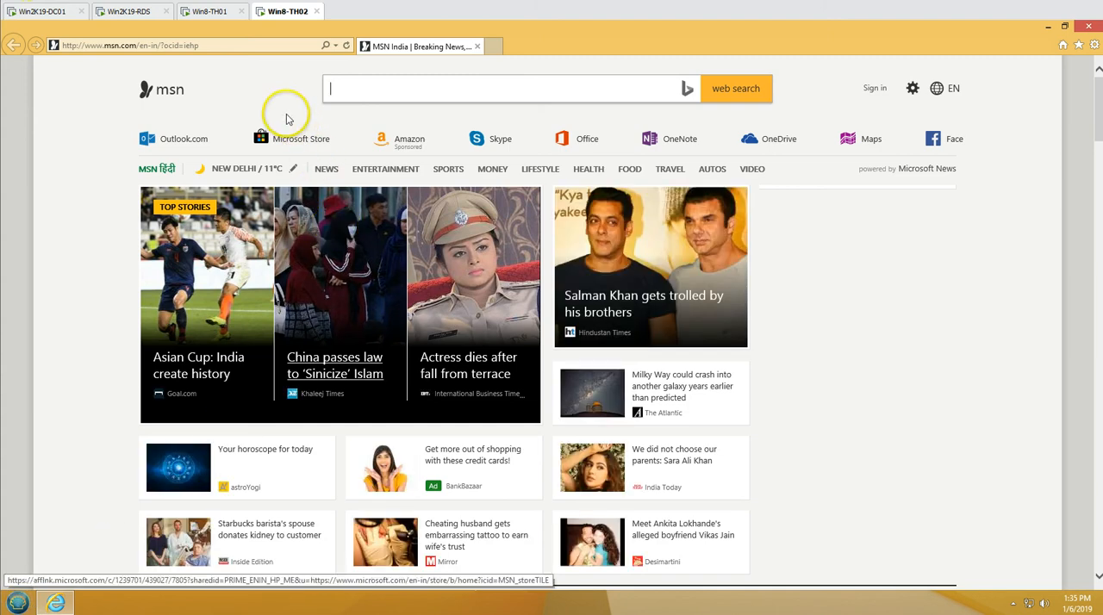
pyautogui.click(244, 46)
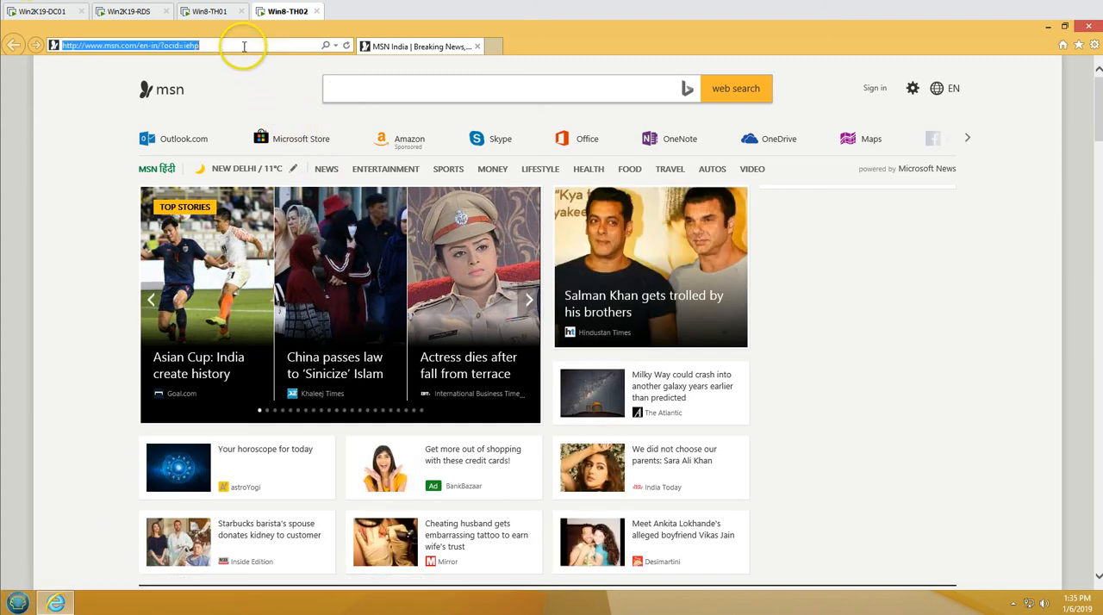
pyautogui.click(336, 47)
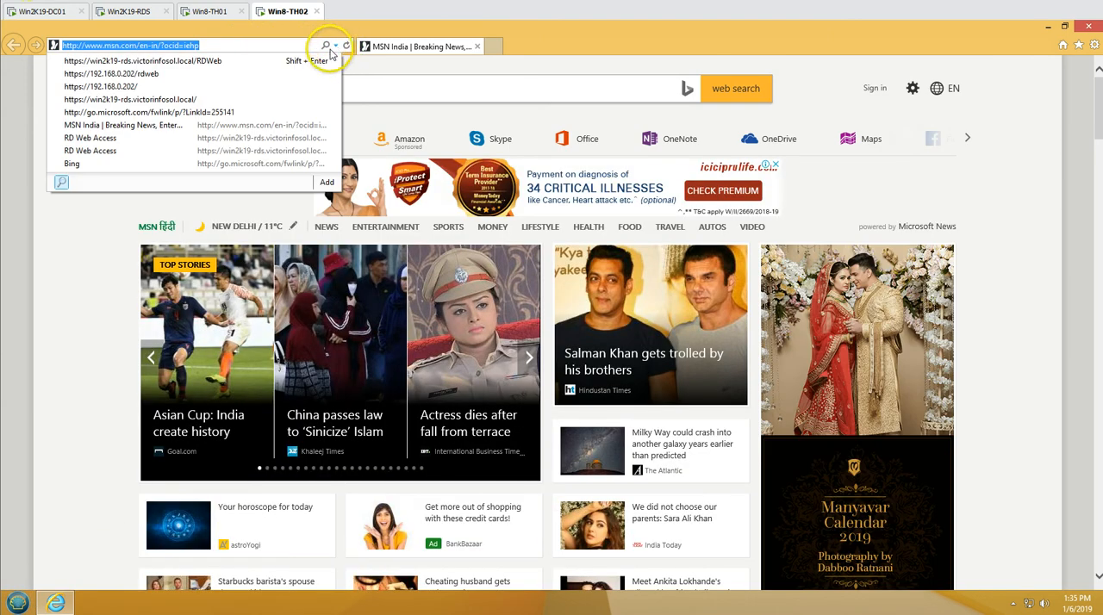
pyautogui.click(212, 61)
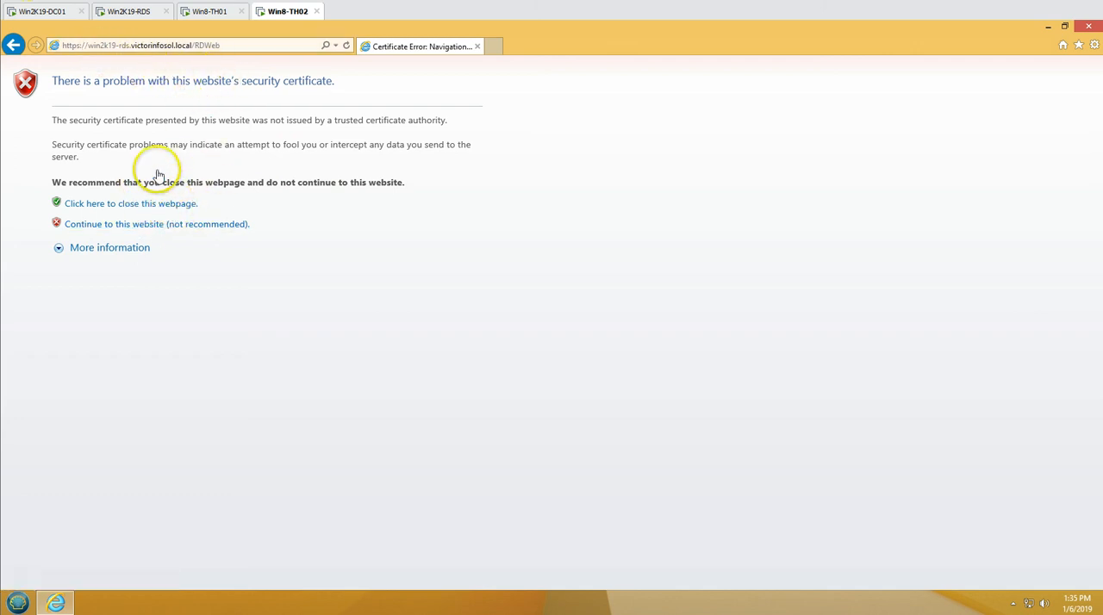
pyautogui.click(149, 45)
pyautogui.click(171, 225)
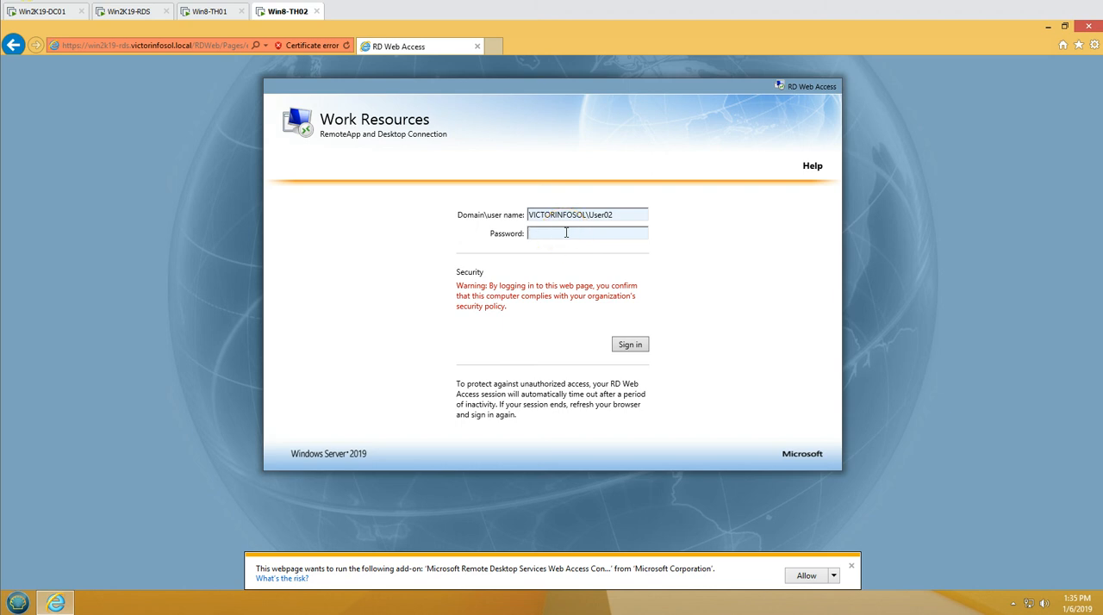
# Sign in to RD Web Access as User02 with the account password and dismiss the browser notifications
pyautogui.click(642, 343)
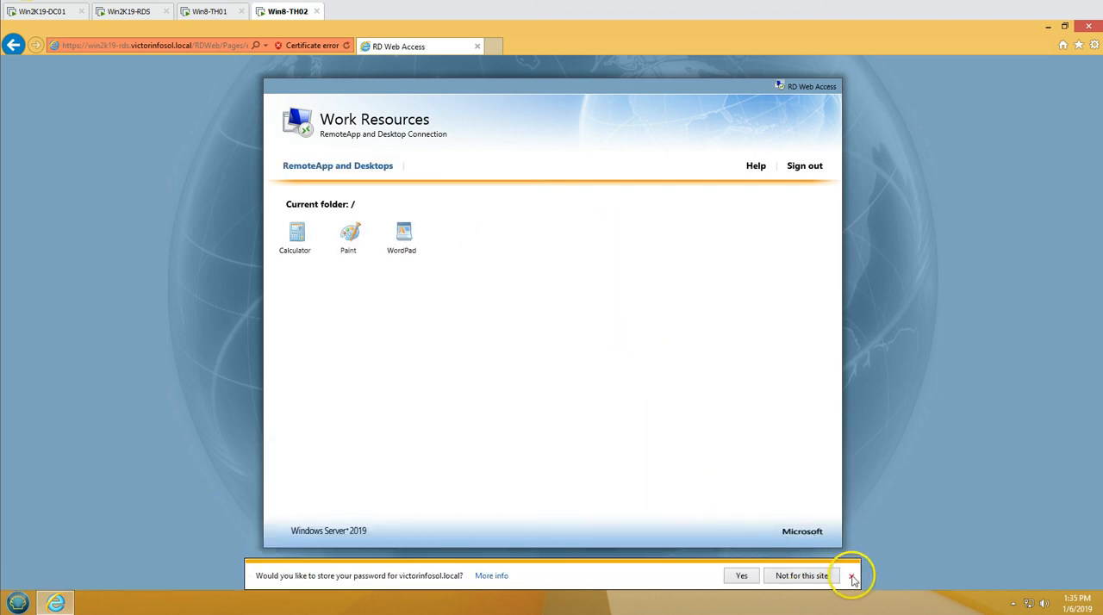
pyautogui.click(852, 577)
pyautogui.click(852, 569)
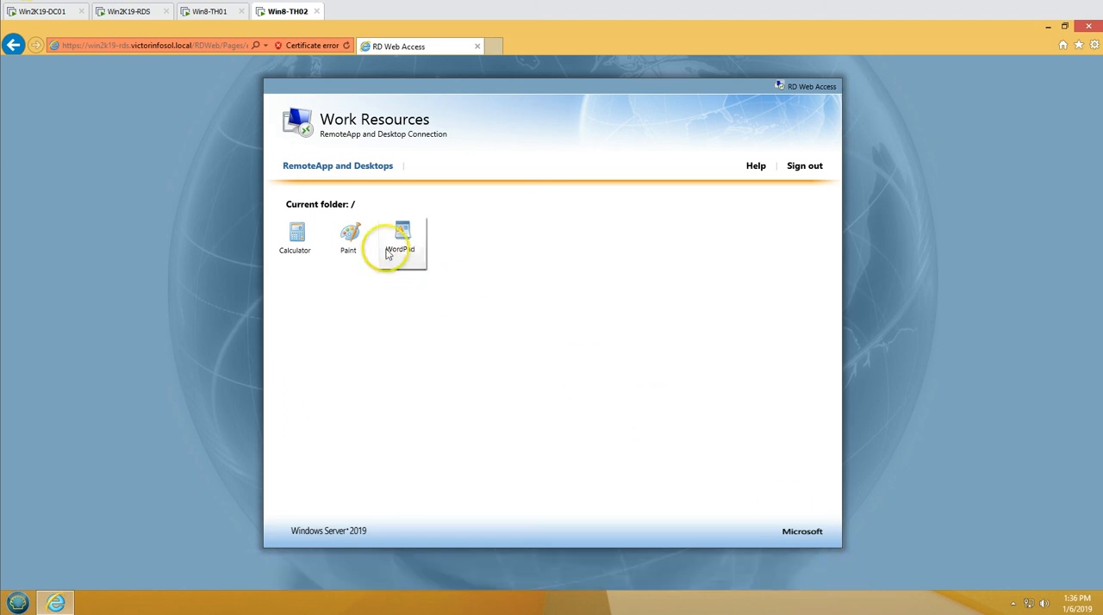
# Launch the Calculator RemoteApp, authenticate as User02 with the account password, and move the Calculator window clear of the published app icons
pyautogui.click(297, 241)
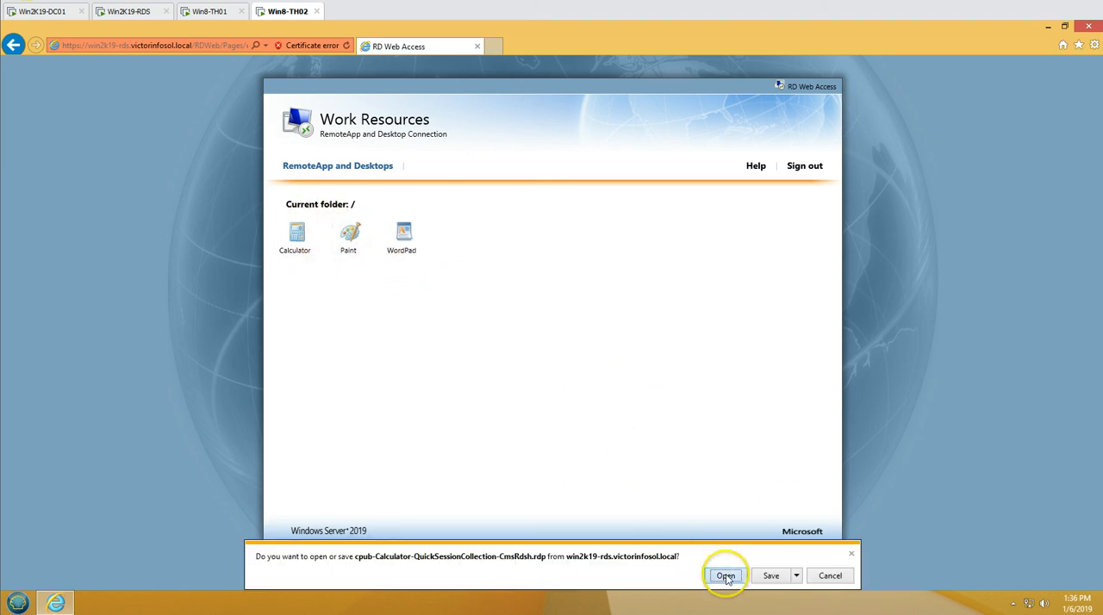
pyautogui.click(726, 576)
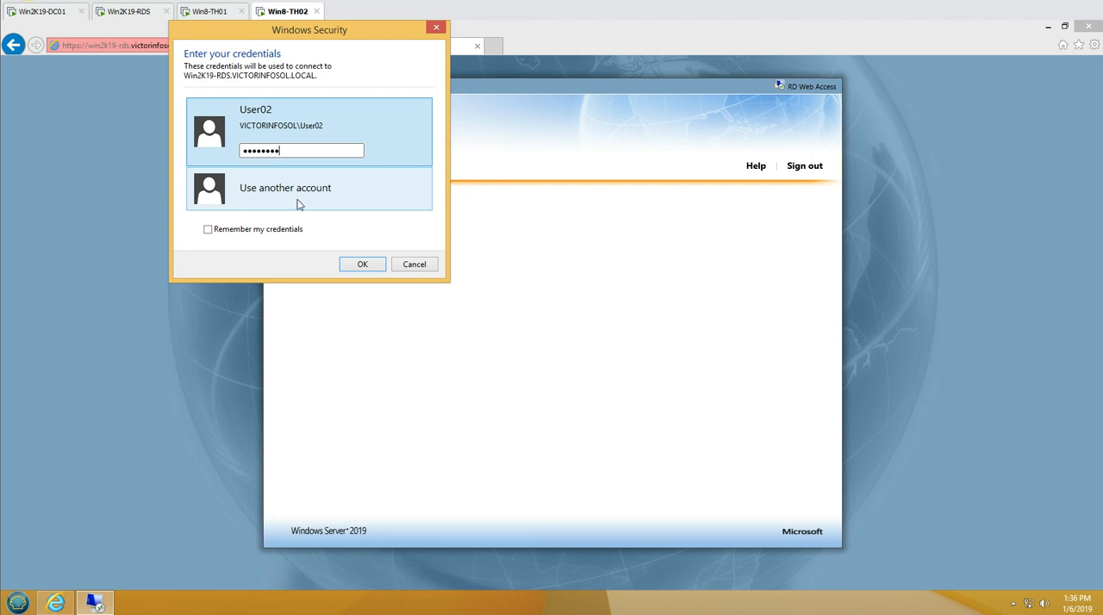
pyautogui.click(362, 264)
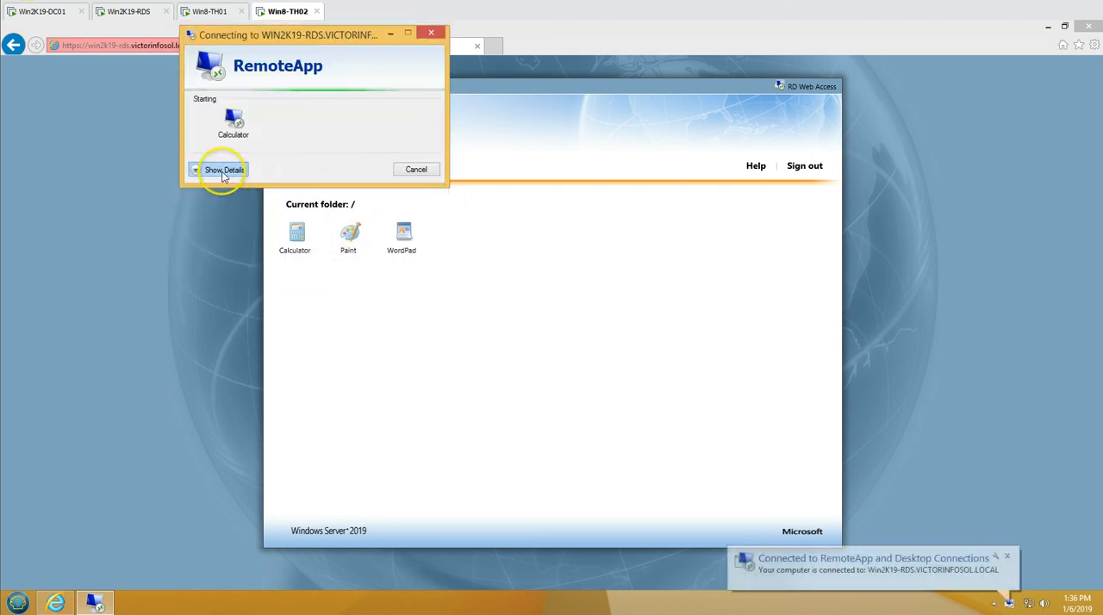
pyautogui.click(222, 171)
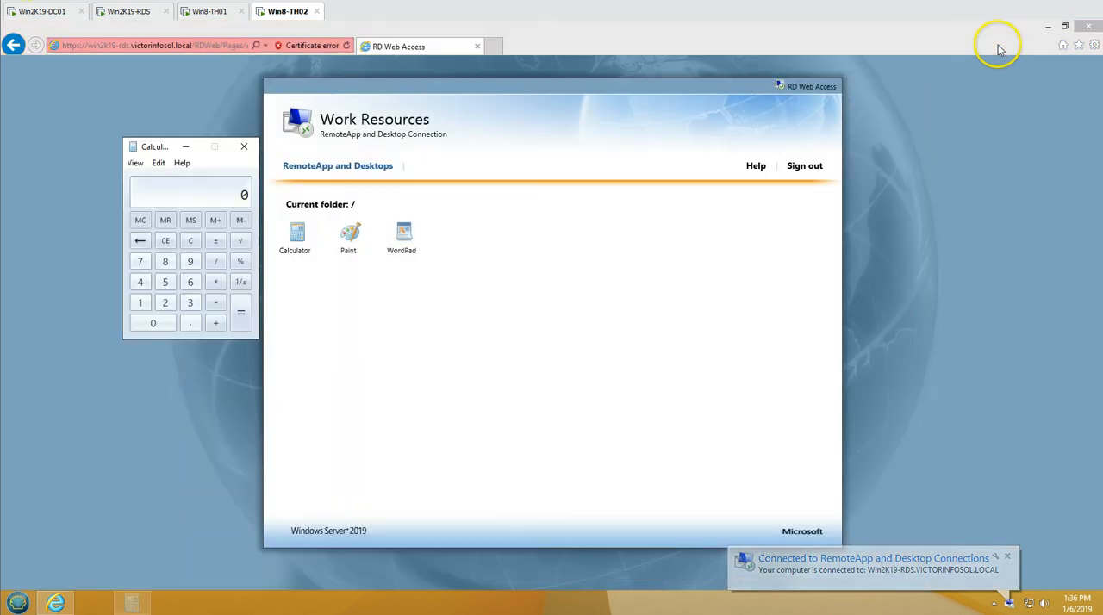
pyautogui.moveTo(167, 147); pyautogui.dragTo(667, 311)
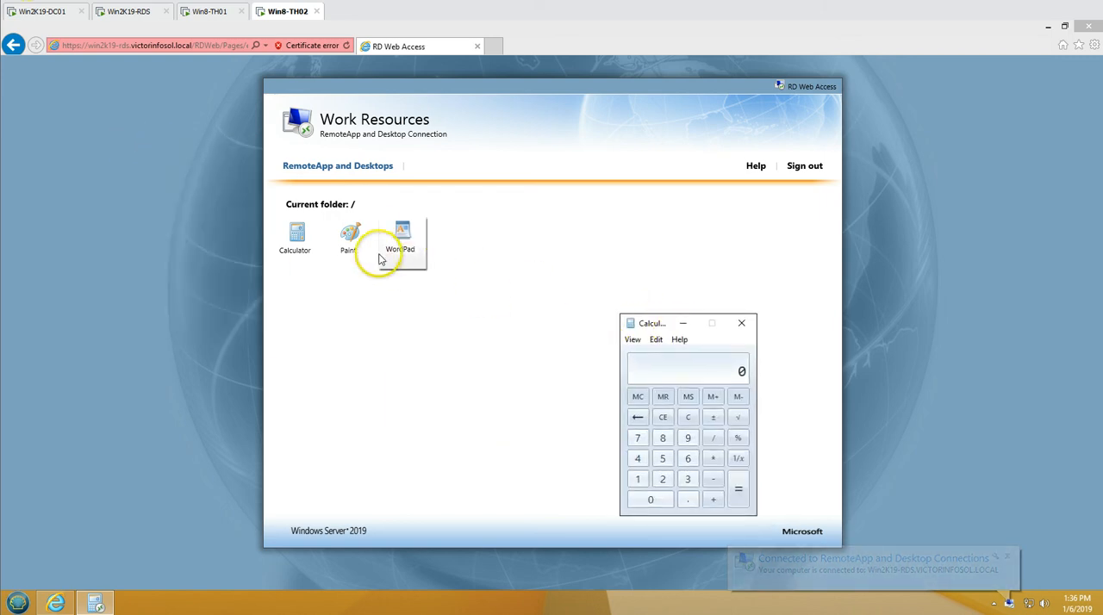
# Launch the Paint RemoteApp, minimize the browser, and arrange Paint so that Calculator shows in front of it
pyautogui.click(349, 235)
pyautogui.click(712, 575)
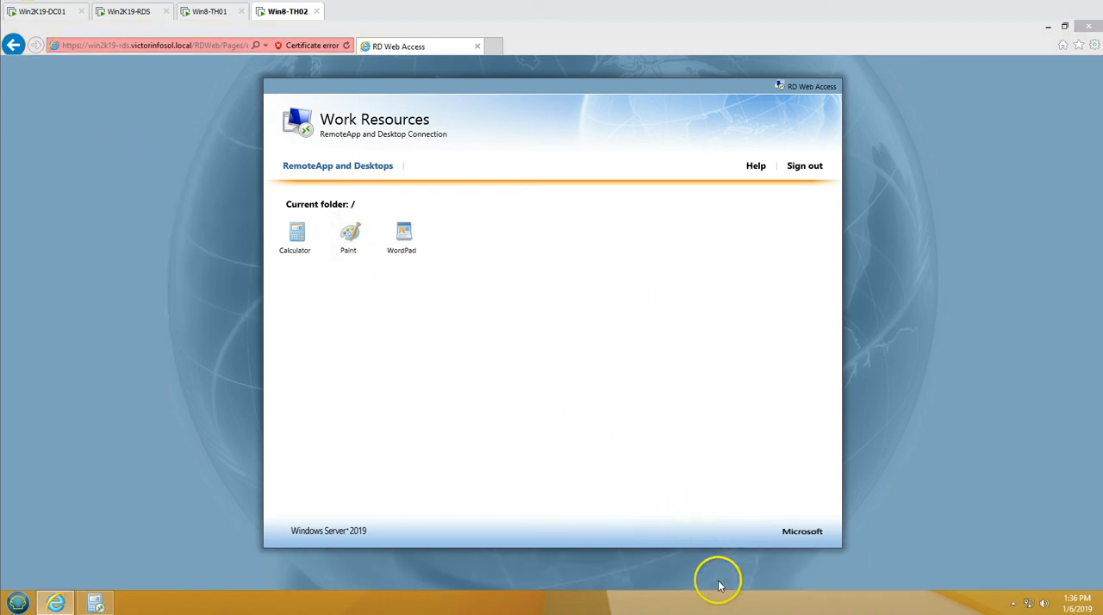
pyautogui.click(1046, 29)
pyautogui.moveTo(636, 86); pyautogui.dragTo(752, 30)
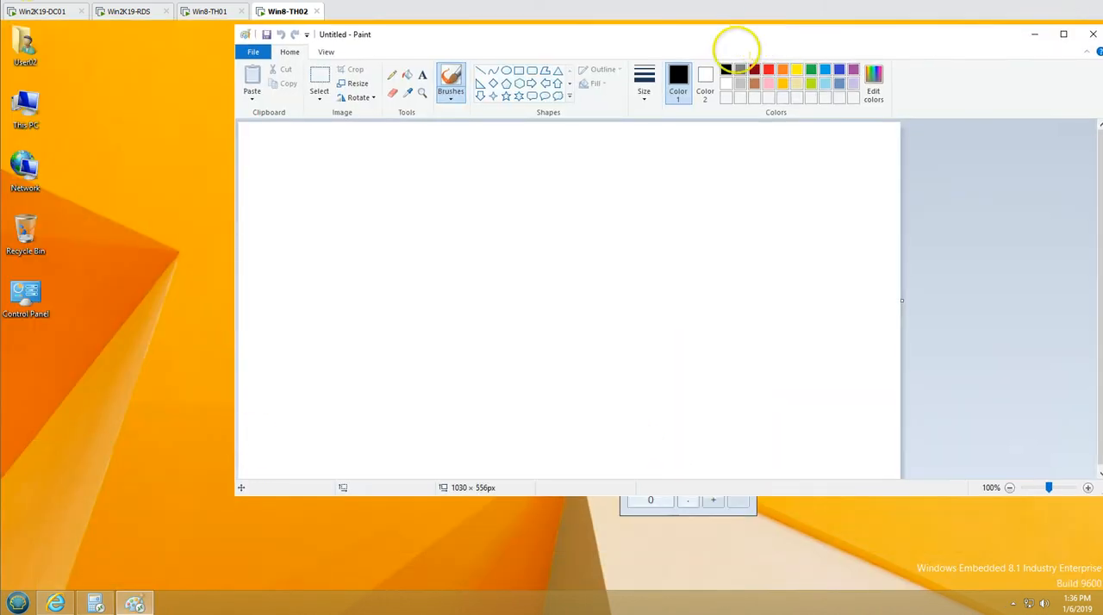
pyautogui.click(93, 601)
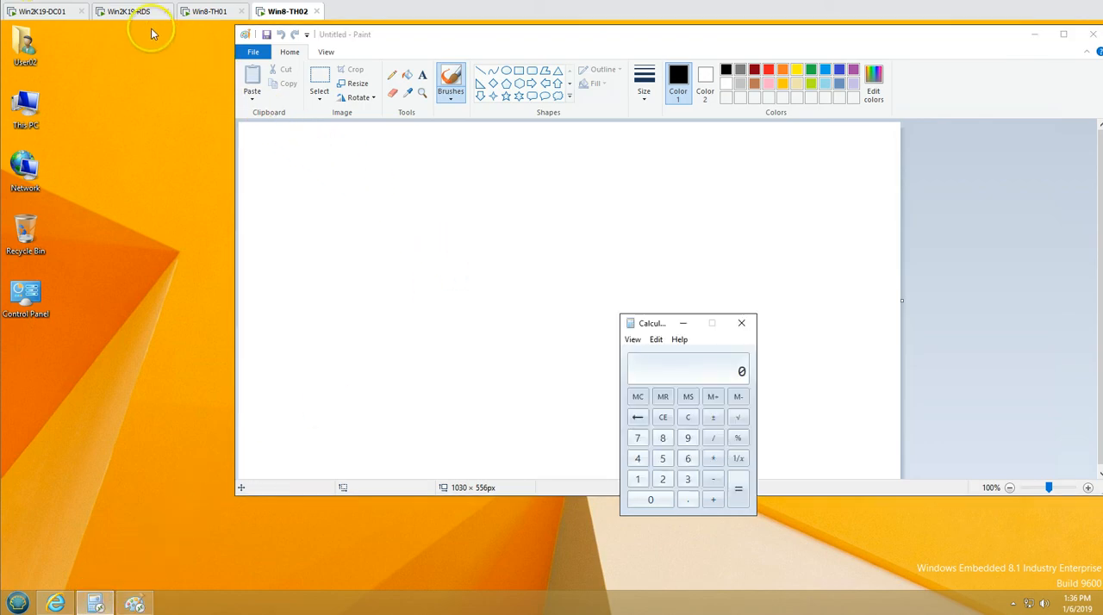
# Switch to Win2K19-RDS and examine the processes running under User02 in Task Manager
pyautogui.click(133, 12)
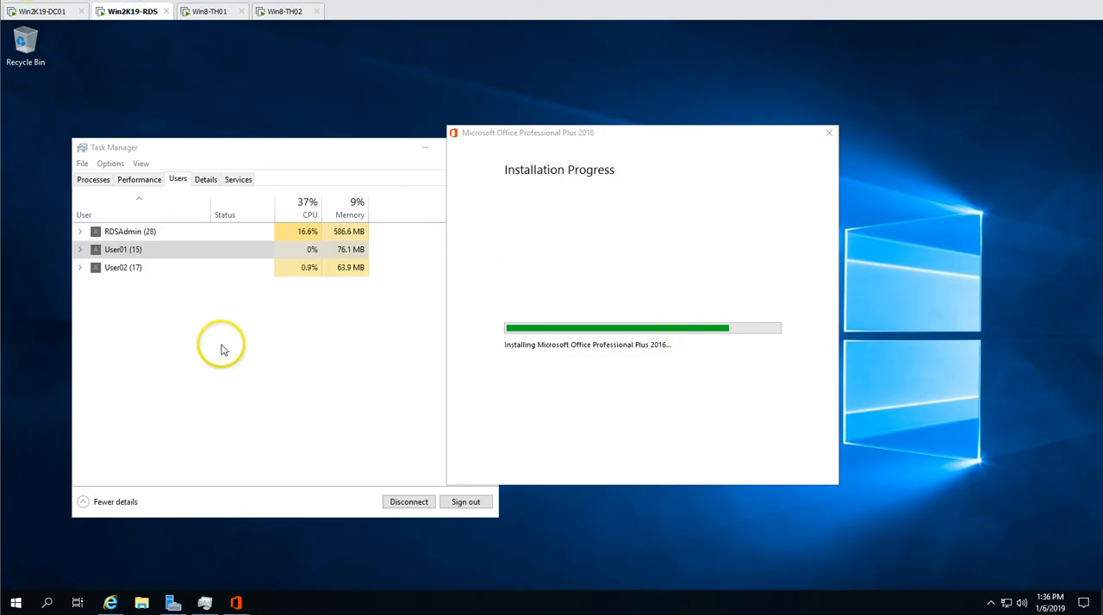
pyautogui.click(80, 267)
pyautogui.click(618, 152)
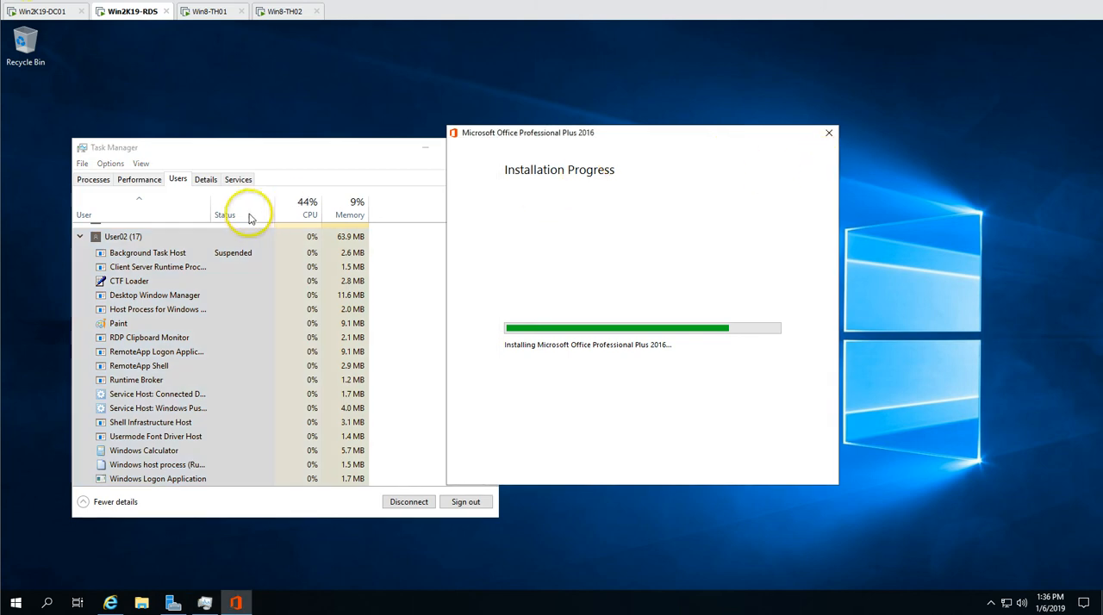
pyautogui.click(80, 236)
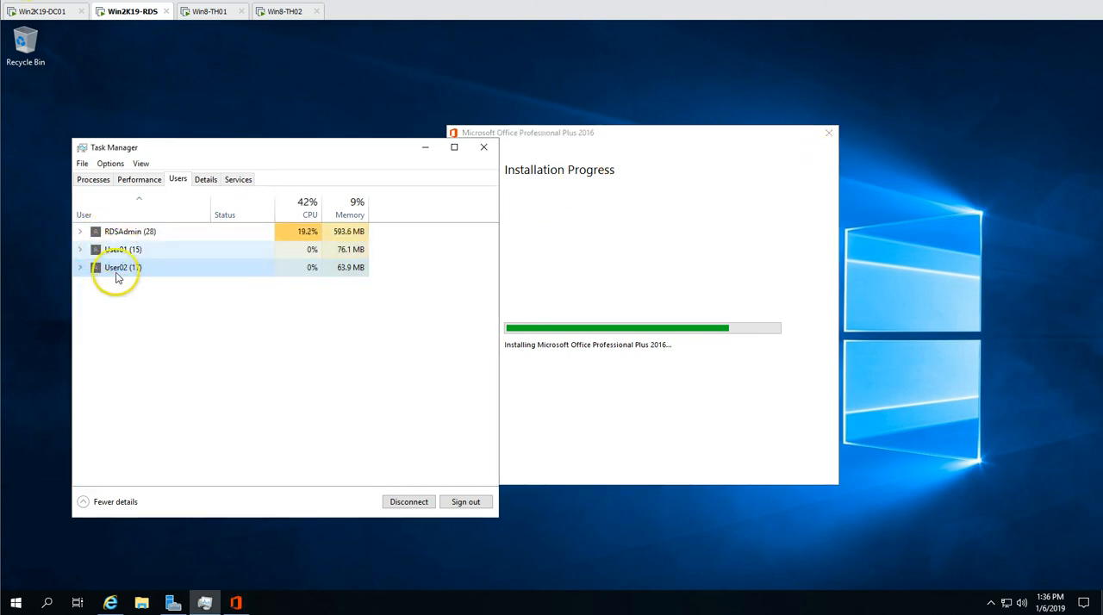
# Bring up Server Manager, refresh the QuickSessionCollection connections and select User02's session
pyautogui.click(172, 602)
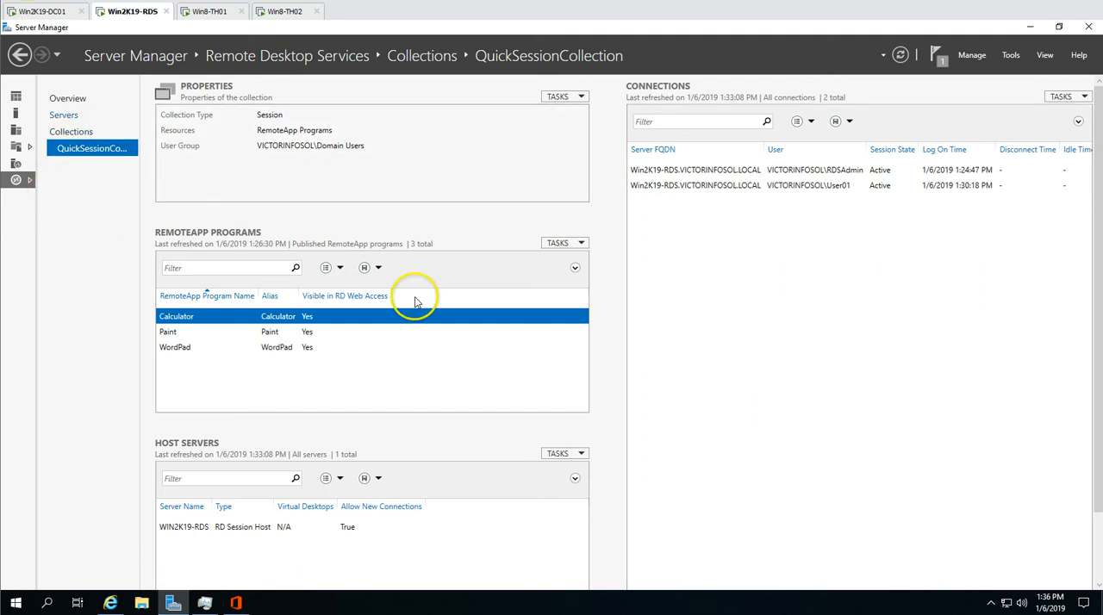
pyautogui.click(1078, 102)
pyautogui.click(1058, 113)
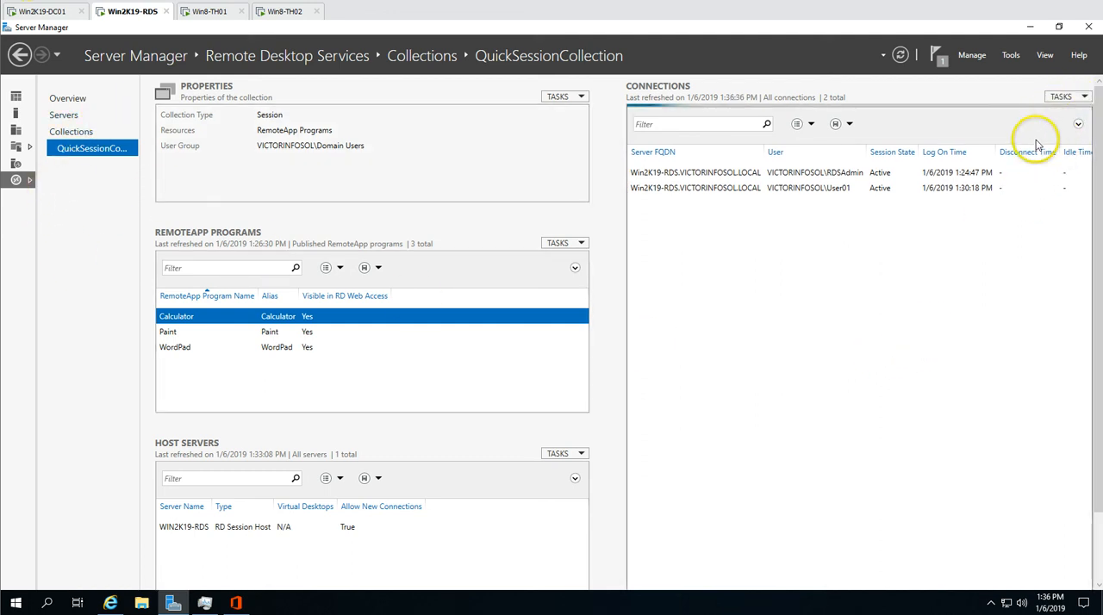
pyautogui.click(817, 204)
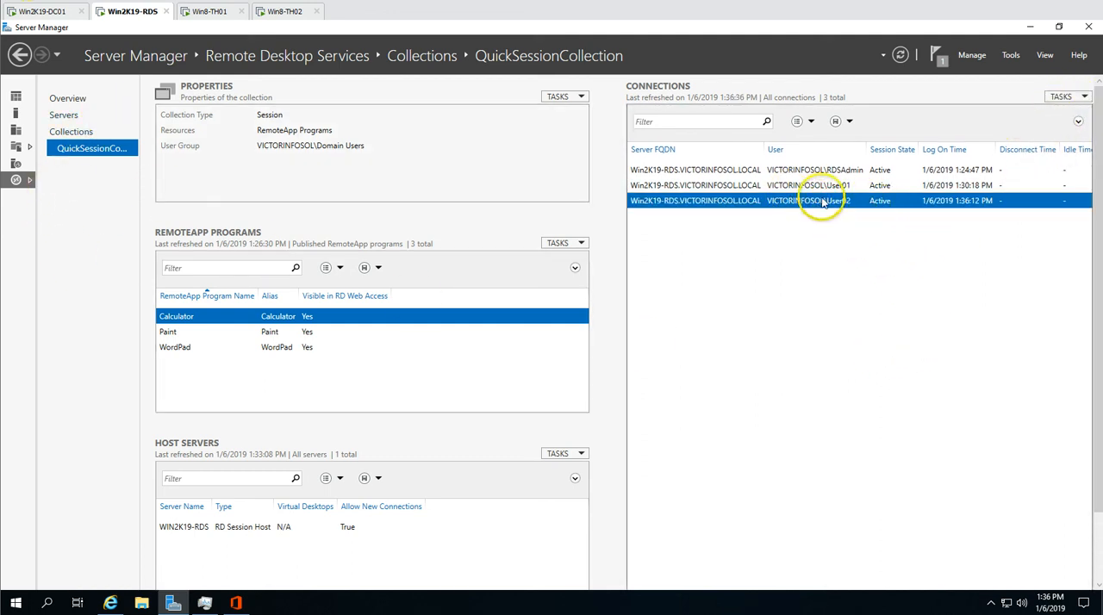
# Log off User02's session from the collection's connections and refresh the connection list
pyautogui.rightClick(807, 205)
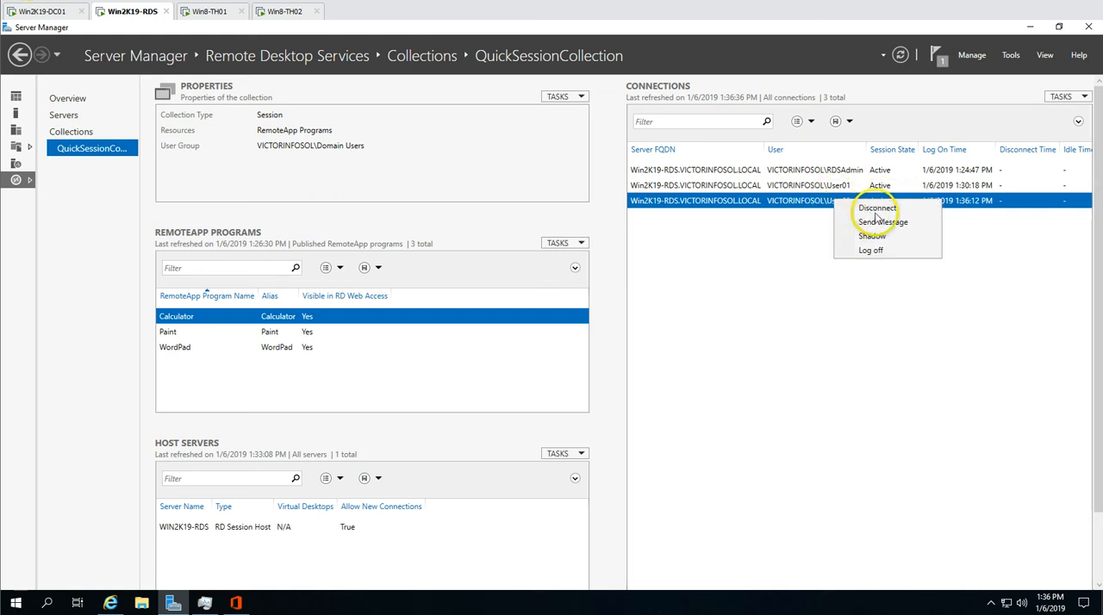
pyautogui.click(817, 255)
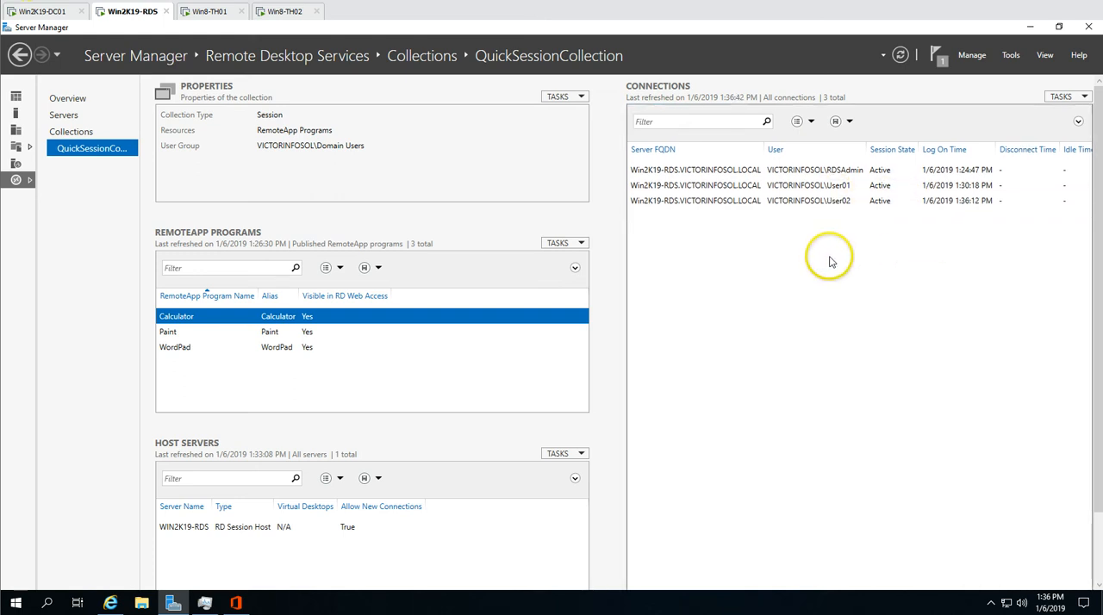
pyautogui.rightClick(821, 203)
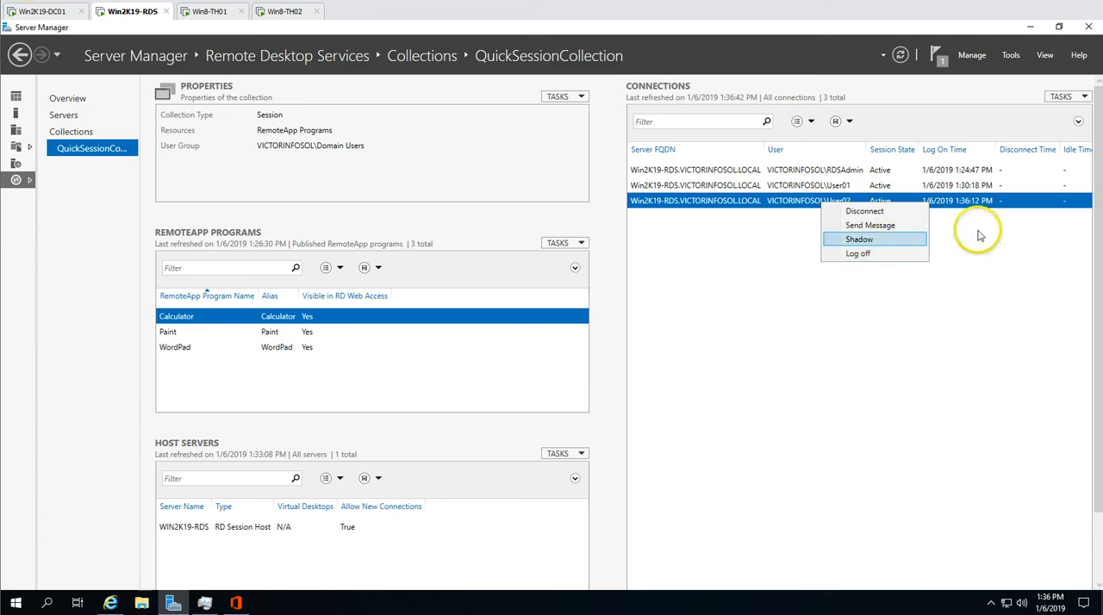
pyautogui.click(1066, 97)
pyautogui.click(1058, 115)
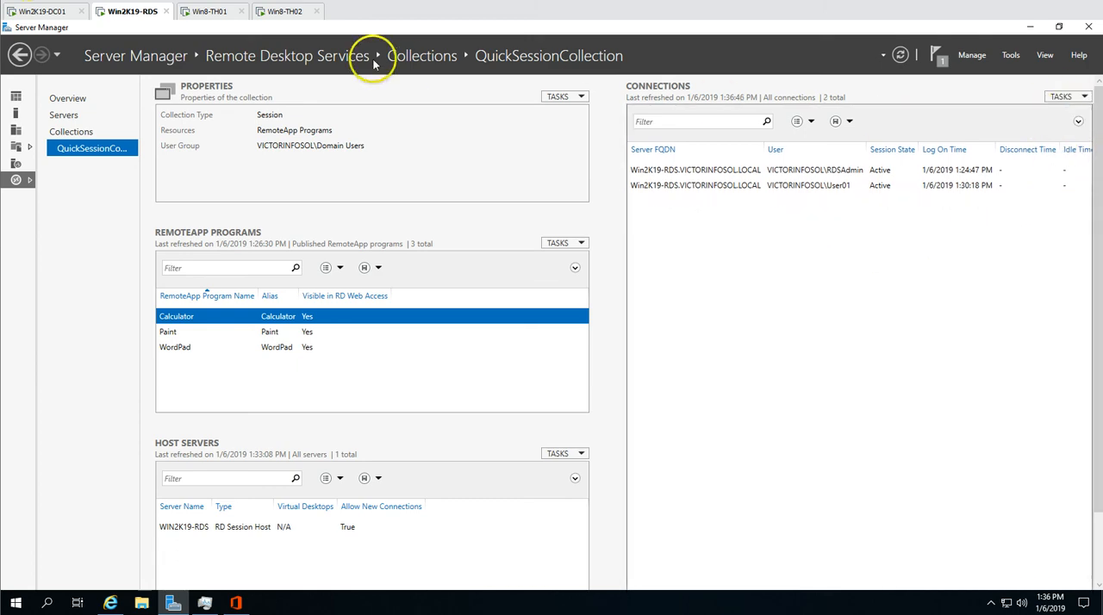
# Switch to Win8-TH02, dismiss the RemoteApp disconnection message, and check the RD Web Access page before minimizing the browser
pyautogui.click(298, 14)
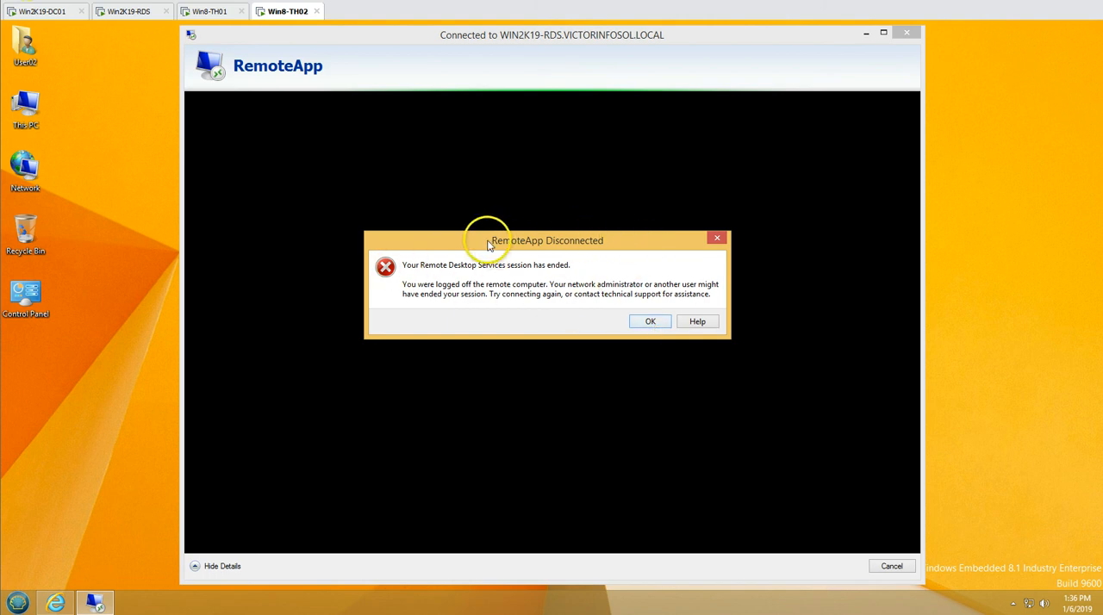
pyautogui.click(650, 323)
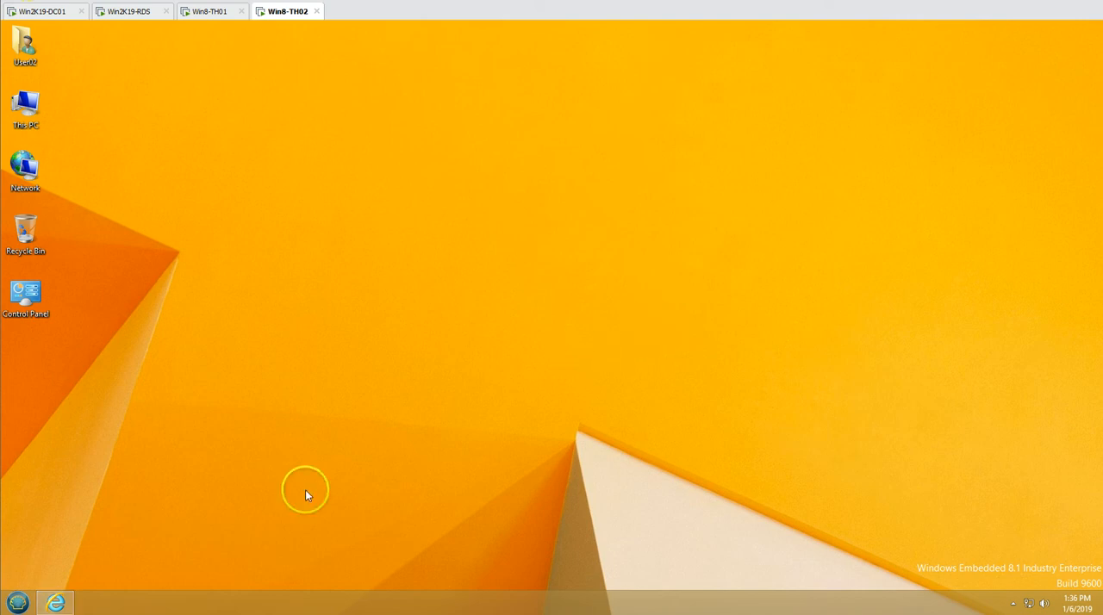
pyautogui.click(56, 603)
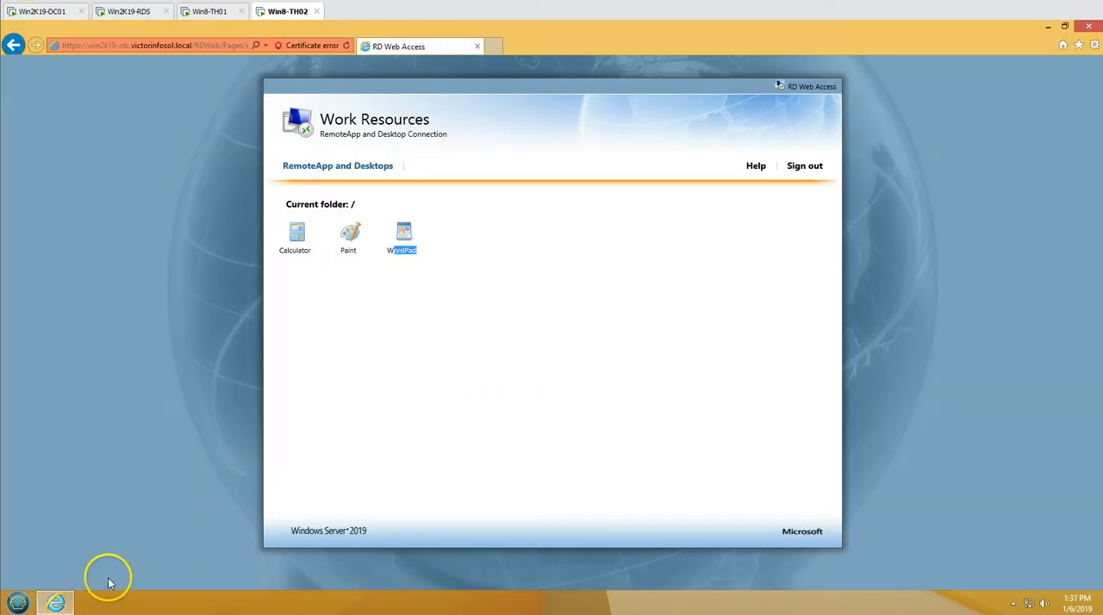
pyautogui.click(56, 603)
# Log off User01's session from Server Manager on Win2K19-RDS, and dismiss the resulting disconnection message on Win8-TH01
pyautogui.click(205, 11)
pyautogui.click(137, 11)
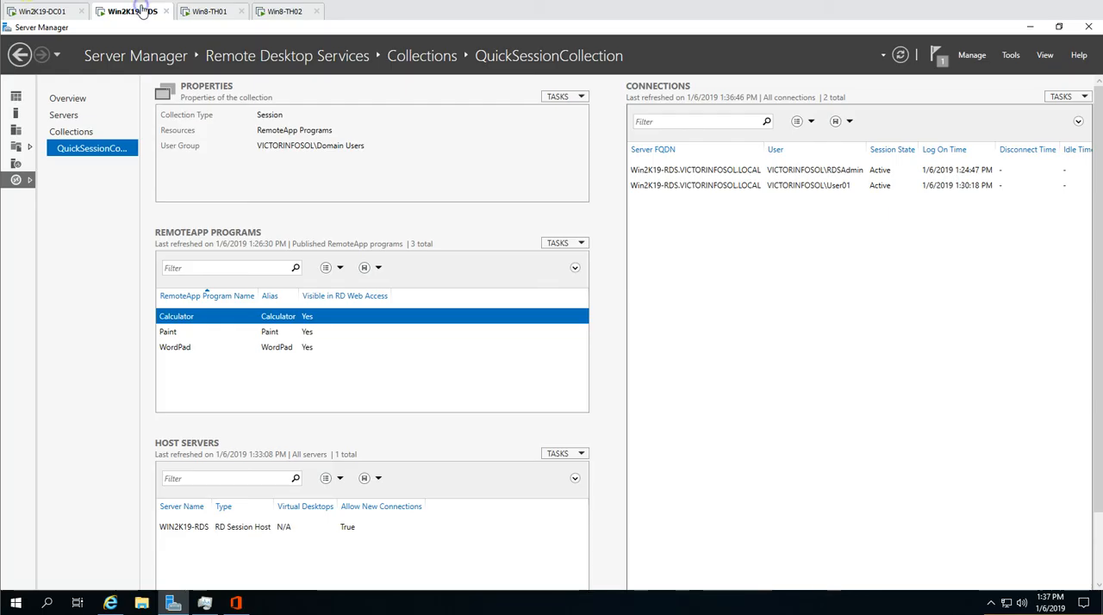
pyautogui.rightClick(744, 188)
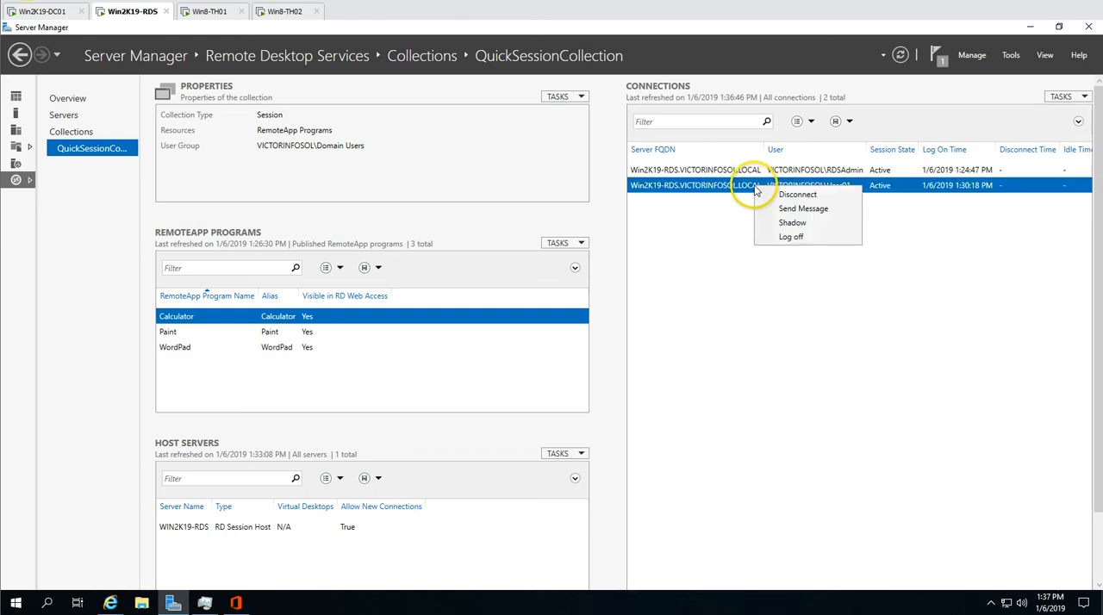
pyautogui.click(780, 221)
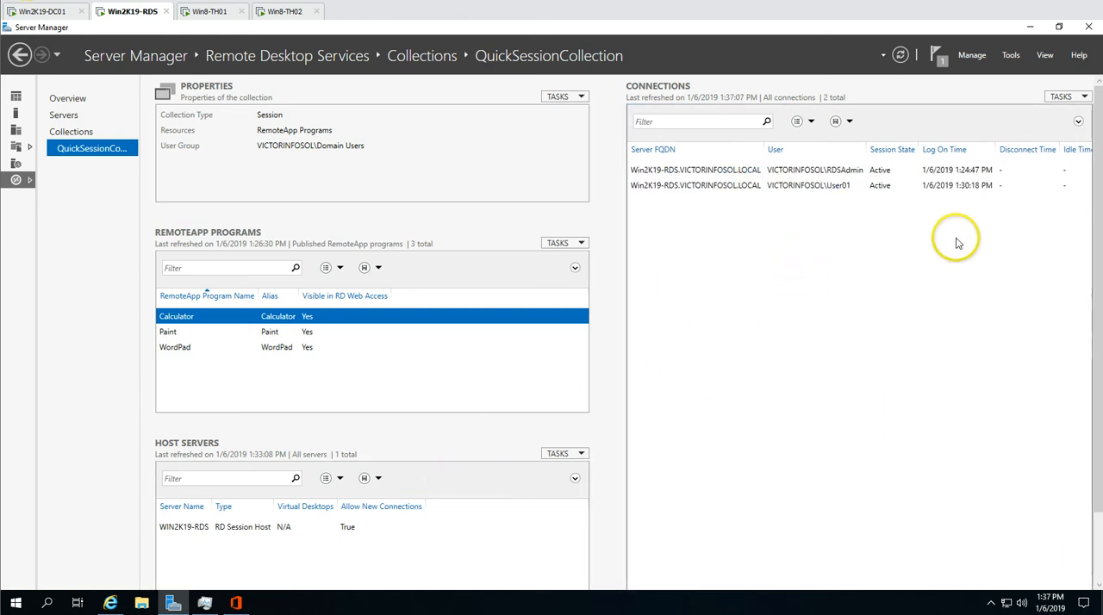
pyautogui.click(210, 11)
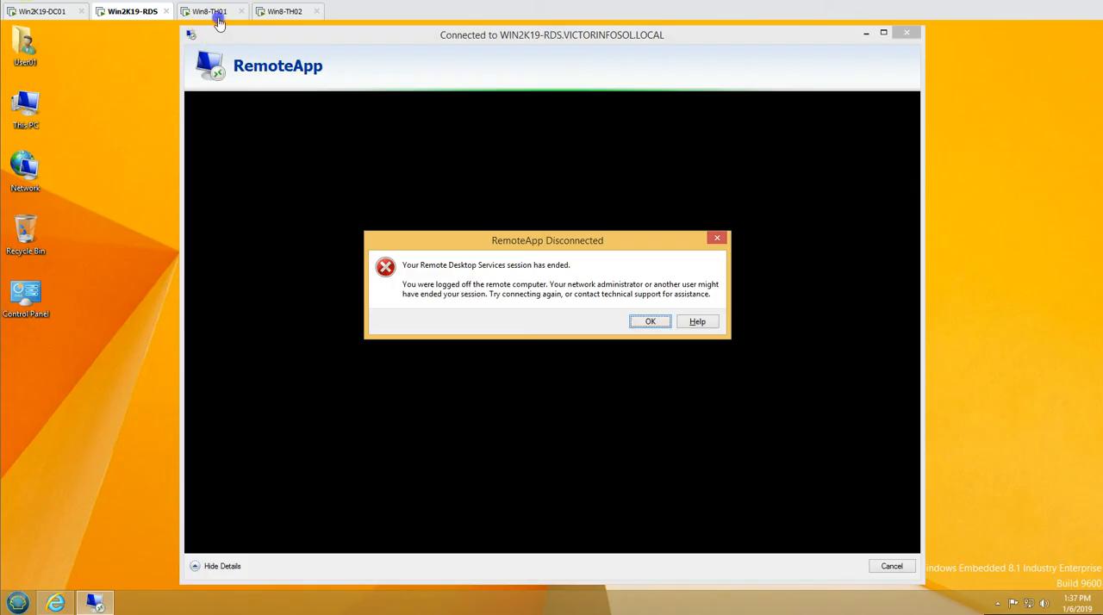
pyautogui.click(650, 322)
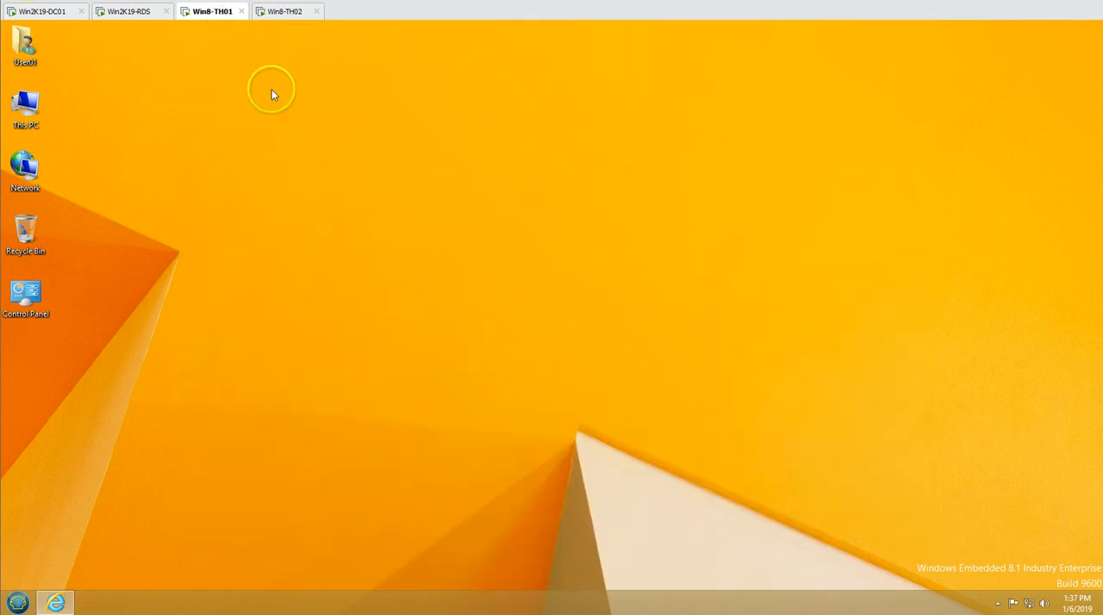
# Return to Win2K19-RDS, minimize Server Manager, close the Office Professional Plus 2016 setup window and reposition Task Manager
pyautogui.click(135, 15)
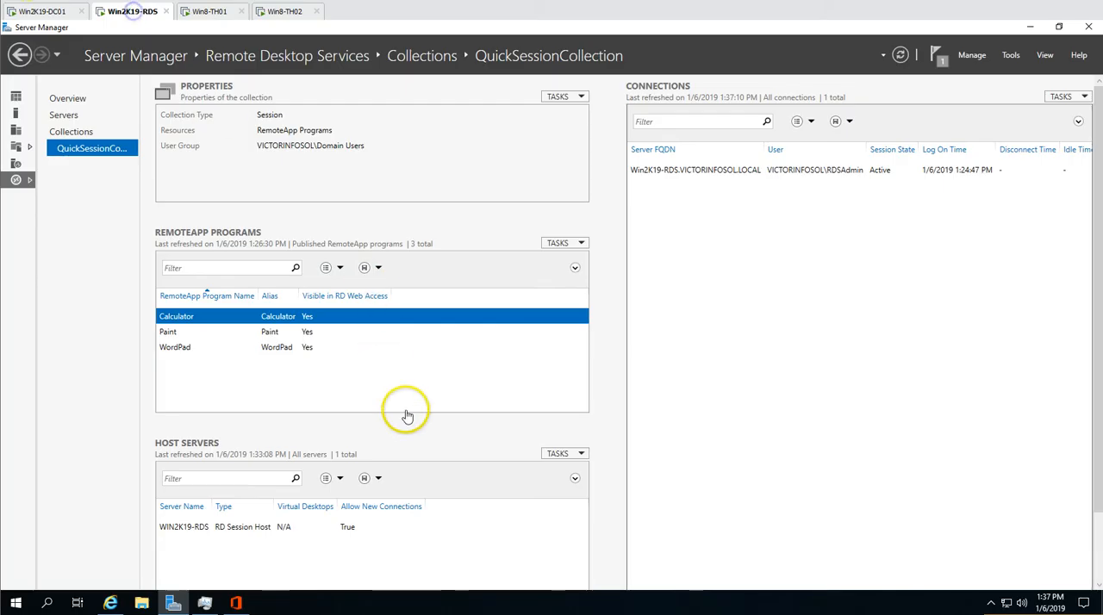
pyautogui.click(172, 604)
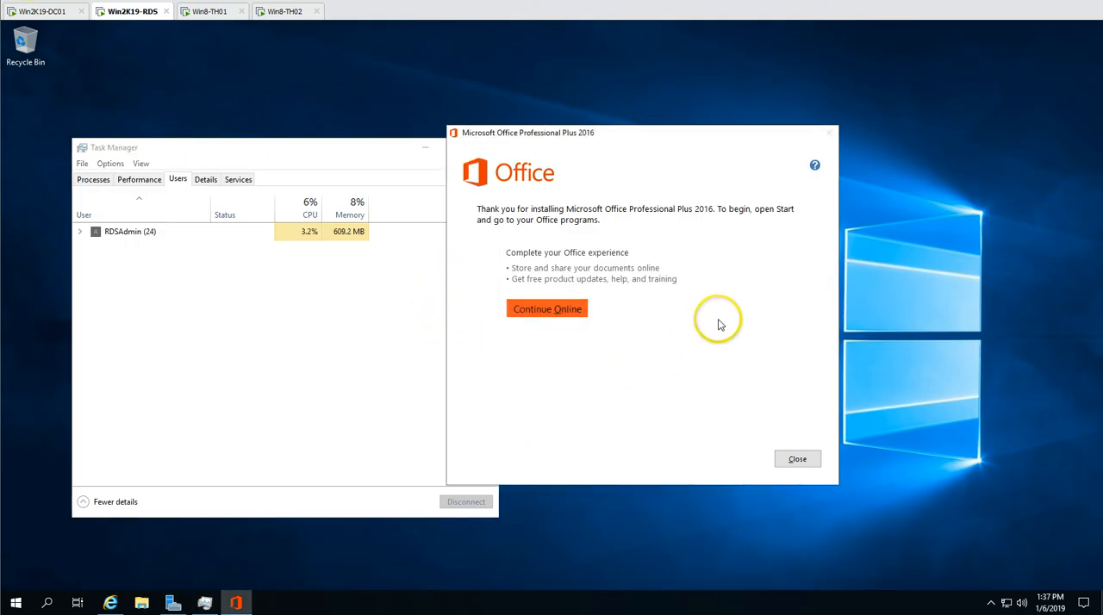
pyautogui.click(812, 463)
pyautogui.moveTo(353, 146); pyautogui.dragTo(487, 137)
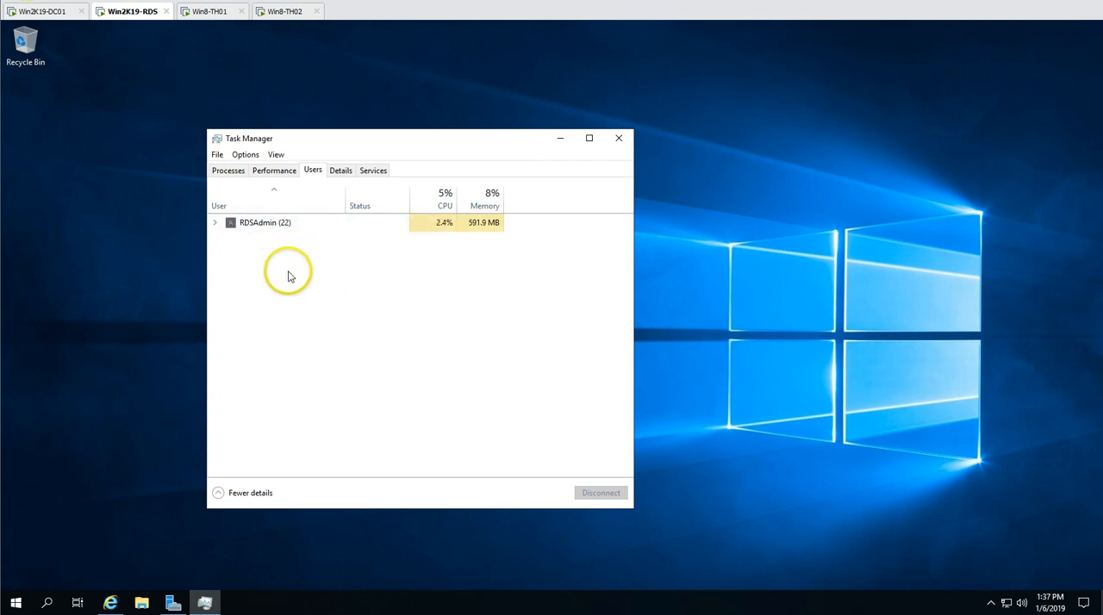
# Bring up Server Manager and start publishing RemoteApp programs for QuickSessionCollection, moving the wizard toward the middle of the screen
pyautogui.click(169, 604)
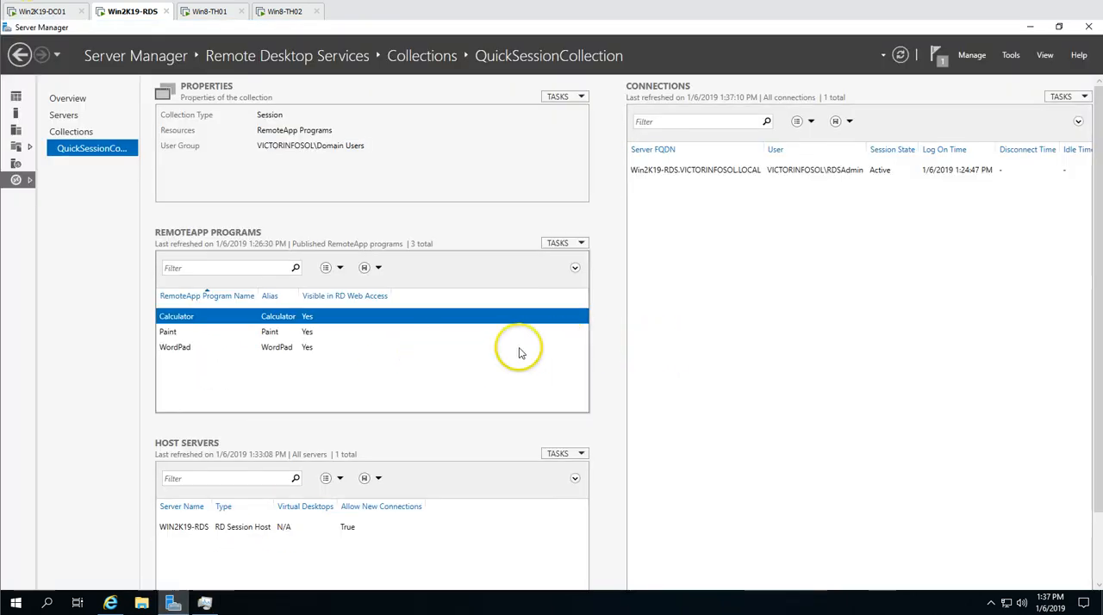
pyautogui.click(578, 246)
pyautogui.click(585, 262)
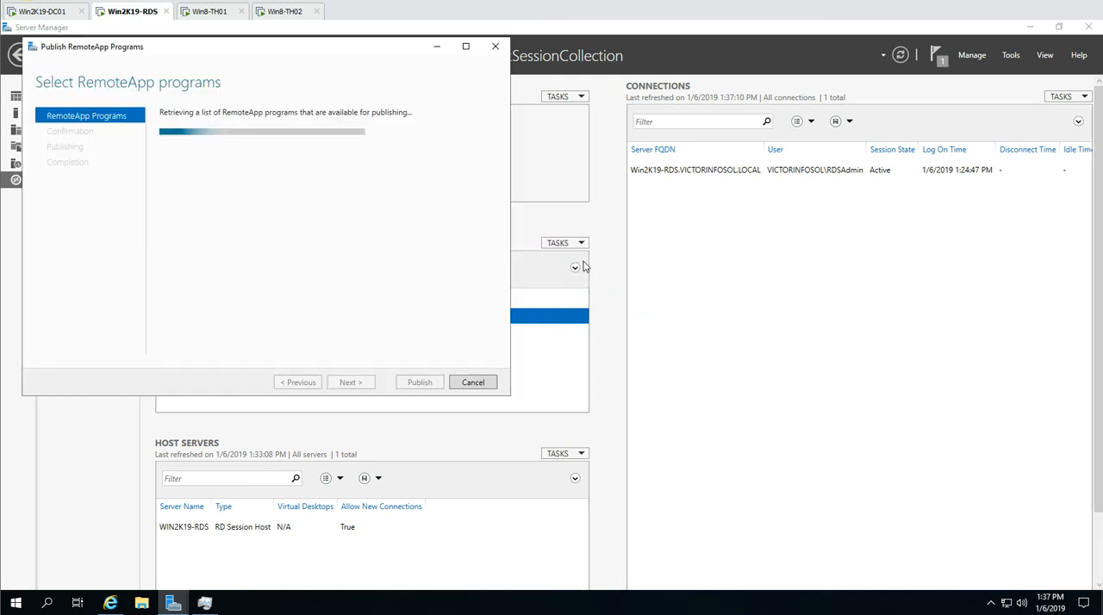
pyautogui.moveTo(315, 50); pyautogui.dragTo(522, 137)
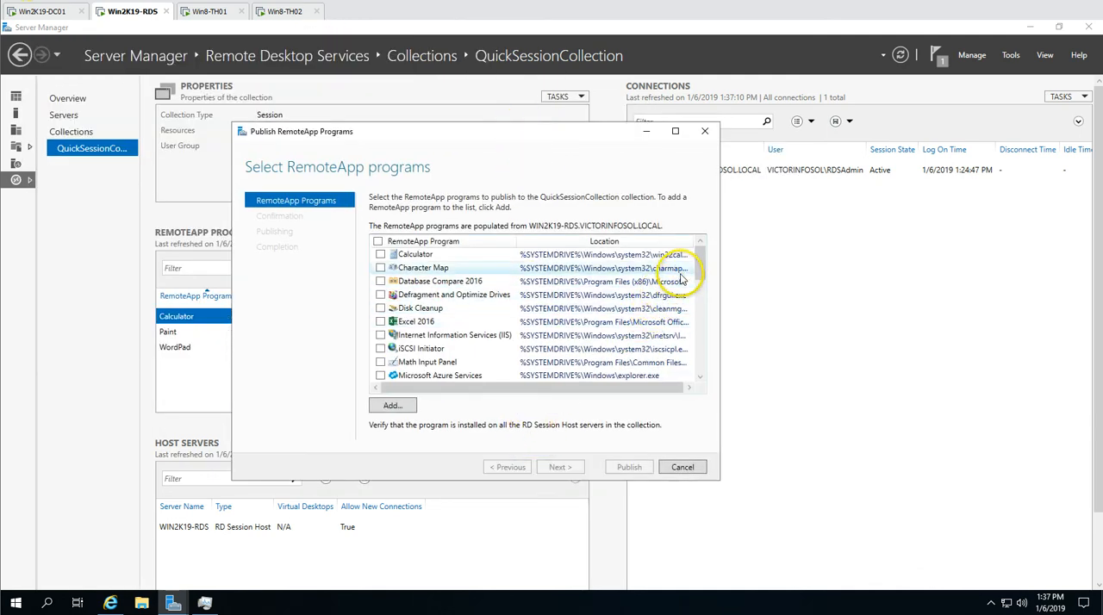
# Select Word 2016 and PowerPoint 2016 as the RemoteApp programs to publish
pyautogui.moveTo(702, 258); pyautogui.dragTo(702, 366)
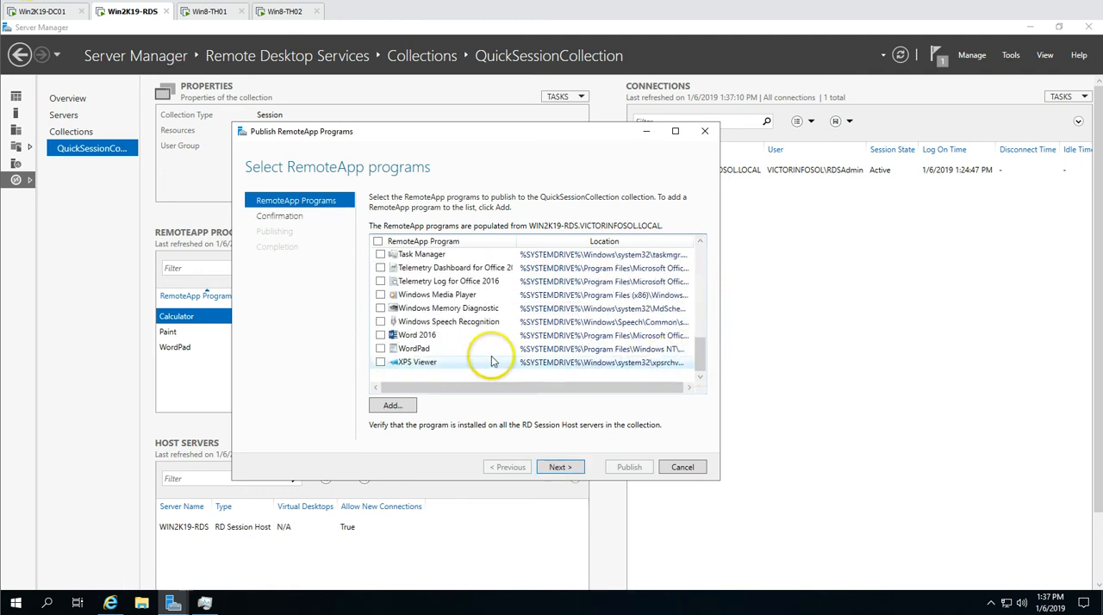
pyautogui.click(381, 335)
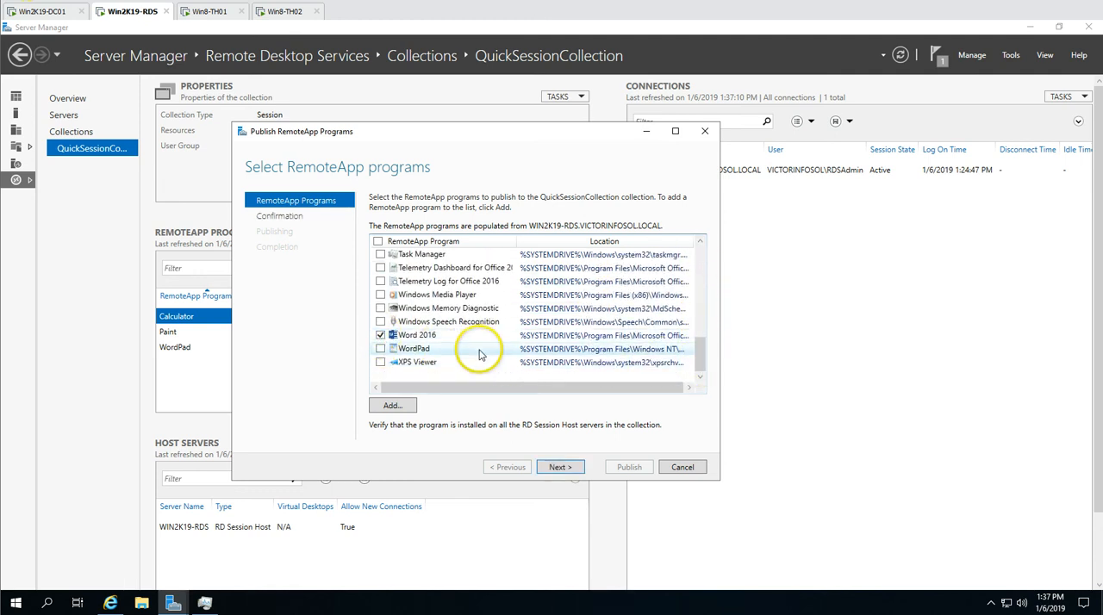
pyautogui.scroll(2, 480, 354)
pyautogui.scroll(2, 480, 355)
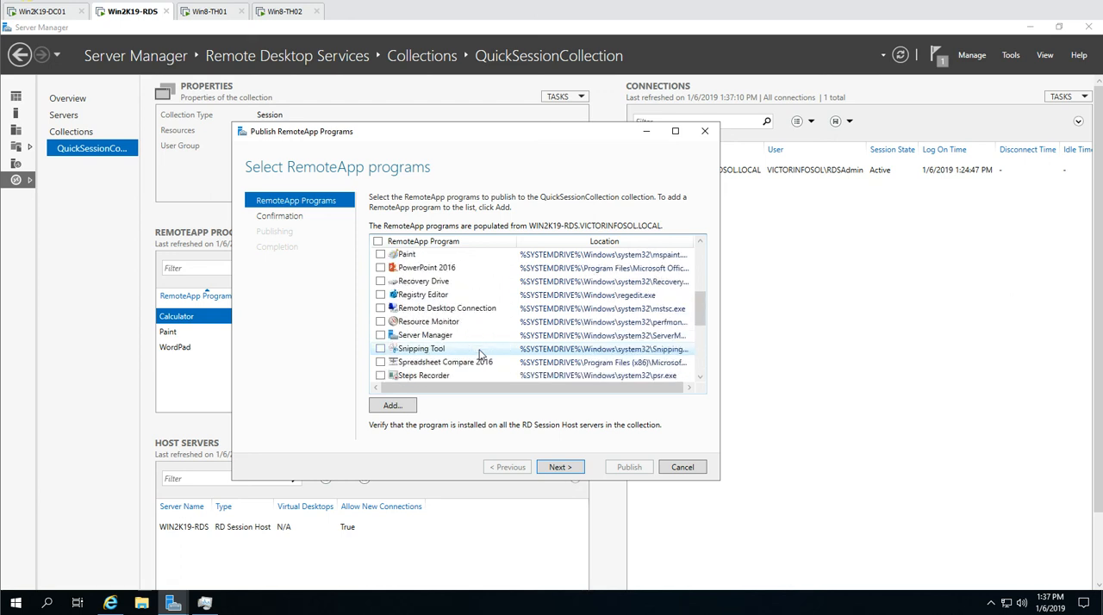
pyautogui.click(380, 268)
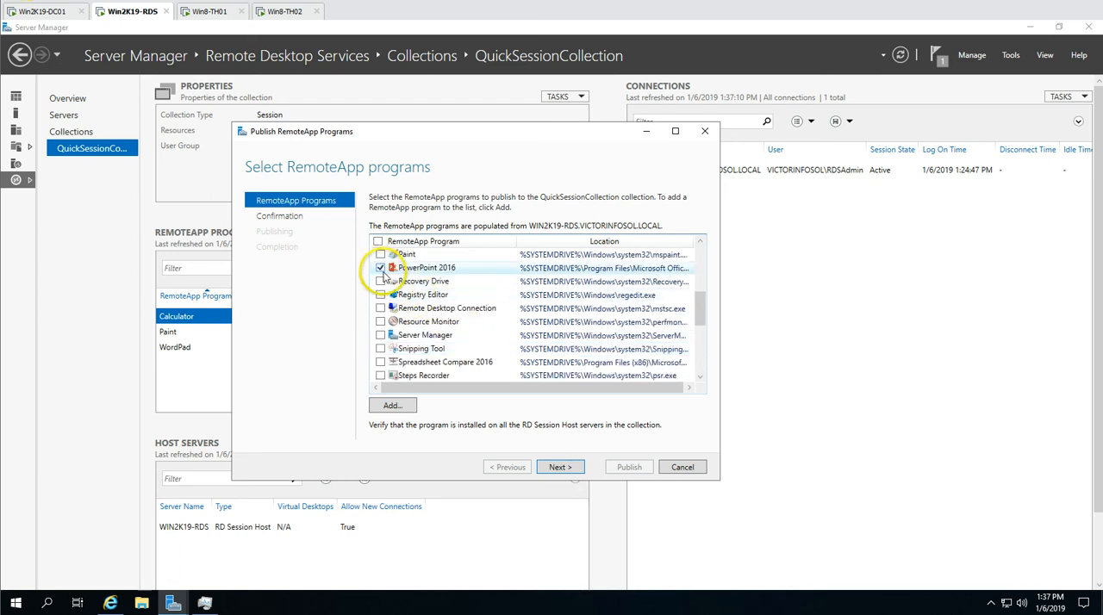
# Review the confirmation, publish the selected Office programs to the collection, and move the wizard clear of the RemoteApp programs list
pyautogui.click(561, 467)
pyautogui.moveTo(374, 253); pyautogui.dragTo(414, 277)
pyautogui.click(629, 467)
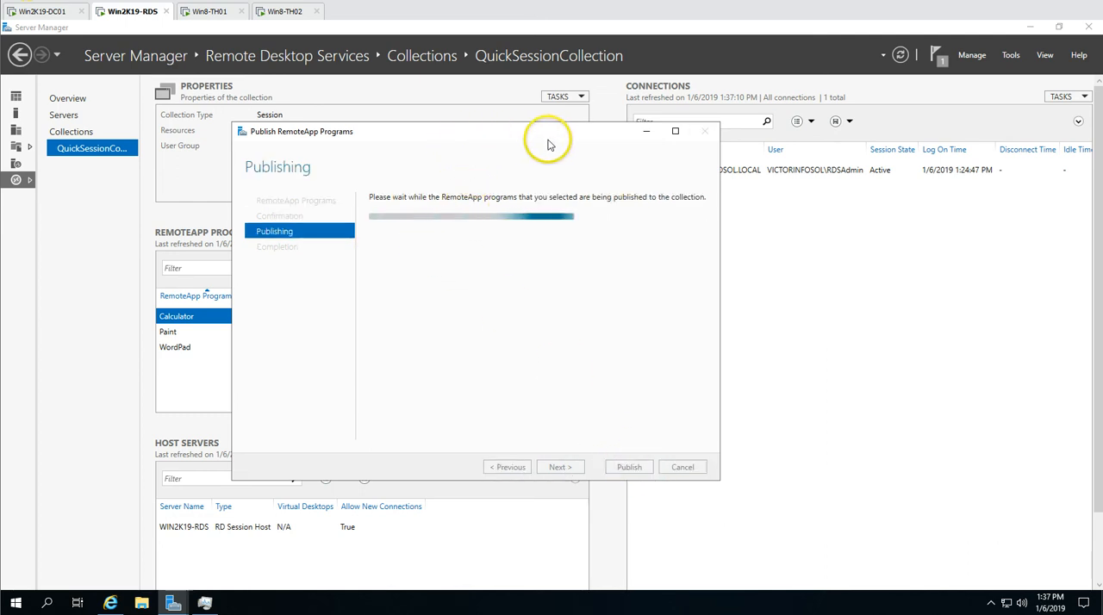
pyautogui.moveTo(446, 148); pyautogui.dragTo(589, 158)
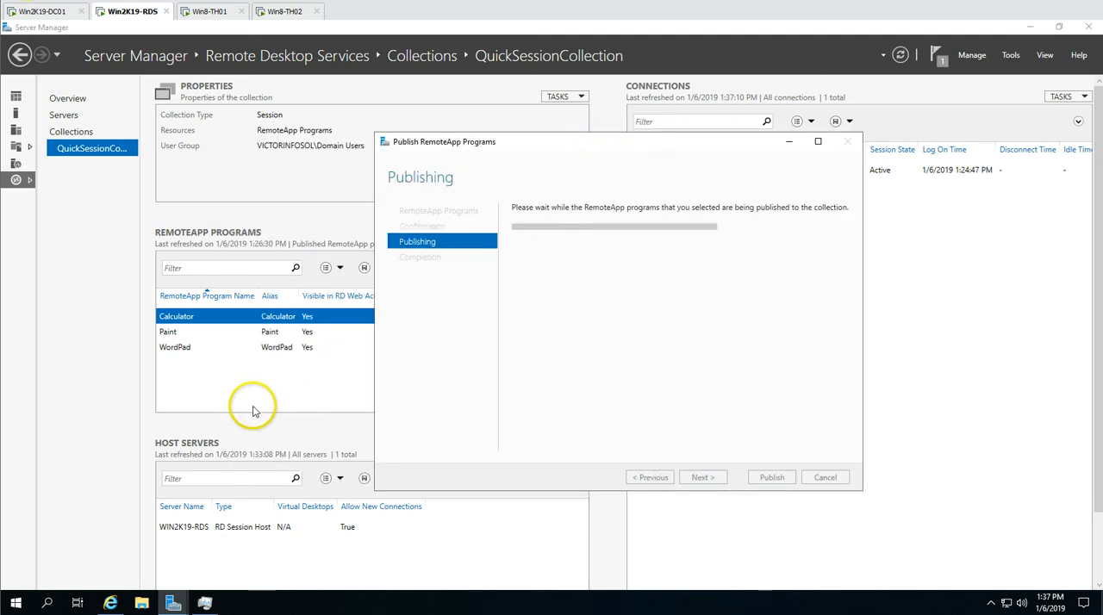
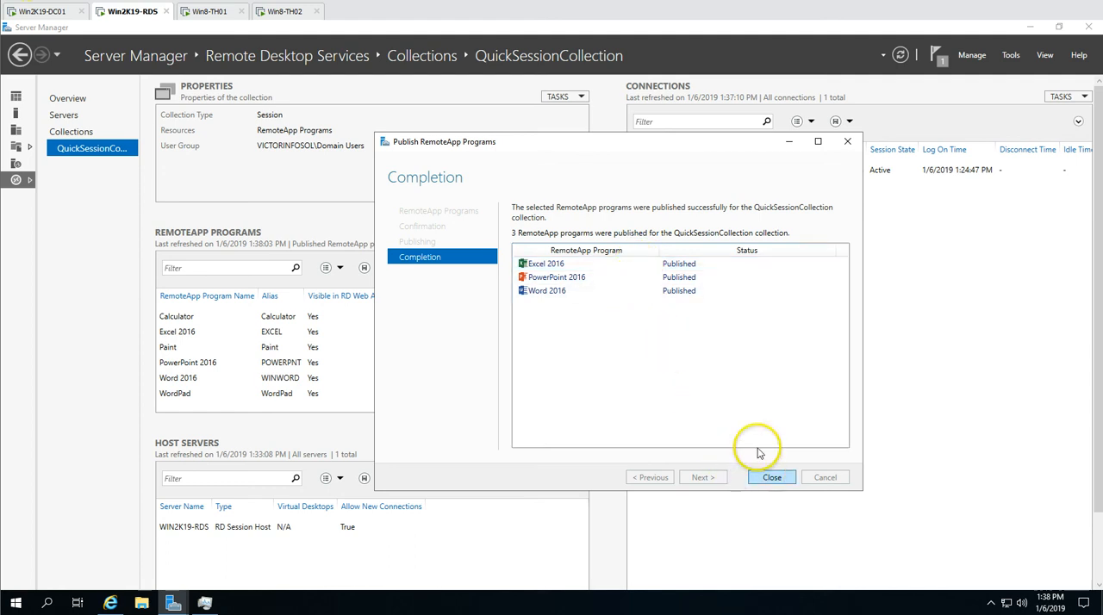
# Close the publishing wizard, open the Calculator RemoteApp's properties, move the dialog aside, and examine the general settings, including name, visibility and folder
pyautogui.click(752, 477)
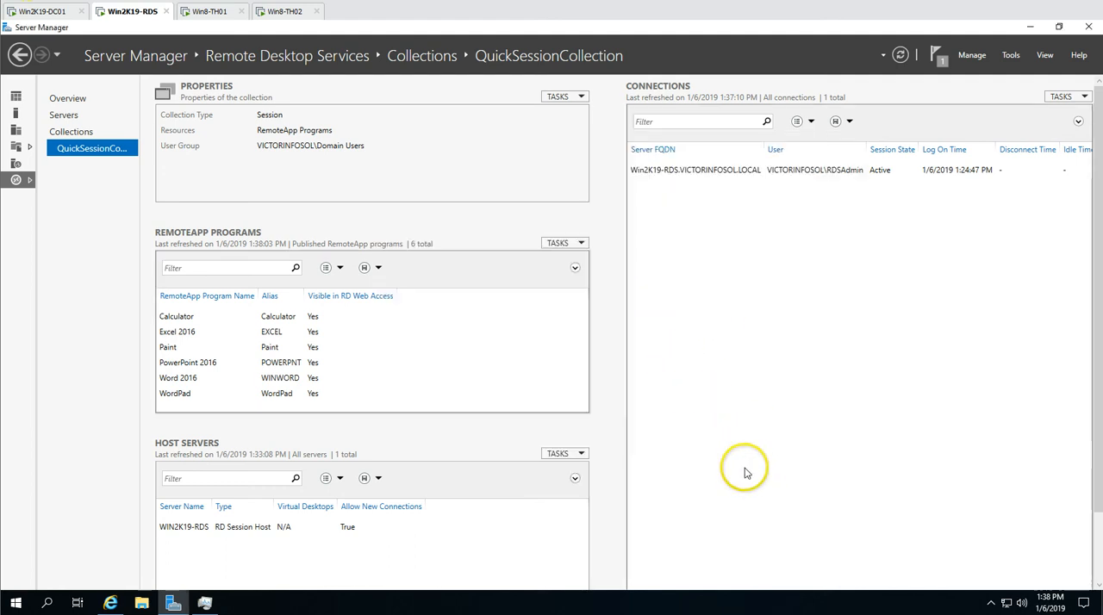
pyautogui.click(293, 318)
pyautogui.rightClick(315, 318)
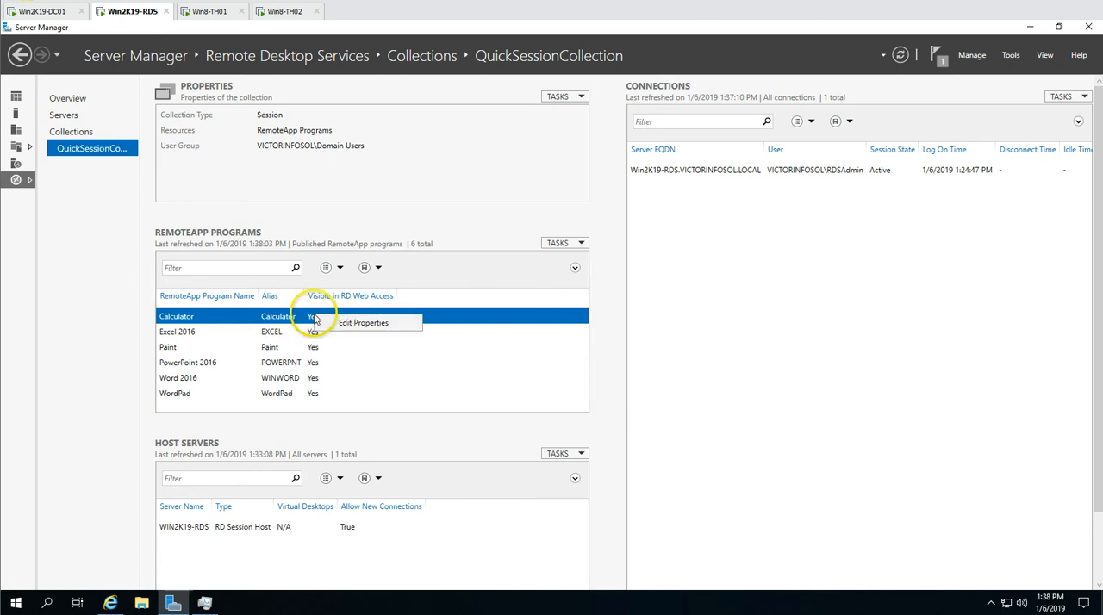
pyautogui.click(360, 319)
pyautogui.moveTo(266, 66); pyautogui.dragTo(629, 79)
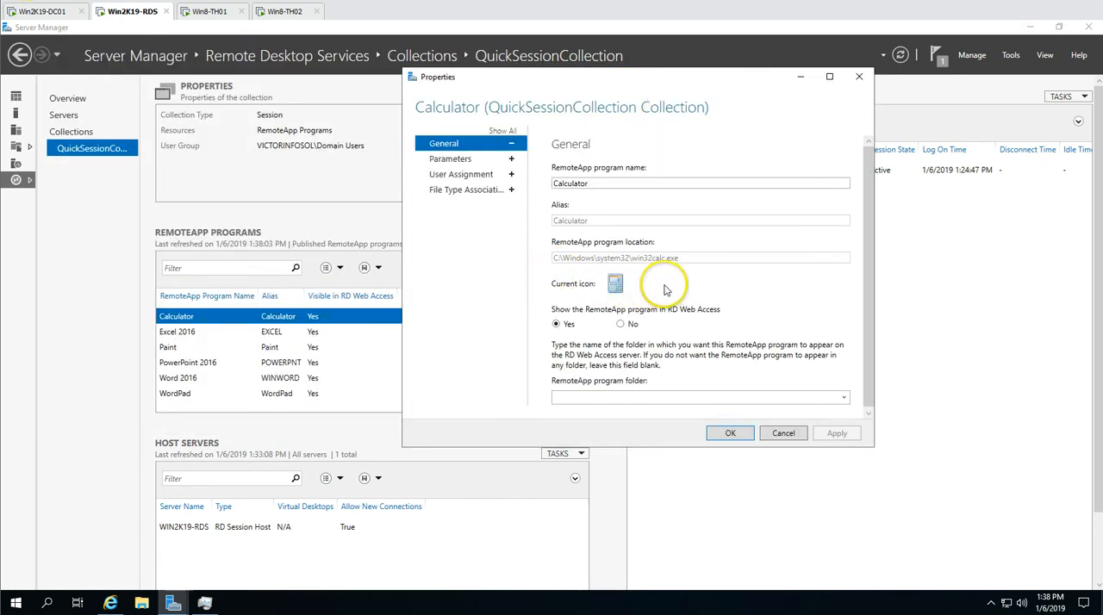
pyautogui.doubleClick(571, 183)
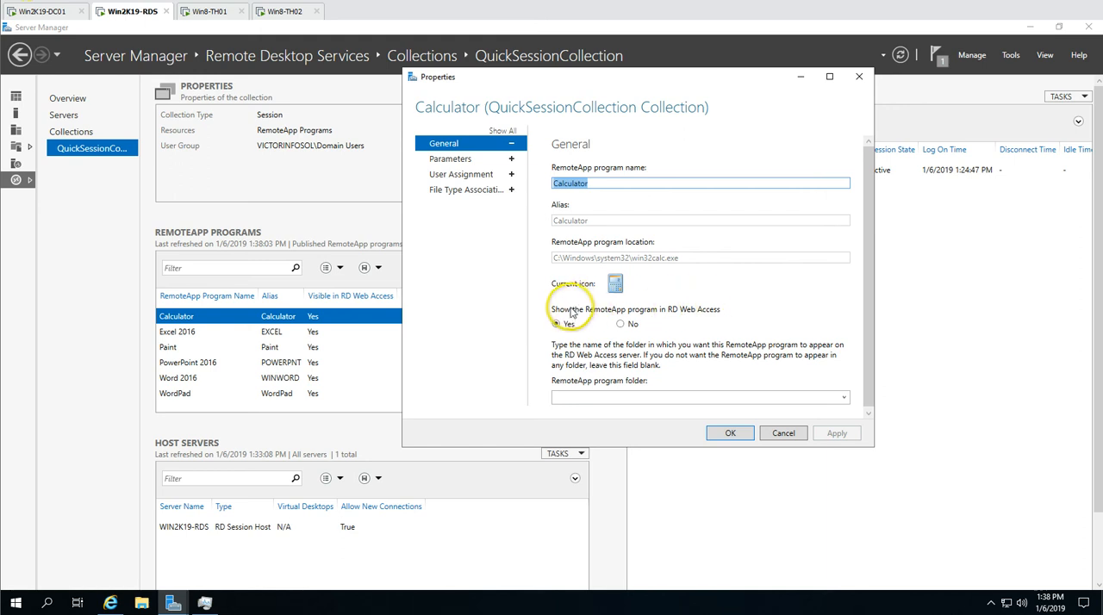
pyautogui.scroll(-1, 721, 321)
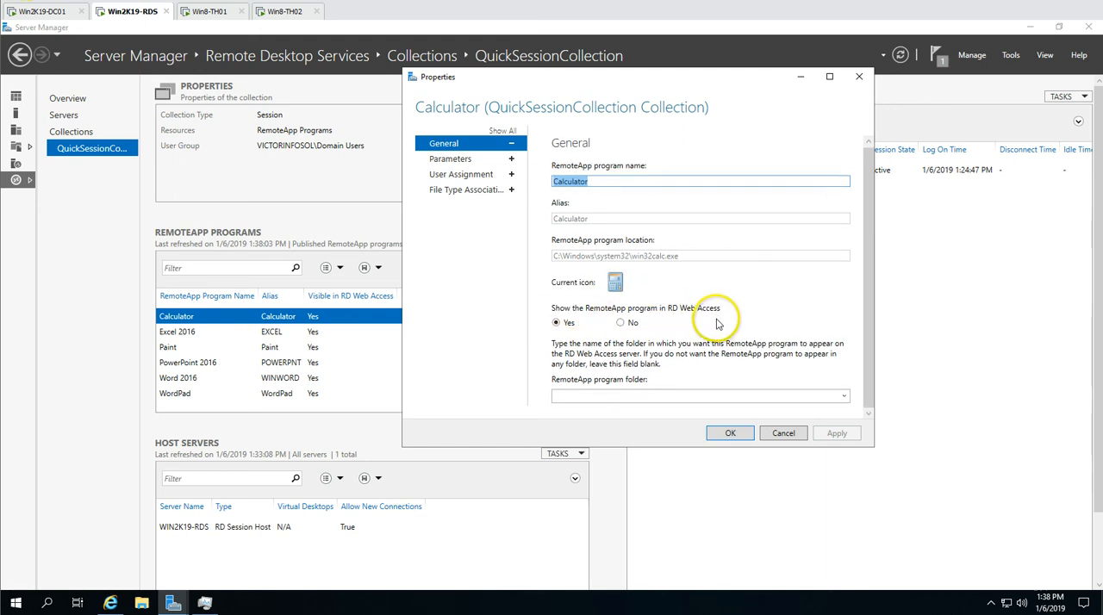
pyautogui.click(842, 401)
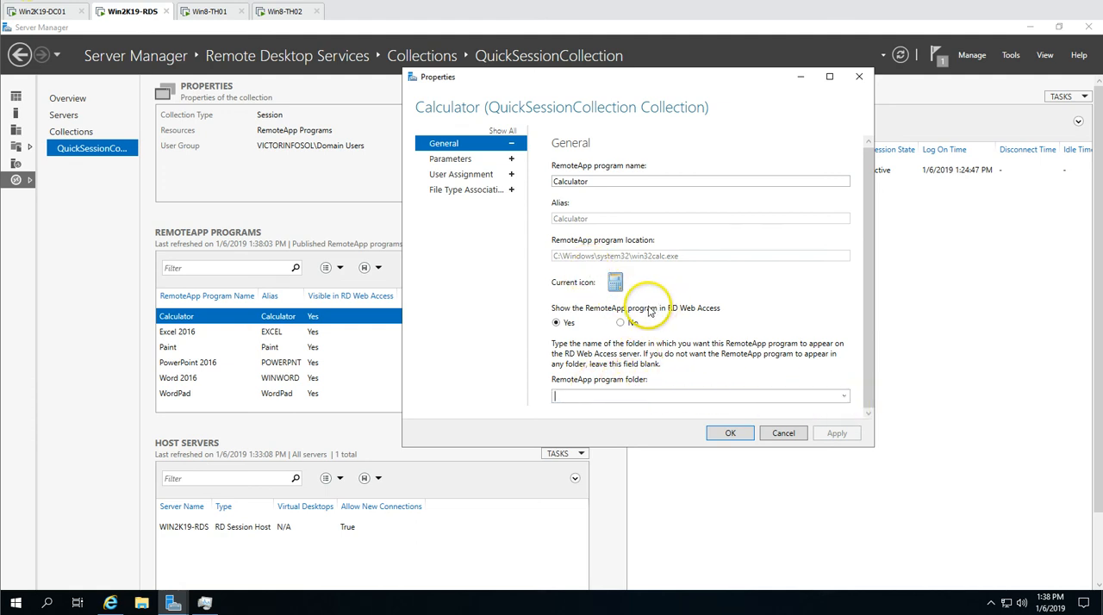
# Review Calculator's command-line parameters, user assignment and file type association options, and close its properties without saving
pyautogui.click(465, 159)
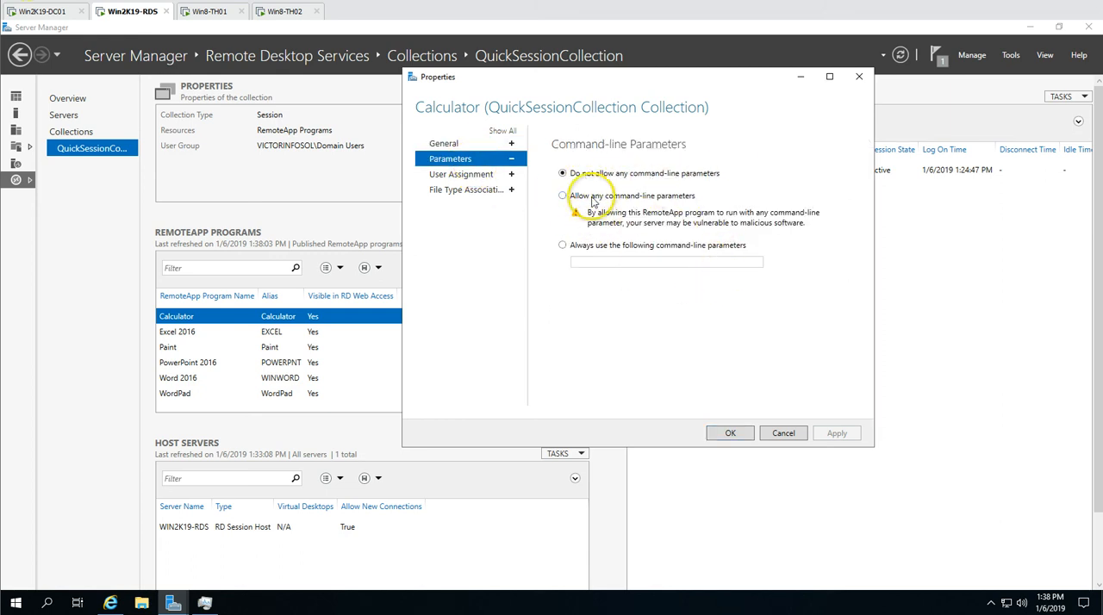
pyautogui.click(462, 176)
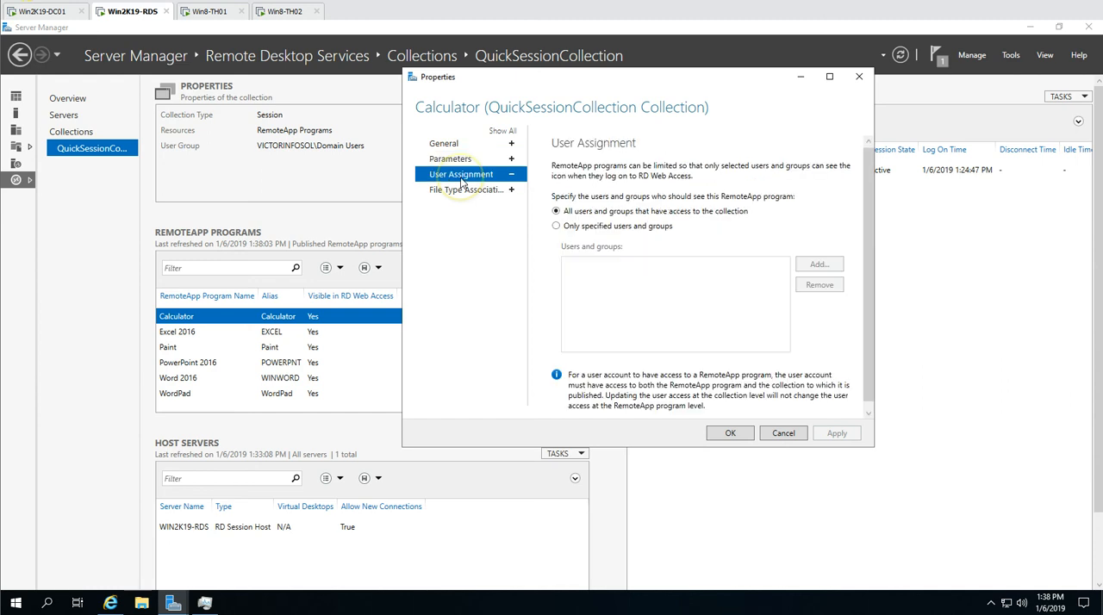
pyautogui.click(584, 229)
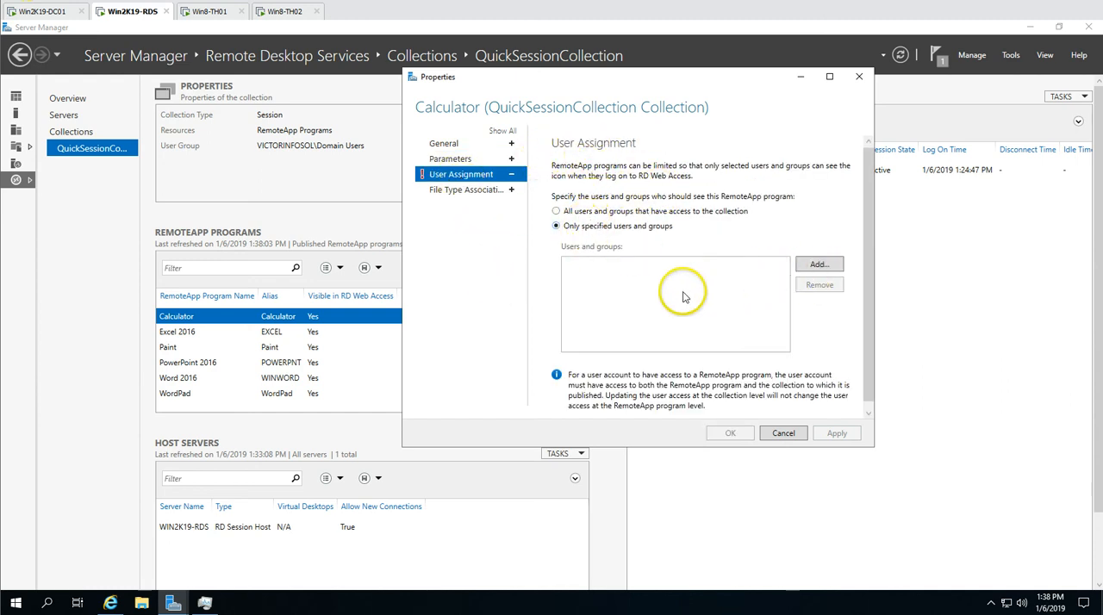
pyautogui.click(820, 266)
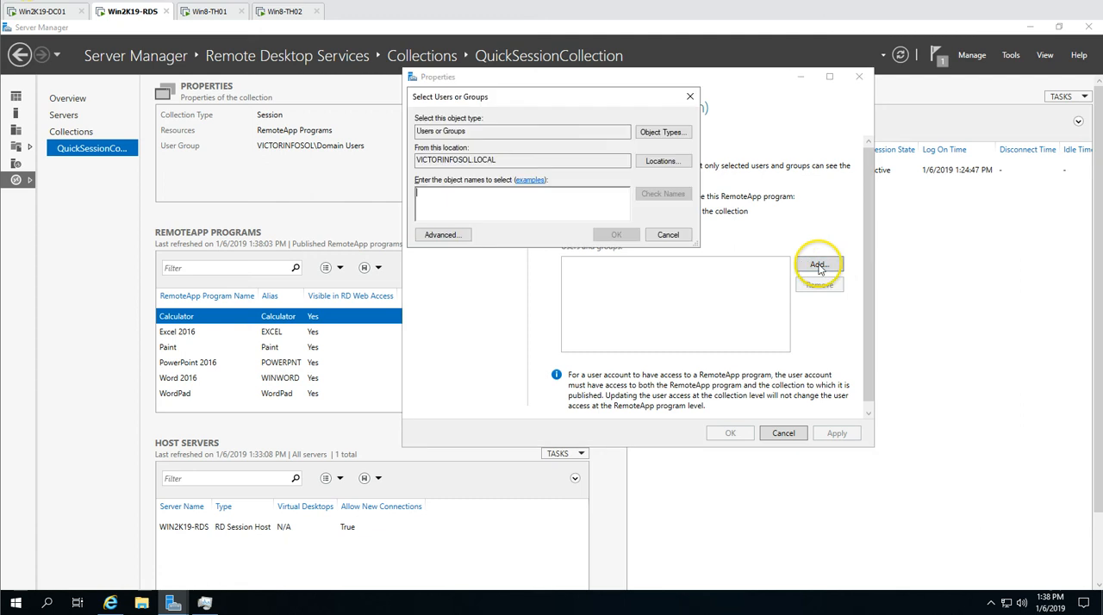
pyautogui.click(668, 236)
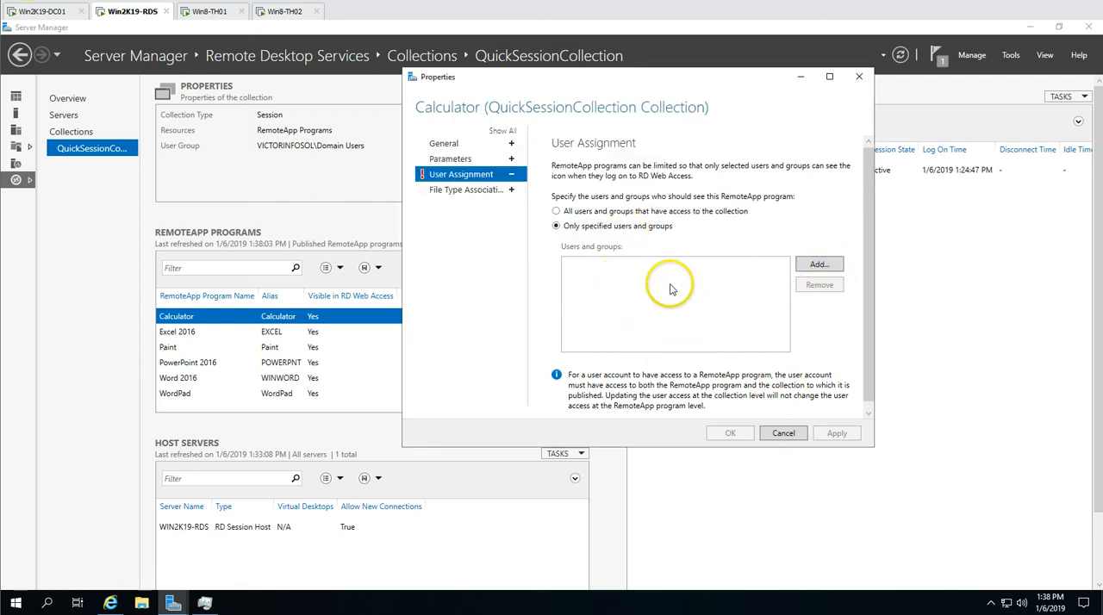
pyautogui.click(556, 211)
pyautogui.click(470, 191)
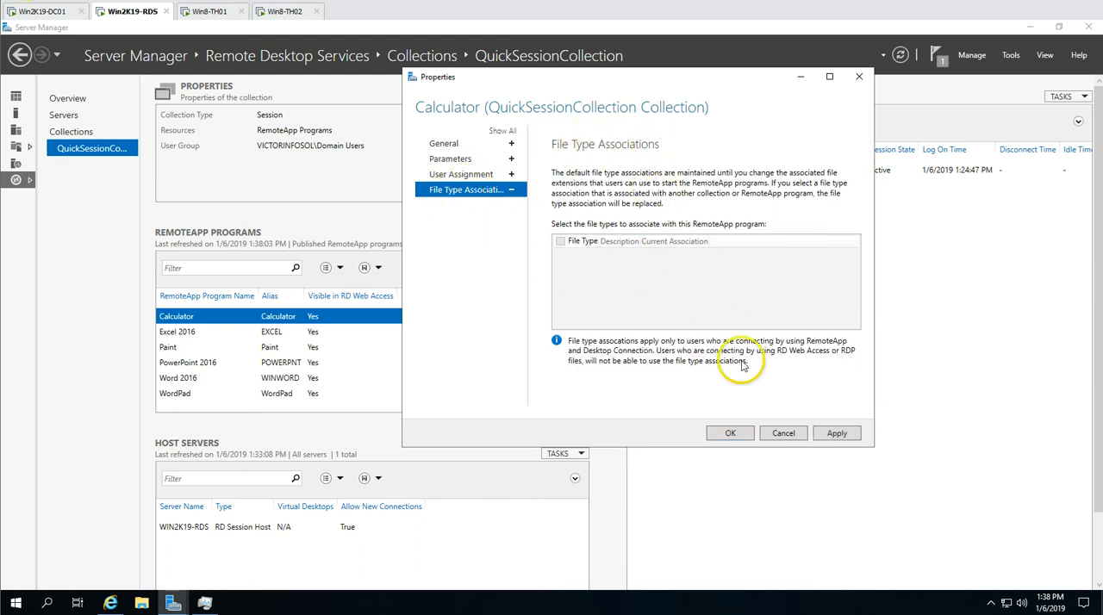
pyautogui.click(784, 433)
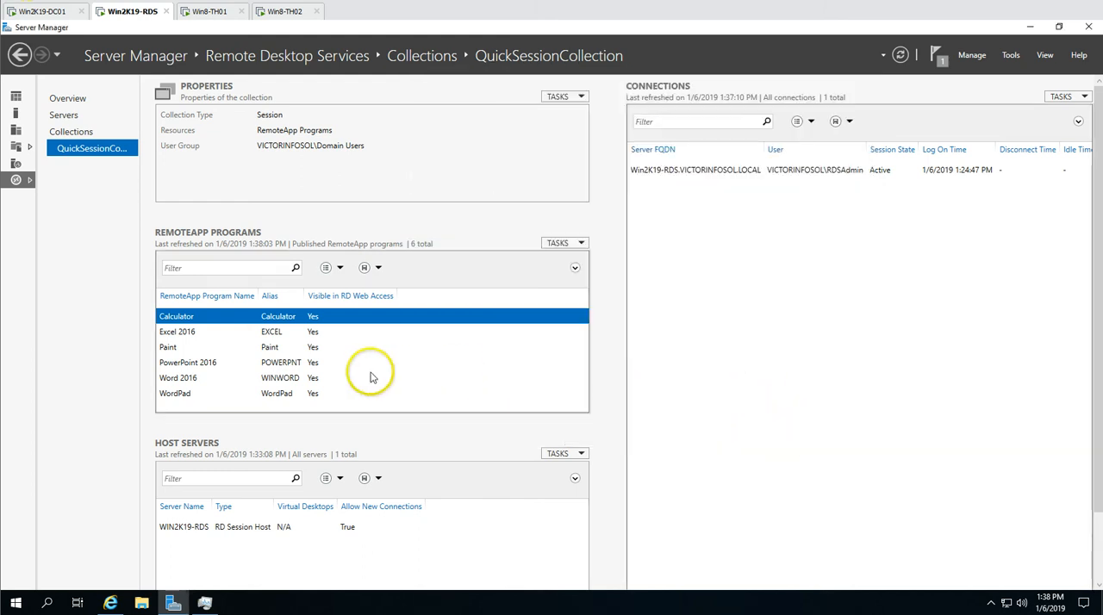
# Open the Word 2016 RemoteApp's properties, review its file type associations, user assignment and general settings, and close the dialog
pyautogui.rightClick(212, 394)
pyautogui.rightClick(208, 379)
pyautogui.click(239, 392)
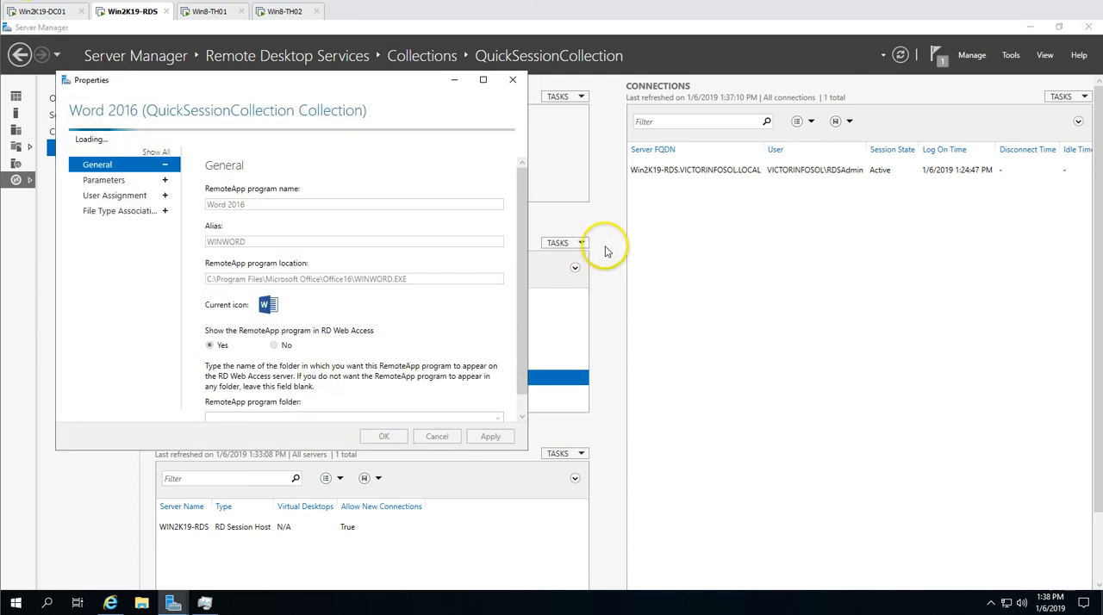
pyautogui.moveTo(311, 82); pyautogui.dragTo(716, 112)
pyautogui.click(550, 225)
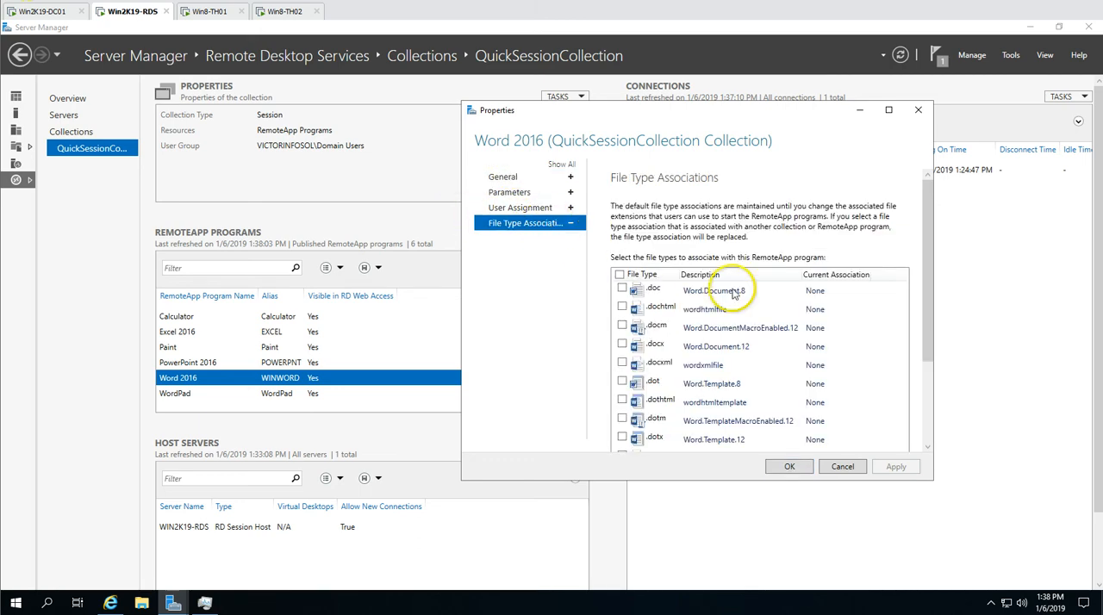
pyautogui.moveTo(923, 267)
pyautogui.mouseDown()
pyautogui.moveTo(931, 406)
pyautogui.moveTo(919, 253)
pyautogui.mouseUp()
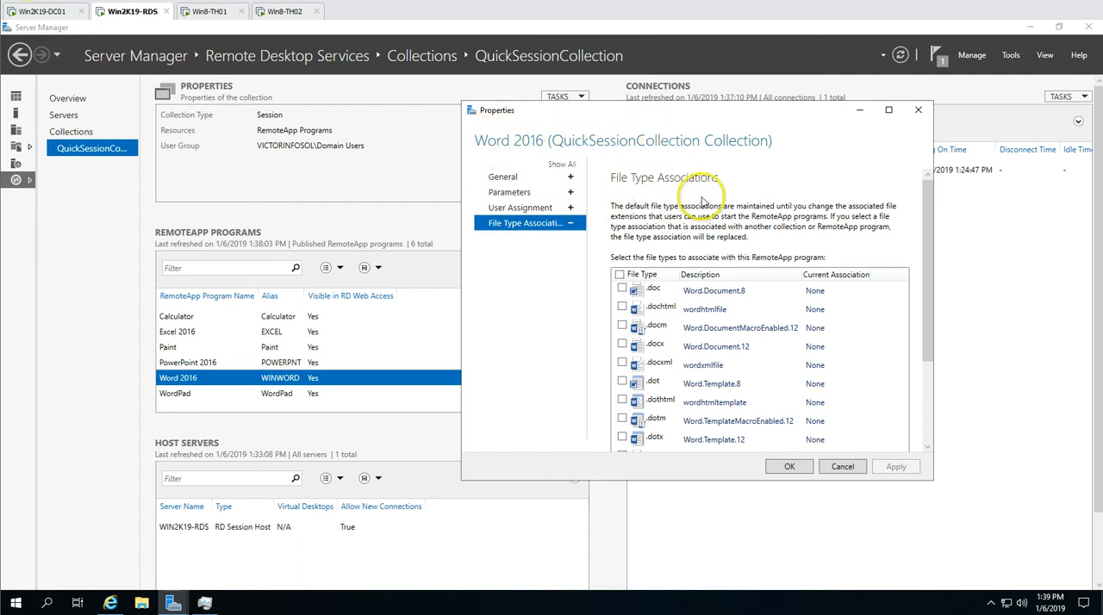
pyautogui.click(526, 208)
pyautogui.click(515, 178)
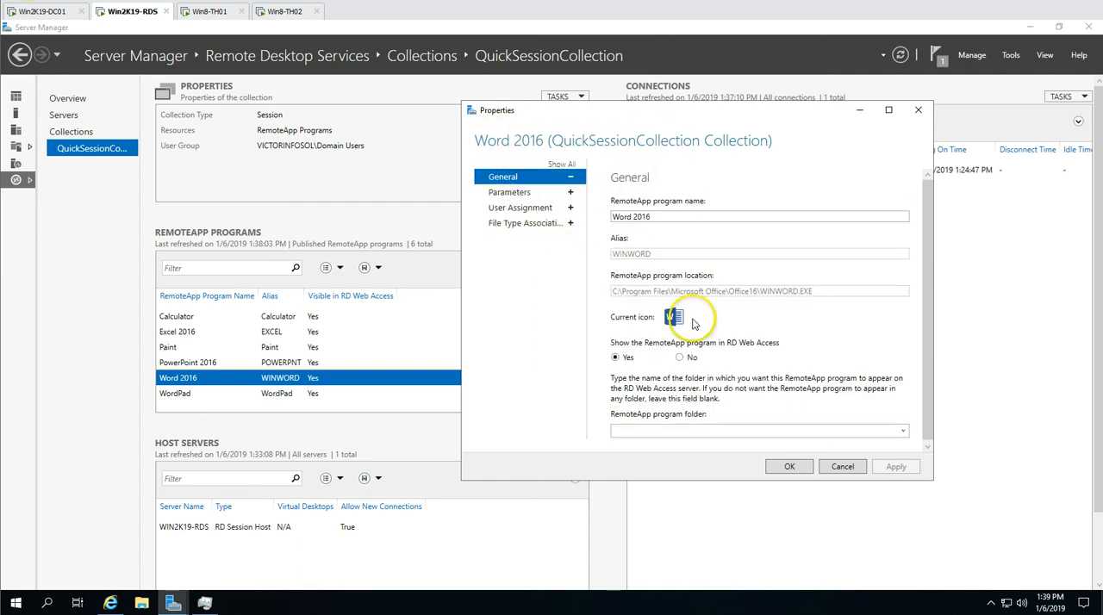
pyautogui.click(806, 466)
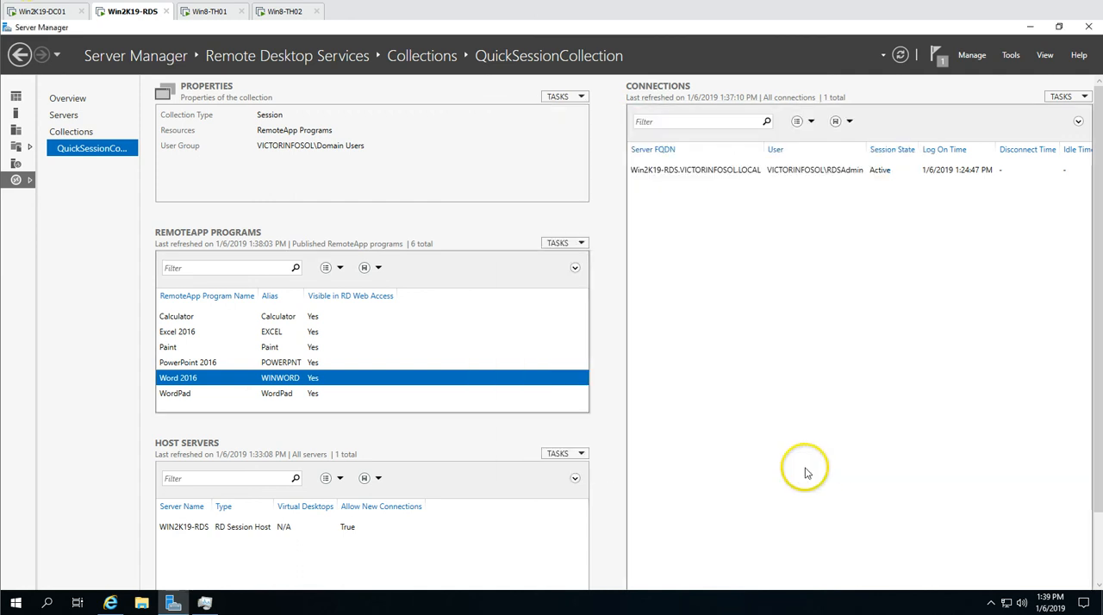
# Switch to Win8-TH01, bring up the RD Web Access page in Internet Explorer, and refresh the list of RemoteApps
pyautogui.click(211, 12)
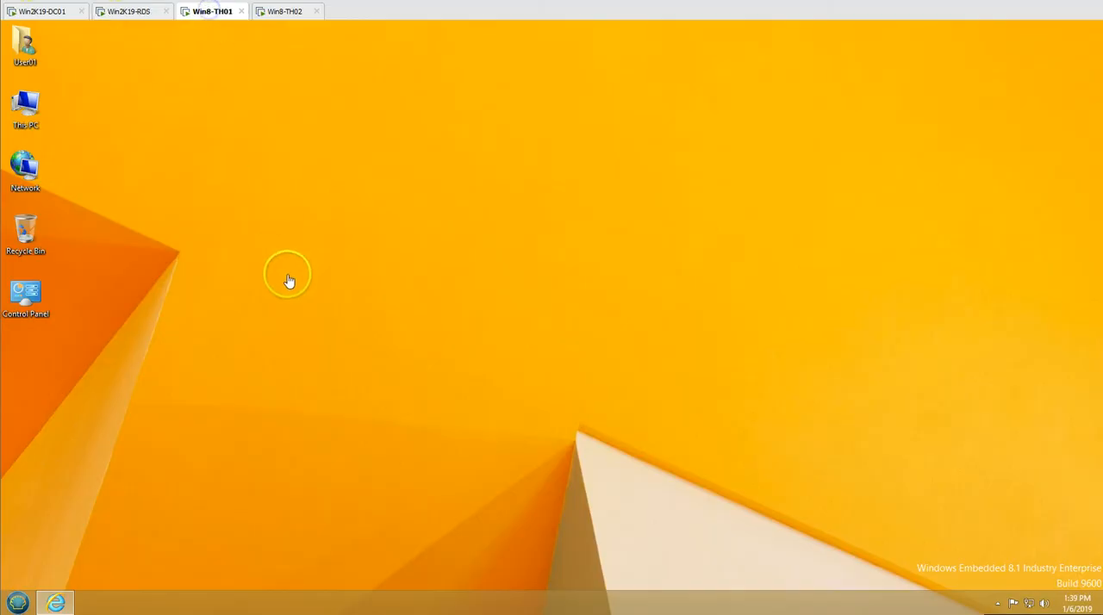
pyautogui.click(55, 601)
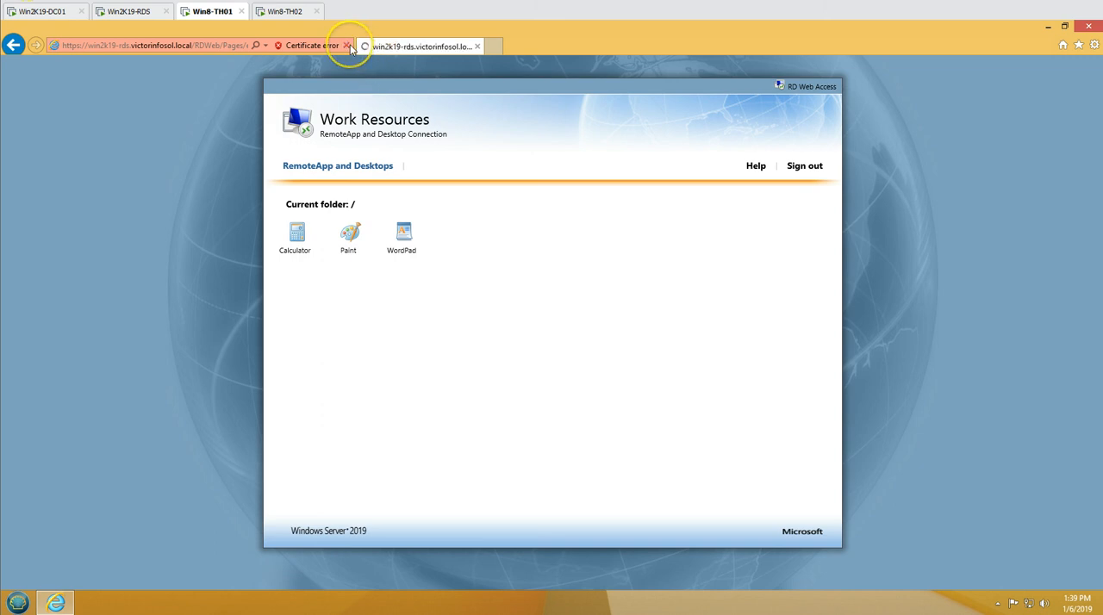
pyautogui.click(843, 576)
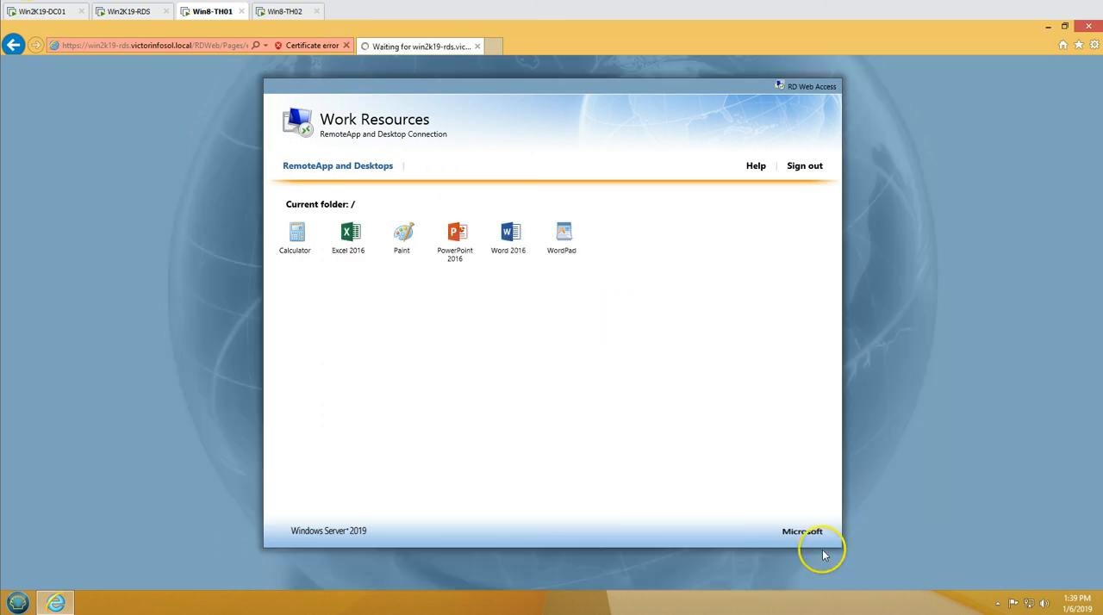
# Launch the Word 2016 RemoteApp, signing in with the account password, and dismiss Word's first-run dialog
pyautogui.click(506, 239)
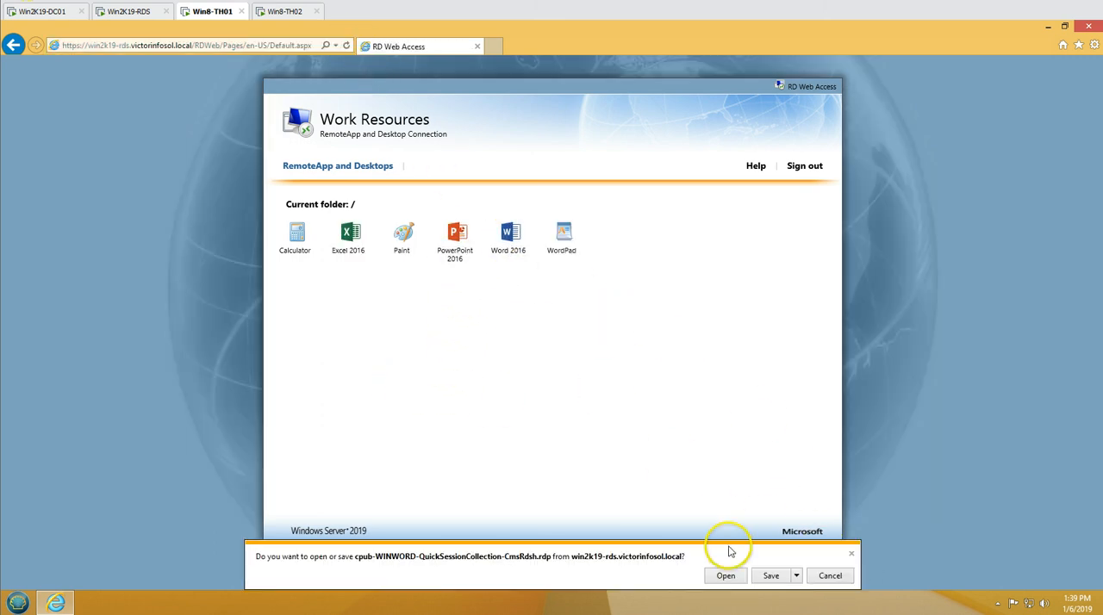
pyautogui.click(726, 576)
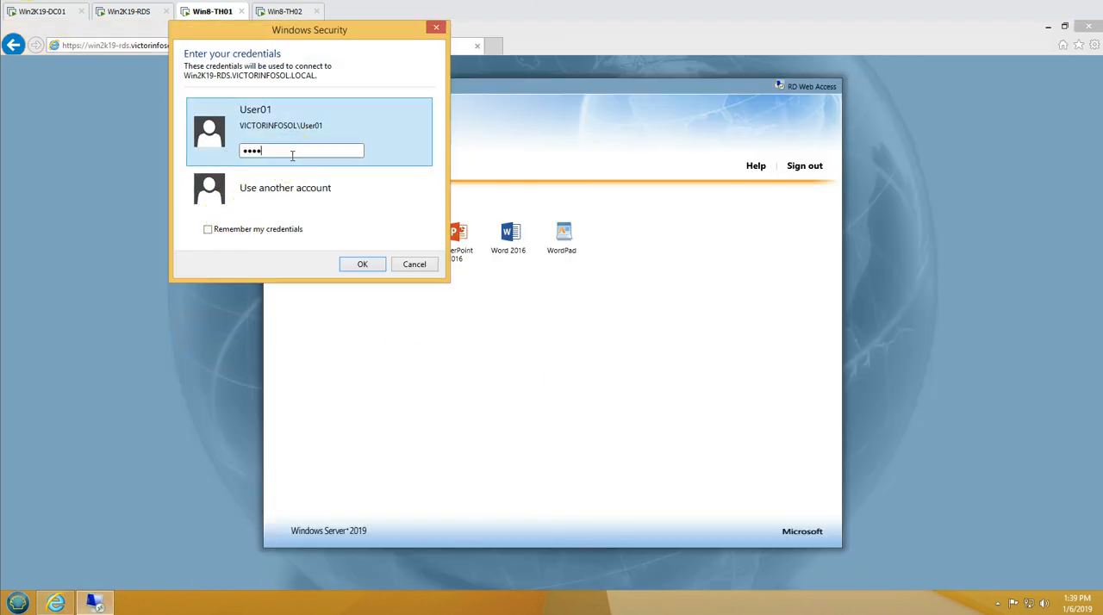
pyautogui.press('Return')
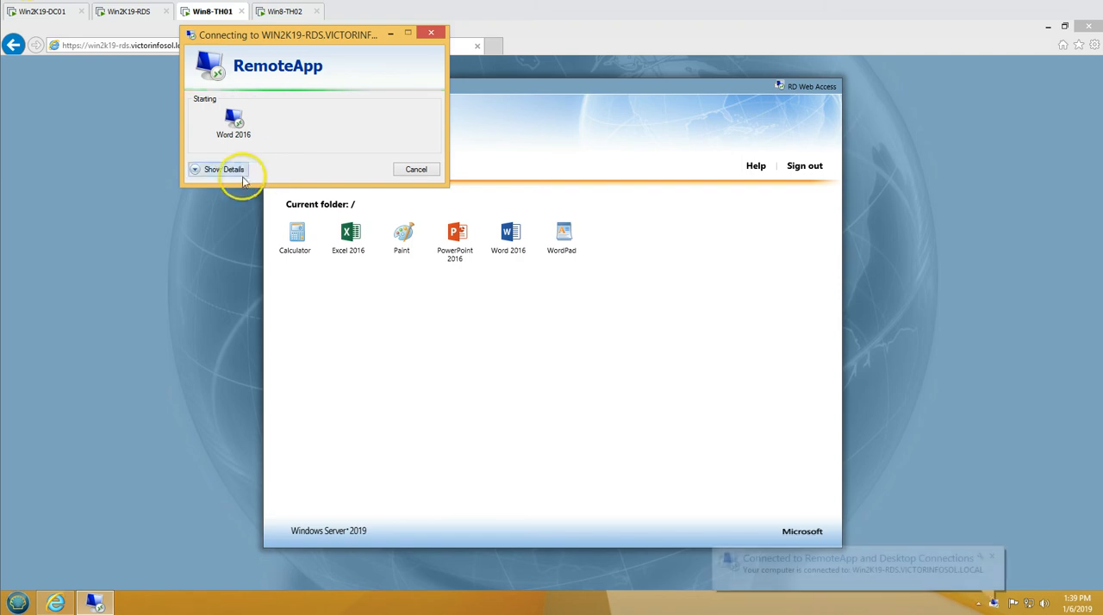
pyautogui.click(221, 167)
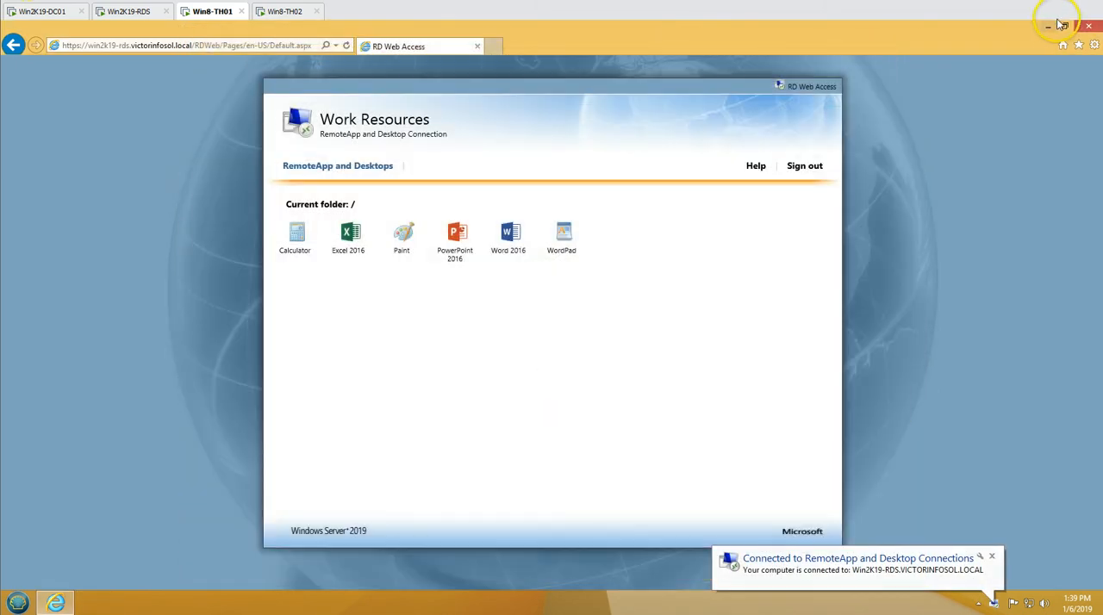
pyautogui.click(1051, 25)
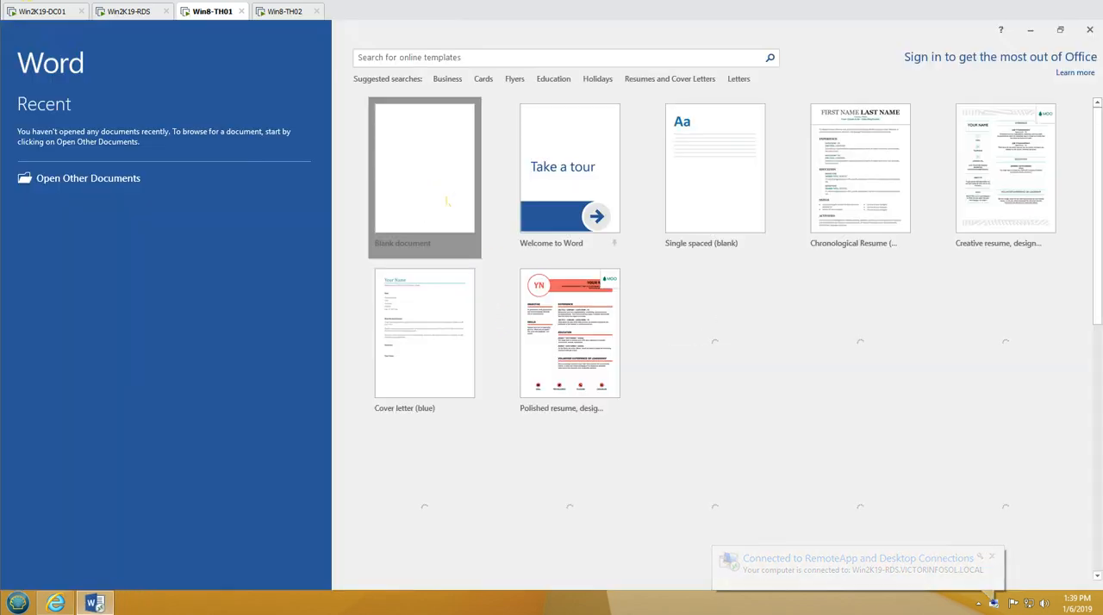
pyautogui.click(447, 201)
pyautogui.click(690, 195)
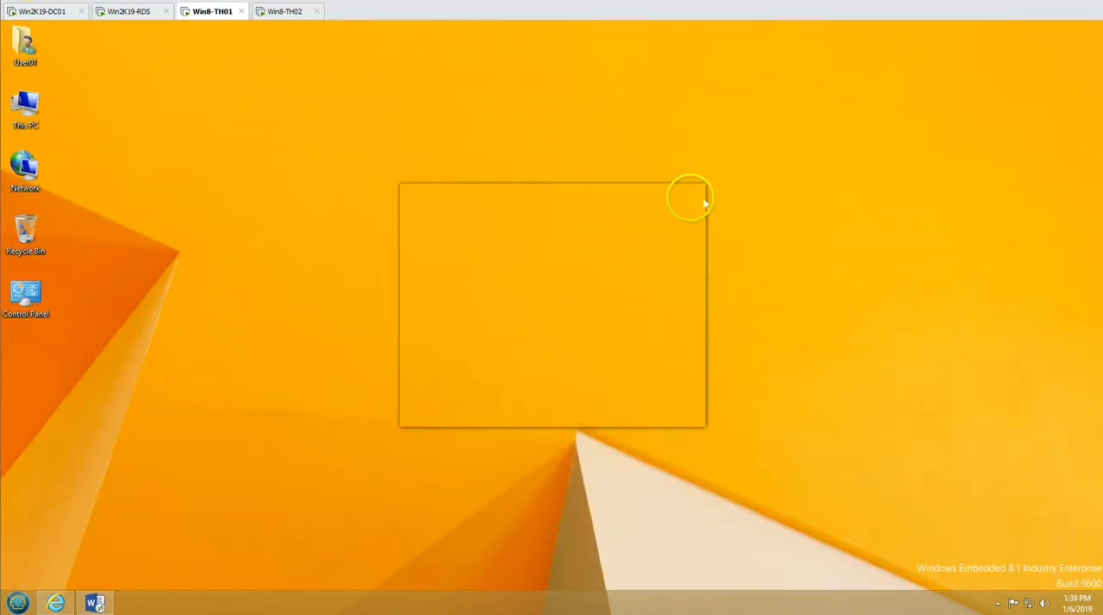
# Relaunch Word 2016 from the RD Web Access page, accept its first-run update and license dialog, and create a blank document
pyautogui.click(57, 603)
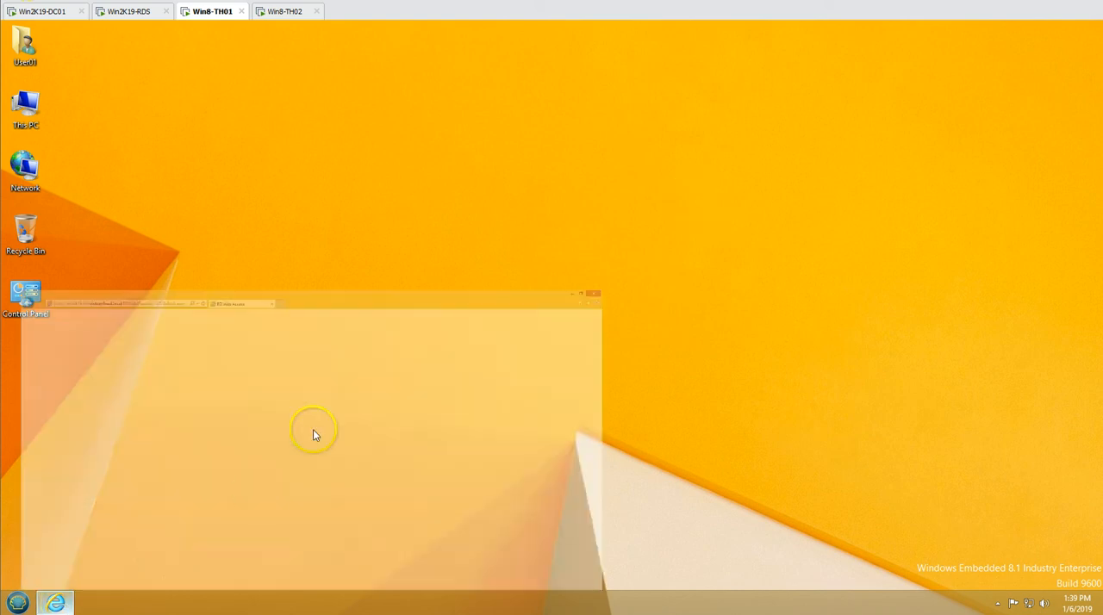
pyautogui.click(508, 239)
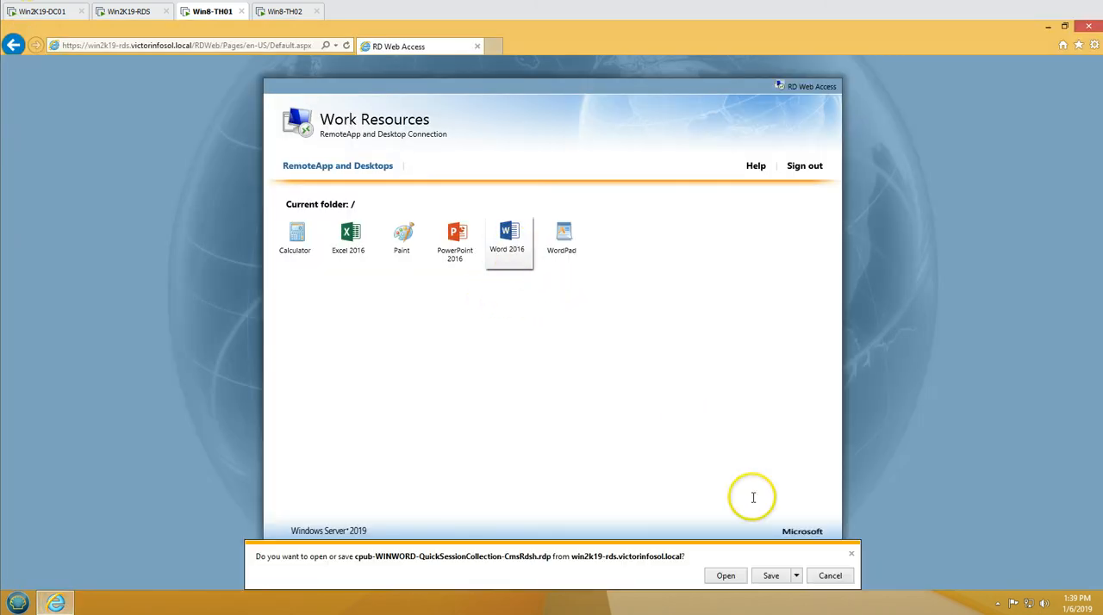
pyautogui.click(729, 576)
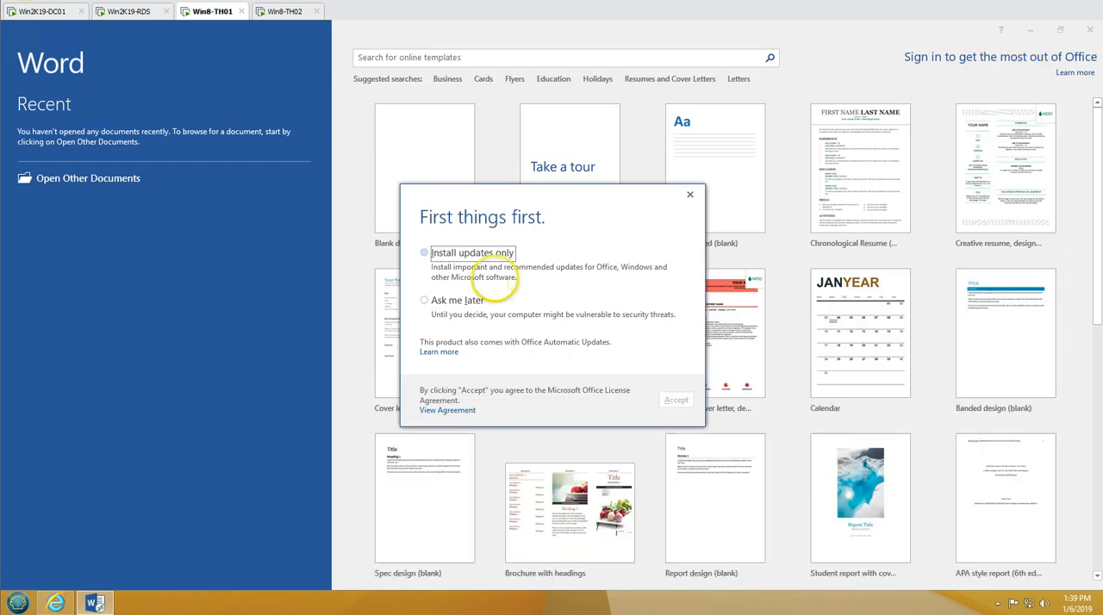
pyautogui.click(672, 401)
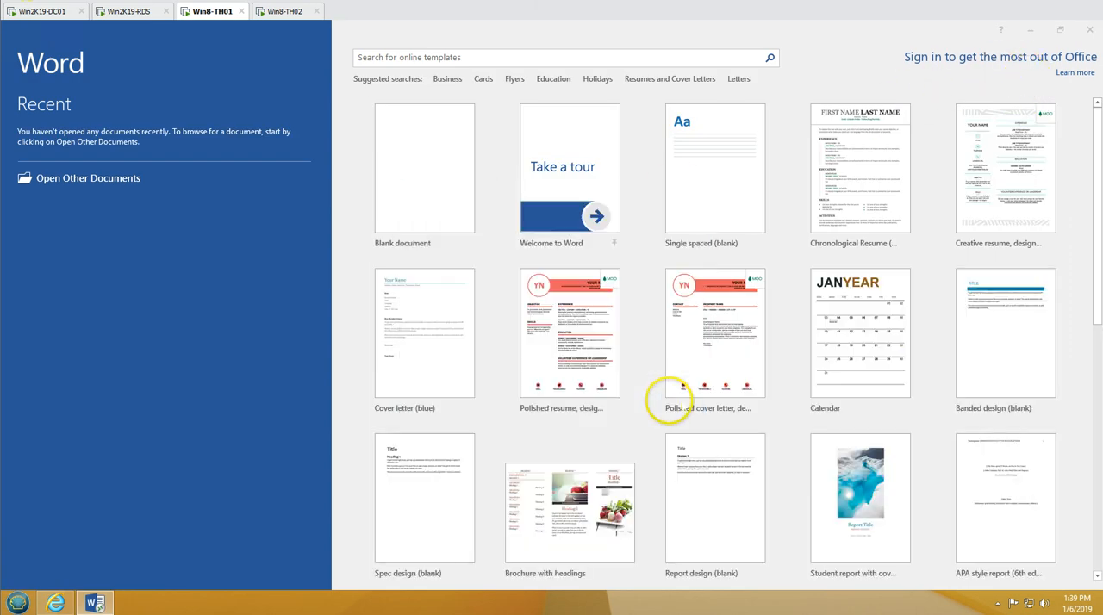
pyautogui.click(473, 207)
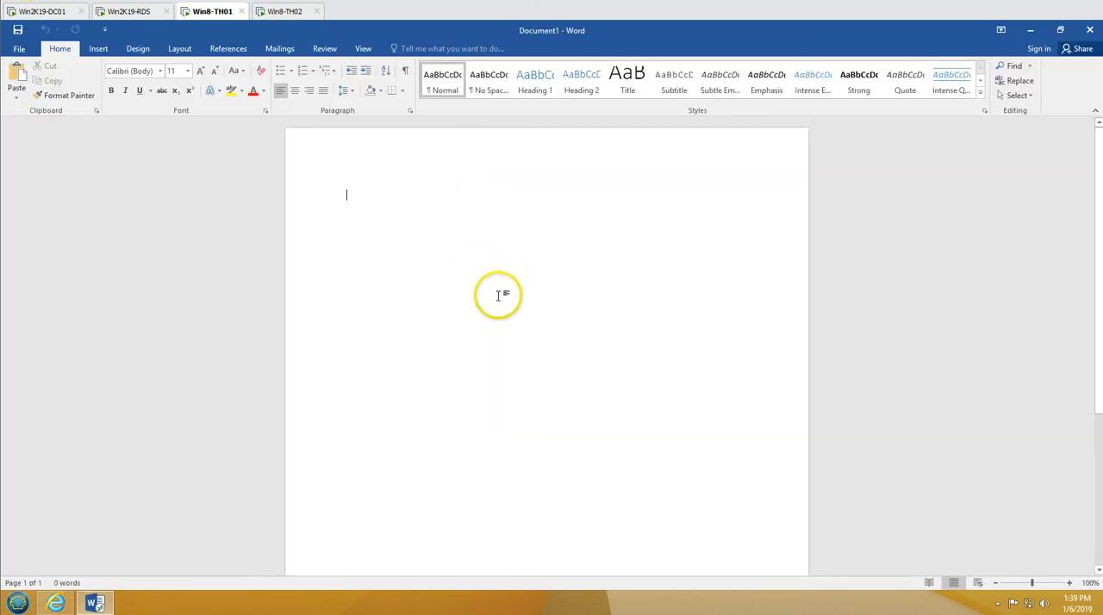
# Return to Win2K19-RDS, refresh the connections of QuickSessionCollection, and select the session opened from Win8-TH01
pyautogui.click(138, 11)
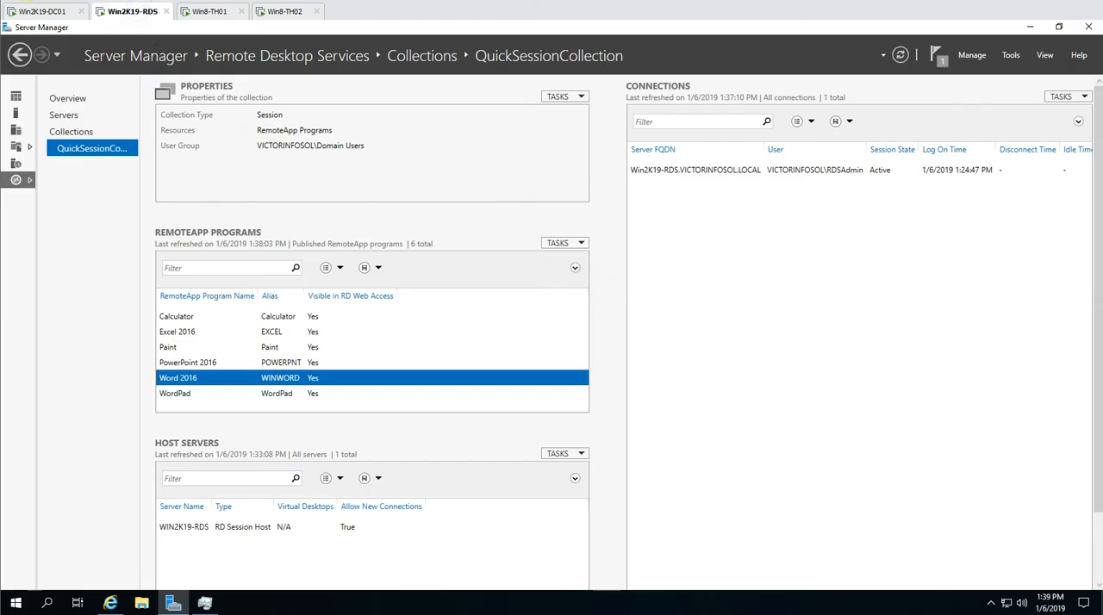
pyautogui.click(1073, 97)
pyautogui.click(1055, 113)
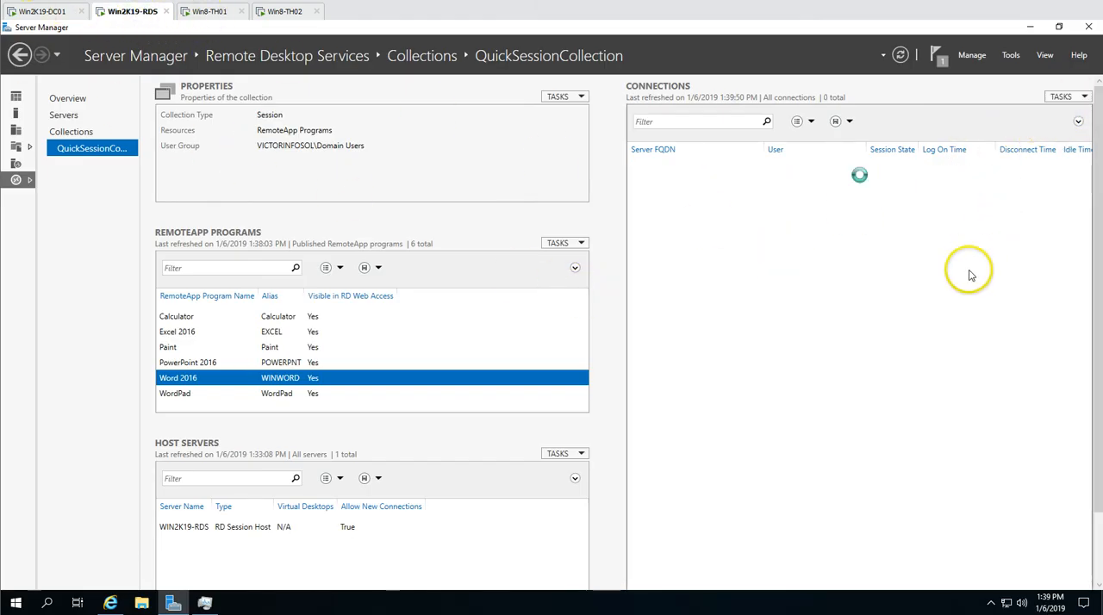
pyautogui.click(826, 187)
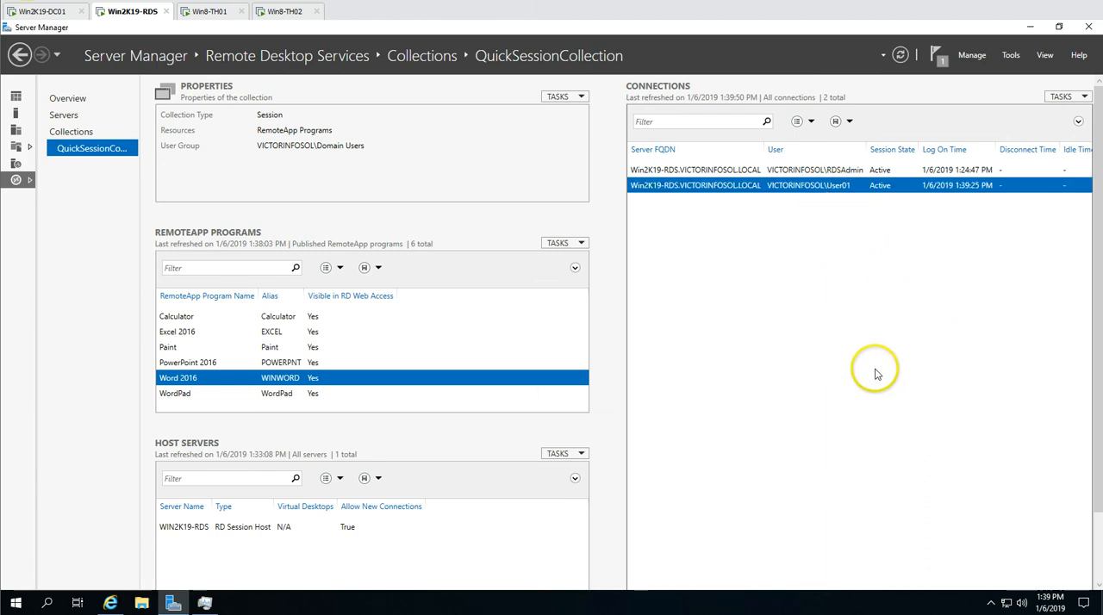